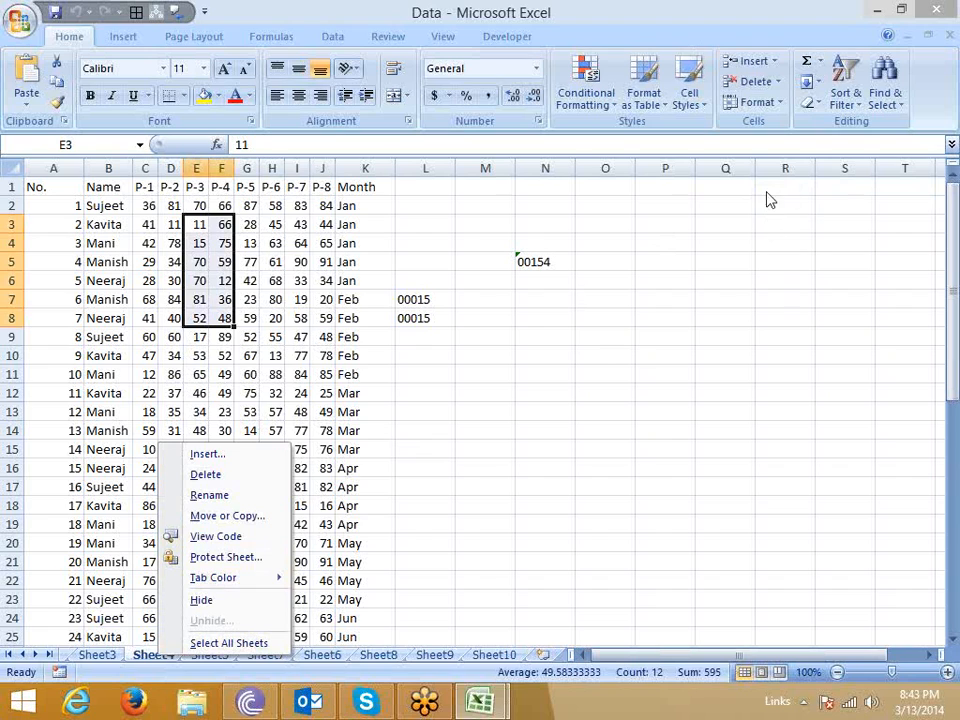
Protect Sheet4 with a password, entering and confirming the password and keeping the default allowed actions.
{"action": "left_click", "coordinate": [238, 560]}
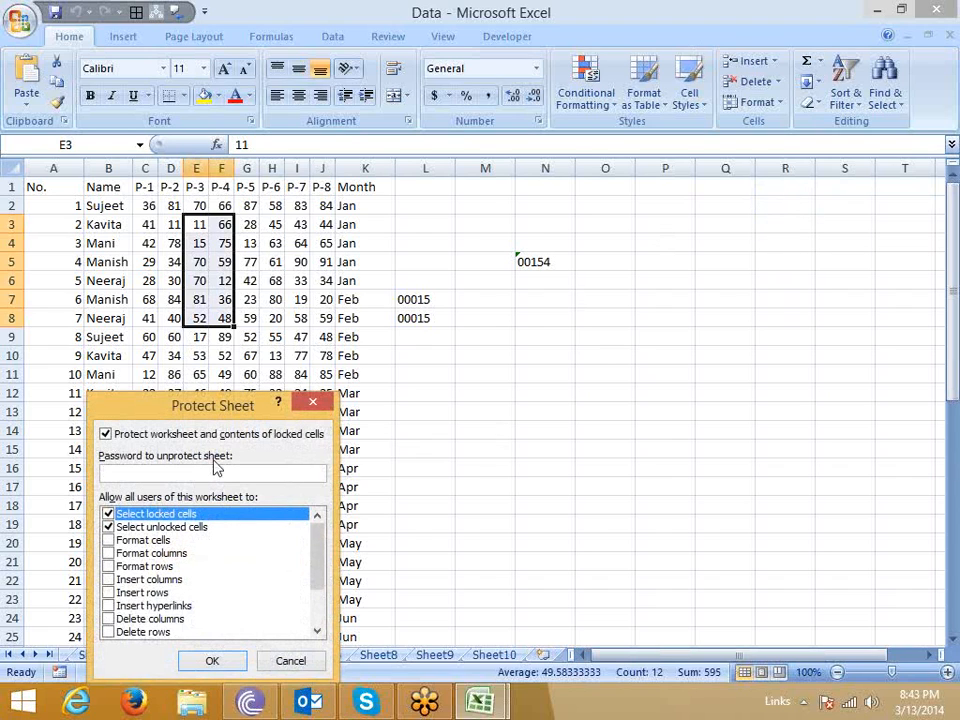
{"action": "left_click_drag", "start_coordinate": [244, 405], "coordinate": [383, 392]}
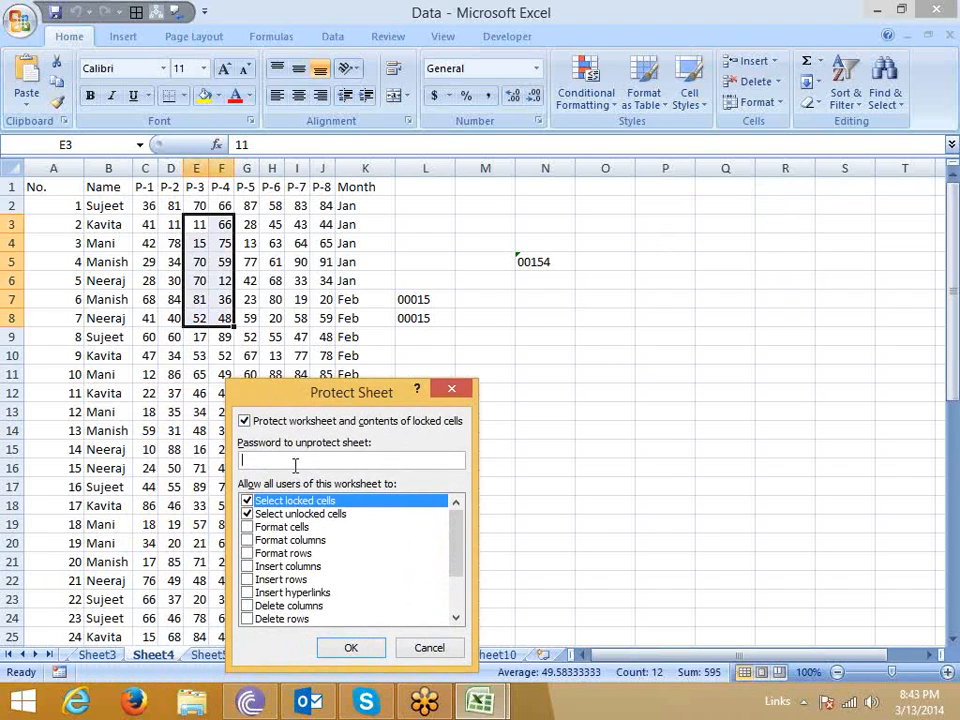
{"action": "type", "text": "a"}
{"action": "left_click", "coordinate": [345, 650]}
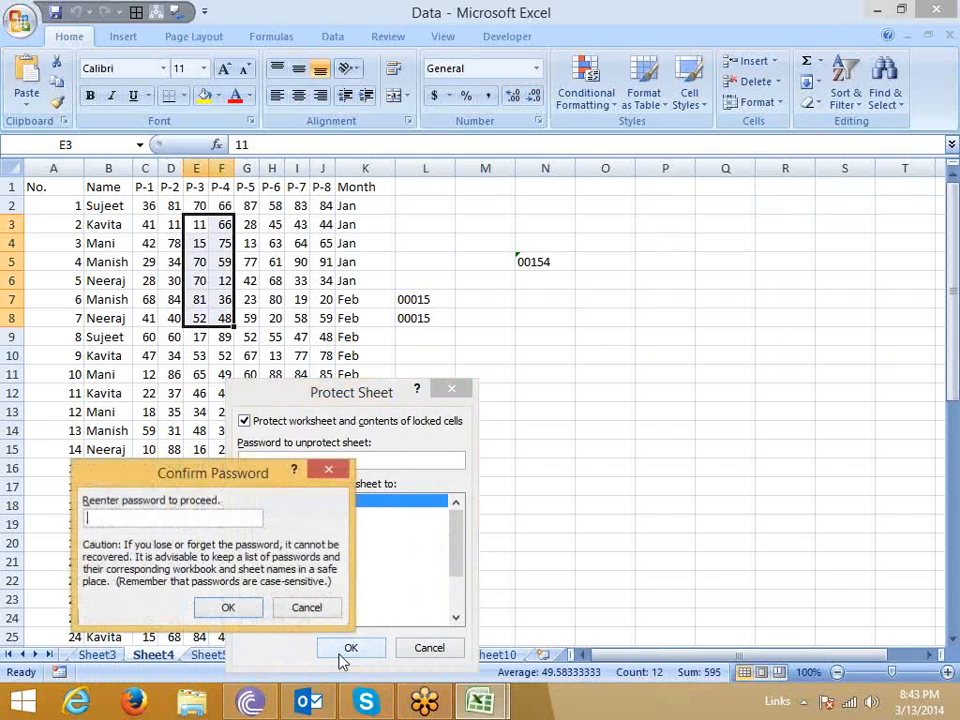
{"action": "type", "text": "a"}
{"action": "left_click", "coordinate": [236, 610]}
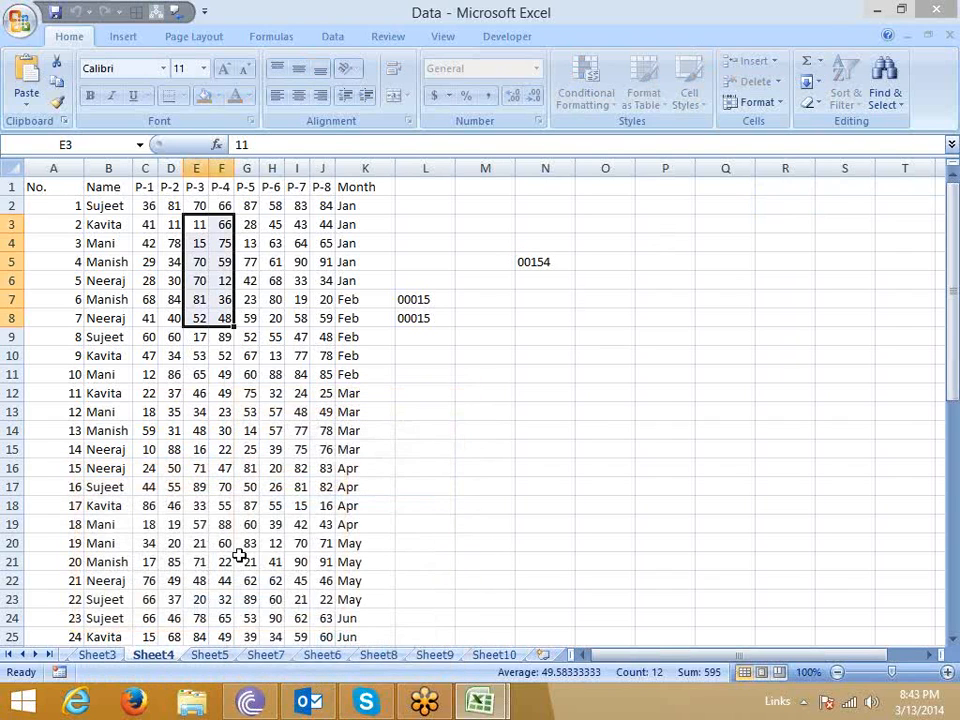
Try to delete the value in cell I11 of the protected sheet and dismiss the resulting alert.
{"action": "left_click_drag", "start_coordinate": [197, 300], "coordinate": [280, 378]}
{"action": "left_click", "coordinate": [298, 375]}
{"action": "key", "text": "Delete"}
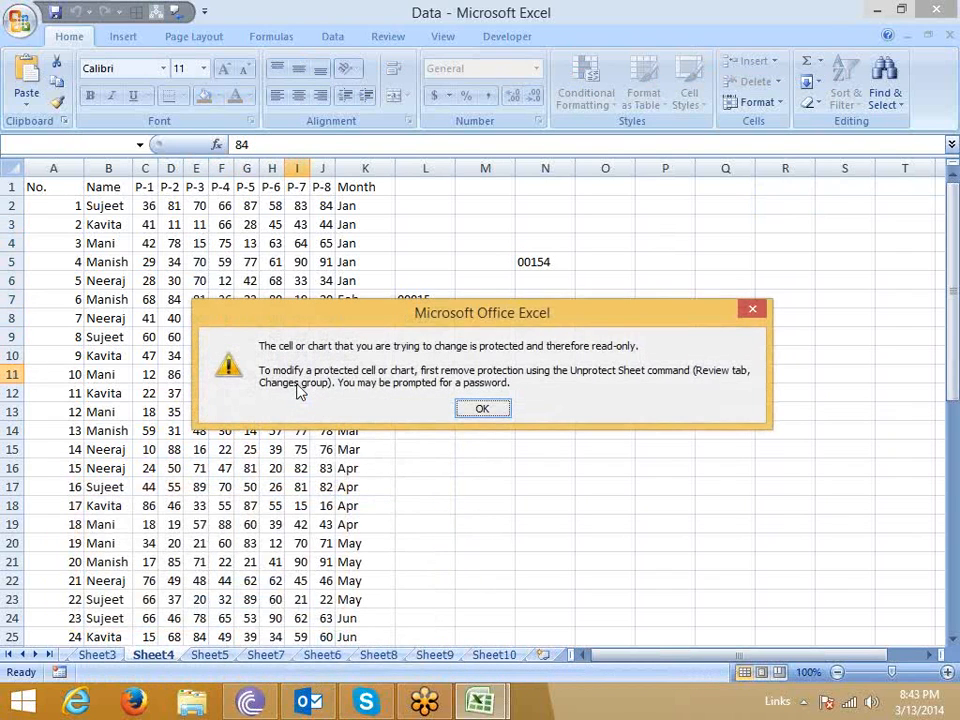
{"action": "key", "text": "Return"}
Select cells E5:J15, and copy the range A1:K18 on the protected sheet without pasting it.
{"action": "left_click", "coordinate": [200, 262]}
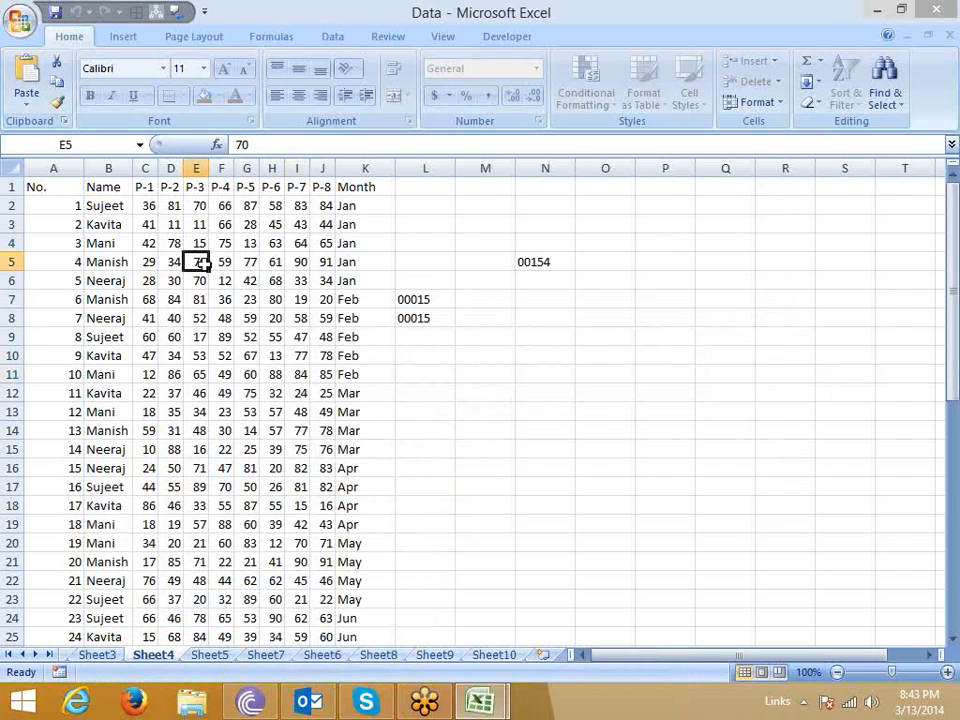
{"action": "left_click_drag", "start_coordinate": [200, 262], "coordinate": [326, 450]}
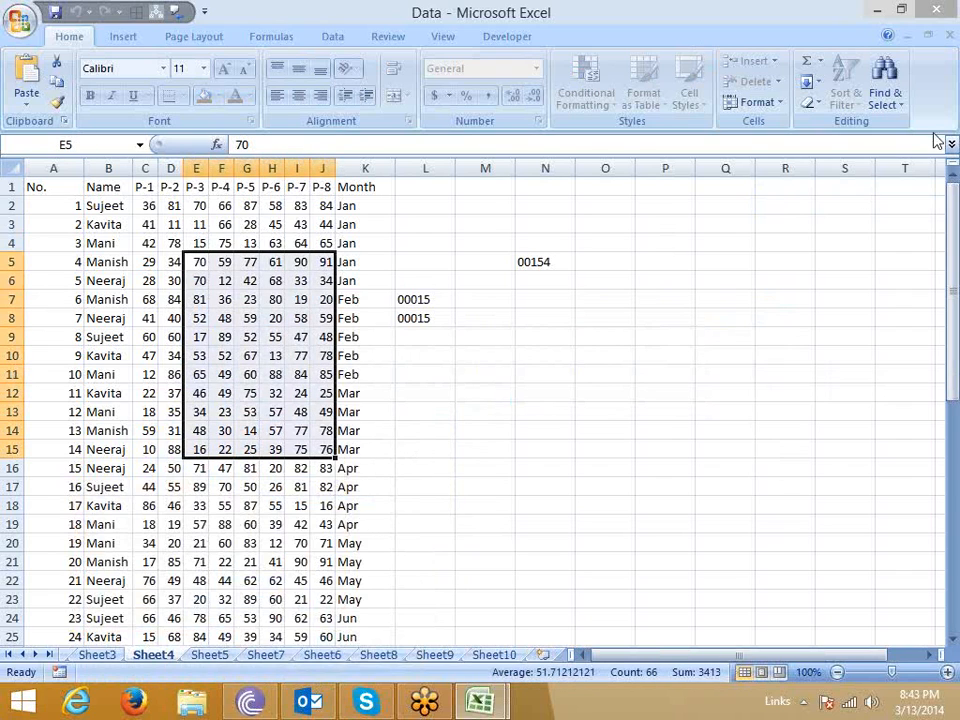
{"action": "left_click", "coordinate": [247, 318]}
{"action": "left_click_drag", "start_coordinate": [61, 193], "coordinate": [374, 505]}
{"action": "key", "text": "ctrl+c"}
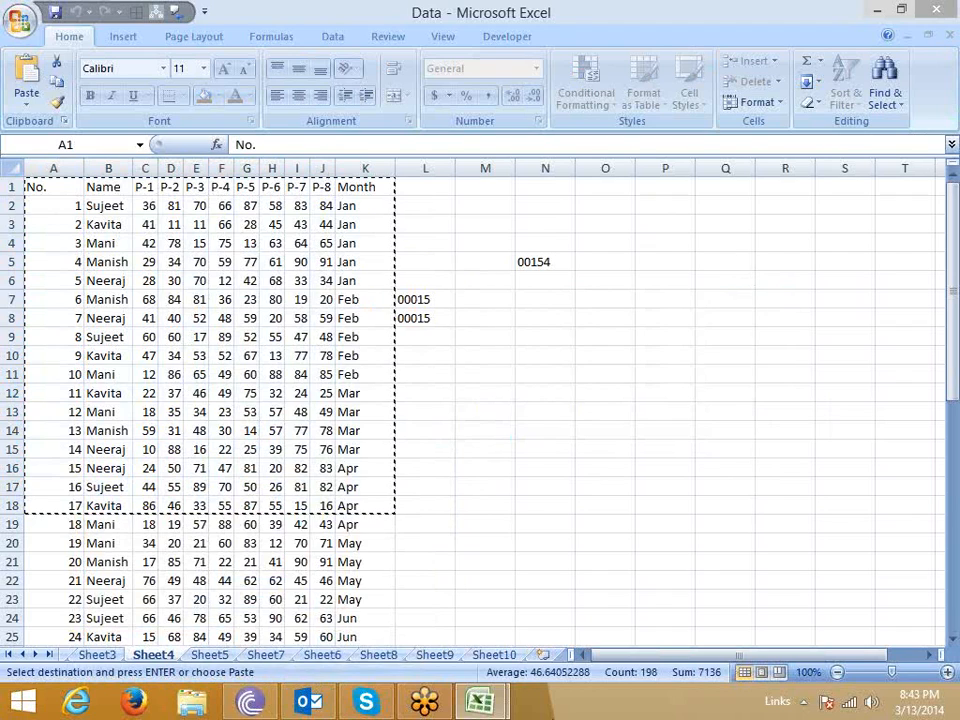
{"action": "left_click", "coordinate": [510, 499]}
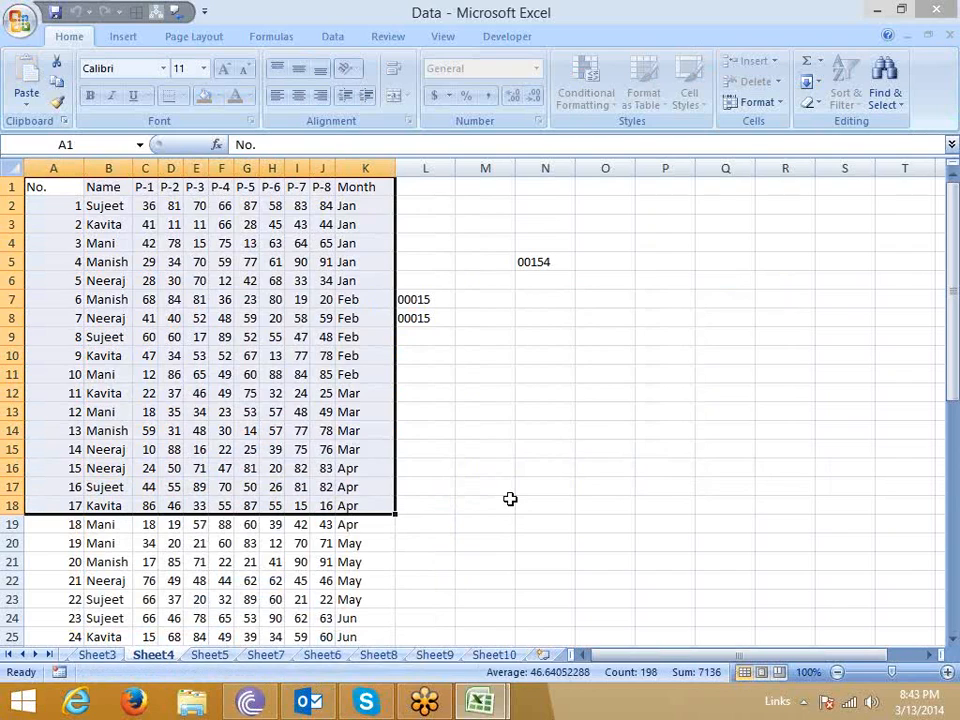
{"action": "left_click", "coordinate": [490, 410]}
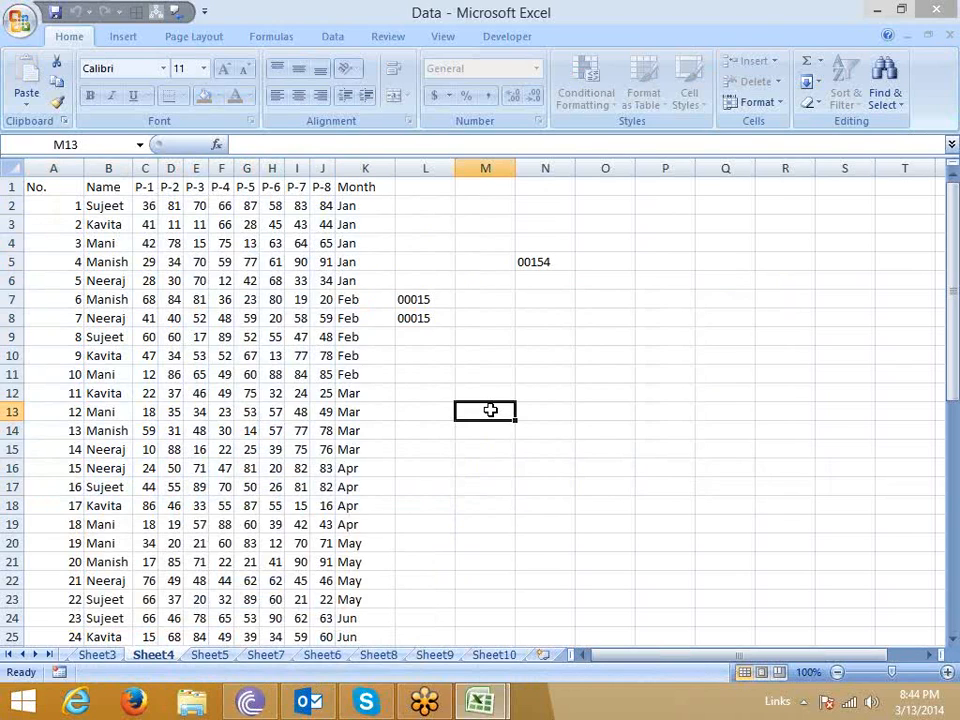
Switch to File Explorer and run the GoToConverter(1) application from the Downloads folder.
{"action": "left_click", "coordinate": [193, 703]}
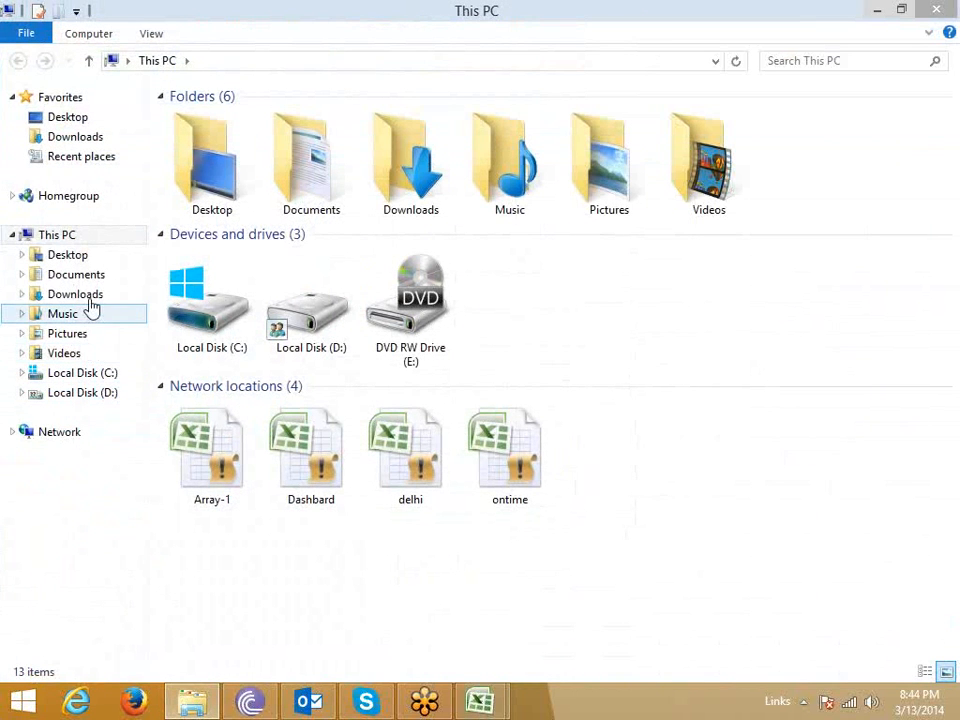
{"action": "left_click", "coordinate": [88, 299]}
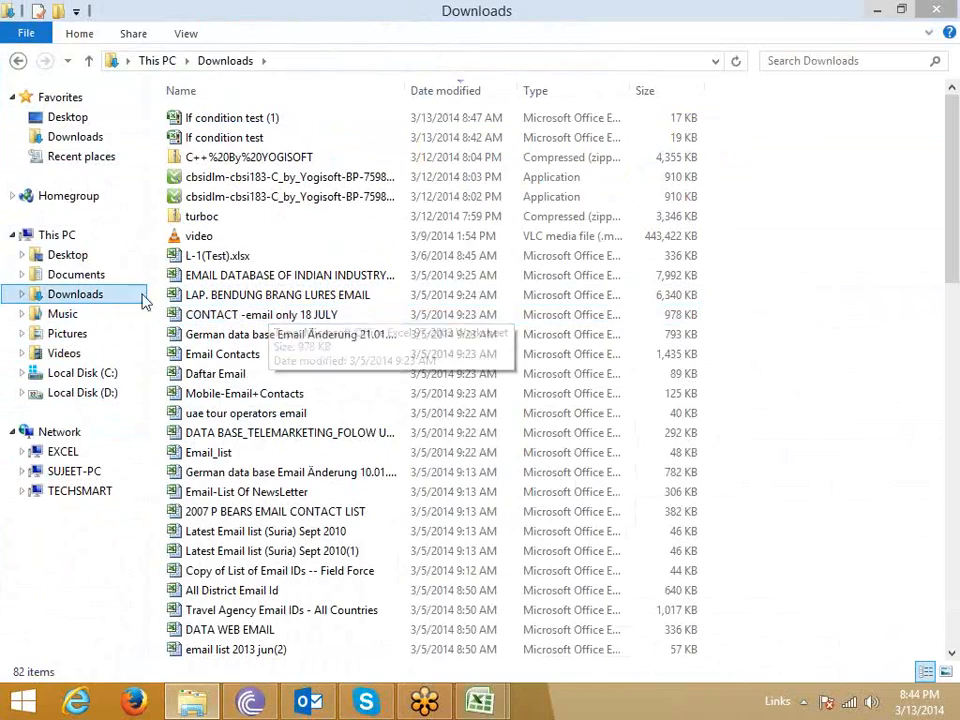
{"action": "left_click", "coordinate": [250, 318]}
{"action": "scroll", "coordinate": [250, 318], "scroll_direction": "down", "scroll_amount": 14}
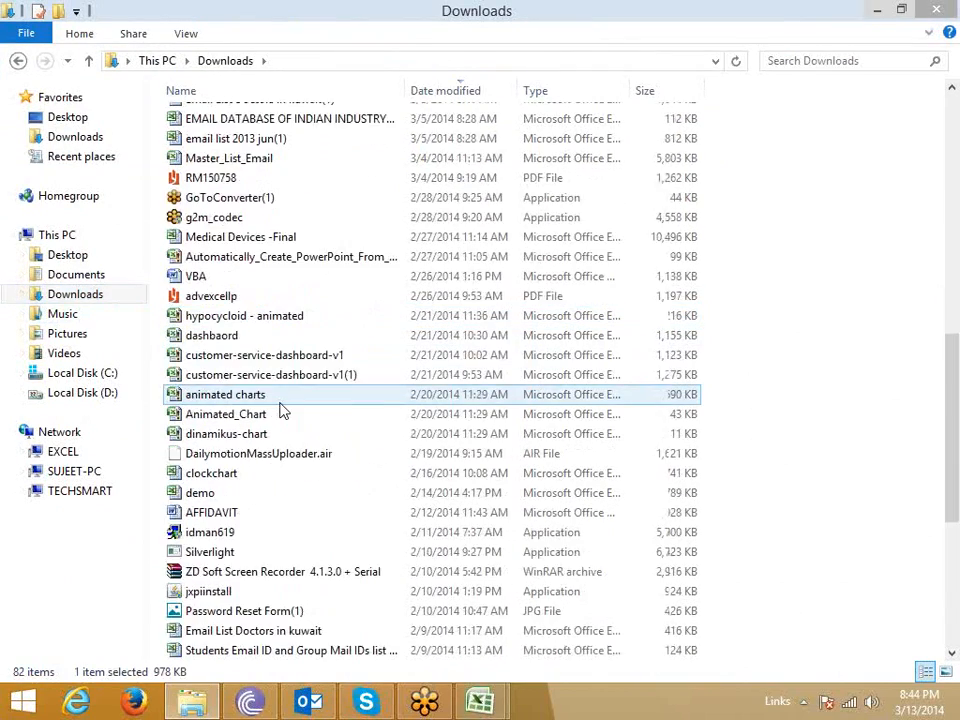
{"action": "scroll", "coordinate": [283, 410], "scroll_direction": "up", "scroll_amount": 5}
{"action": "double_click", "coordinate": [243, 191]}
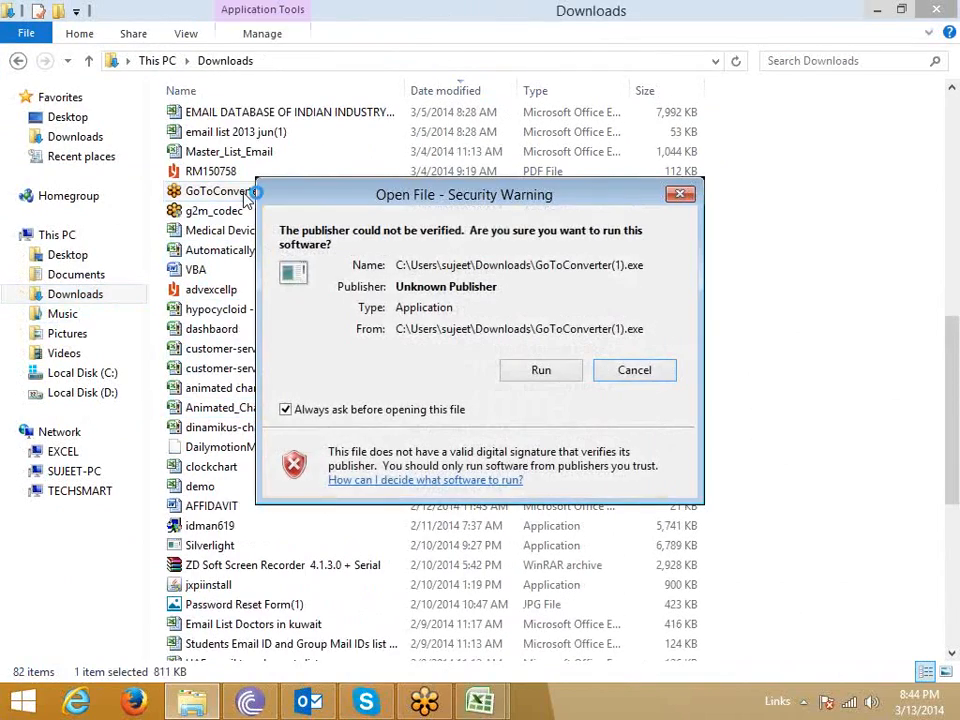
{"action": "left_click", "coordinate": [545, 372]}
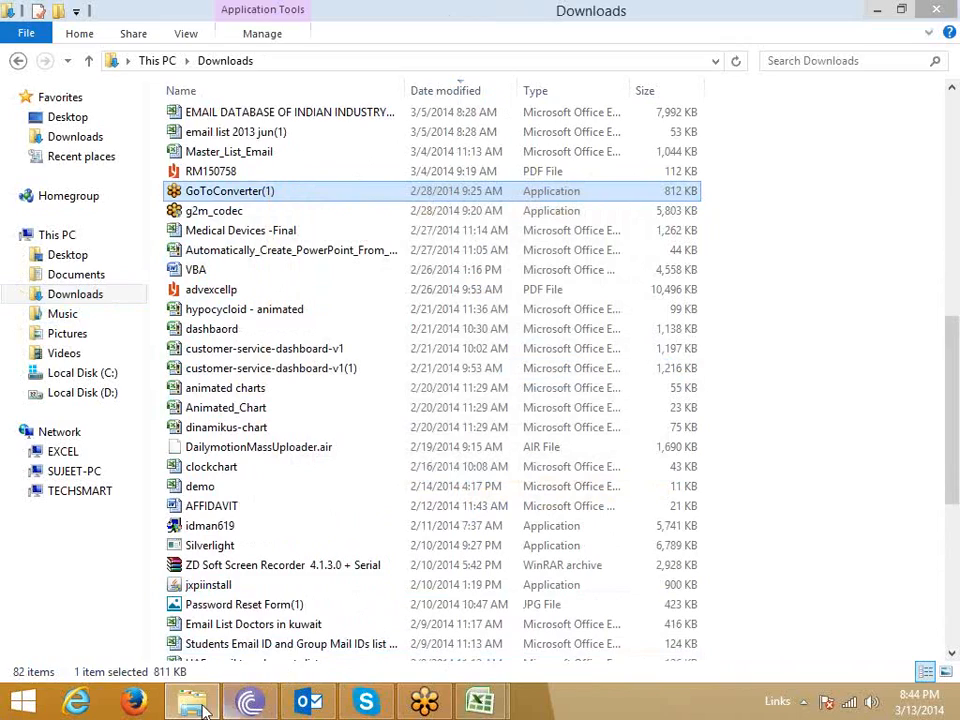
{"action": "left_click", "coordinate": [203, 705]}
Load the 2014-03-13 recordings 10.43, 11.09 and 13.09 Meet Now from the Documents folder into the converter.
{"action": "left_click", "coordinate": [160, 447]}
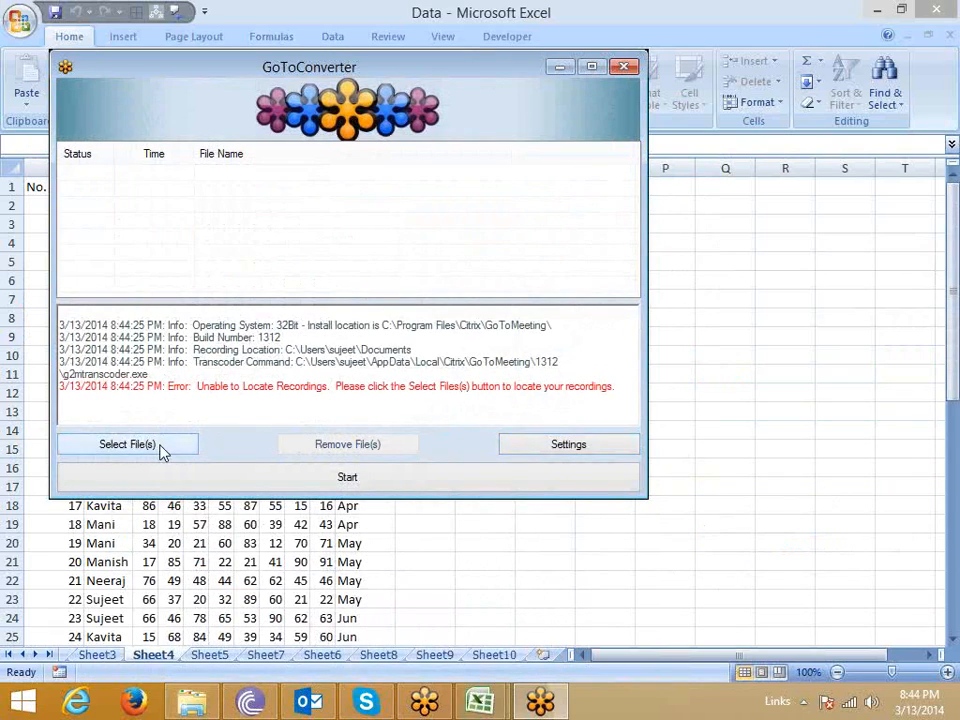
{"action": "left_click_drag", "start_coordinate": [628, 190], "coordinate": [627, 435]}
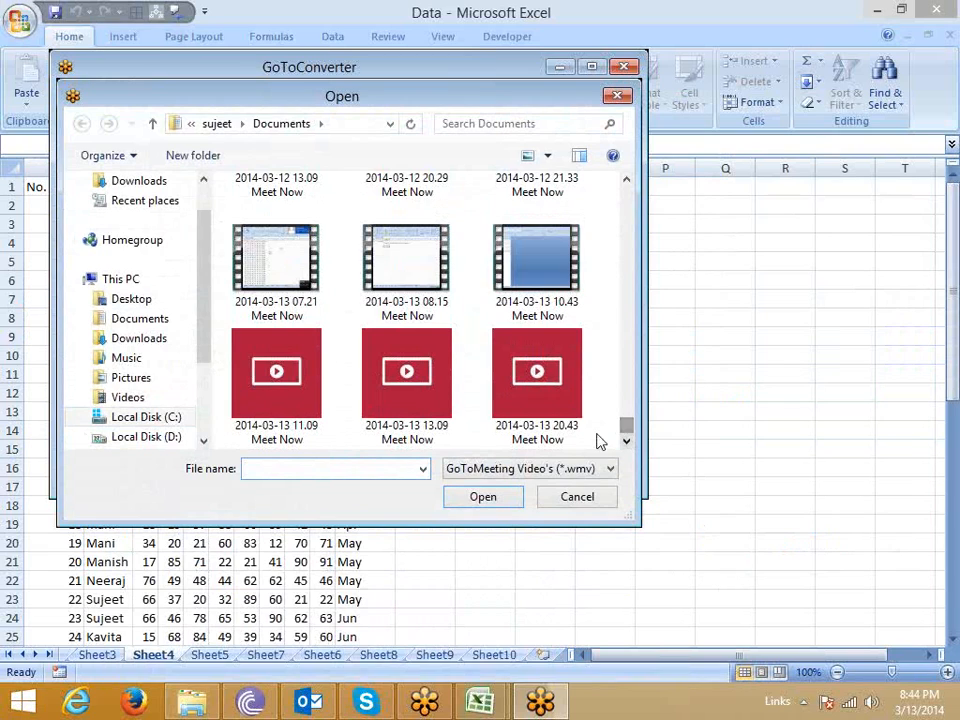
{"action": "left_click", "coordinate": [546, 428]}
{"action": "left_click", "coordinate": [444, 422]}
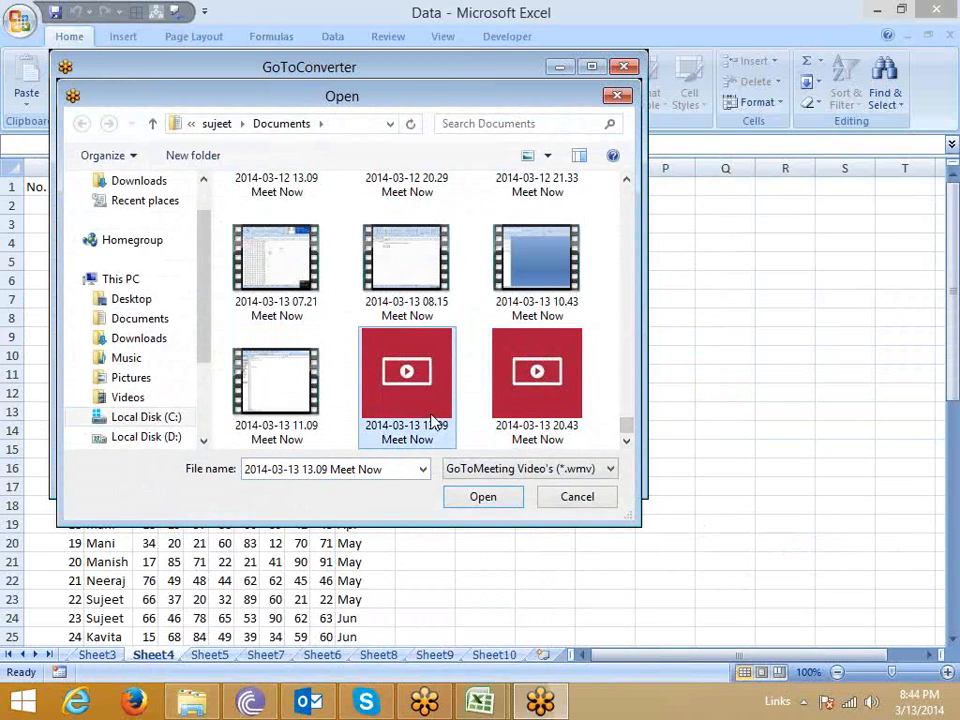
{"action": "left_click", "coordinate": [317, 418], "text": "ctrl"}
{"action": "left_click", "coordinate": [520, 285], "text": "ctrl"}
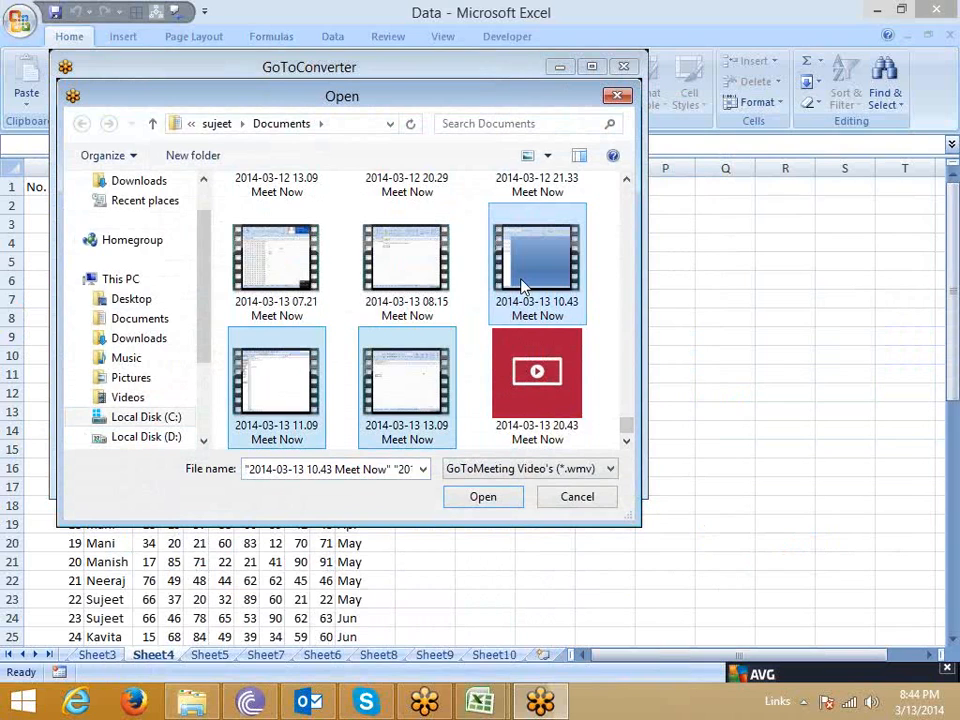
{"action": "left_click", "coordinate": [499, 507]}
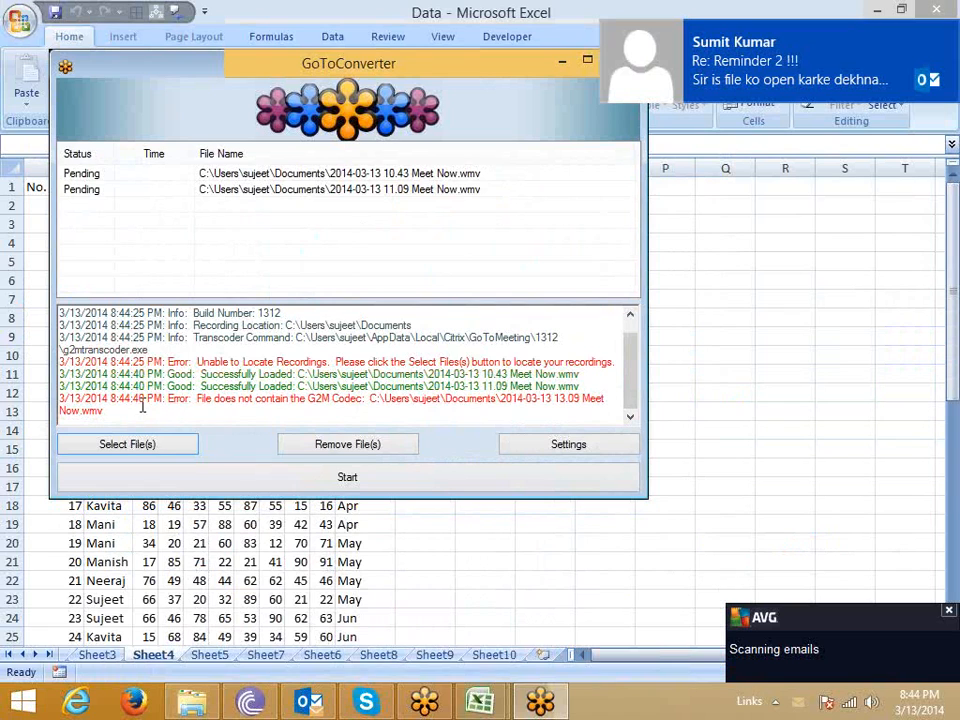
Start converting the pending Meet Now recordings.
{"action": "left_click", "coordinate": [556, 398]}
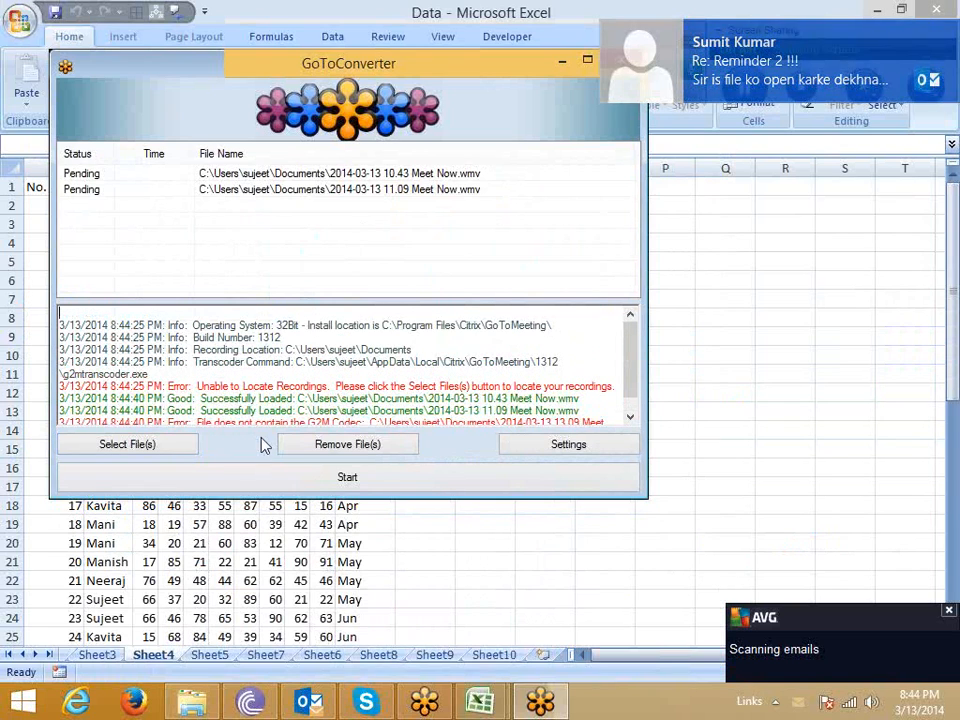
{"action": "left_click", "coordinate": [315, 474]}
{"action": "left_click", "coordinate": [558, 416]}
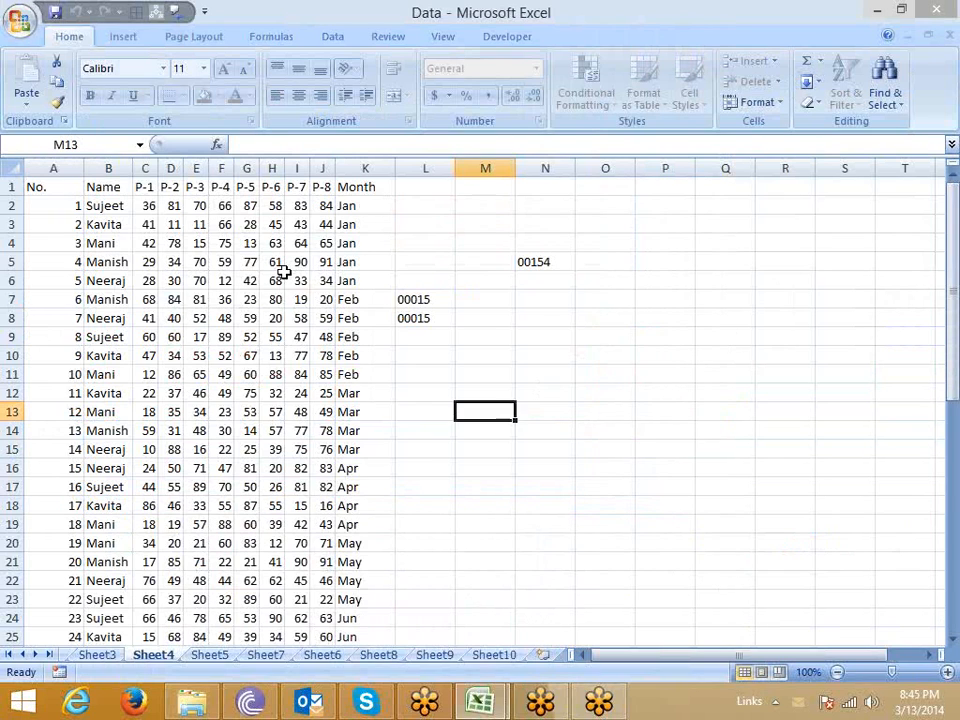
Copy the range B2:J17 on the protected sheet and cancel the copy.
{"action": "left_click", "coordinate": [108, 204]}
{"action": "left_click_drag", "start_coordinate": [64, 184], "coordinate": [341, 538]}
{"action": "left_click", "coordinate": [484, 396]}
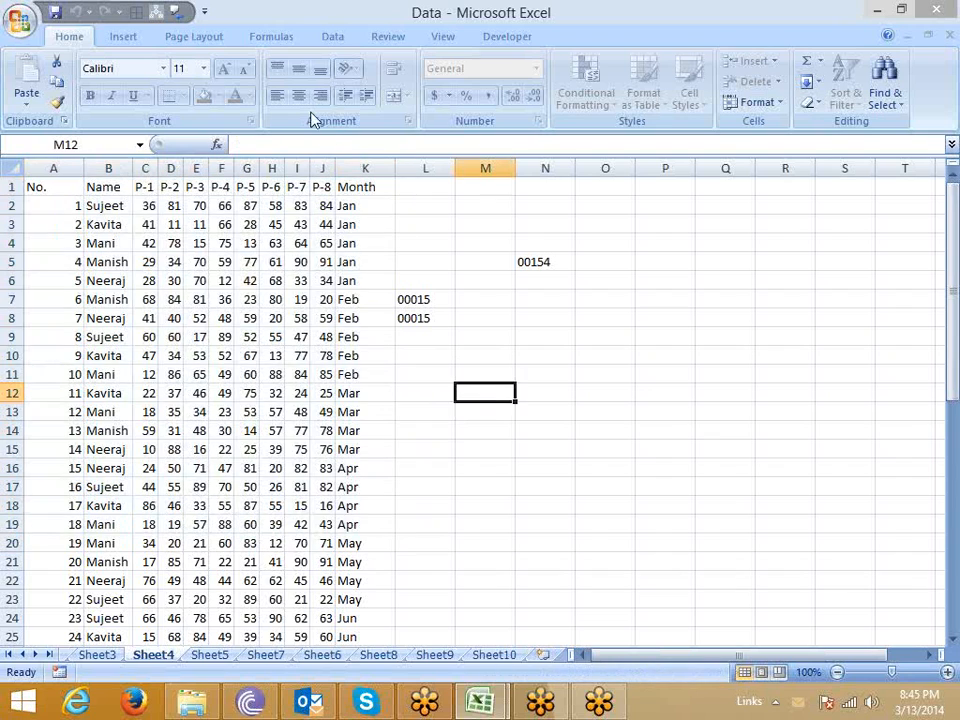
{"action": "left_click", "coordinate": [196, 299]}
{"action": "left_click_drag", "start_coordinate": [103, 204], "coordinate": [327, 480]}
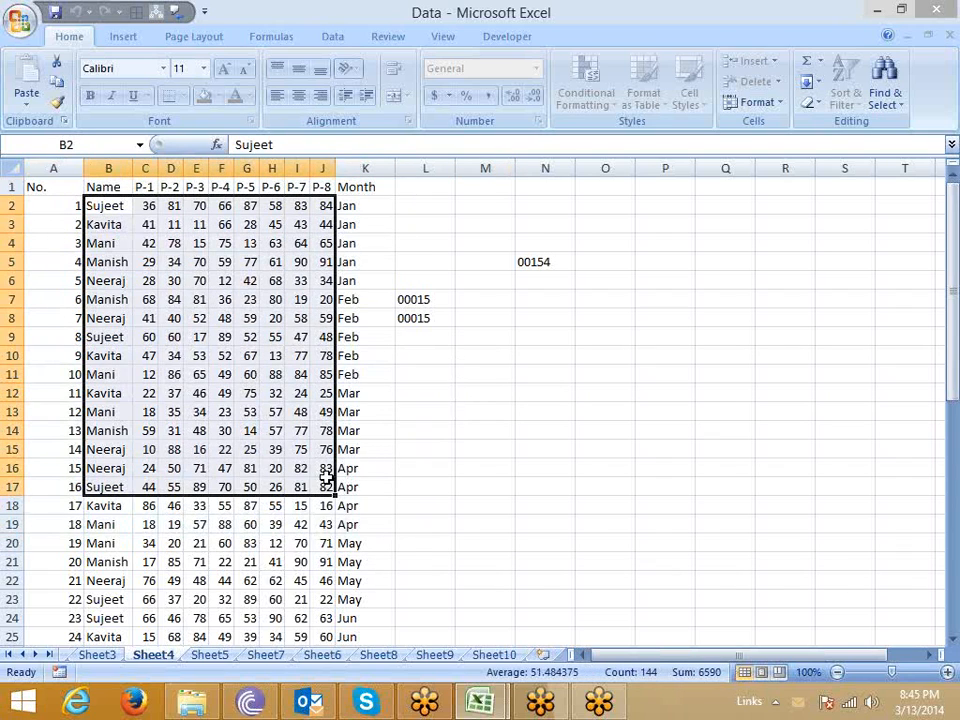
{"action": "key", "text": "ctrl+c"}
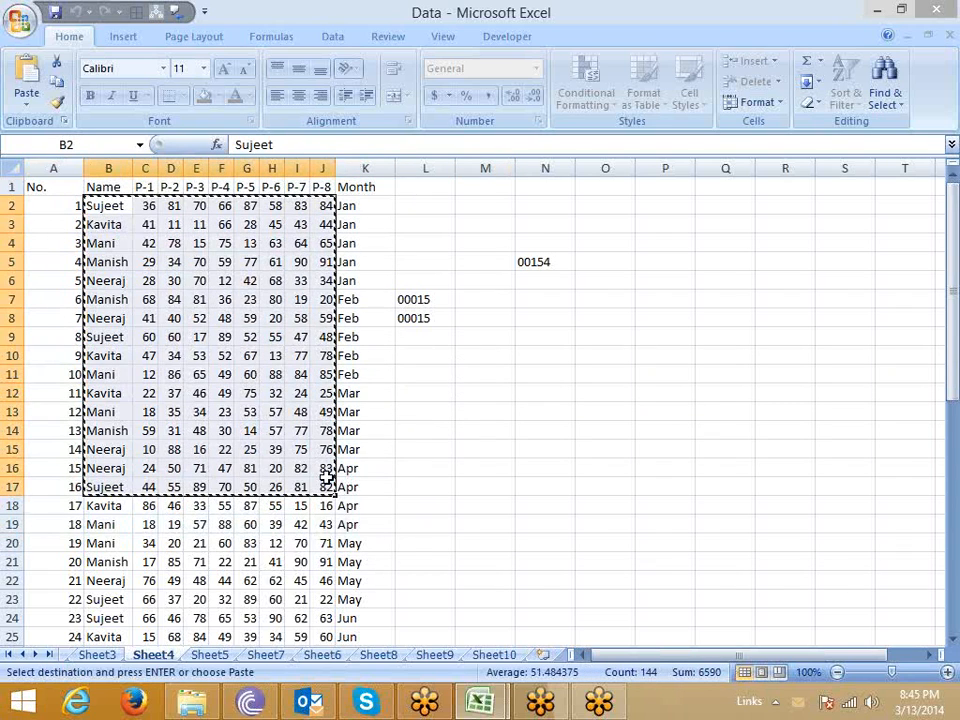
{"action": "left_click", "coordinate": [419, 392]}
{"action": "key", "text": "Escape"}
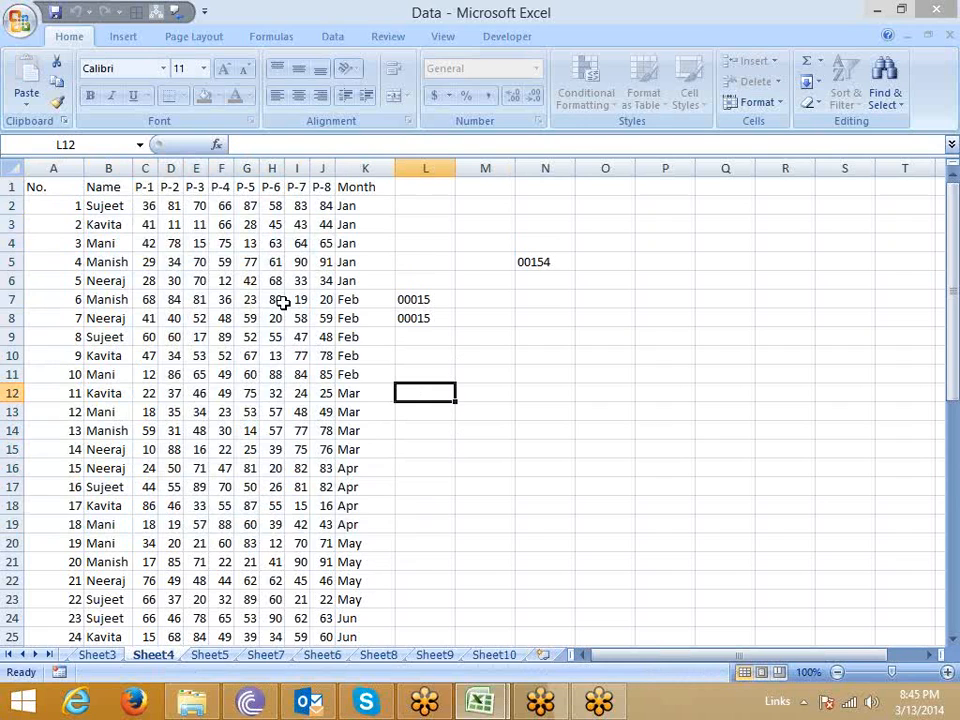
Unprotect Sheet4 by entering the sheet password.
{"action": "right_click", "coordinate": [161, 657]}
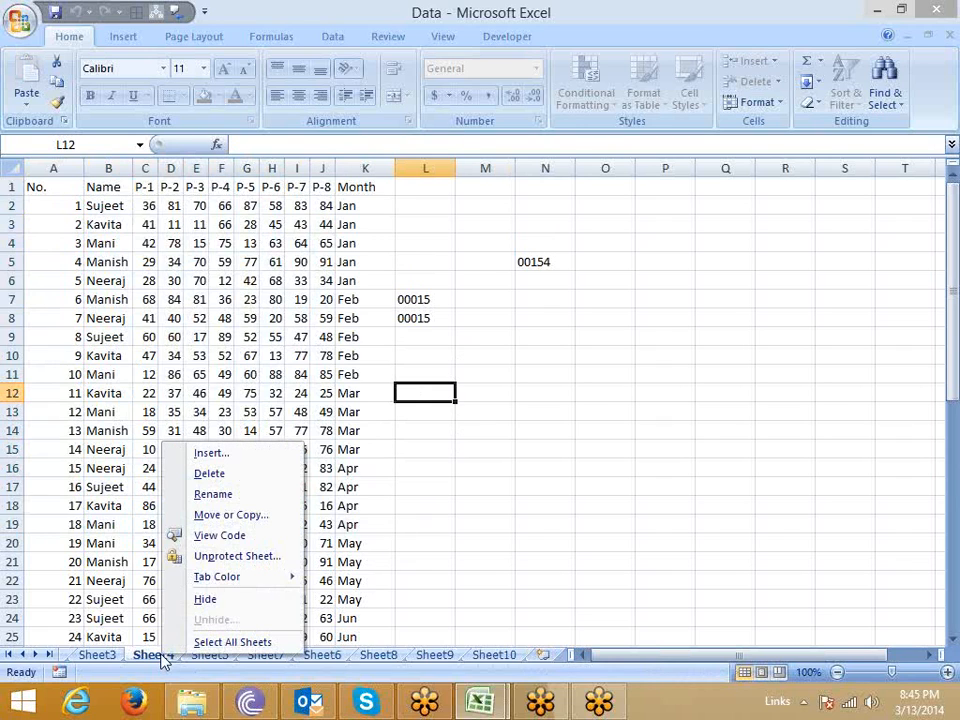
{"action": "left_click", "coordinate": [232, 556]}
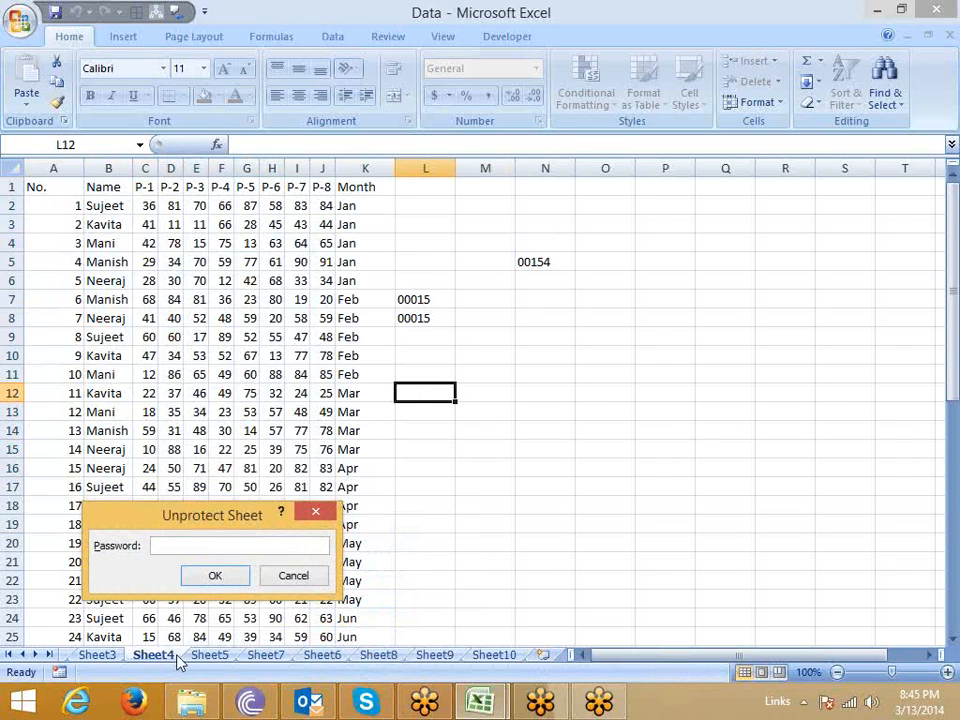
{"action": "type", "text": "a"}
{"action": "left_click", "coordinate": [208, 577]}
Open the protection settings for Sheet4 and review the list of actions users can be allowed.
{"action": "right_click", "coordinate": [157, 660]}
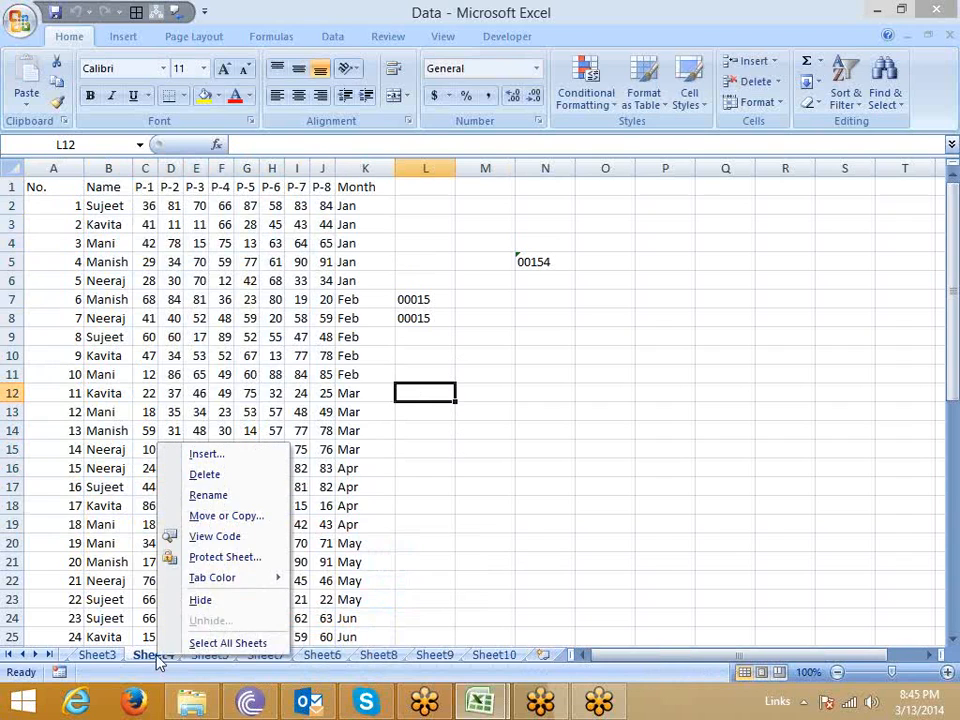
{"action": "left_click", "coordinate": [210, 557]}
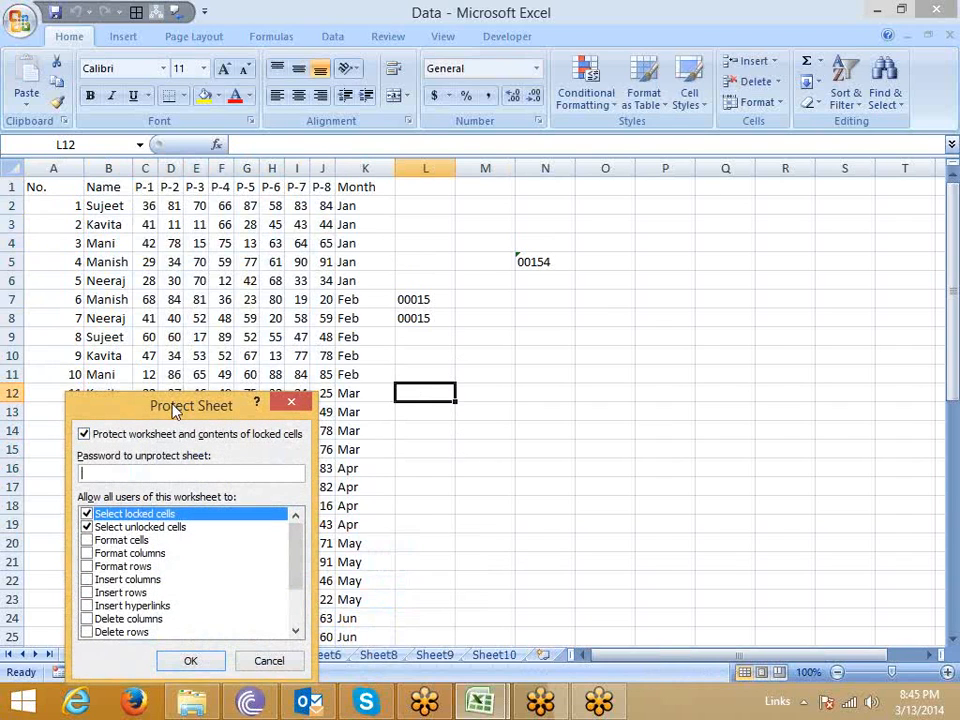
{"action": "left_click_drag", "start_coordinate": [175, 410], "coordinate": [349, 250]}
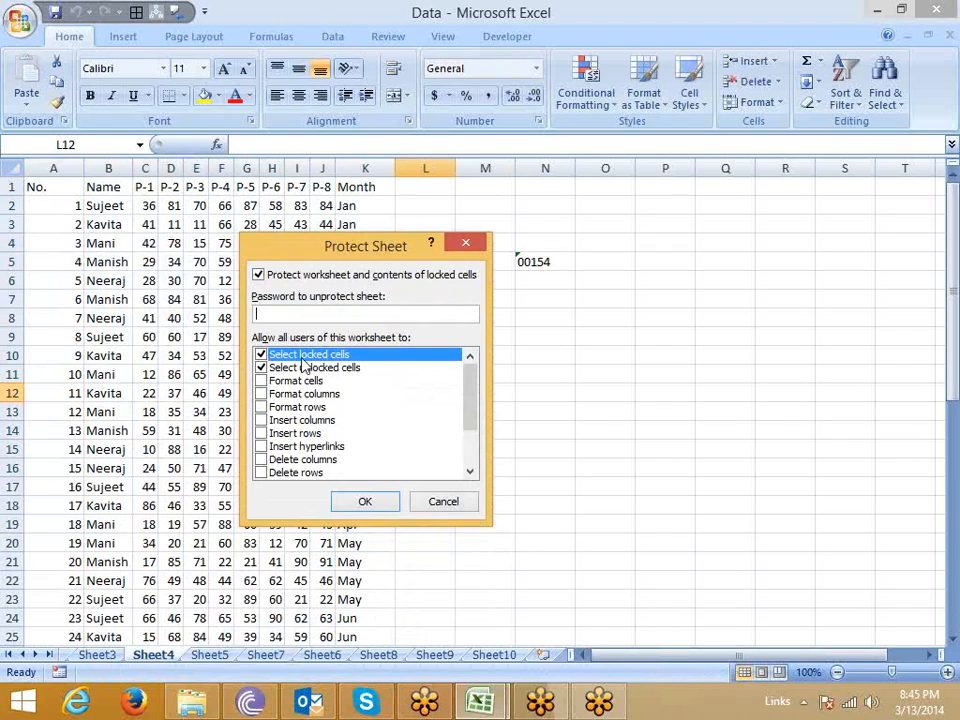
{"action": "mouse_move", "coordinate": [476, 399]}
{"action": "left_mouse_down"}
{"action": "mouse_move", "coordinate": [476, 450]}
{"action": "mouse_move", "coordinate": [476, 407]}
{"action": "left_mouse_up"}
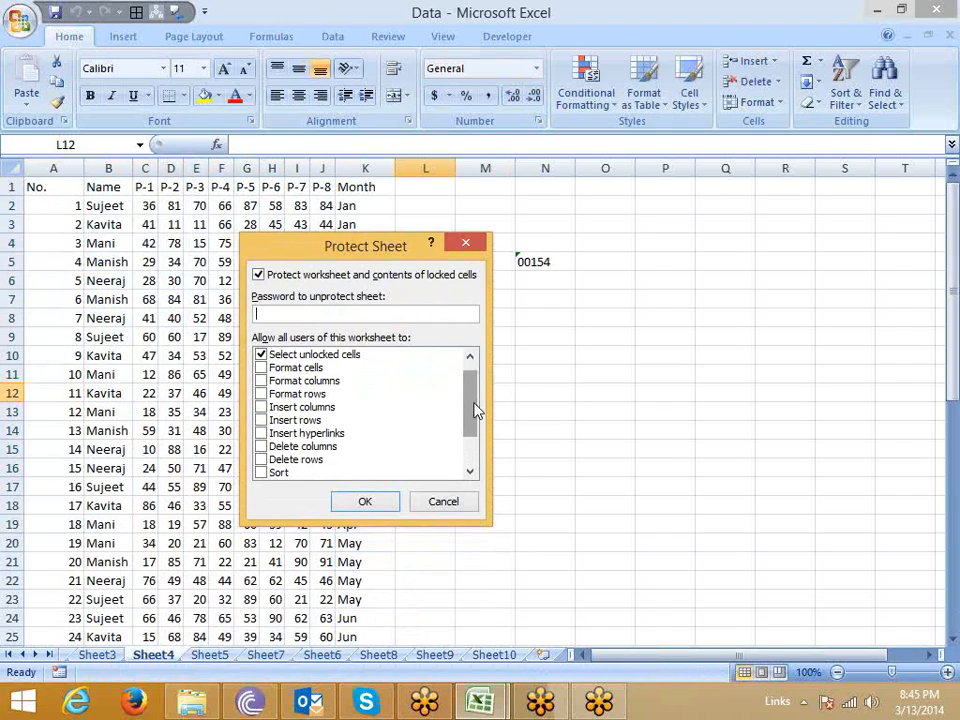
{"action": "left_click_drag", "start_coordinate": [476, 407], "coordinate": [480, 375]}
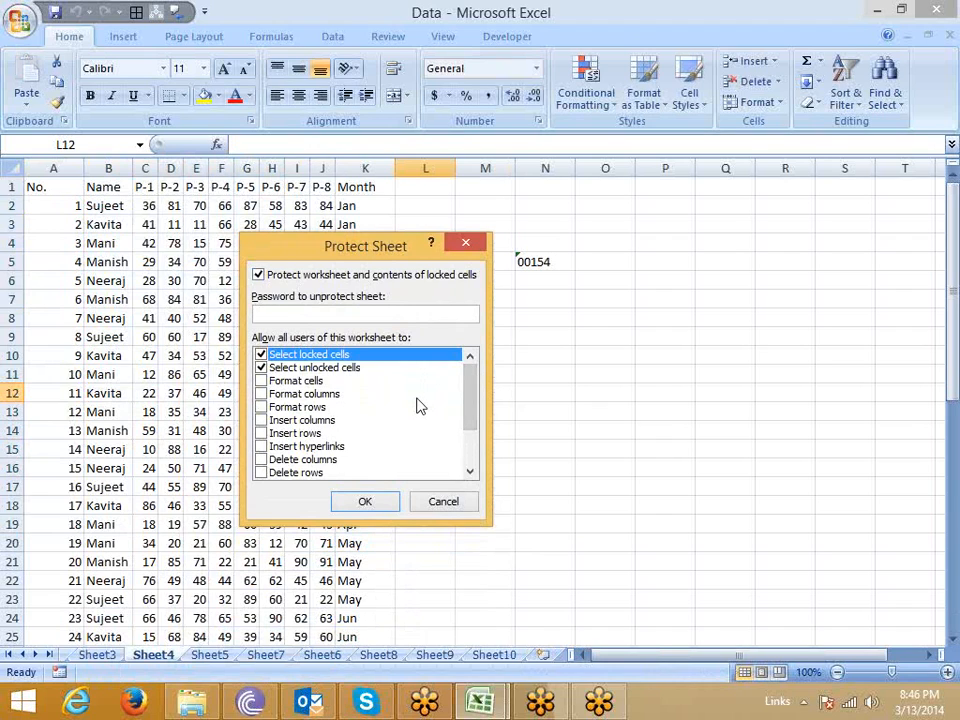
Try allowing Format cells and Format columns for Sheet4, clear both options again and review the remaining permissions.
{"action": "left_click", "coordinate": [263, 384]}
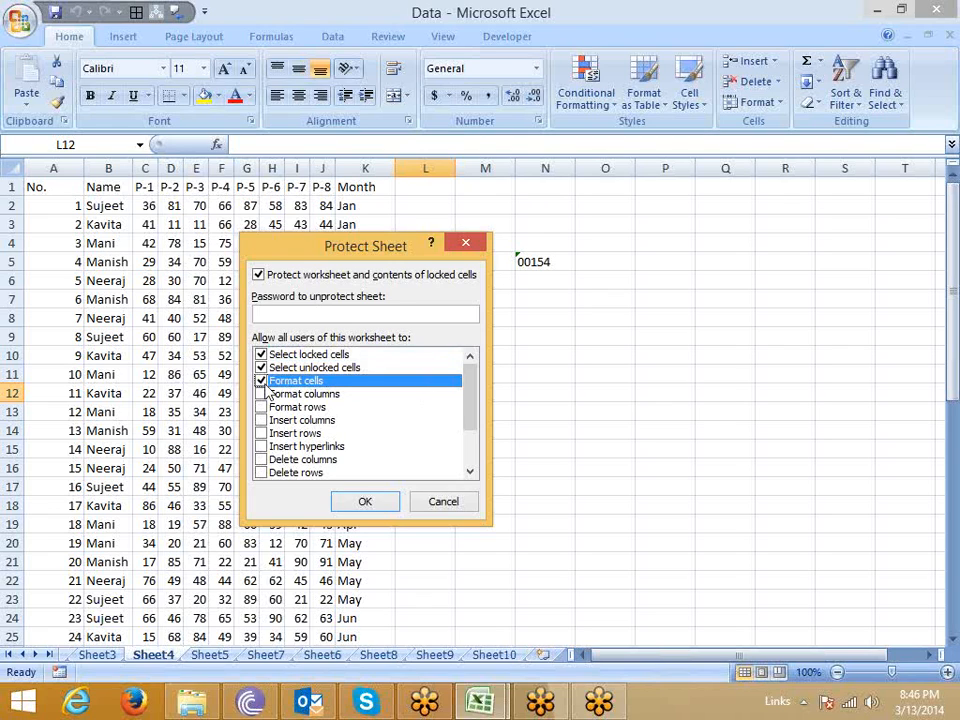
{"action": "left_click", "coordinate": [262, 381]}
{"action": "left_click", "coordinate": [262, 394]}
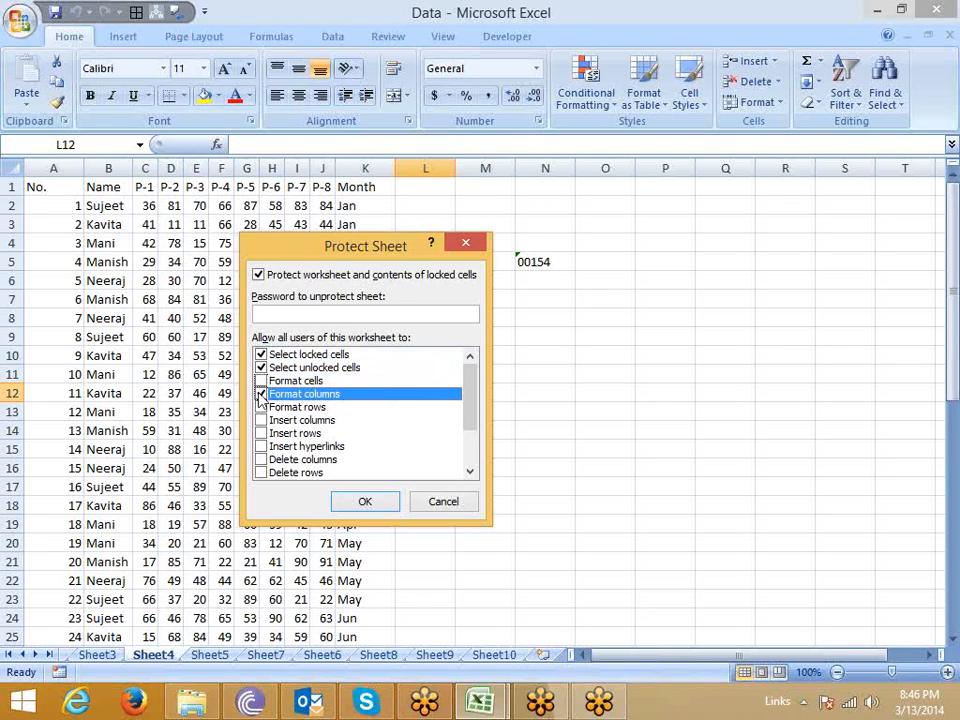
{"action": "left_click", "coordinate": [262, 394]}
{"action": "left_click_drag", "start_coordinate": [476, 407], "coordinate": [472, 445]}
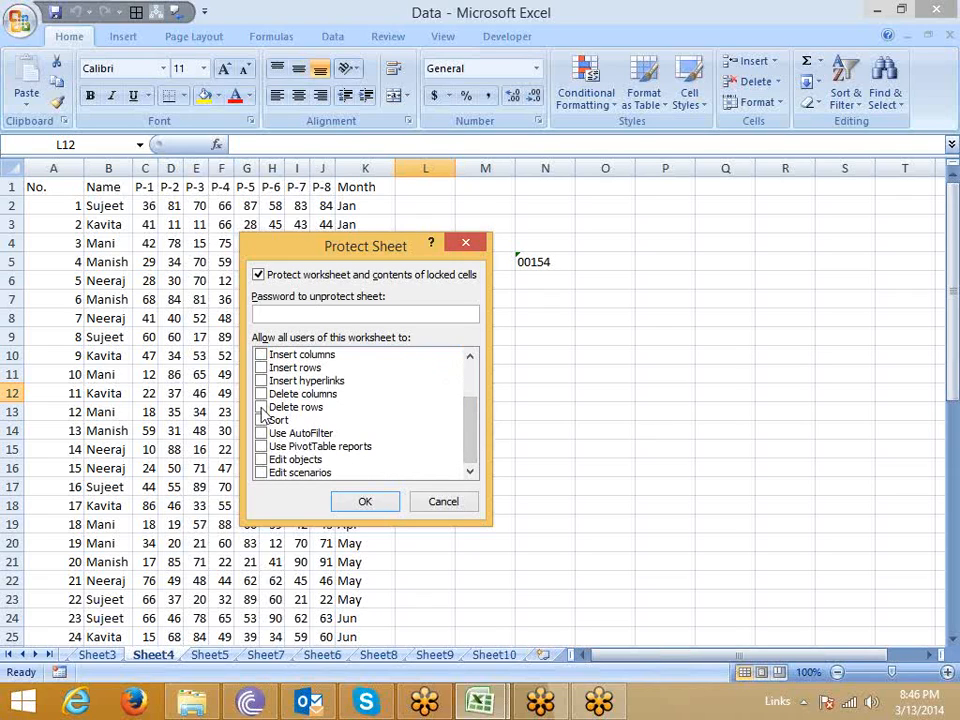
{"action": "left_click_drag", "start_coordinate": [476, 446], "coordinate": [480, 386]}
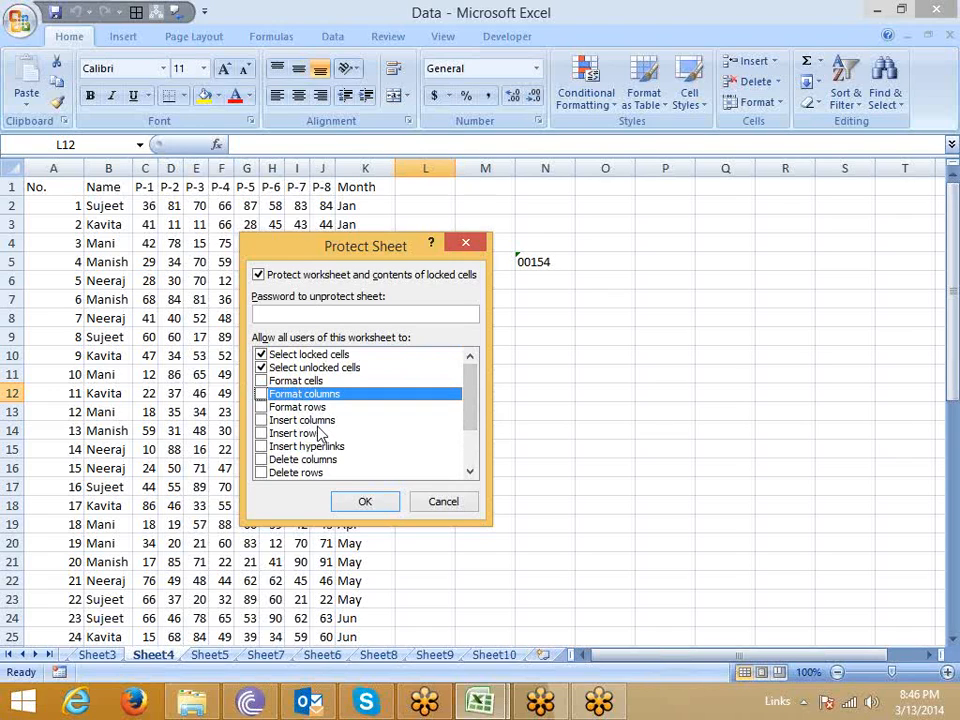
Protect Sheet4 without a password, allowing only selection of locked and unlocked cells, and remove the protection again.
{"action": "left_click", "coordinate": [366, 505]}
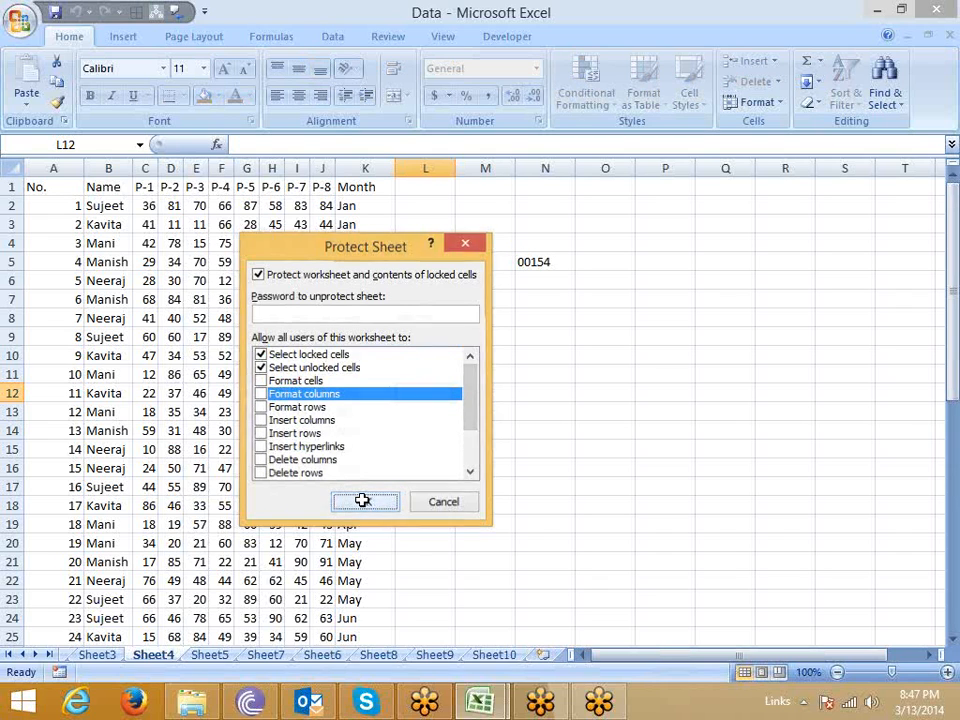
{"action": "right_click", "coordinate": [171, 658]}
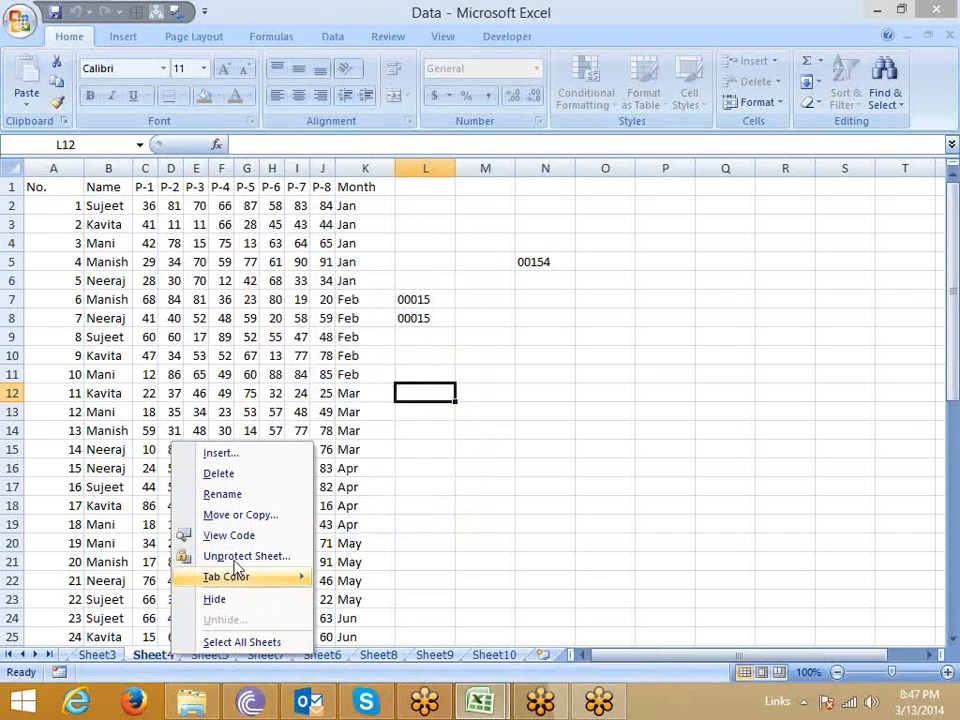
{"action": "left_click", "coordinate": [229, 554]}
Protect Sheet4 without a password, disallowing selection of both locked and unlocked cells.
{"action": "right_click", "coordinate": [153, 655]}
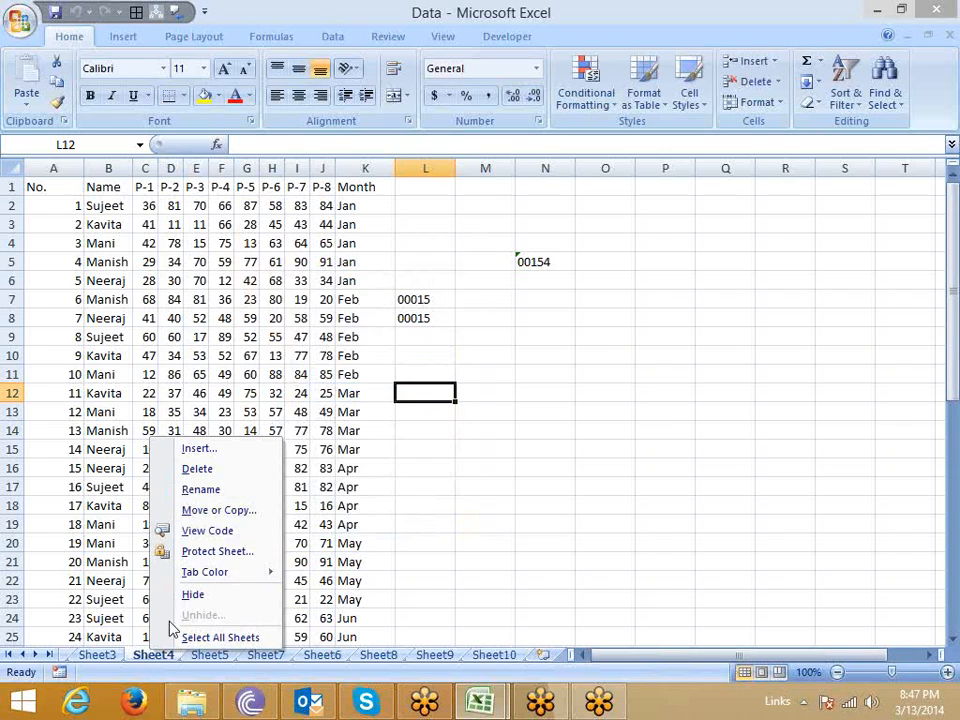
{"action": "left_click", "coordinate": [171, 553]}
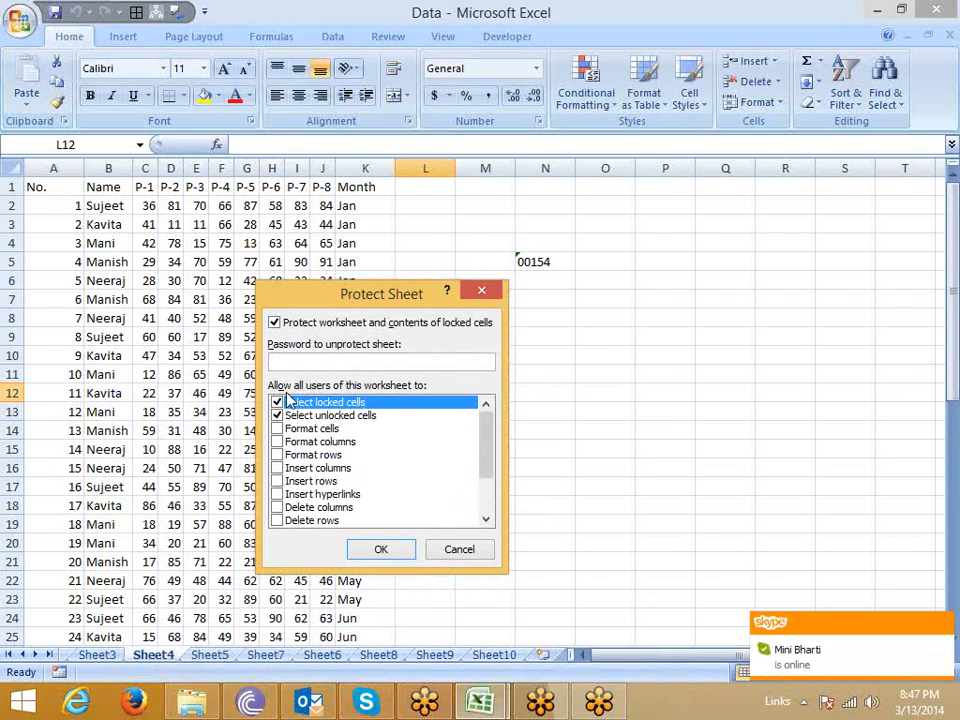
{"action": "left_click", "coordinate": [276, 402]}
{"action": "left_click", "coordinate": [277, 416]}
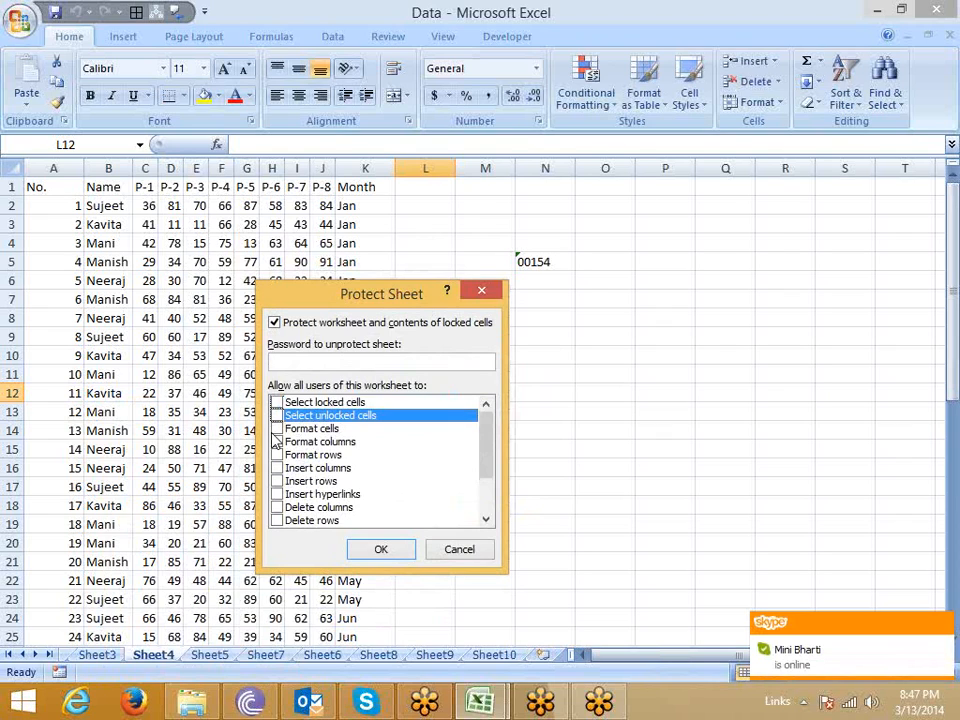
{"action": "left_click", "coordinate": [371, 549]}
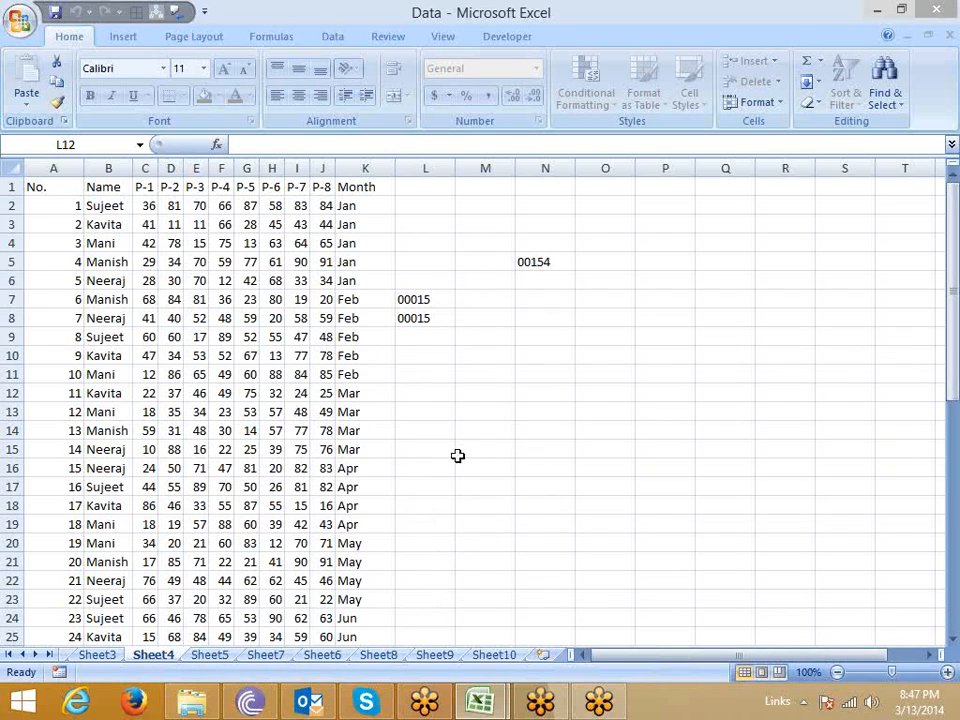
Try to edit a cell in row 7 of the protected sheet, then try copying and cancel the copy.
{"action": "double_click", "coordinate": [235, 304]}
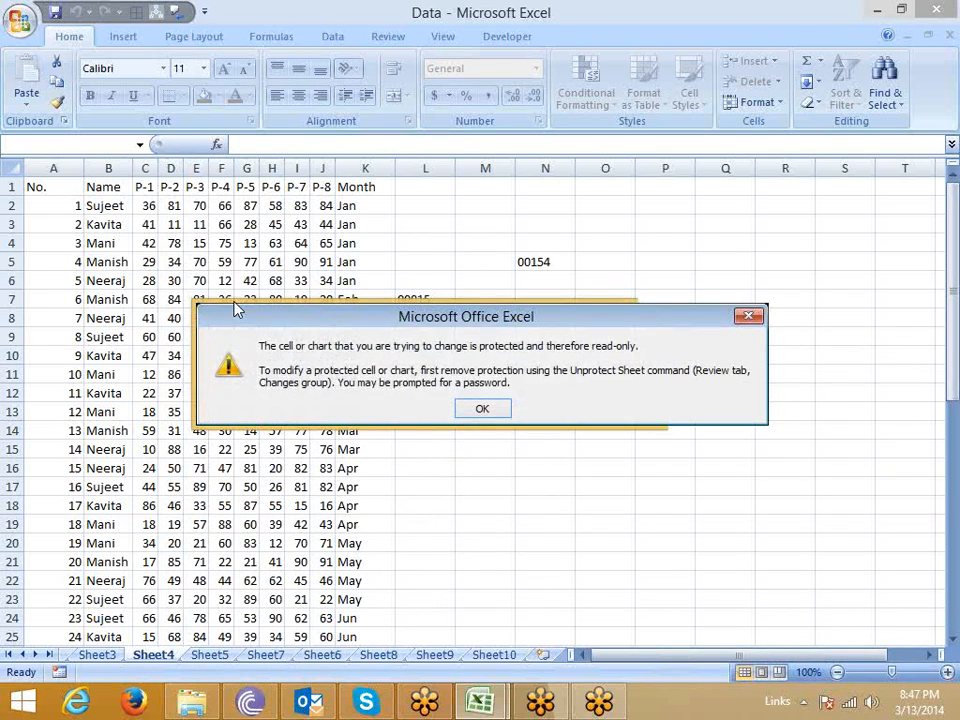
{"action": "left_click", "coordinate": [477, 413]}
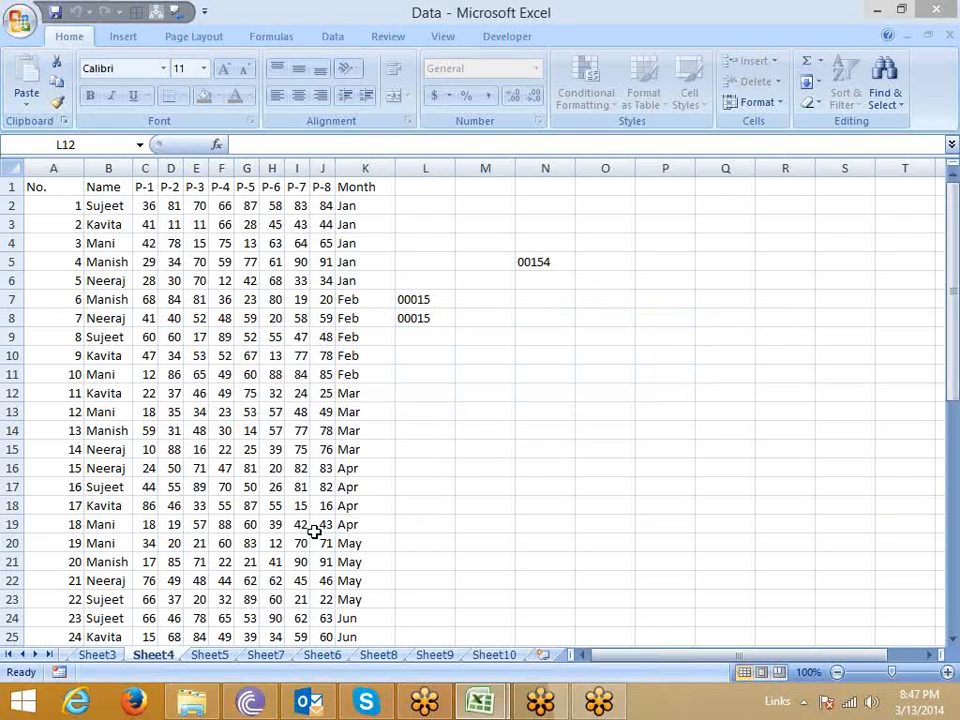
{"action": "key", "text": "ctrl+c"}
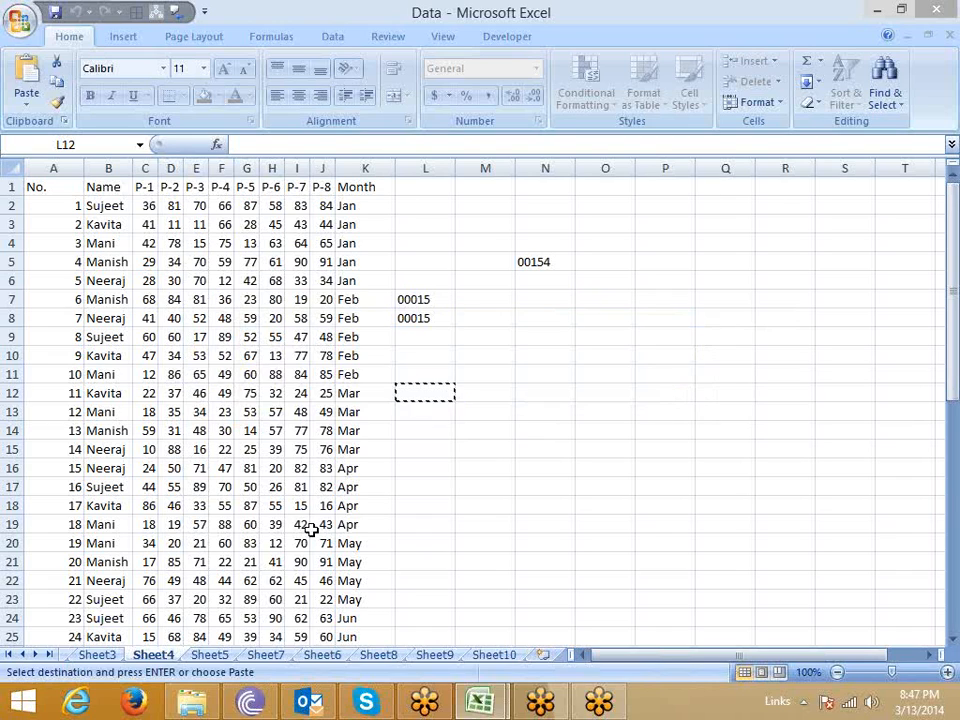
{"action": "key", "text": "Escape"}
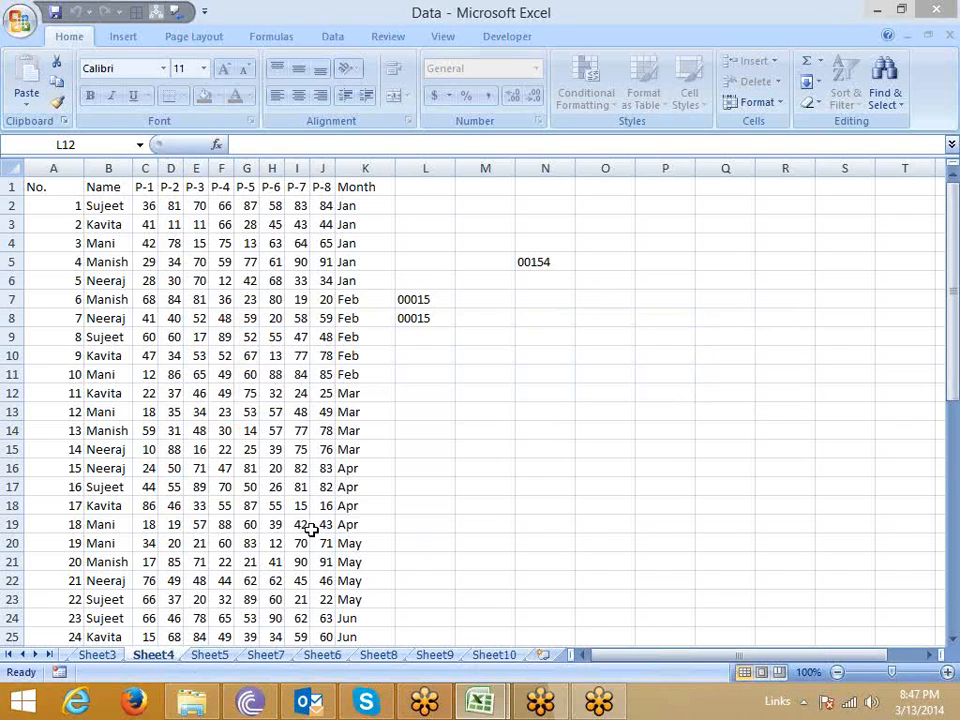
Create a new blank workbook and fill the range B3:H17 on Sheet1 with yellow.
{"action": "key", "text": "ctrl+n"}
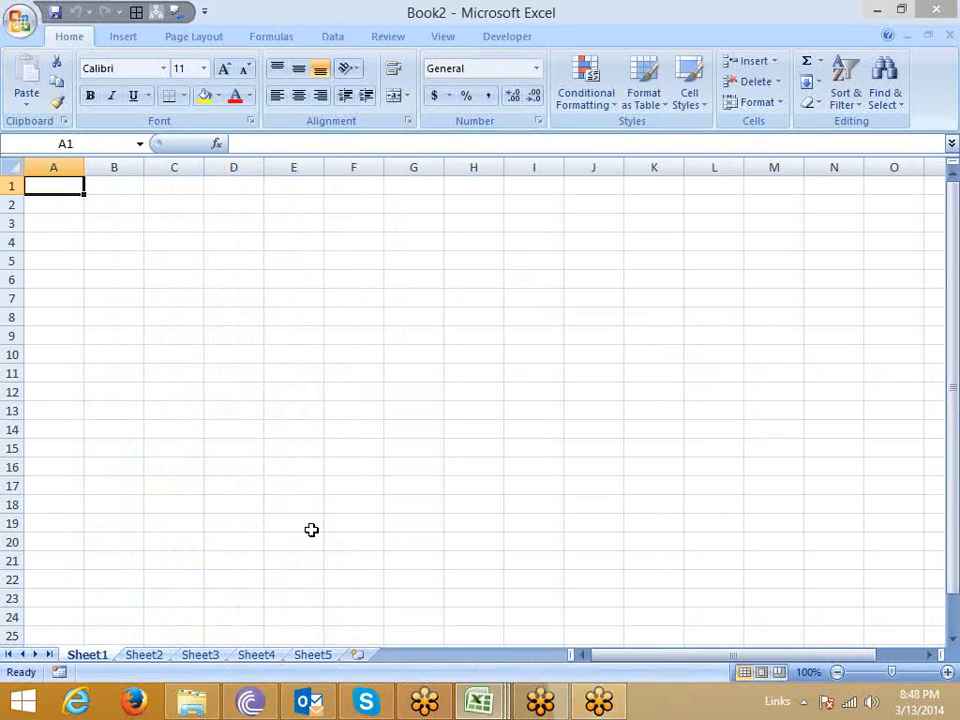
{"action": "left_click", "coordinate": [163, 291]}
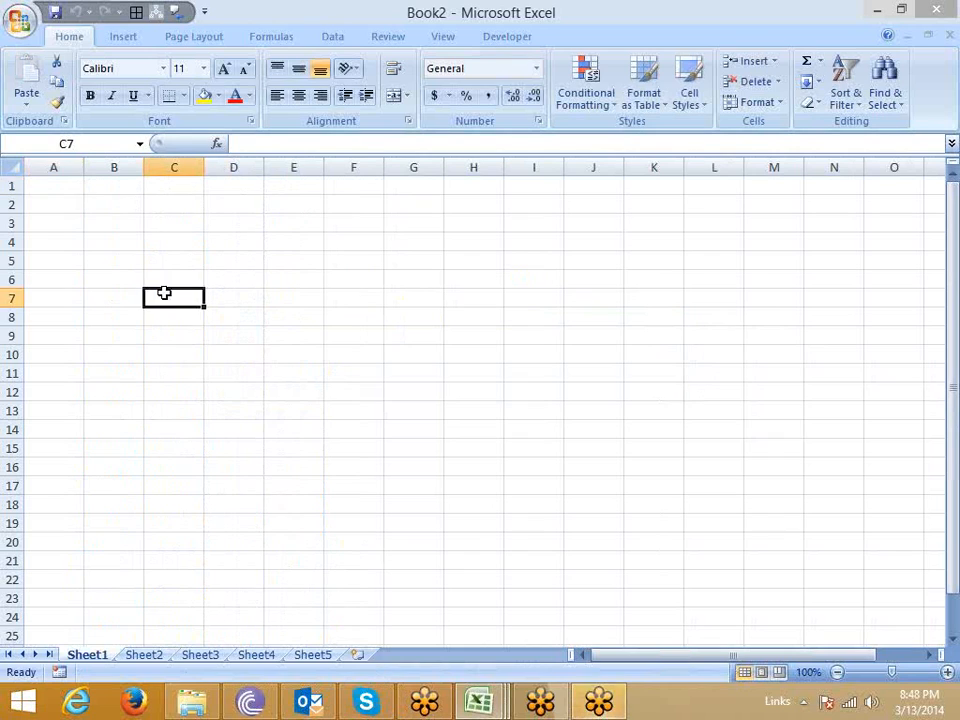
{"action": "left_click_drag", "start_coordinate": [110, 226], "coordinate": [462, 490]}
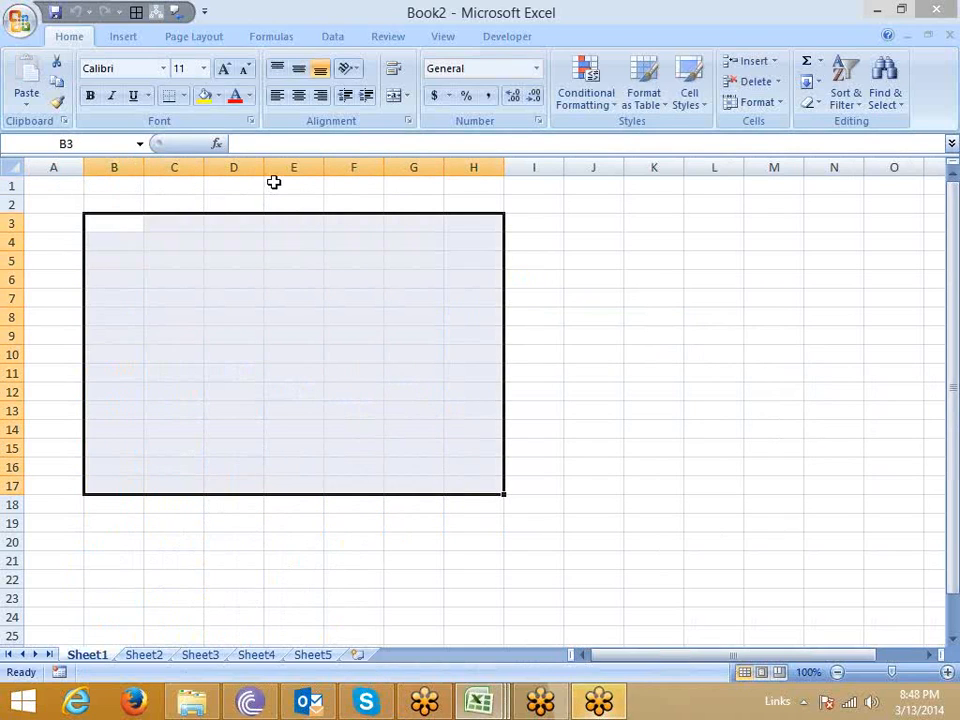
{"action": "left_click", "coordinate": [204, 95]}
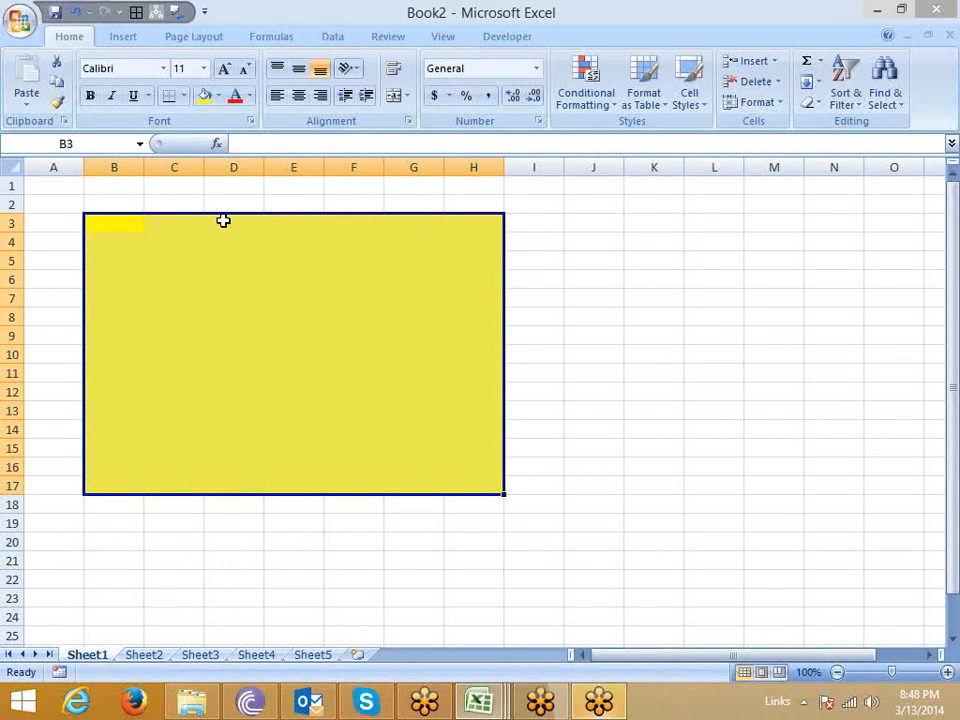
Select the cells beside the yellow range, then try entering xcxc in cell E12 and cancel the entry.
{"action": "left_click_drag", "start_coordinate": [521, 224], "coordinate": [645, 477]}
{"action": "left_click_drag", "start_coordinate": [542, 201], "coordinate": [669, 560]}
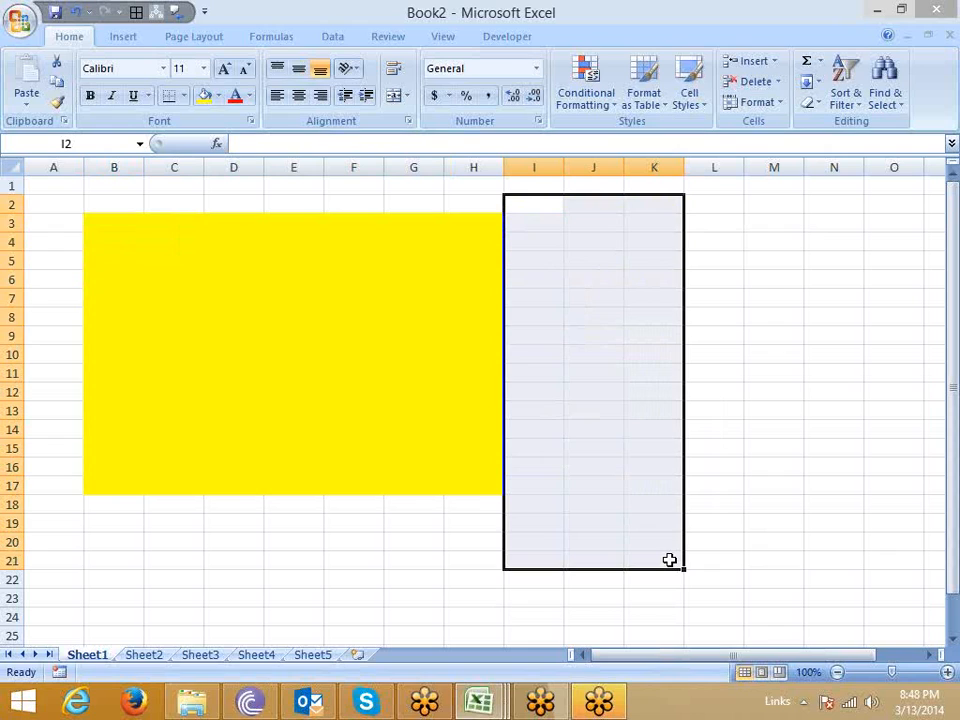
{"action": "left_click", "coordinate": [313, 389]}
{"action": "type", "text": "xcxc"}
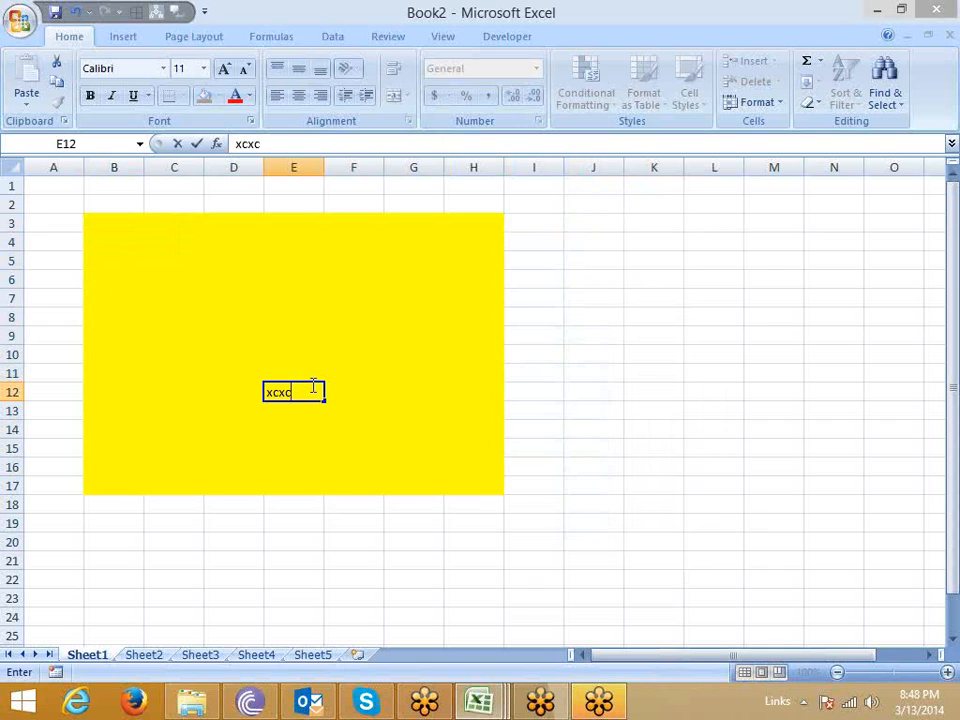
{"action": "key", "text": "Escape"}
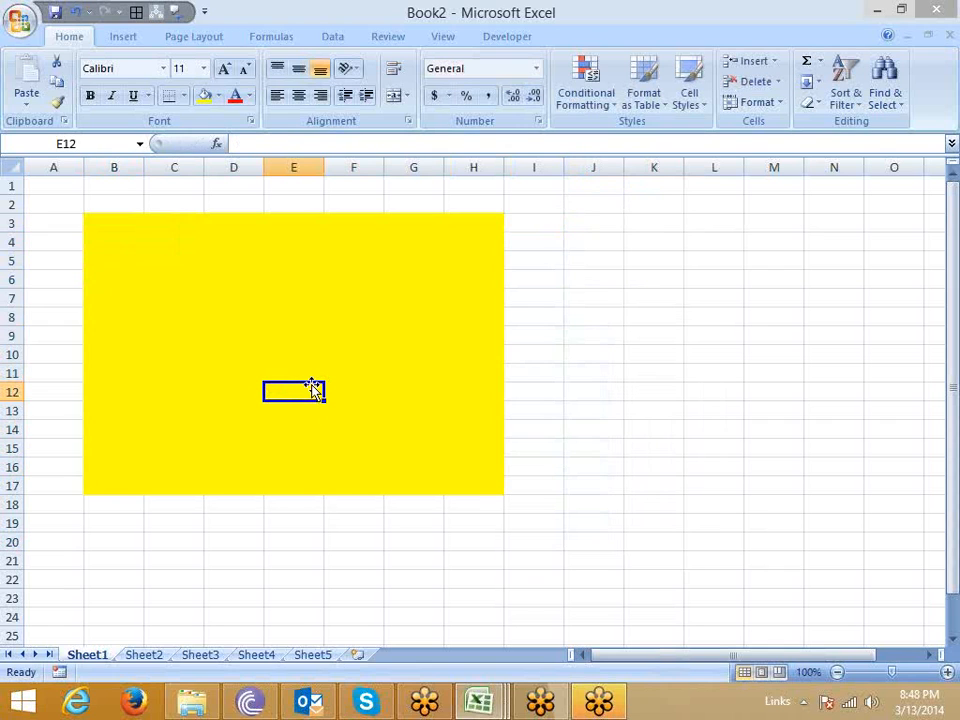
Review the protection settings for Sheet1 of the new workbook and cancel without protecting it.
{"action": "right_click", "coordinate": [100, 665]}
{"action": "left_click", "coordinate": [122, 556]}
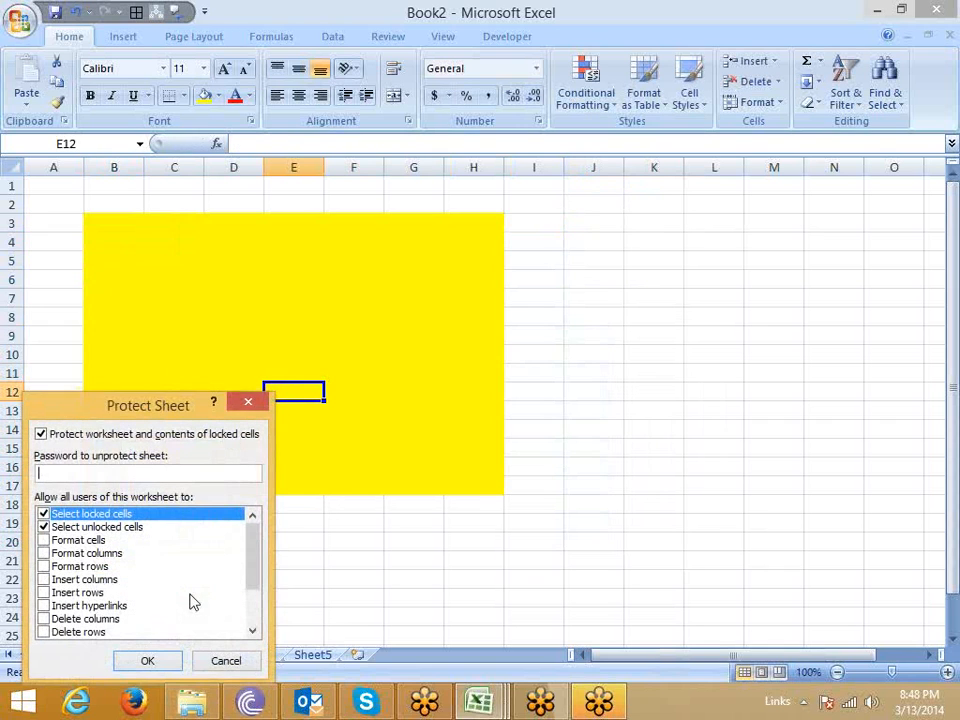
{"action": "left_click_drag", "start_coordinate": [110, 405], "coordinate": [380, 360]}
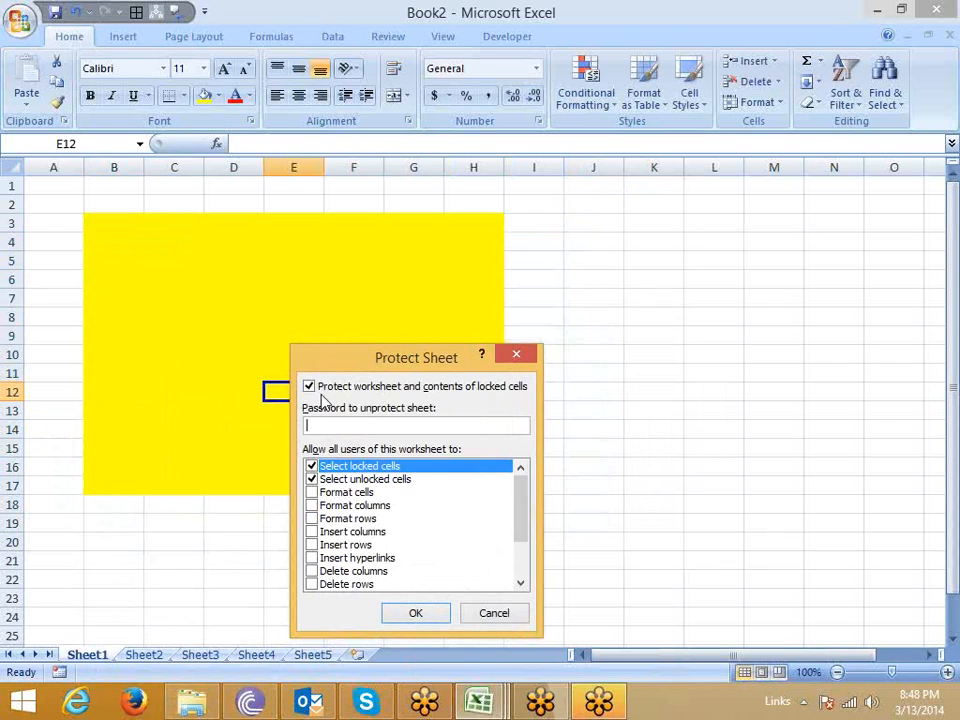
{"action": "key", "text": "Escape"}
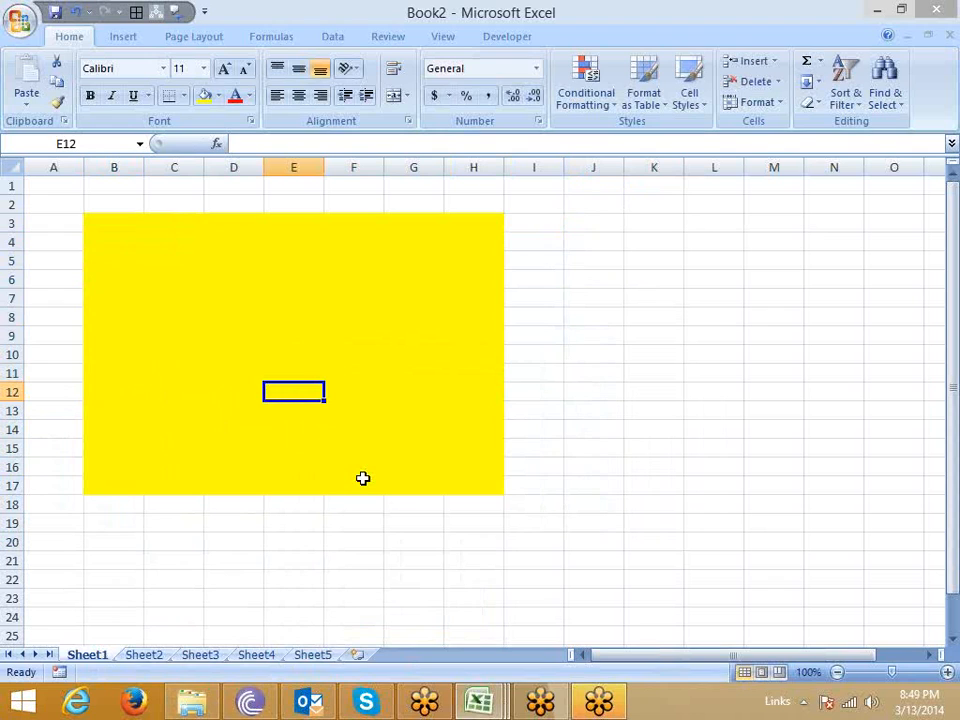
Check the progress of the meeting recording conversion and return to the Excel workbook.
{"action": "left_click", "coordinate": [600, 703]}
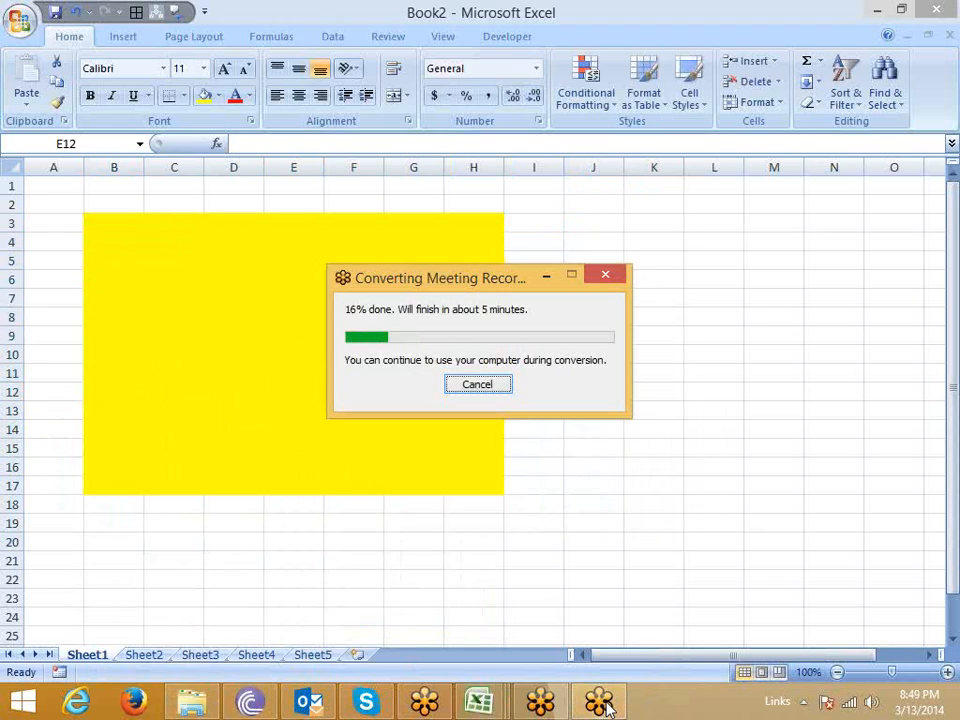
{"action": "left_click", "coordinate": [600, 703]}
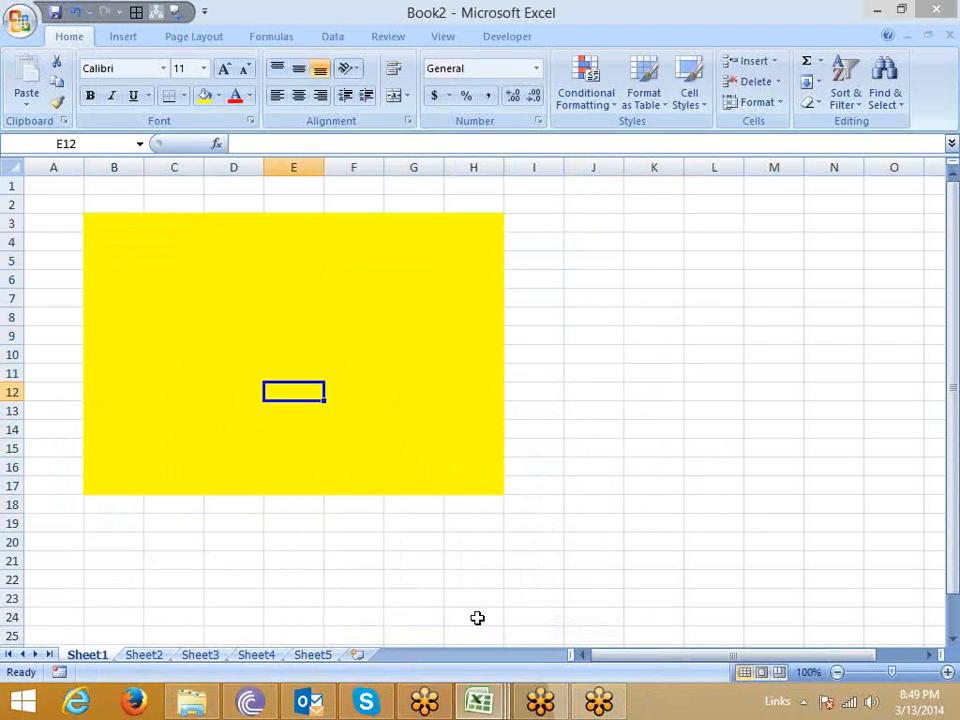
Examine the Locked and Hidden protection settings of cell J3 and cancel without changes.
{"action": "left_click", "coordinate": [572, 222]}
{"action": "right_click", "coordinate": [574, 223]}
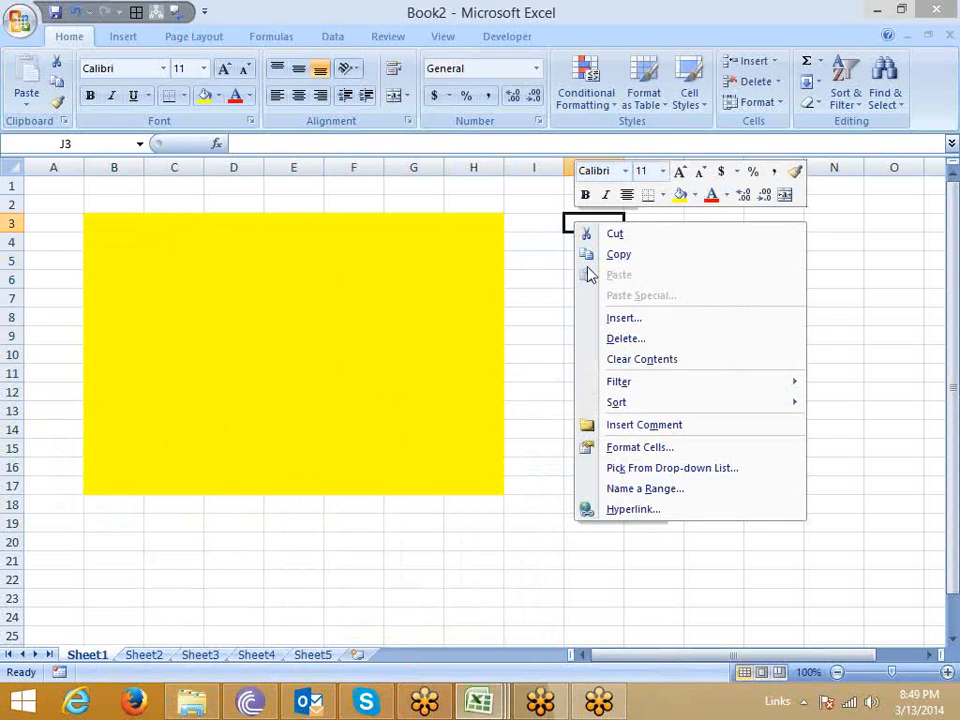
{"action": "left_click", "coordinate": [641, 450]}
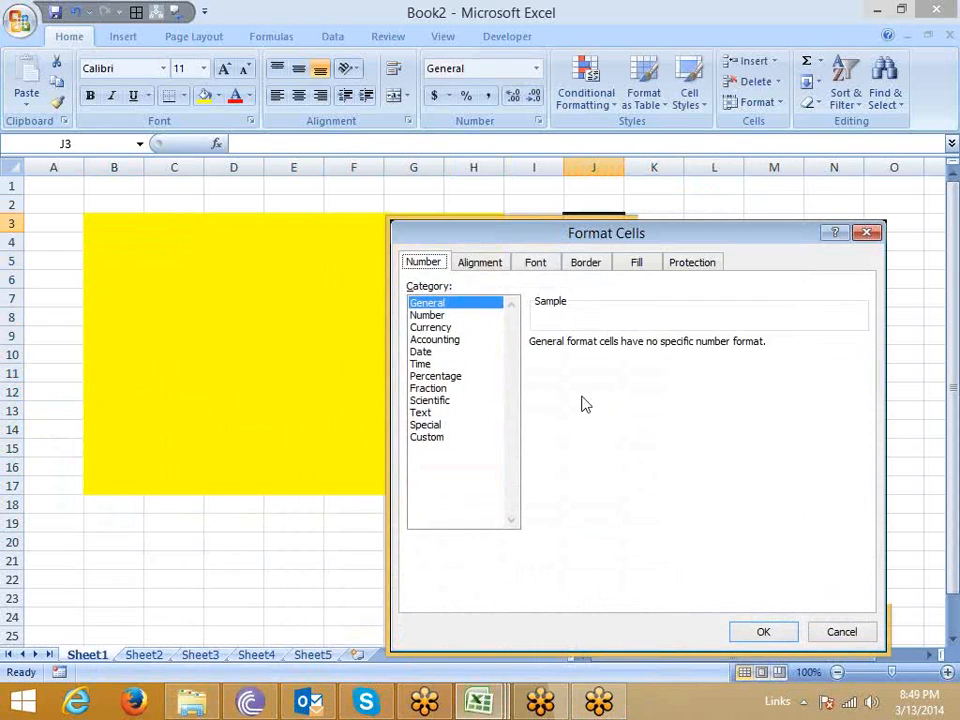
{"action": "left_click_drag", "start_coordinate": [622, 250], "coordinate": [472, 230]}
{"action": "left_click", "coordinate": [474, 229]}
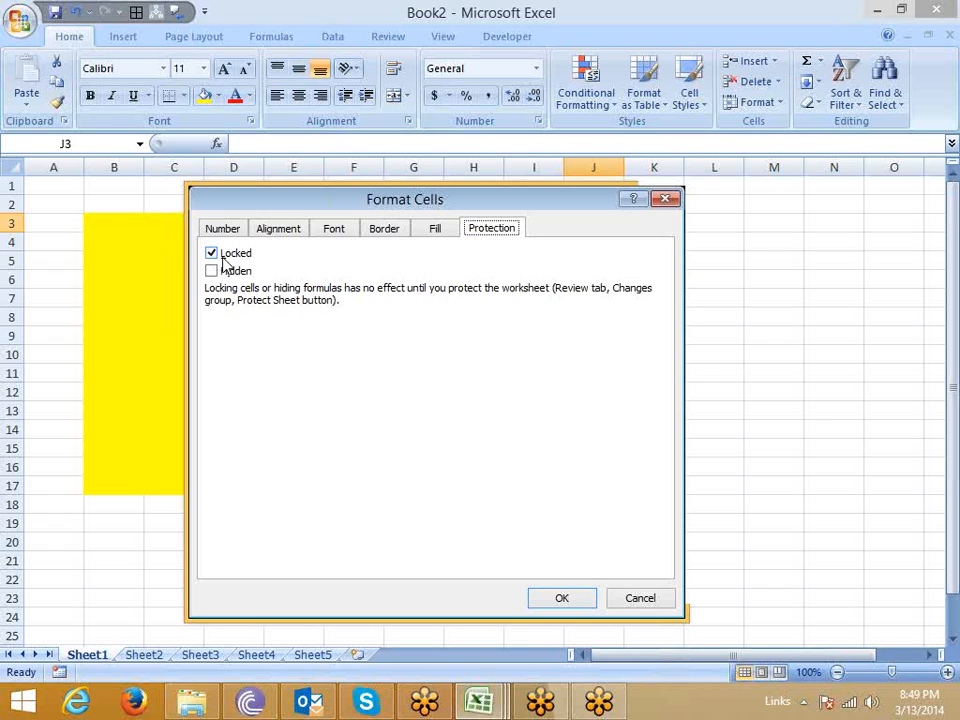
{"action": "key", "text": "Escape"}
Unlock the yellow range B3:H17 by turning off its Locked protection setting.
{"action": "left_click_drag", "start_coordinate": [114, 224], "coordinate": [471, 482]}
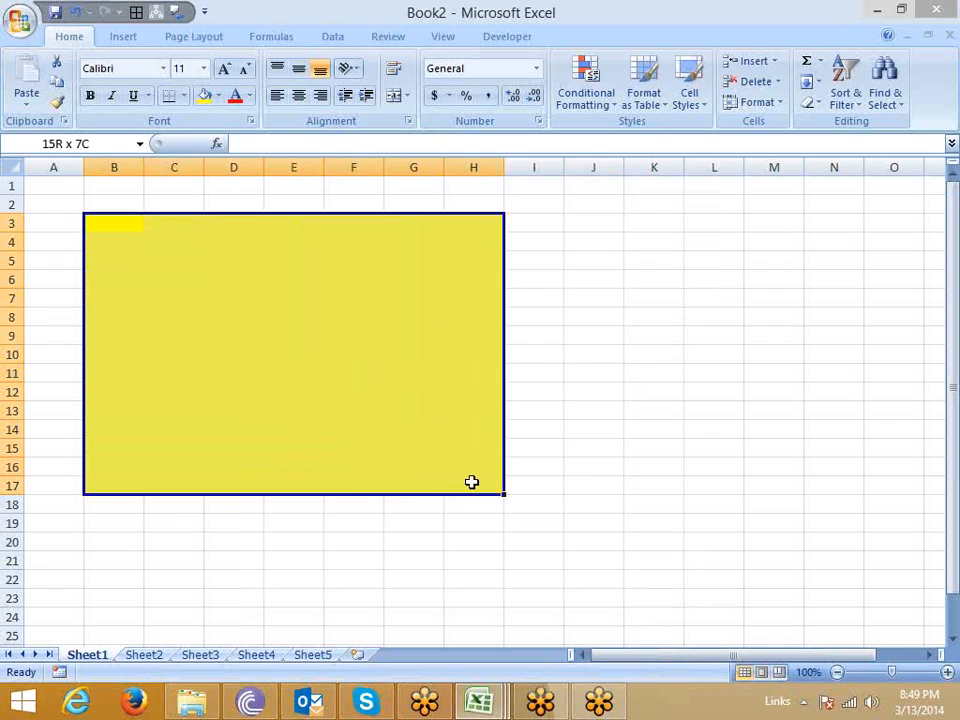
{"action": "right_click", "coordinate": [471, 482]}
{"action": "left_click", "coordinate": [518, 330]}
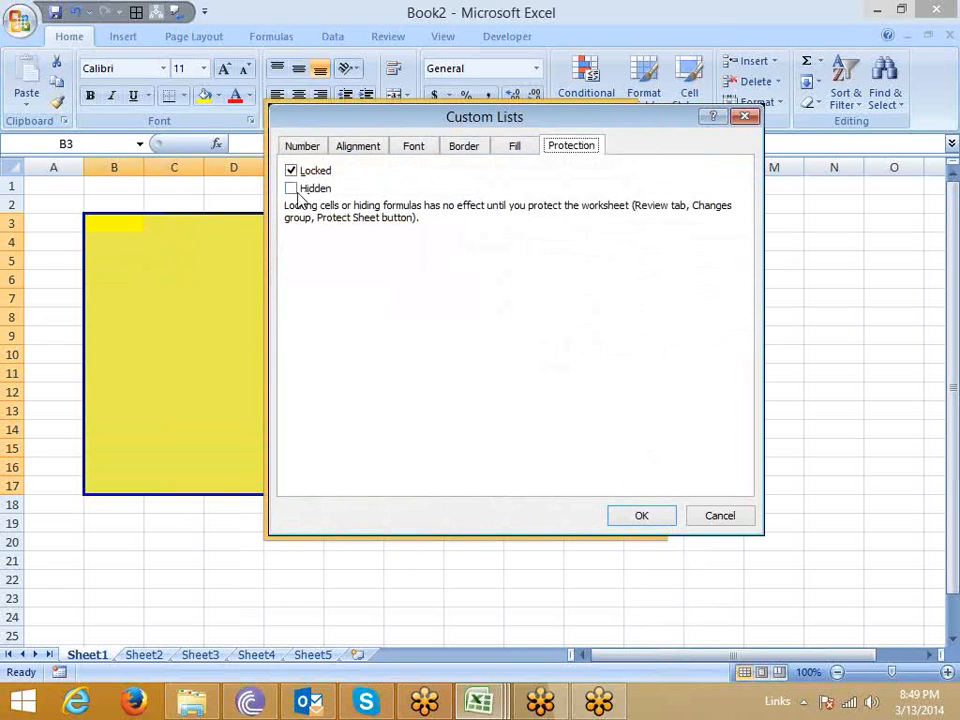
{"action": "left_click", "coordinate": [291, 170]}
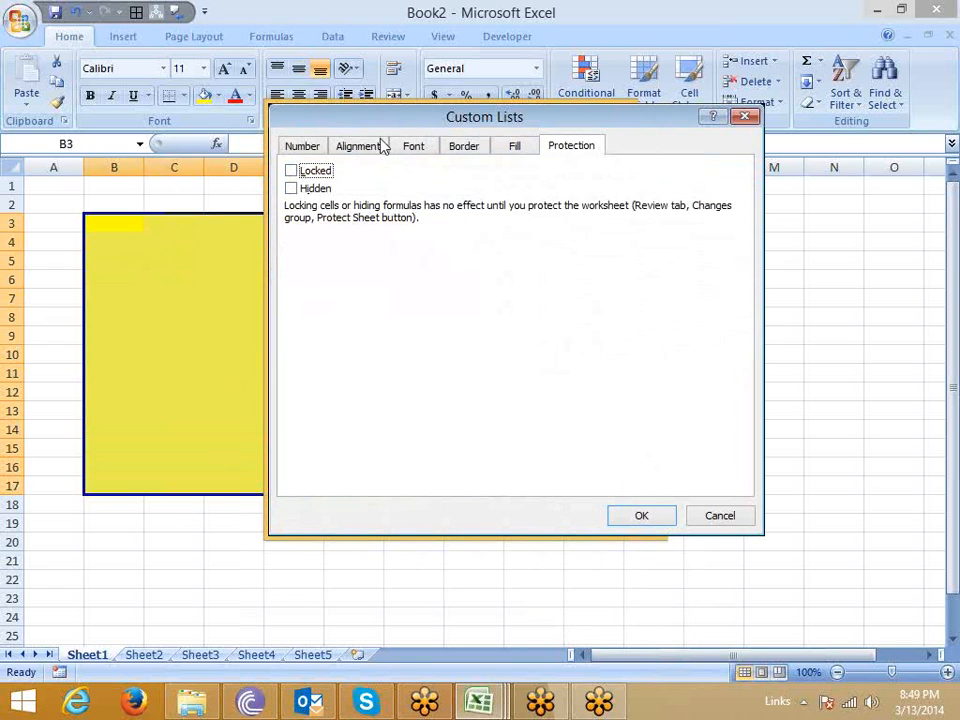
{"action": "left_click_drag", "start_coordinate": [383, 147], "coordinate": [380, 100]}
{"action": "left_click", "coordinate": [493, 510]}
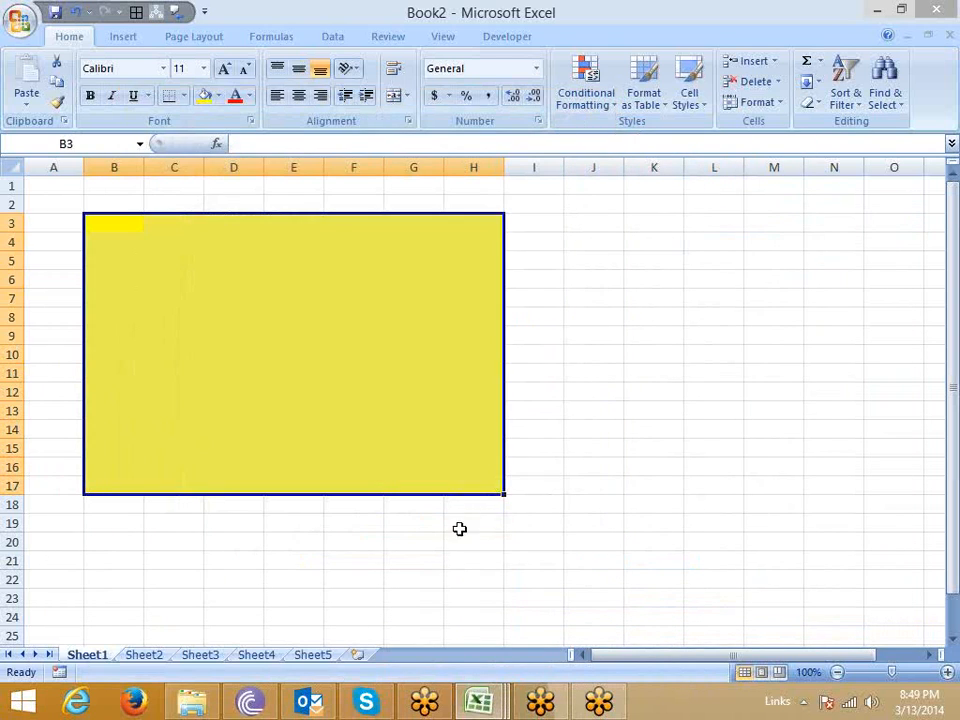
Protect Sheet1 without a password, allowing only the selection of locked and unlocked cells.
{"action": "left_click", "coordinate": [462, 540]}
{"action": "right_click", "coordinate": [86, 655]}
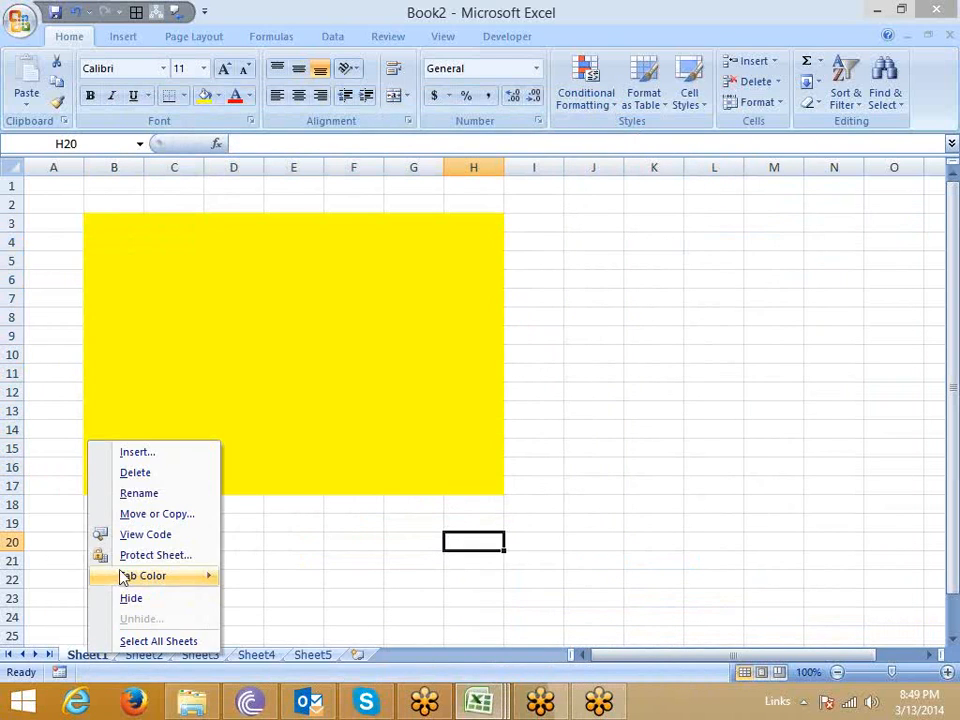
{"action": "left_click", "coordinate": [155, 555]}
{"action": "left_click_drag", "start_coordinate": [140, 412], "coordinate": [462, 376]}
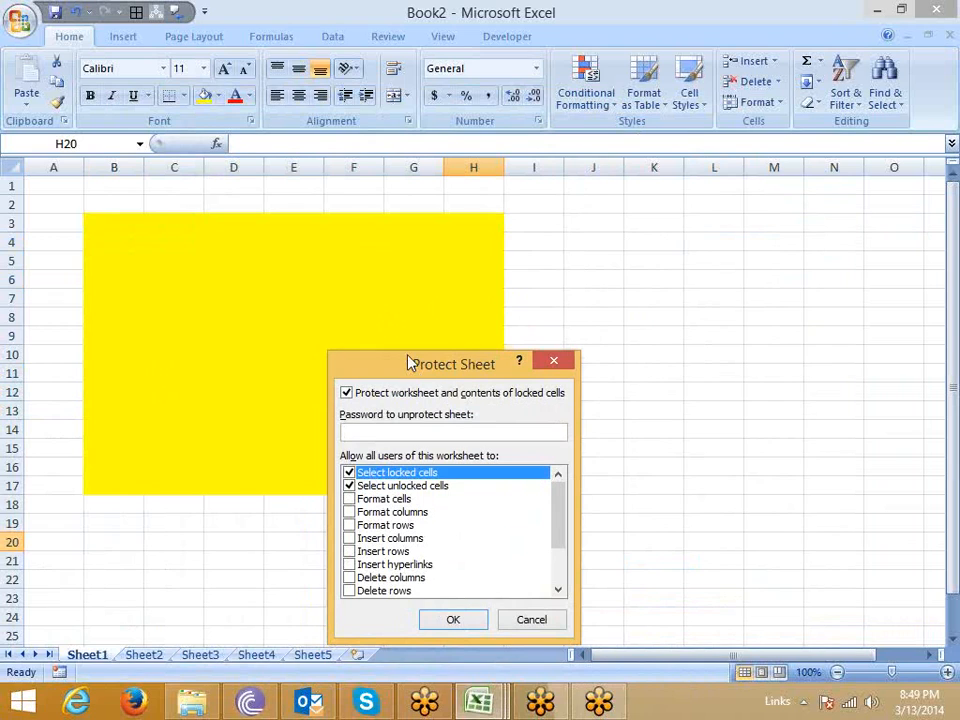
{"action": "left_click", "coordinate": [453, 620]}
Enter ggf in yellow cell E7, then try typing in cell E20 outside the yellow range.
{"action": "left_click", "coordinate": [221, 350]}
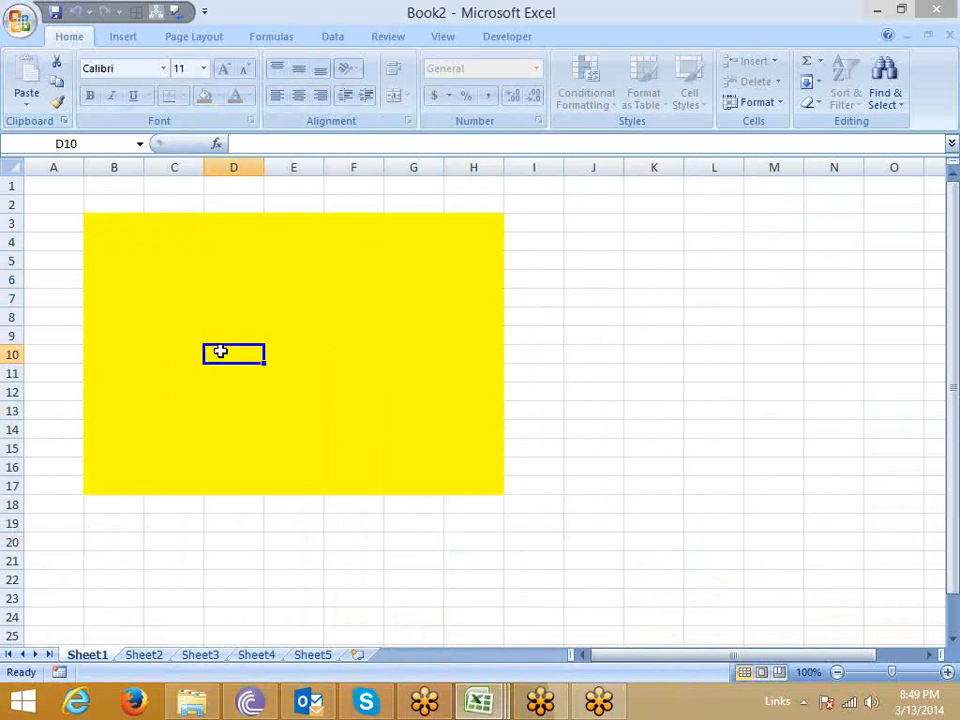
{"action": "left_click", "coordinate": [277, 305]}
{"action": "type", "text": "gf"}
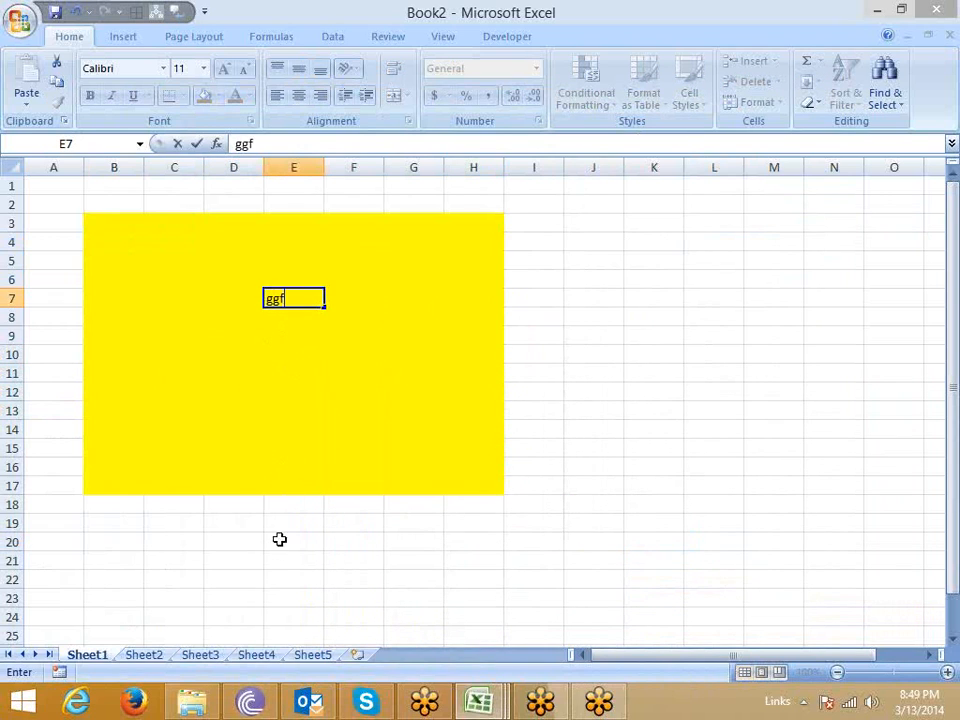
{"action": "left_click", "coordinate": [279, 541]}
{"action": "key", "text": "g"}
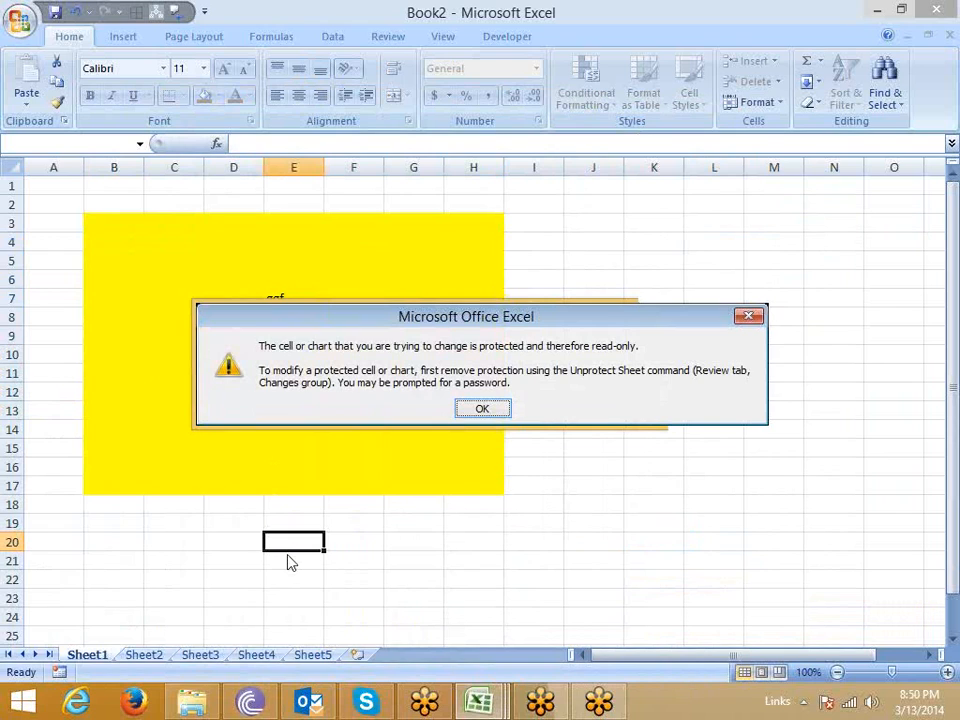
{"action": "key", "text": "Return"}
Compare the yellow range with cells F22:J24 below it by selecting each, then select cell E7.
{"action": "left_click_drag", "start_coordinate": [114, 223], "coordinate": [457, 497]}
{"action": "left_click_drag", "start_coordinate": [360, 579], "coordinate": [575, 611]}
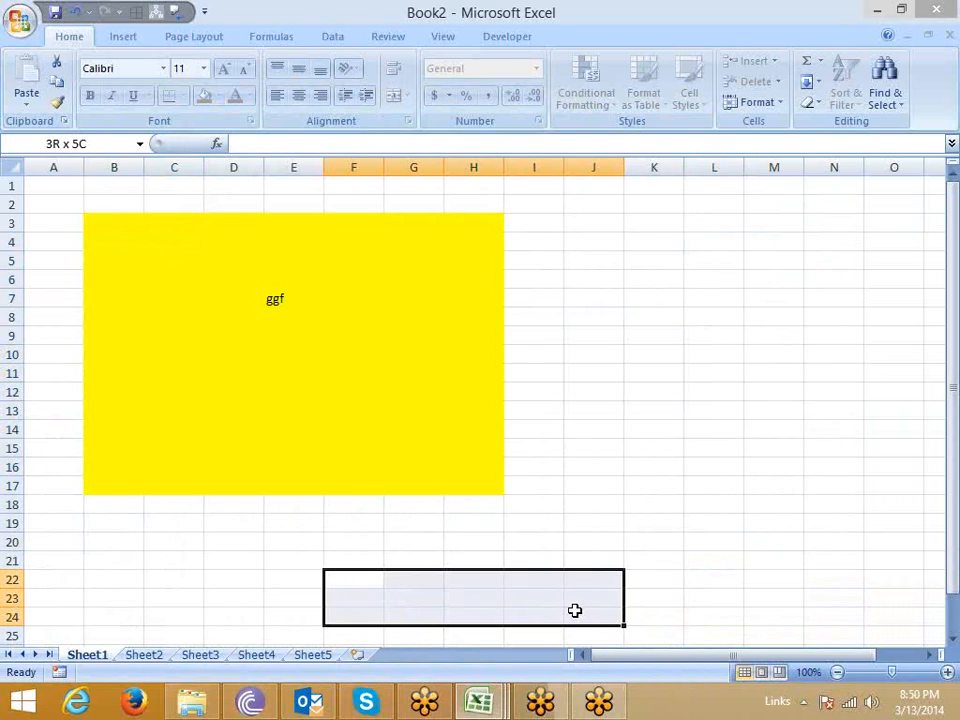
{"action": "left_click_drag", "start_coordinate": [575, 611], "coordinate": [575, 611]}
{"action": "left_click", "coordinate": [782, 420]}
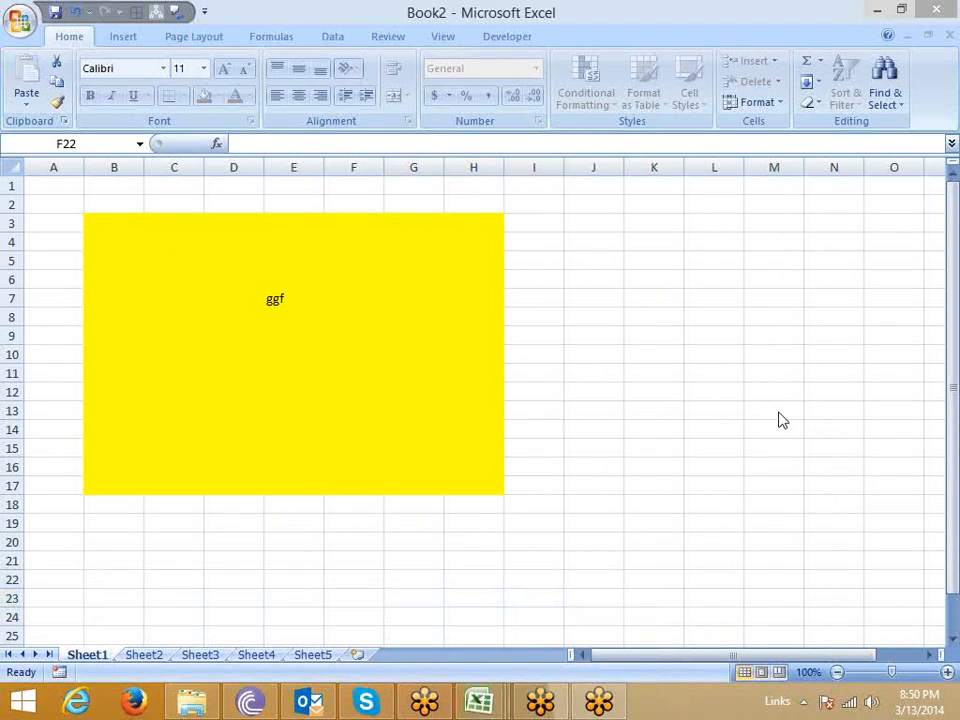
{"action": "left_click", "coordinate": [232, 336]}
{"action": "left_click", "coordinate": [272, 298]}
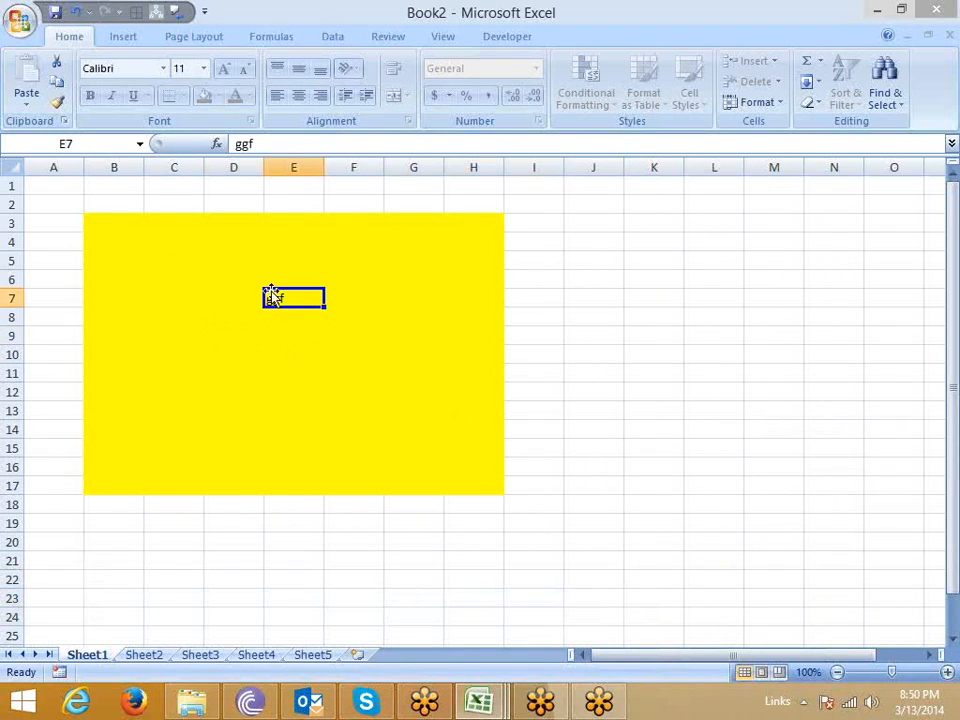
Fill the range D6:H17 on Sheet2 with yellow.
{"action": "left_click", "coordinate": [163, 656]}
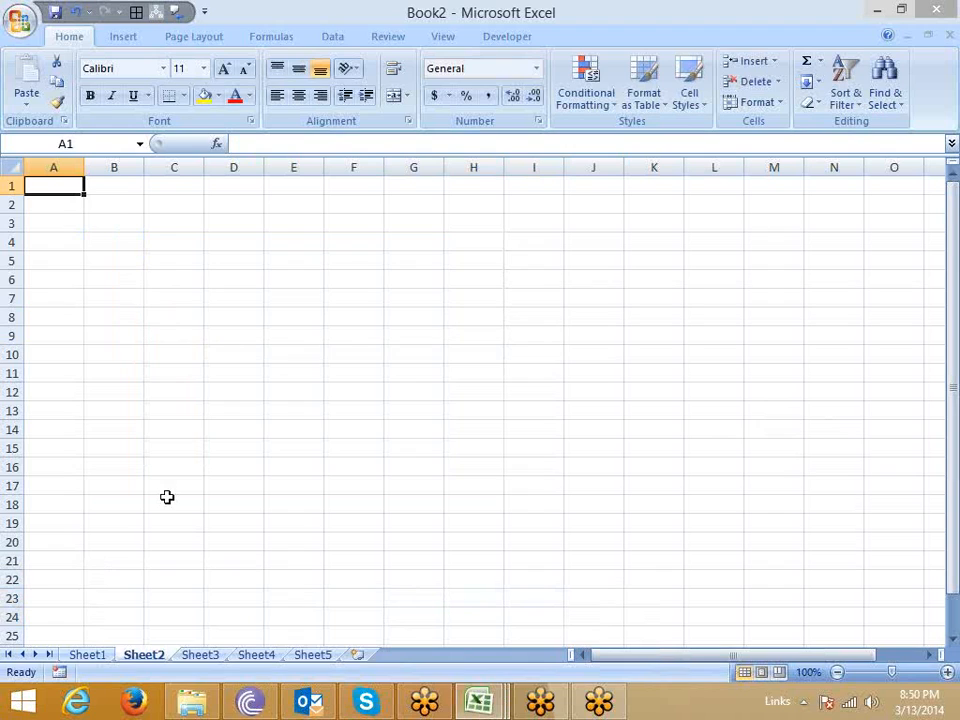
{"action": "left_click_drag", "start_coordinate": [257, 287], "coordinate": [450, 492]}
{"action": "left_click", "coordinate": [204, 95]}
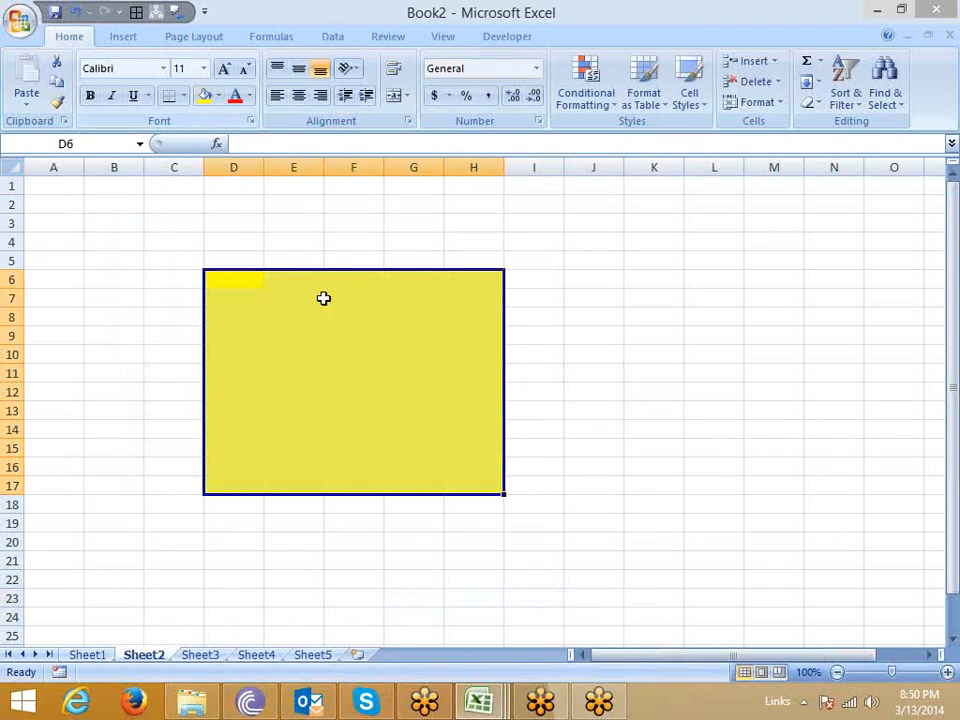
{"action": "left_click", "coordinate": [334, 318]}
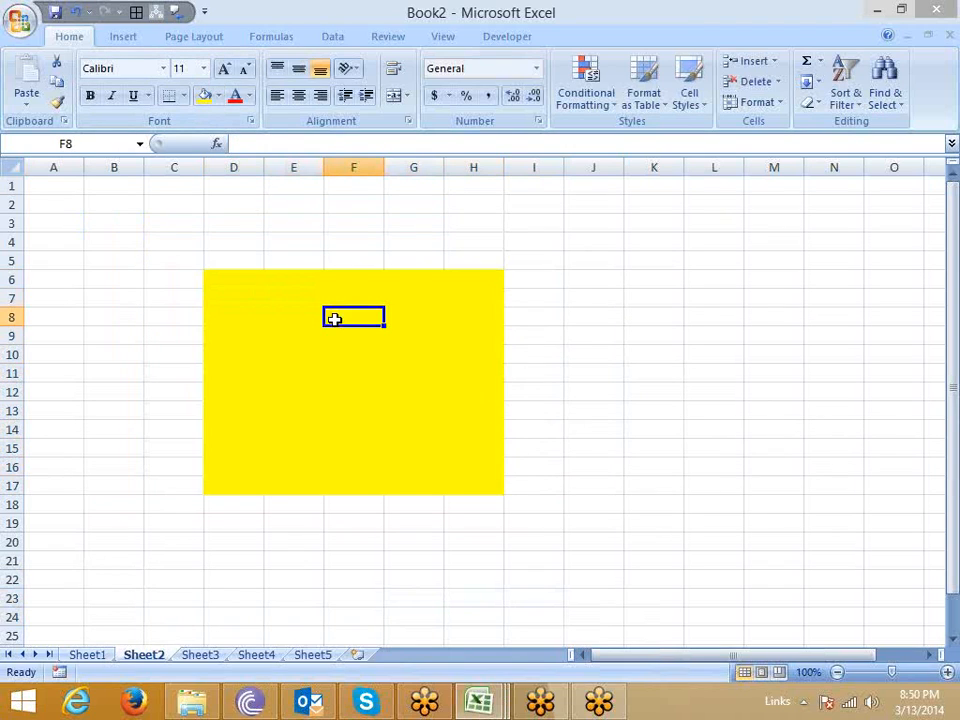
Unlock every cell of Sheet2 by turning off the Locked setting for the whole sheet.
{"action": "left_click", "coordinate": [85, 218]}
{"action": "left_click", "coordinate": [18, 169]}
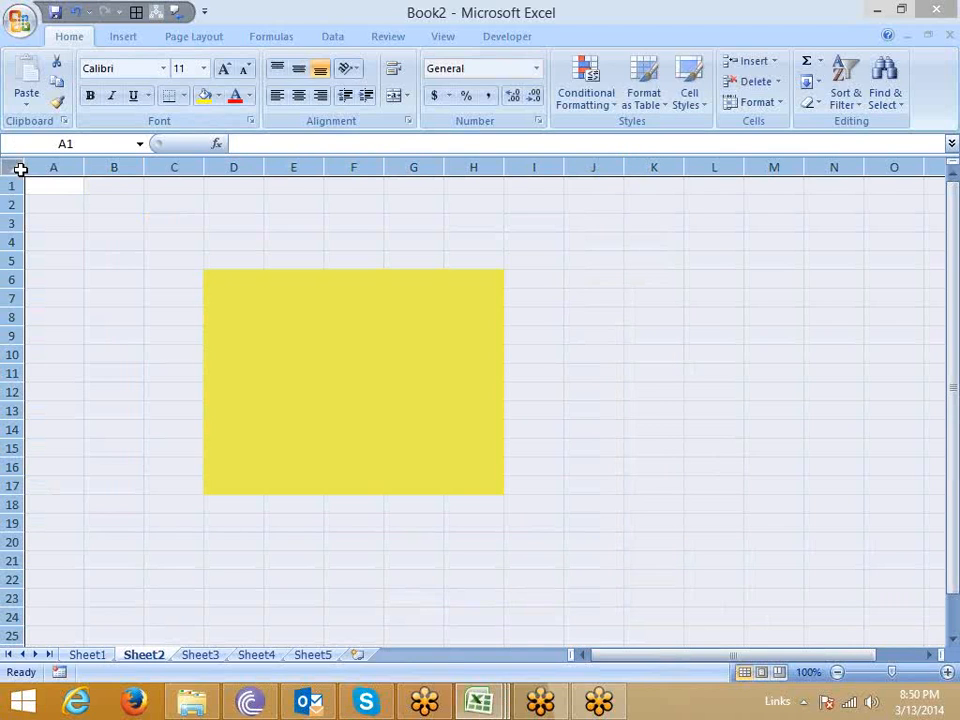
{"action": "right_click", "coordinate": [110, 243]}
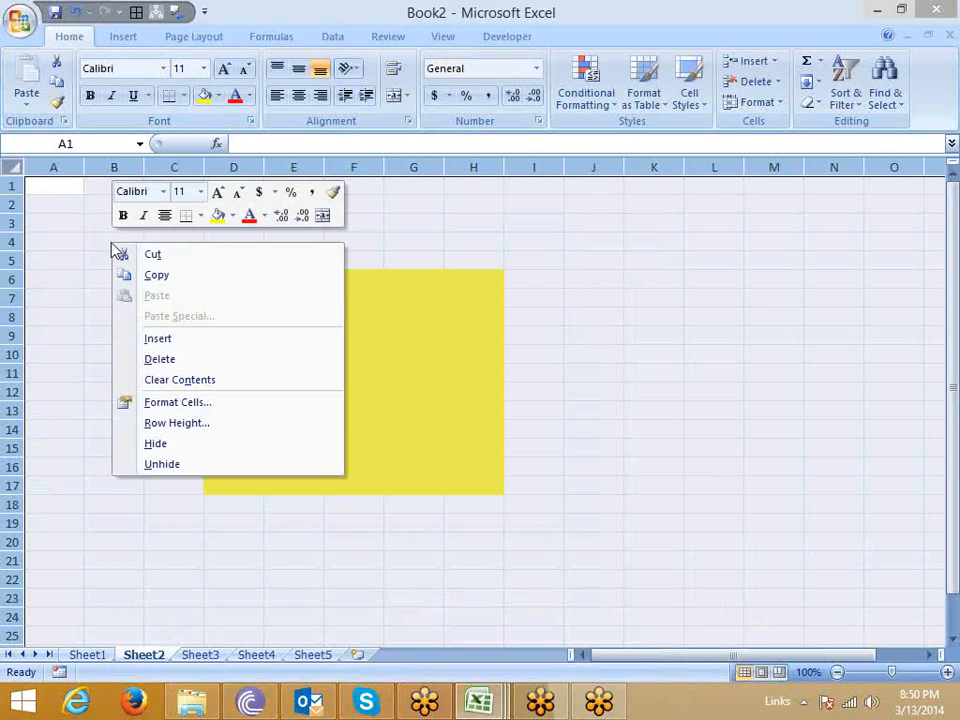
{"action": "left_click", "coordinate": [190, 410]}
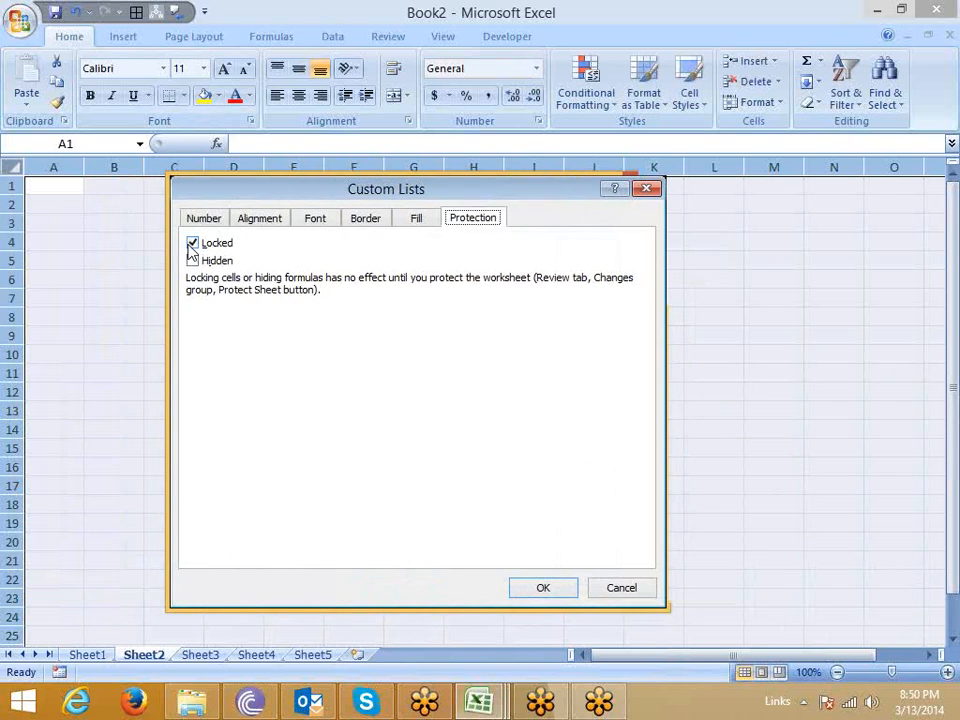
{"action": "left_click", "coordinate": [192, 243]}
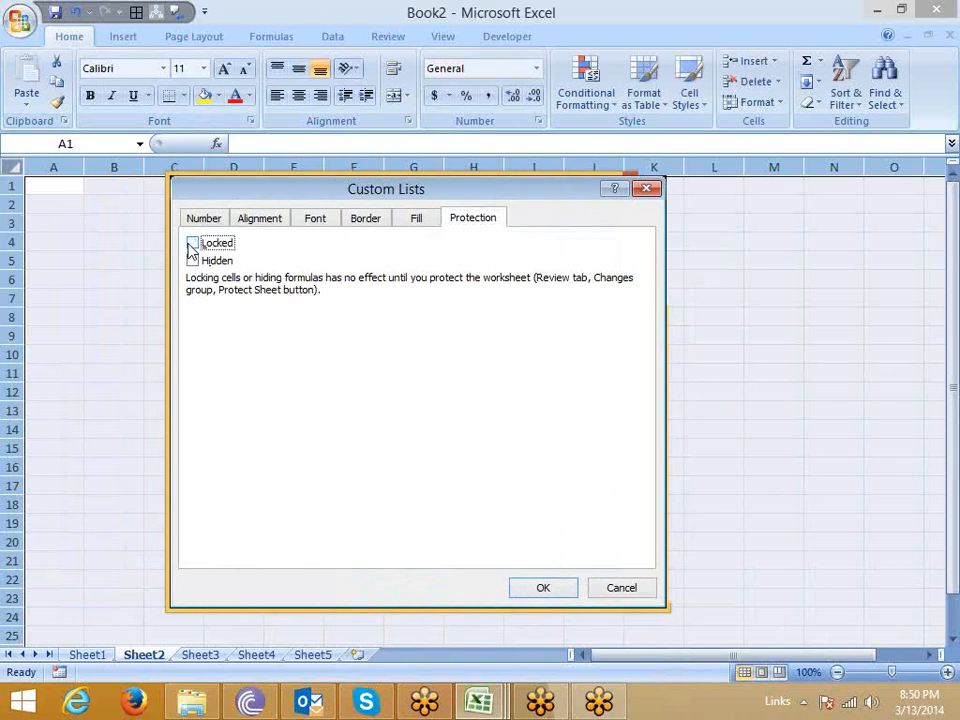
{"action": "left_click", "coordinate": [556, 588]}
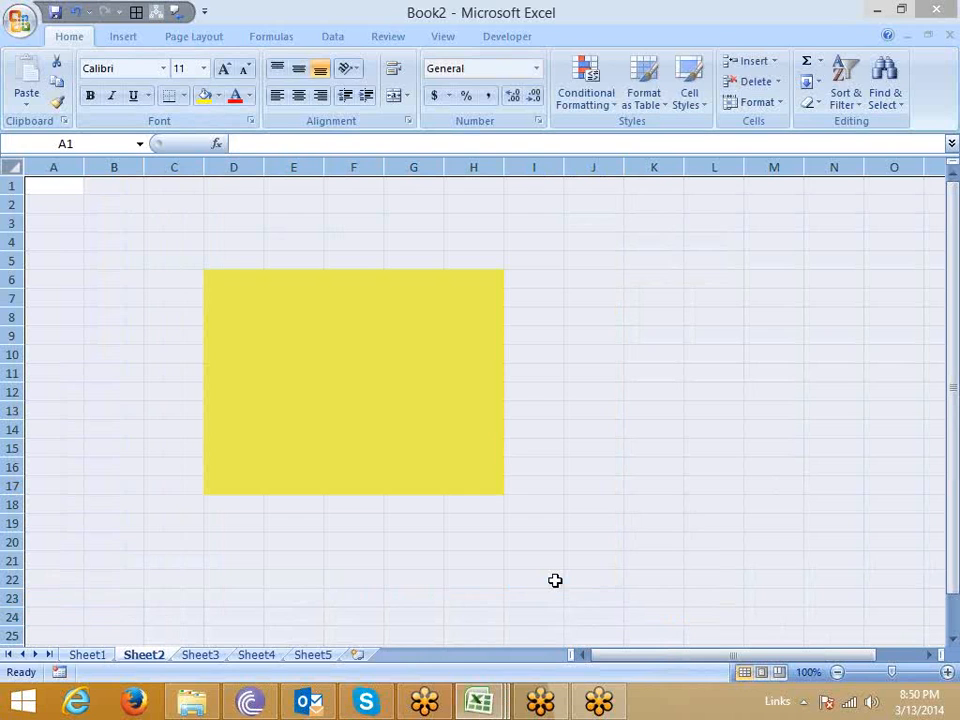
Lock only the yellow range D6:H17 on Sheet2 through its cell protection settings.
{"action": "left_click", "coordinate": [414, 486]}
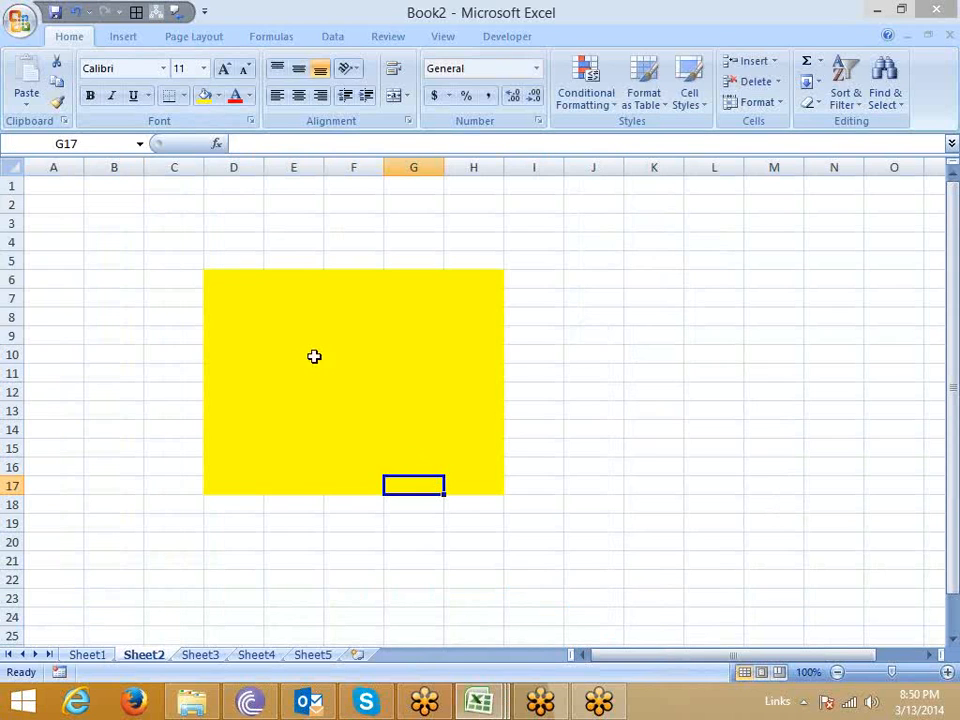
{"action": "left_click_drag", "start_coordinate": [229, 279], "coordinate": [470, 485]}
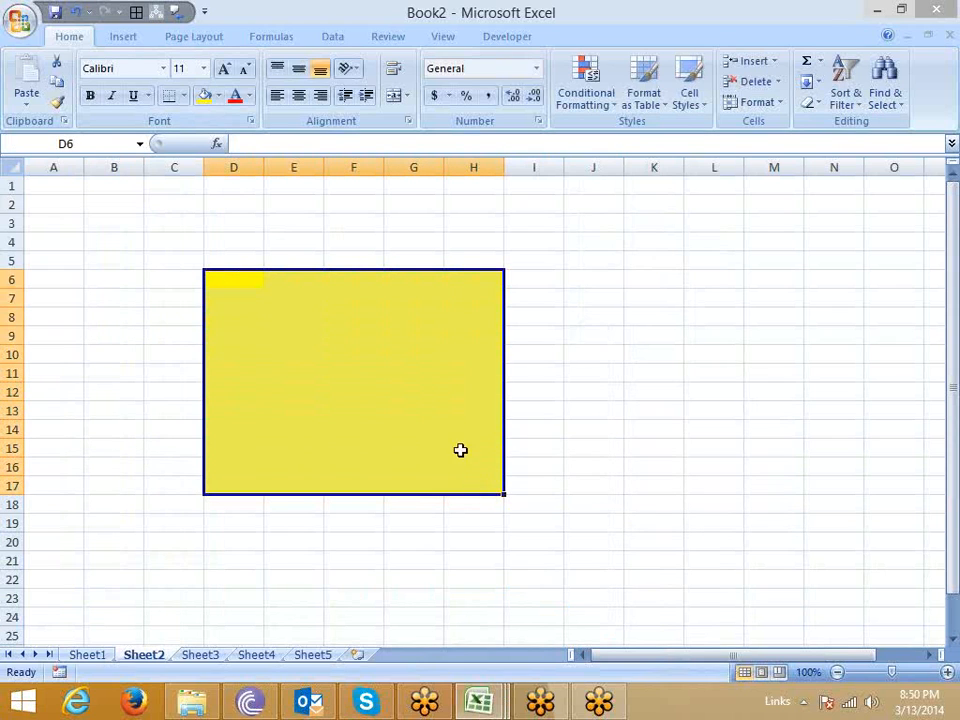
{"action": "right_click", "coordinate": [459, 450]}
{"action": "left_click", "coordinate": [535, 352]}
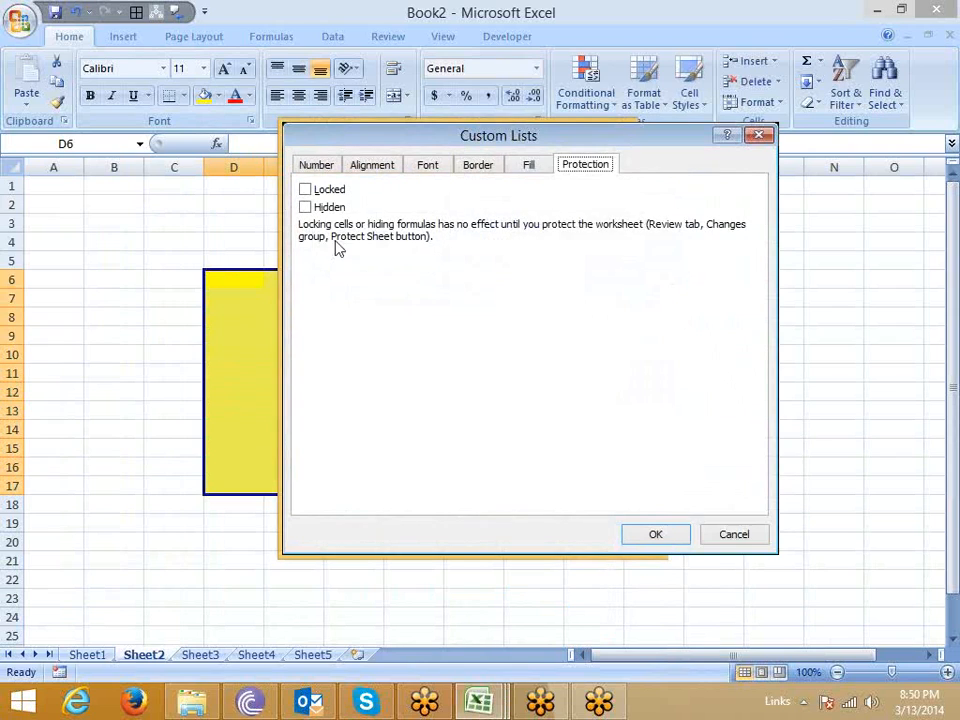
{"action": "left_click", "coordinate": [651, 541]}
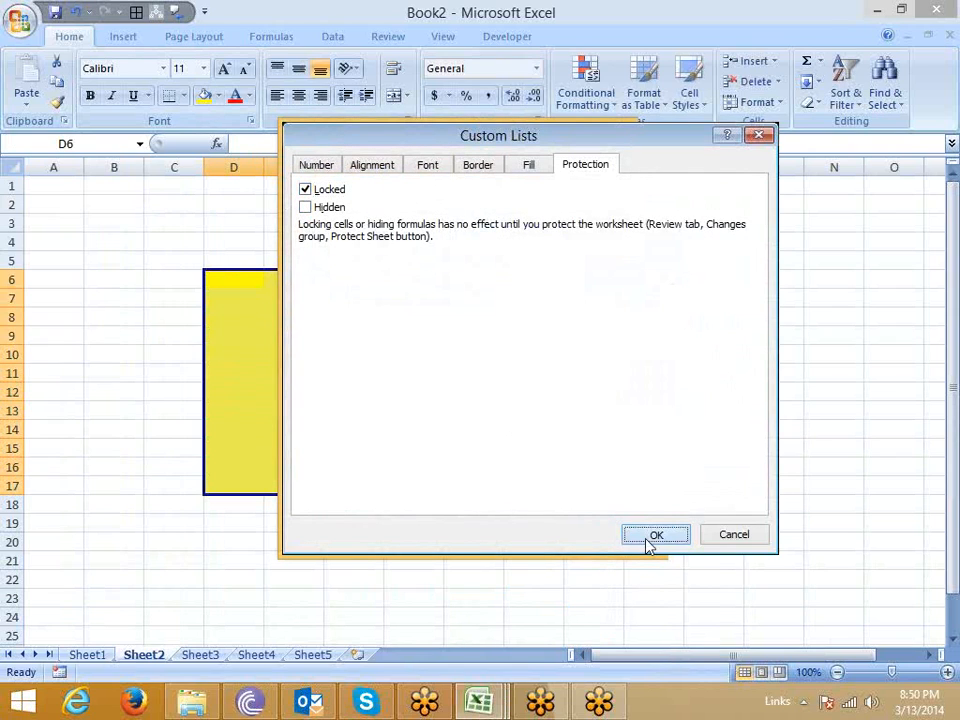
Protect Sheet2 without a password, keeping the default permissions to select locked and unlocked cells.
{"action": "left_click", "coordinate": [131, 259]}
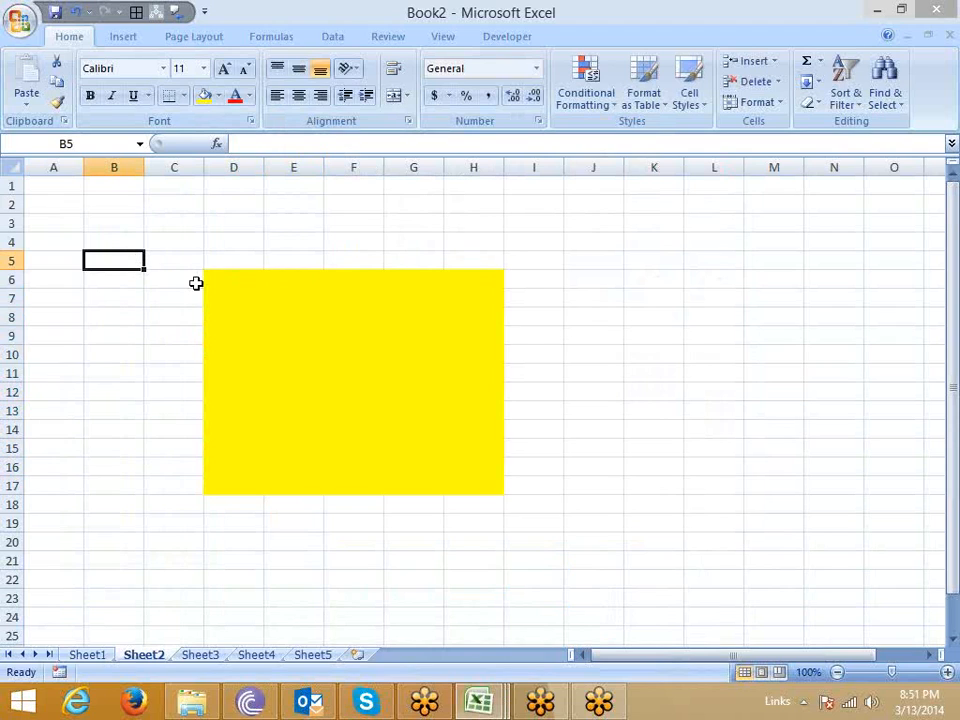
{"action": "left_click_drag", "start_coordinate": [223, 279], "coordinate": [455, 478]}
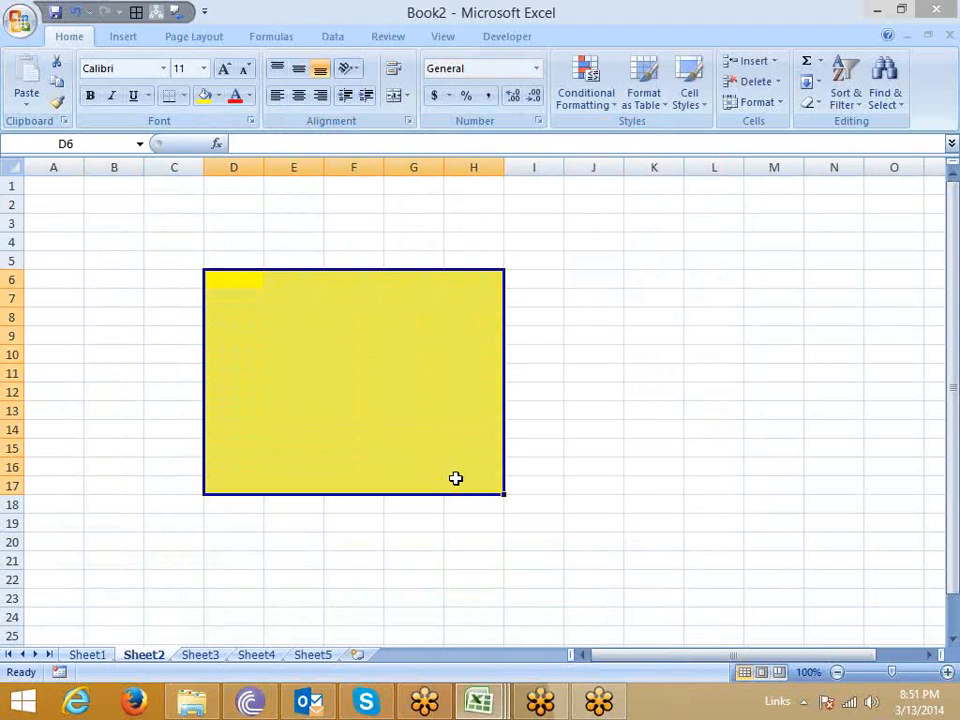
{"action": "right_click", "coordinate": [154, 657]}
{"action": "left_click", "coordinate": [212, 556]}
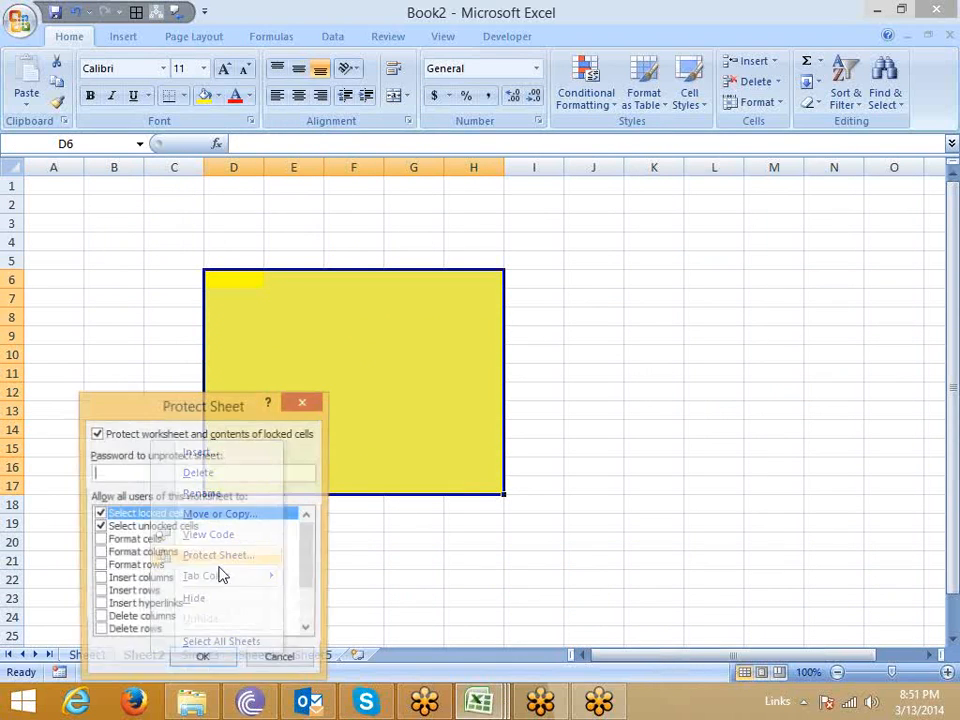
{"action": "left_click", "coordinate": [203, 662]}
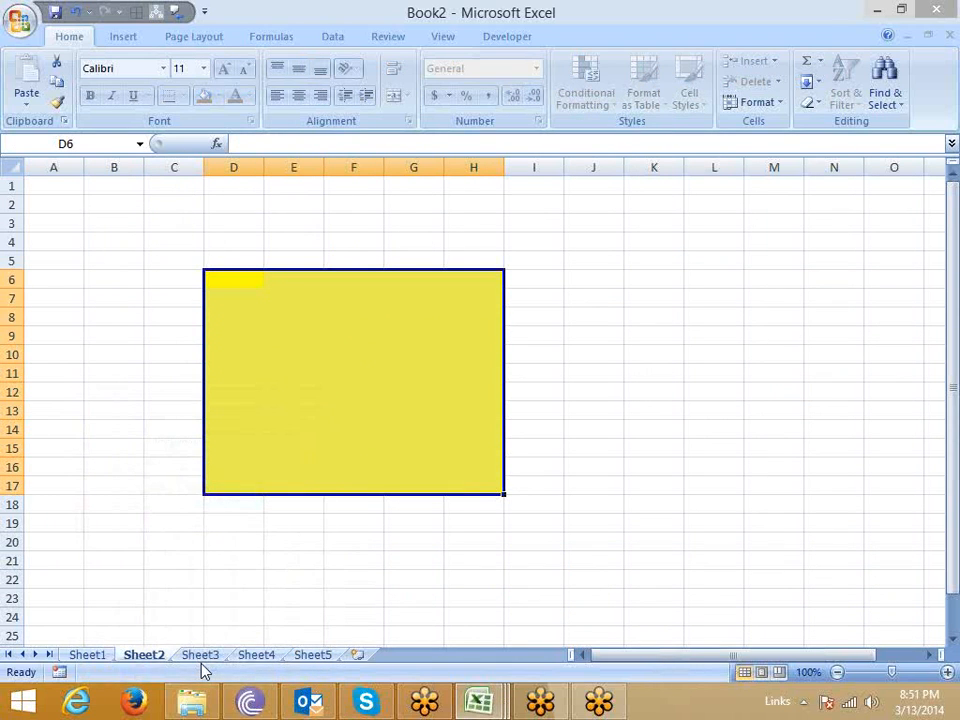
Enter dfd in cell B12 outside the yellow range, then try to edit yellow cell E13.
{"action": "left_click", "coordinate": [96, 388]}
{"action": "type", "text": "dfd"}
{"action": "left_click", "coordinate": [276, 410]}
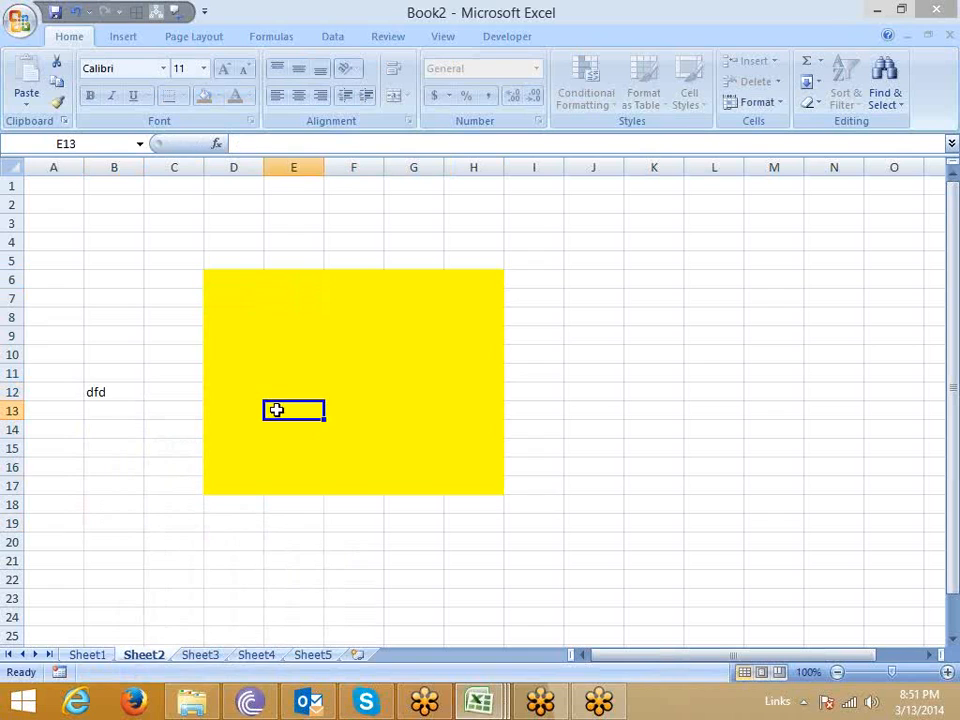
{"action": "double_click", "coordinate": [276, 410]}
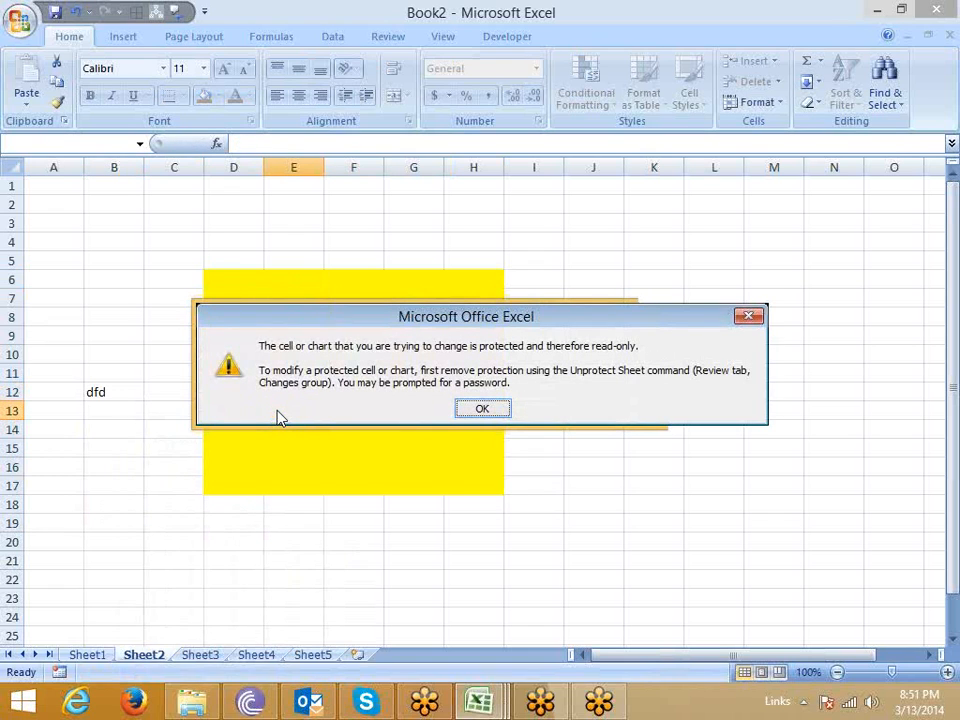
{"action": "key", "text": "Return"}
Compare the protected Sheet1 and Sheet2 by switching between them.
{"action": "left_click", "coordinate": [87, 655]}
{"action": "left_click", "coordinate": [143, 655]}
{"action": "left_click", "coordinate": [87, 638]}
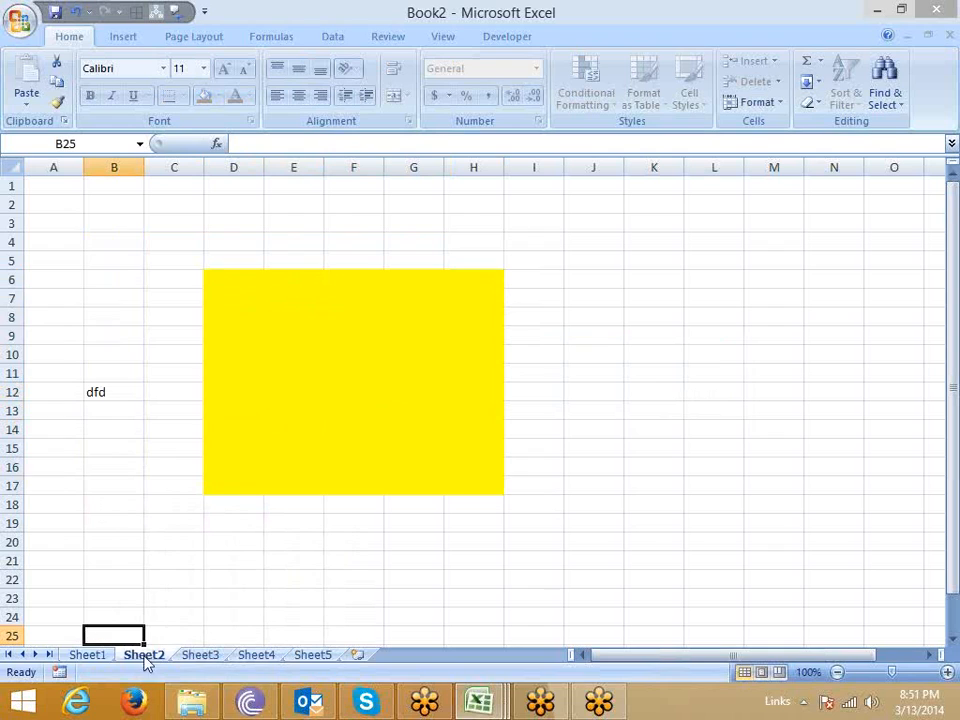
{"action": "left_click", "coordinate": [100, 656]}
{"action": "left_click", "coordinate": [145, 658]}
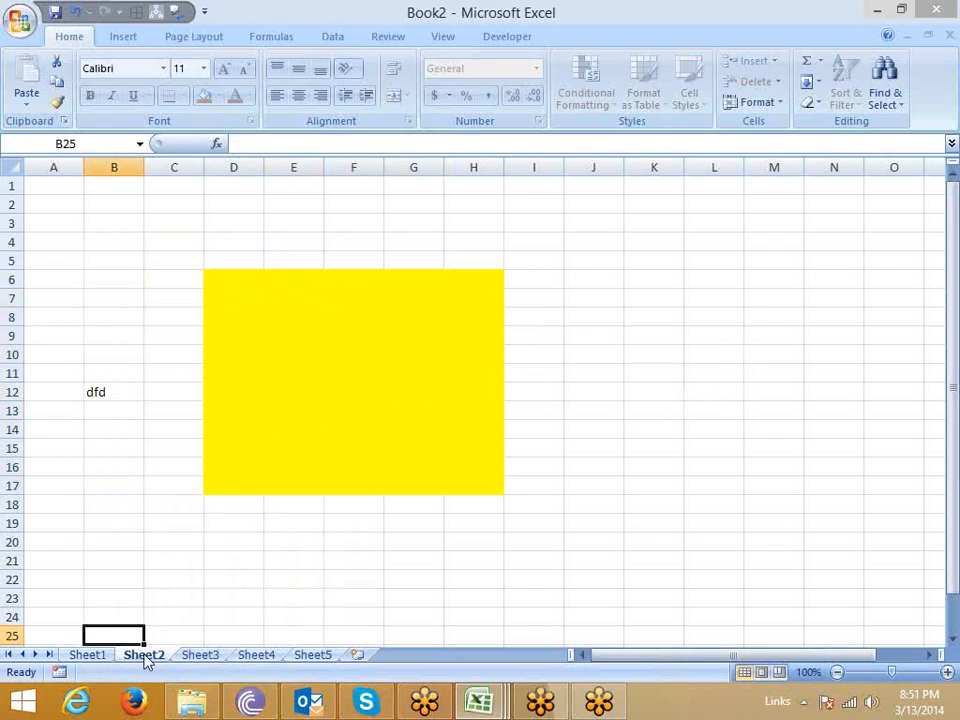
On Sheet3, enter the label Name in cell A1 and fill cell B1 with yellow.
{"action": "left_click", "coordinate": [199, 658]}
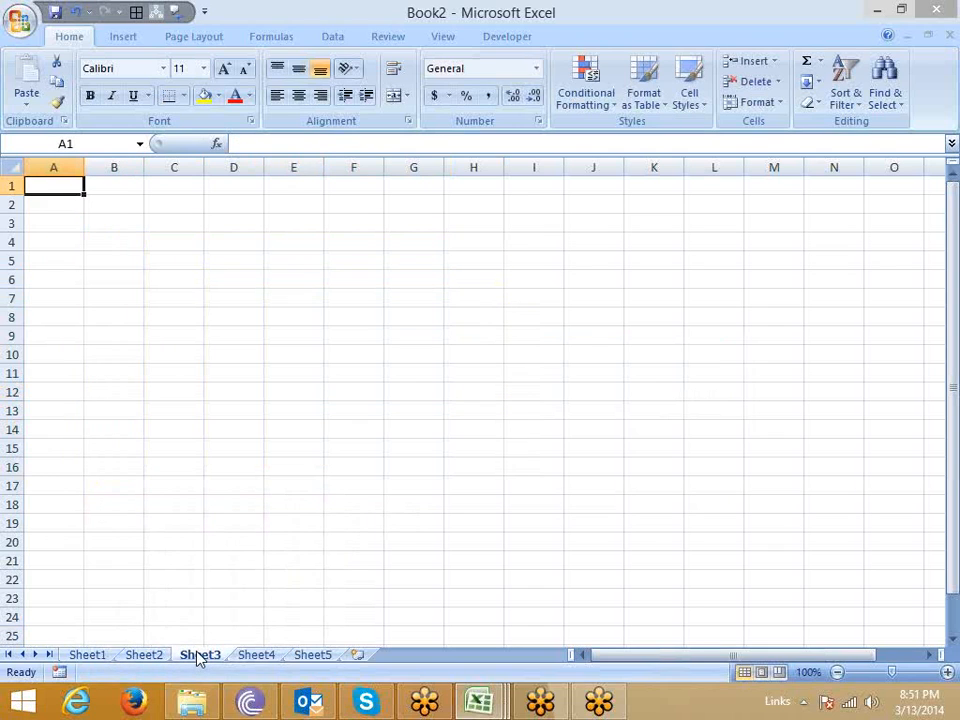
{"action": "type", "text": "NAme"}
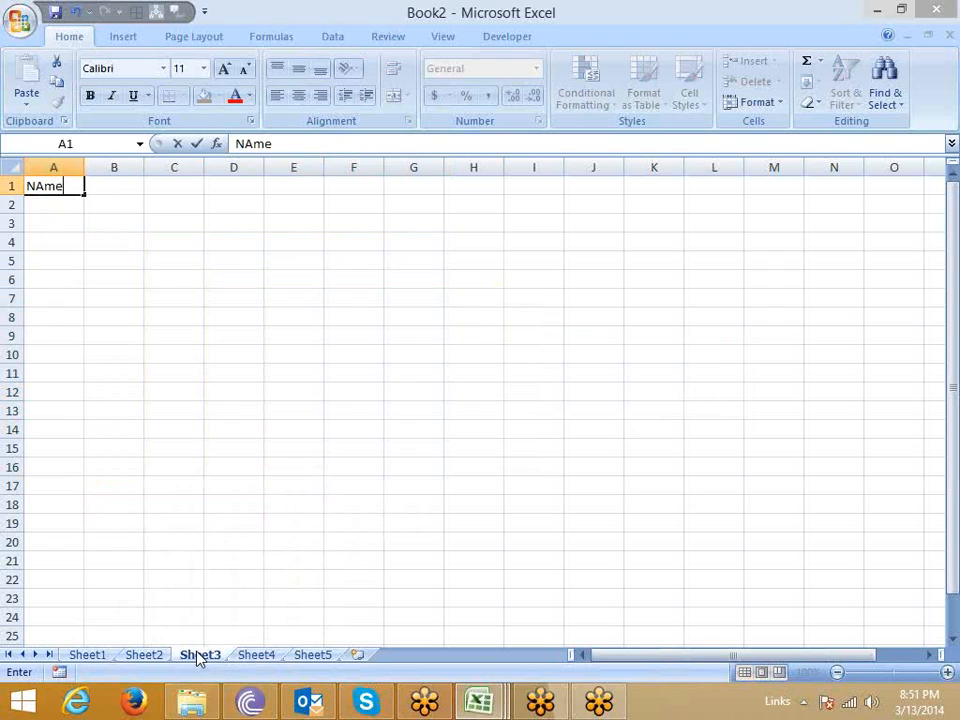
{"action": "key", "text": "Return"}
{"action": "key", "text": "Up"}
{"action": "key", "text": "Right"}
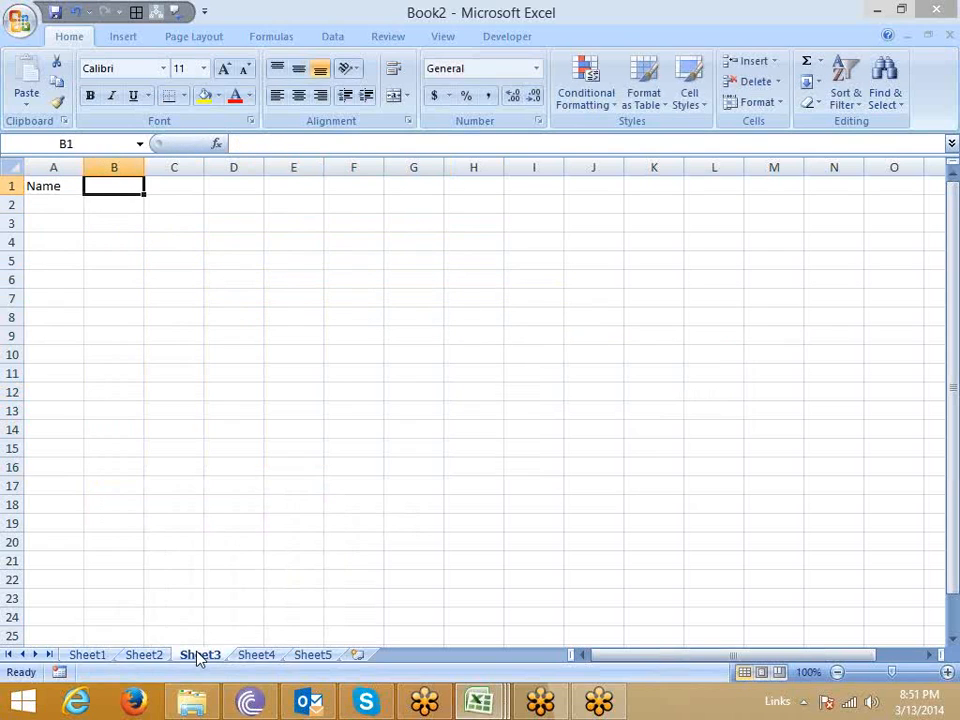
{"action": "left_click", "coordinate": [203, 95]}
{"action": "left_click", "coordinate": [129, 230]}
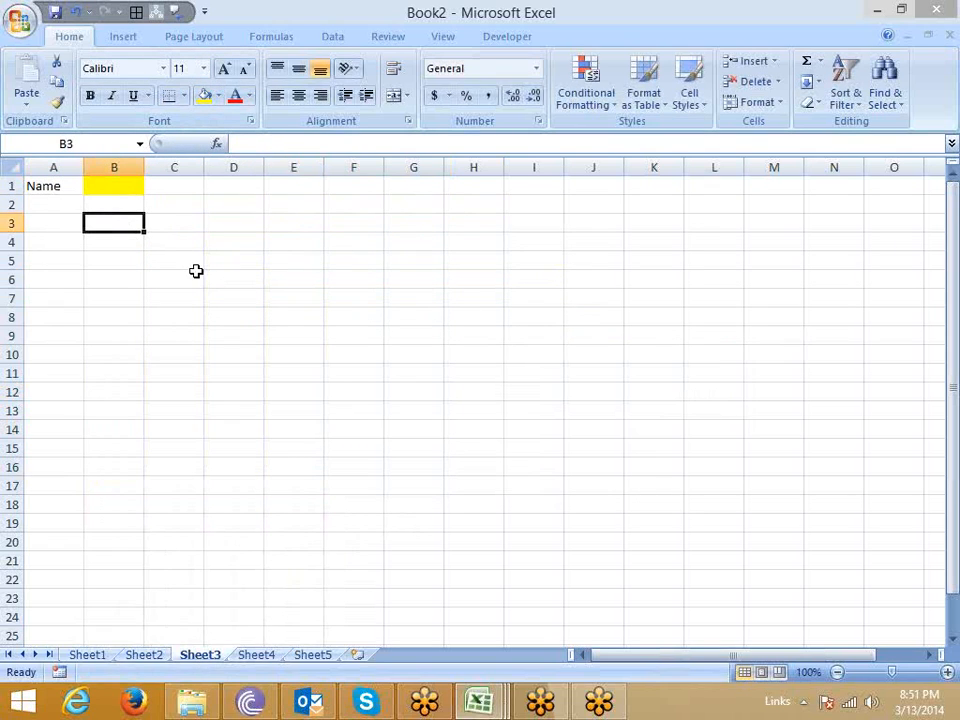
Enter the label Roll in cell B3 and the label Marks in cell C5.
{"action": "type", "text": "Roll"}
{"action": "key", "text": "Tab"}
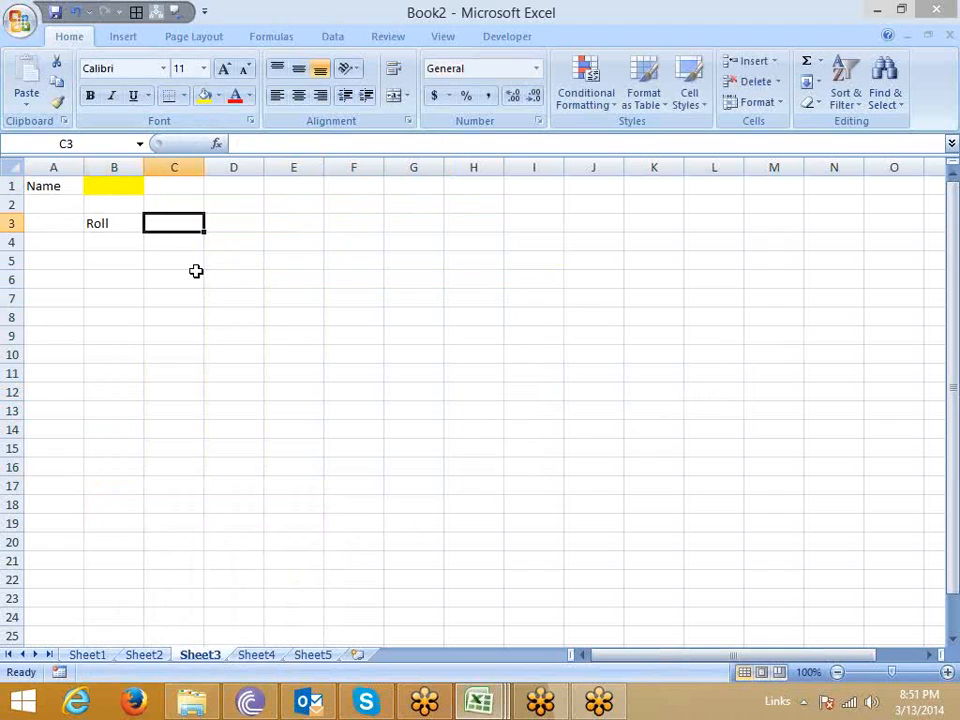
{"action": "key", "text": "Down"}
{"action": "key", "text": "Down"}
{"action": "type", "text": "Ma"}
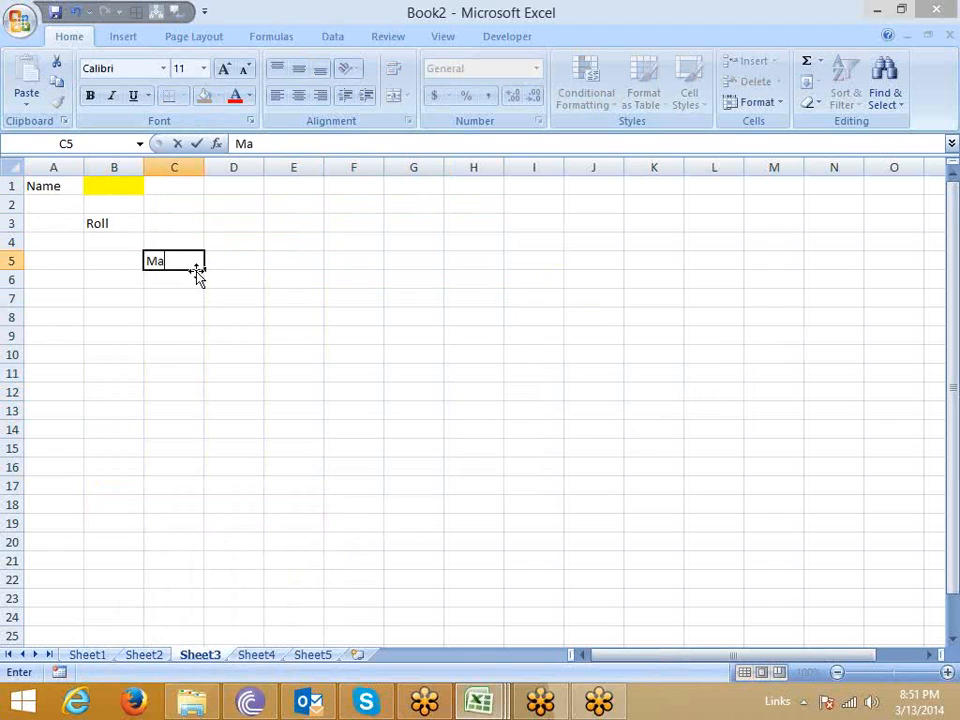
{"action": "type", "text": "rks"}
{"action": "key", "text": "Return"}
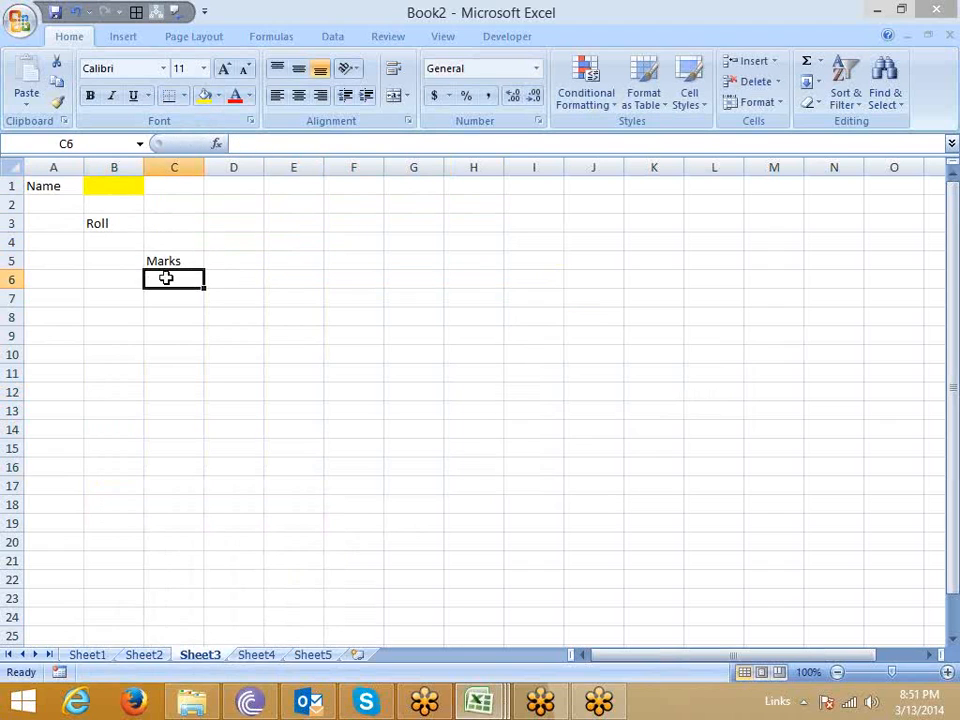
Fill the input cells C3 and D5 beside the Roll and Marks labels with yellow.
{"action": "left_click", "coordinate": [178, 225]}
{"action": "left_click", "coordinate": [235, 263], "text": "ctrl"}
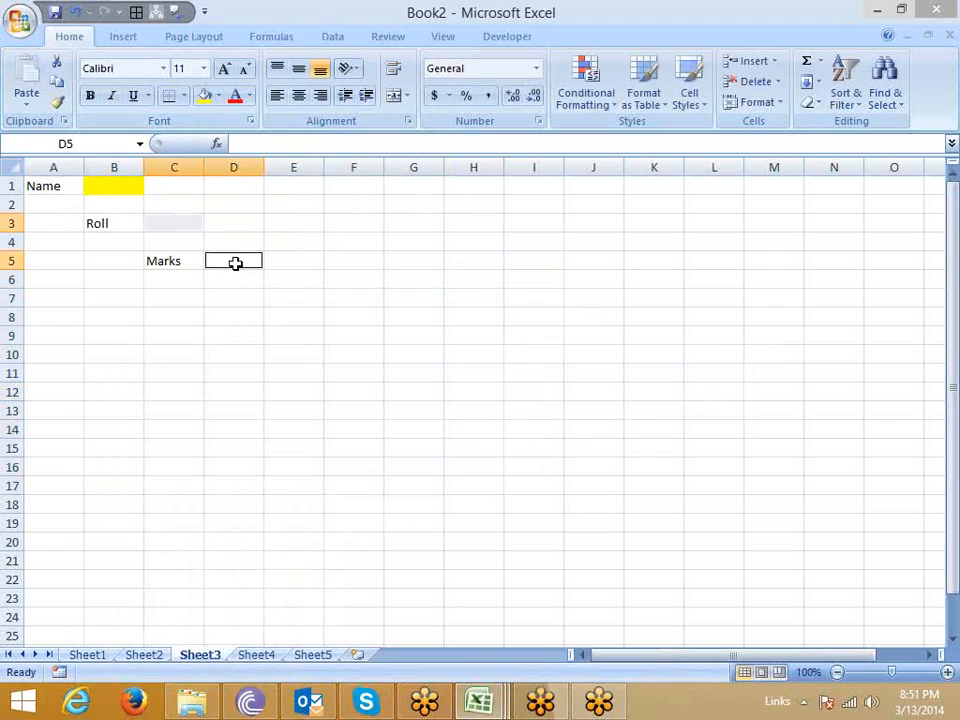
{"action": "left_click", "coordinate": [203, 95]}
{"action": "left_click", "coordinate": [302, 355]}
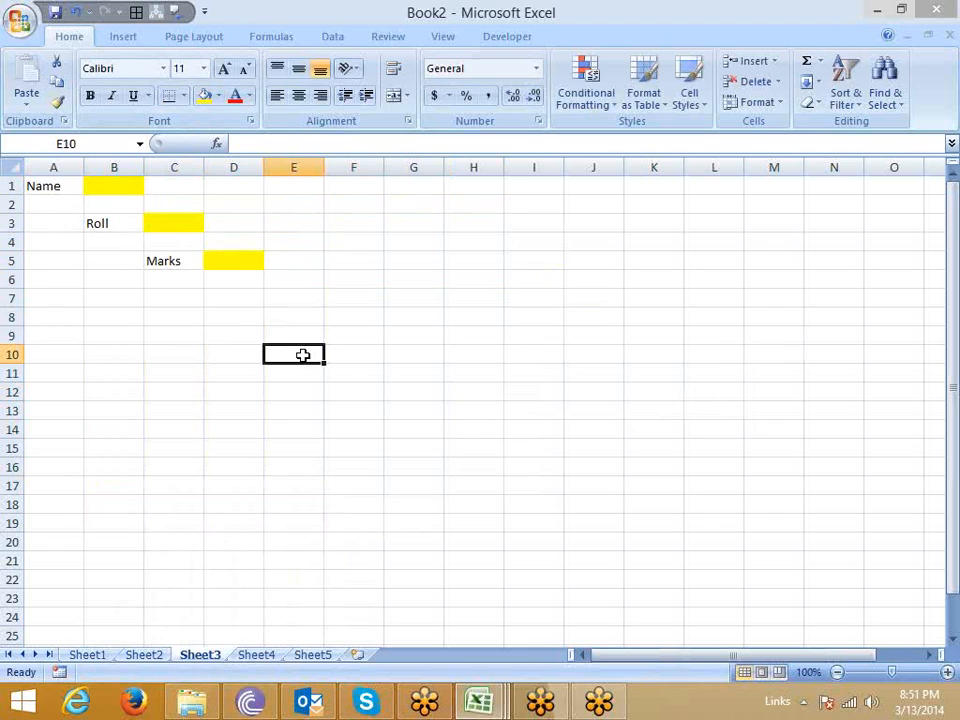
Unlock the three yellow input cells B1, C3 and D5 by turning off their Locked protection setting.
{"action": "left_click", "coordinate": [127, 188]}
{"action": "left_click", "coordinate": [167, 222]}
{"action": "left_click", "coordinate": [222, 258]}
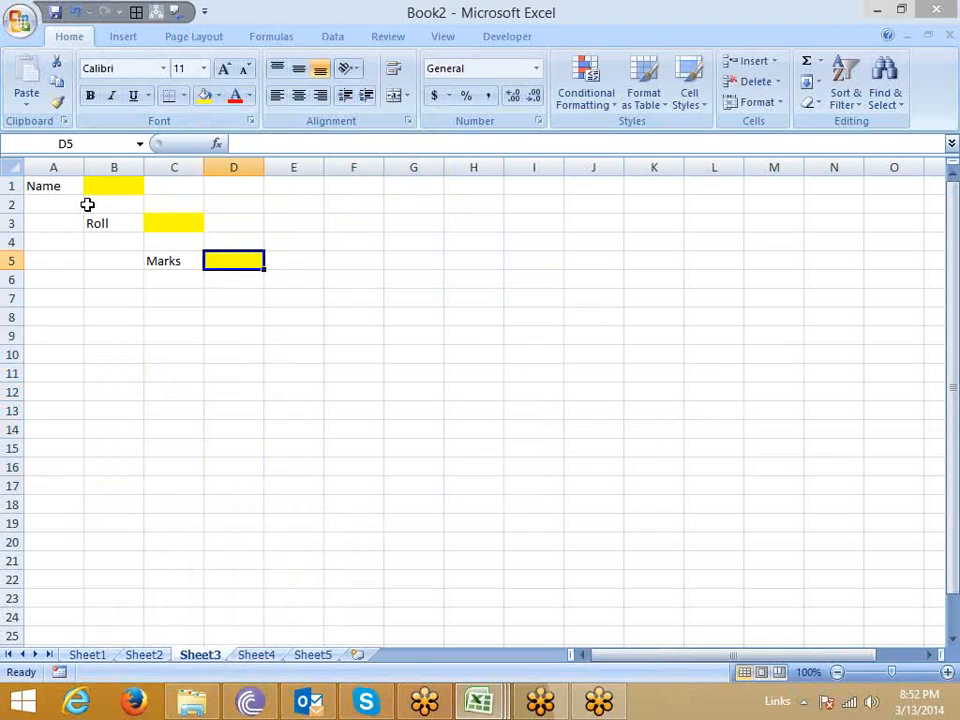
{"action": "left_click", "coordinate": [161, 223]}
{"action": "left_click", "coordinate": [114, 186]}
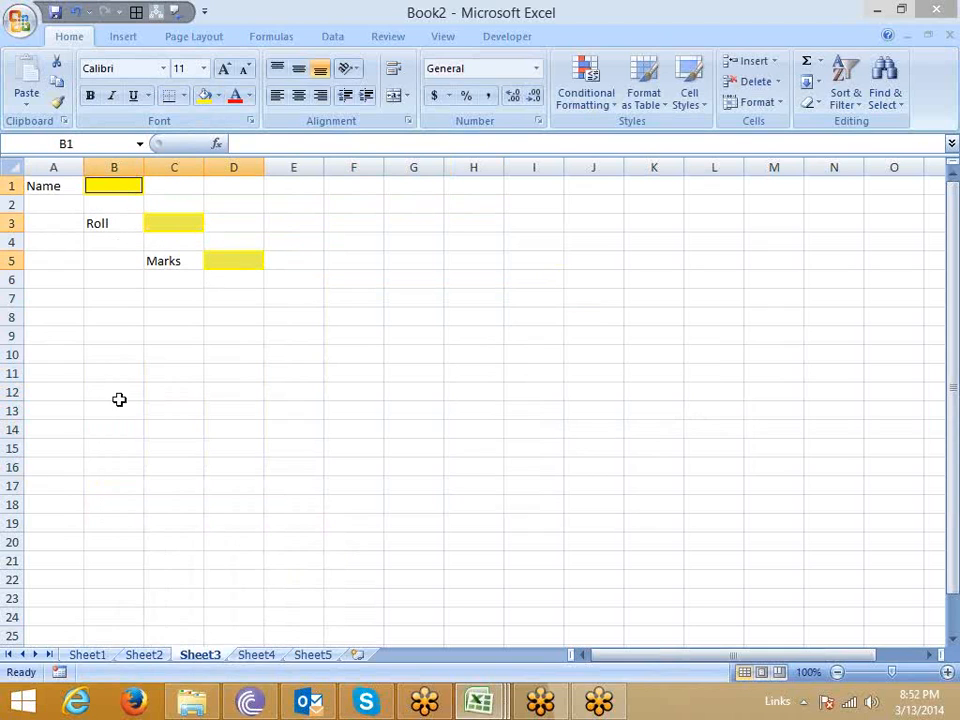
{"action": "right_click", "coordinate": [168, 232]}
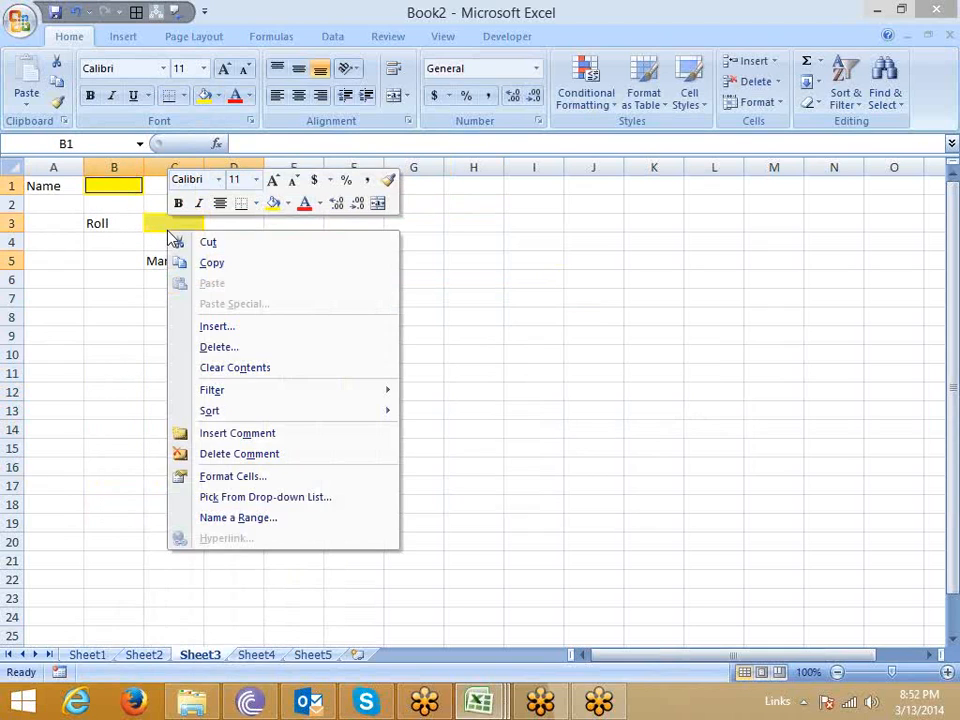
{"action": "left_click", "coordinate": [231, 480]}
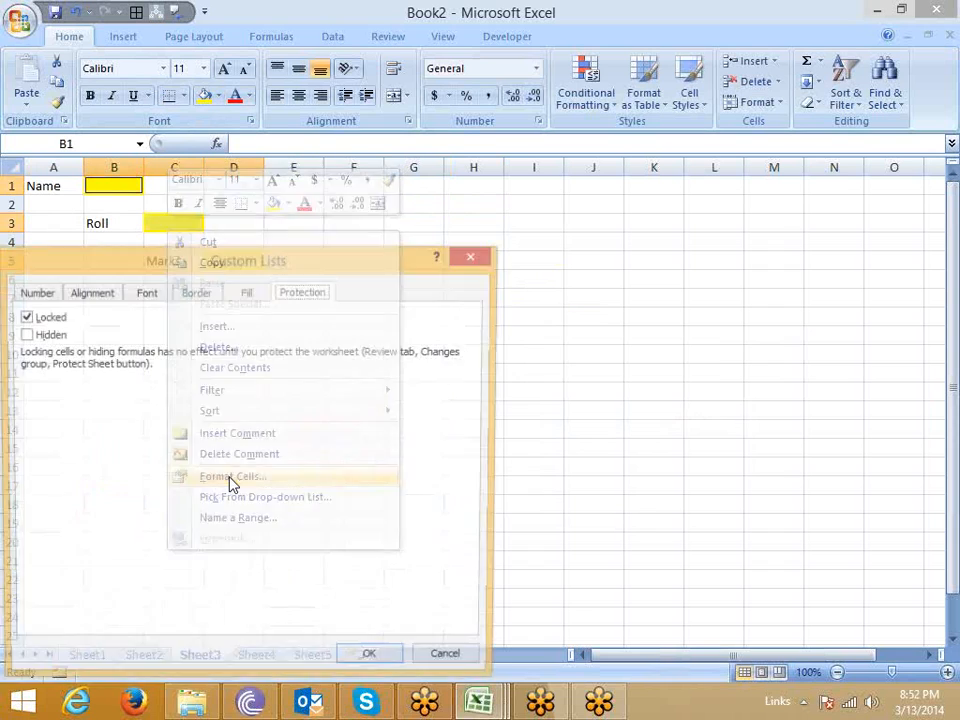
{"action": "left_click_drag", "start_coordinate": [213, 272], "coordinate": [384, 210]}
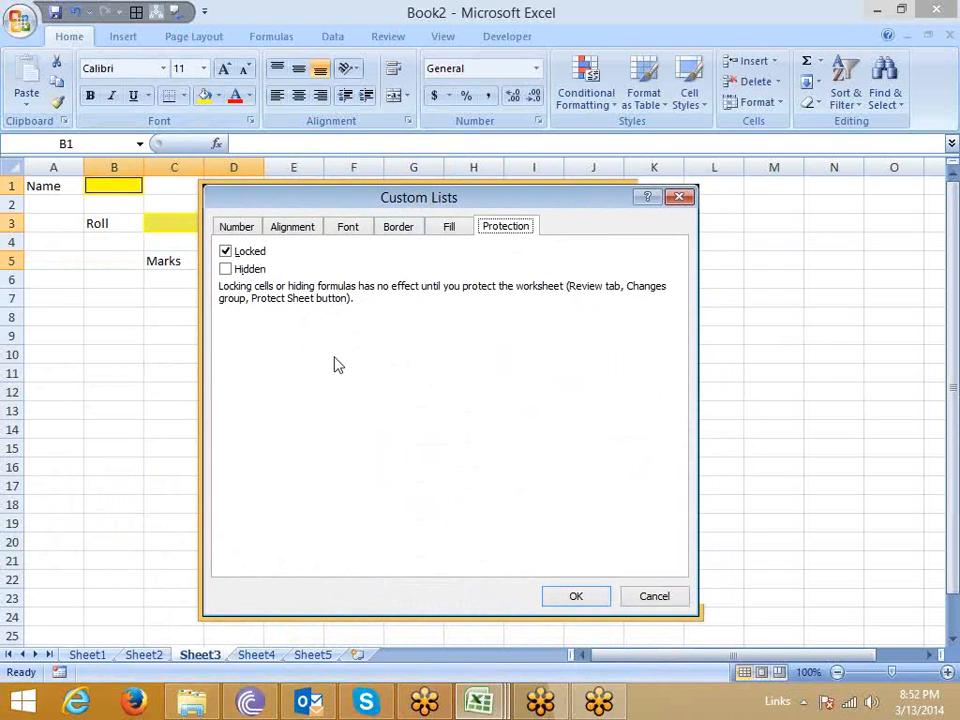
{"action": "left_click", "coordinate": [227, 253]}
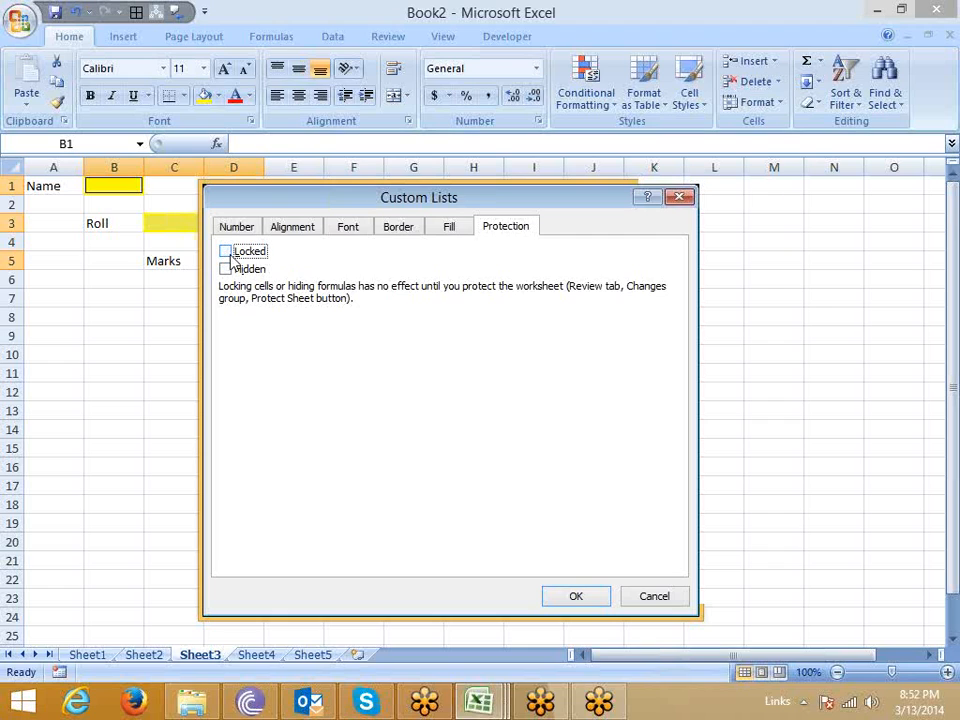
{"action": "left_click", "coordinate": [577, 597]}
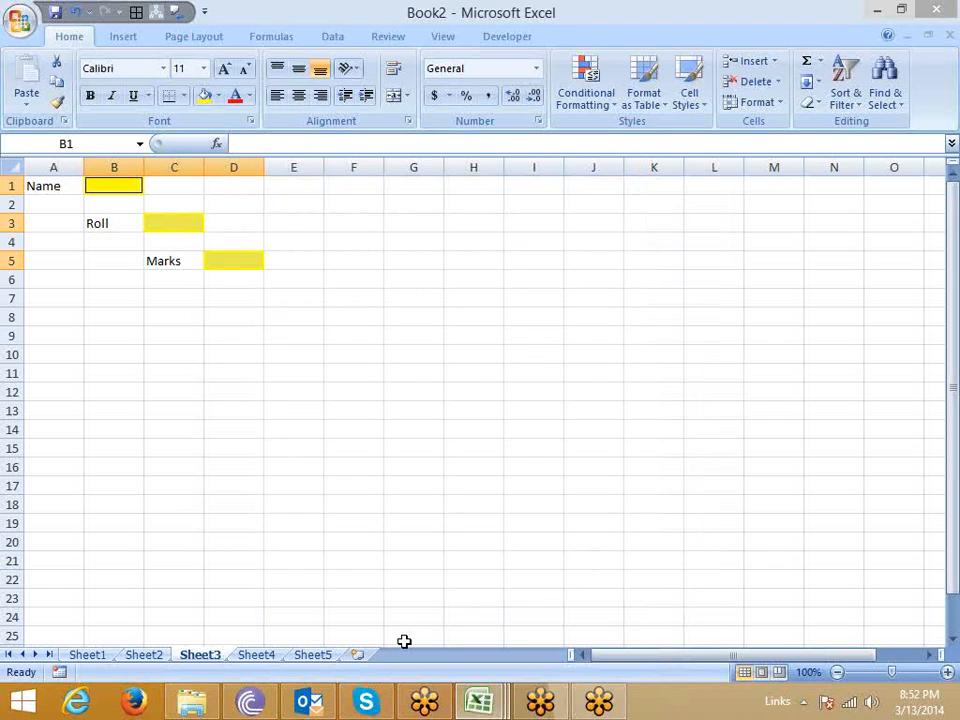
{"action": "left_click", "coordinate": [249, 395]}
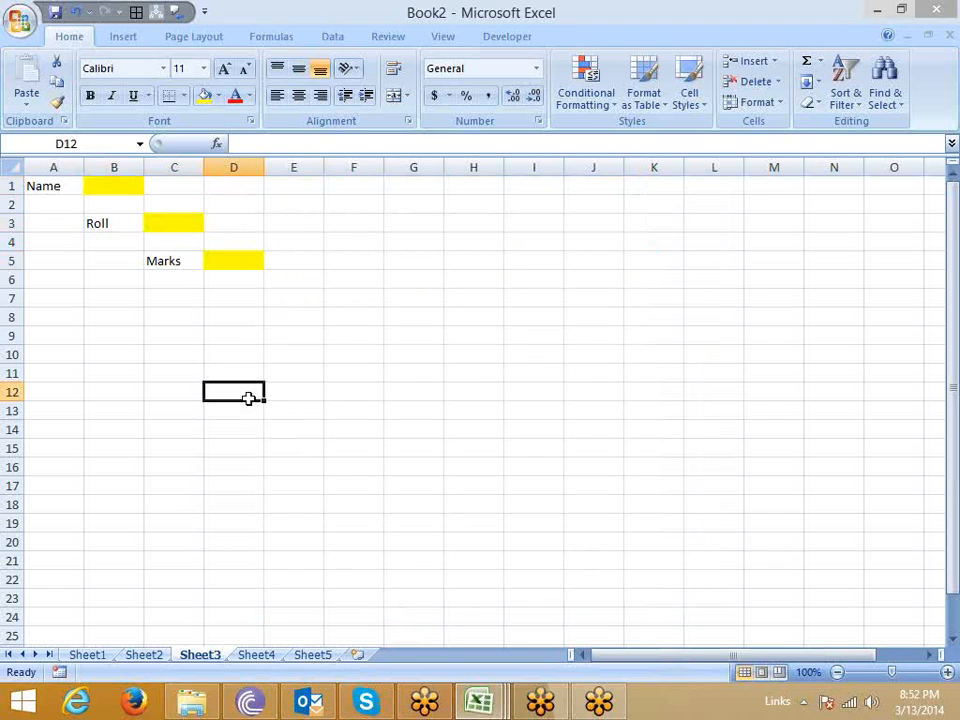
Protect Sheet3 without a password, disallowing selection of locked cells and allowing only unlocked cells to be selected.
{"action": "right_click", "coordinate": [210, 662]}
{"action": "left_click", "coordinate": [257, 559]}
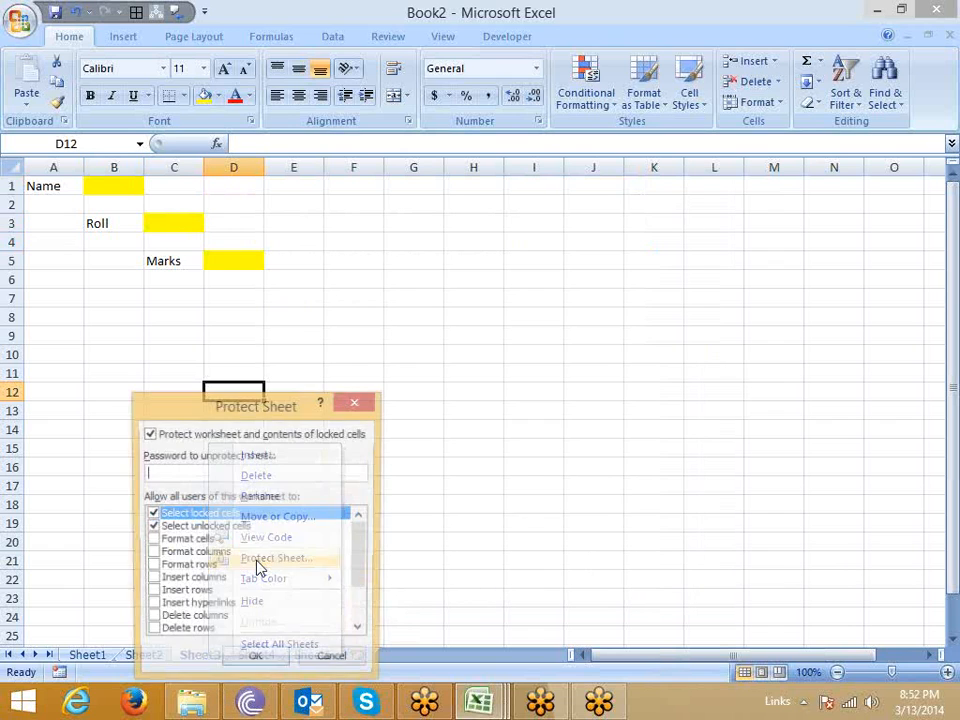
{"action": "left_click_drag", "start_coordinate": [250, 398], "coordinate": [443, 292]}
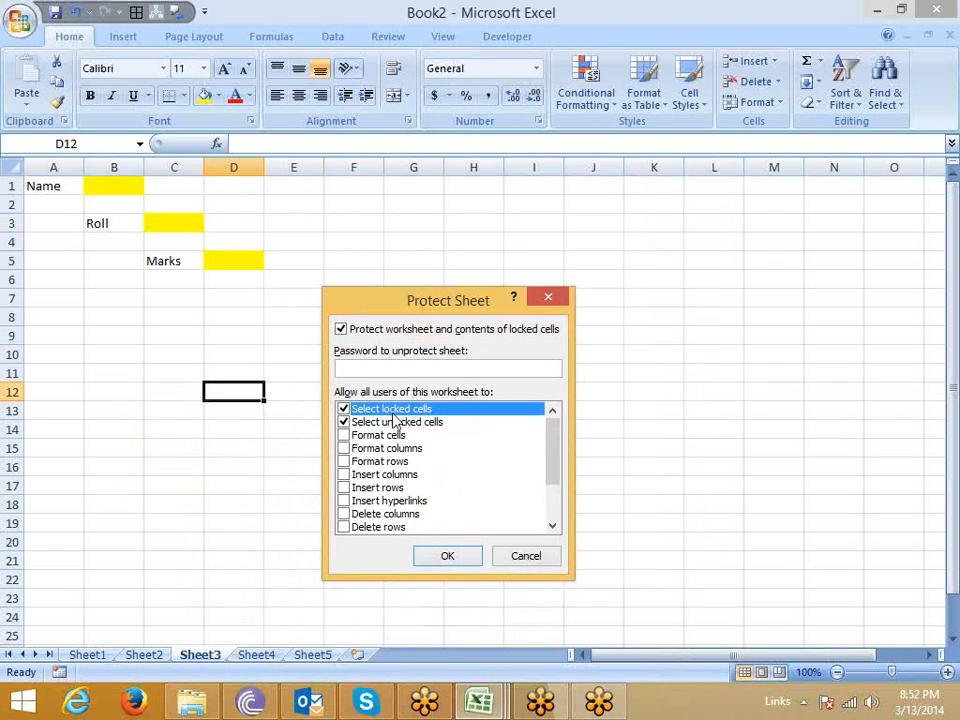
{"action": "left_click", "coordinate": [343, 410]}
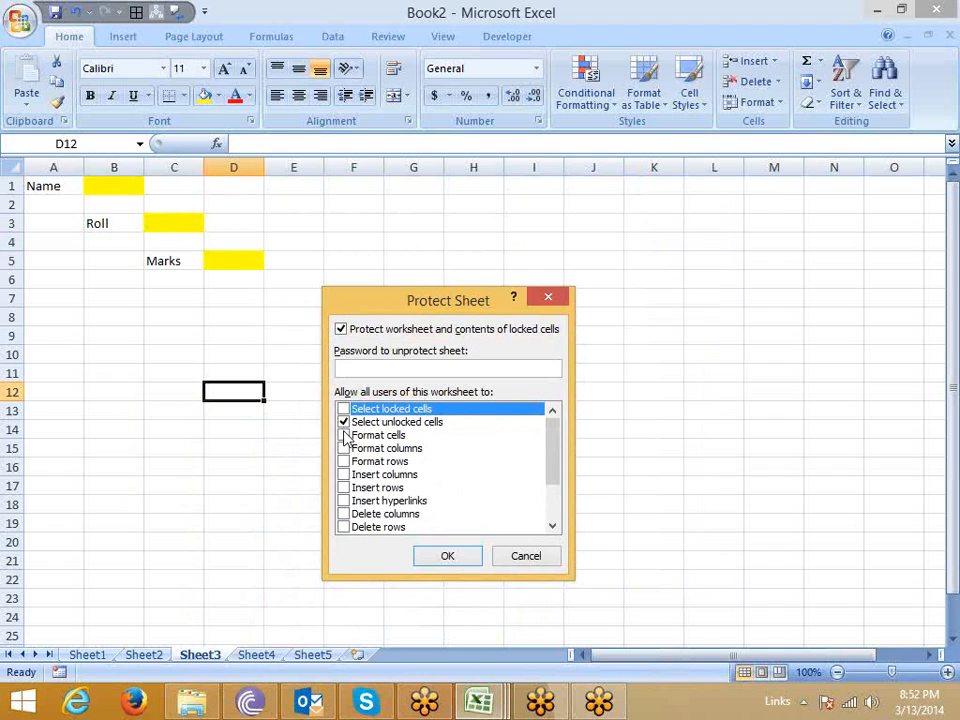
{"action": "left_click", "coordinate": [437, 557]}
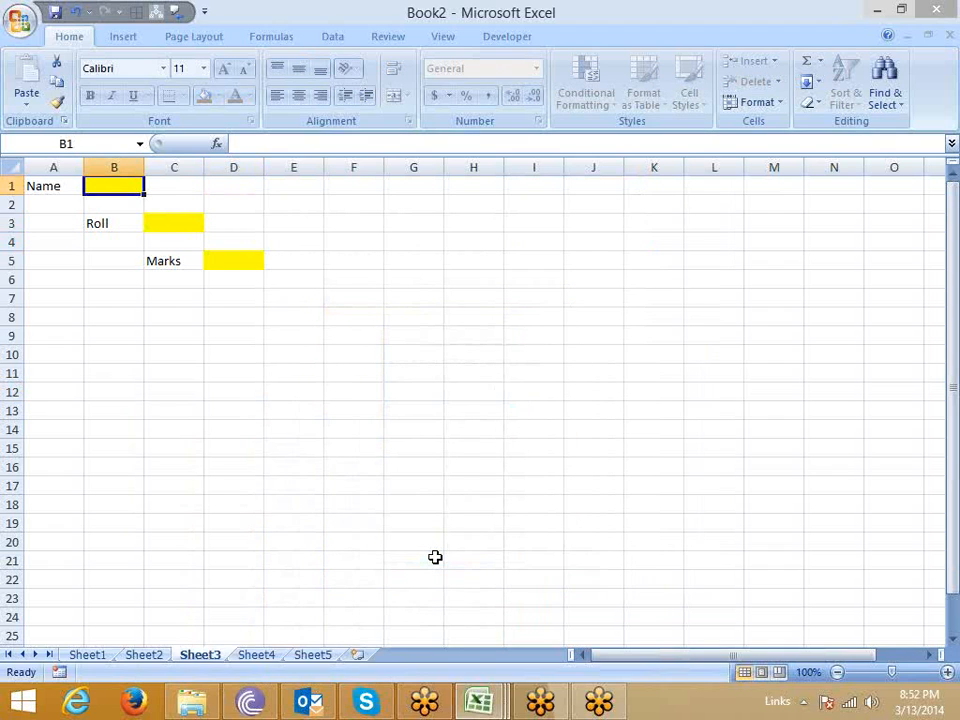
Cycle repeatedly through the unlocked yellow cells of the protected form to check the navigation between them.
{"action": "key", "text": "Tab"}
{"action": "key", "text": "Tab"}
{"action": "key", "text": "Tab"}
{"action": "key", "text": "Tab"}
{"action": "key", "text": "Tab"}
{"action": "key", "text": "Tab"}
{"action": "key", "text": "Tab"}
{"action": "key", "text": "Tab"}
{"action": "key", "text": "Tab"}
{"action": "key", "text": "Tab"}
{"action": "key", "text": "Tab"}
{"action": "key", "text": "Tab"}
{"action": "key", "text": "Tab"}
{"action": "key", "text": "Tab"}
On Sheet4, enter the column headers Name, Qty, MRP and Amt. in cells A1 to D1.
{"action": "left_click", "coordinate": [257, 655]}
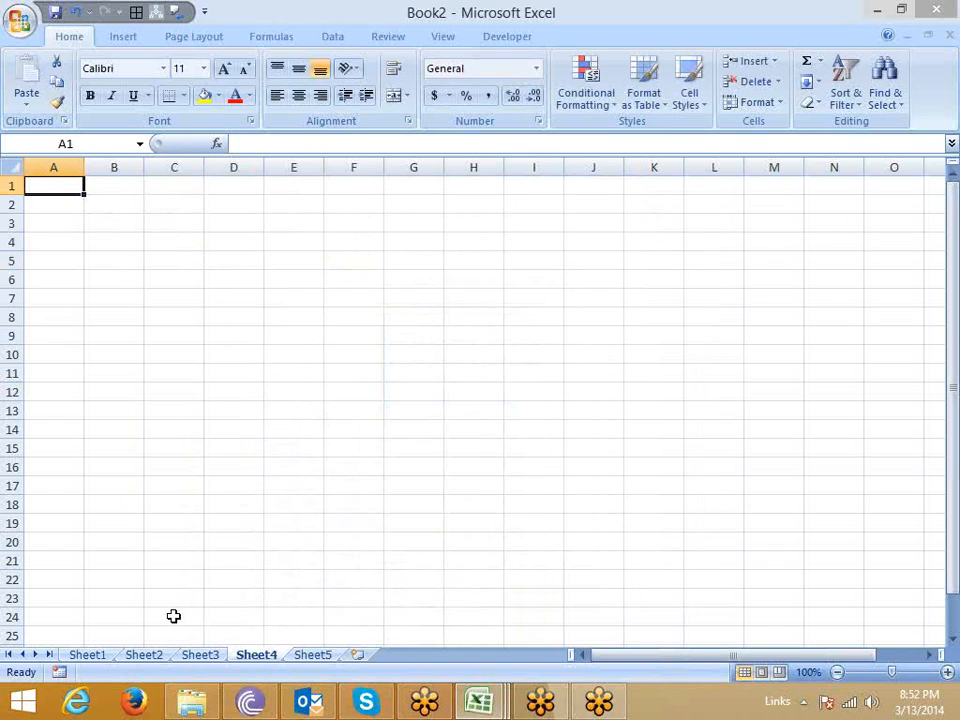
{"action": "type", "text": "Name"}
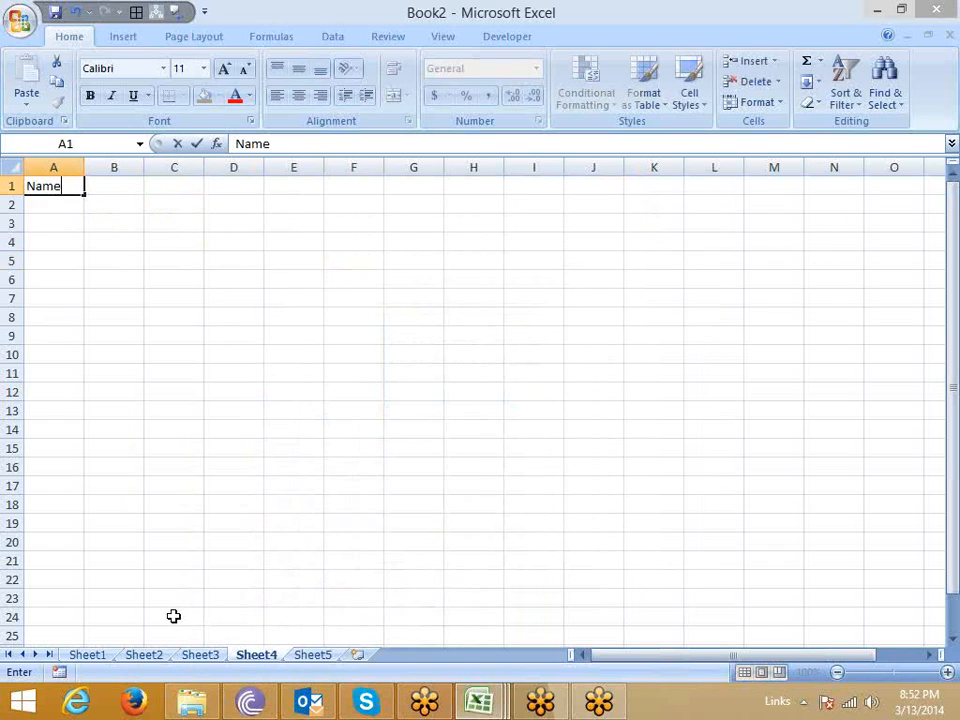
{"action": "key", "text": "Tab"}
{"action": "type", "text": "Qty"}
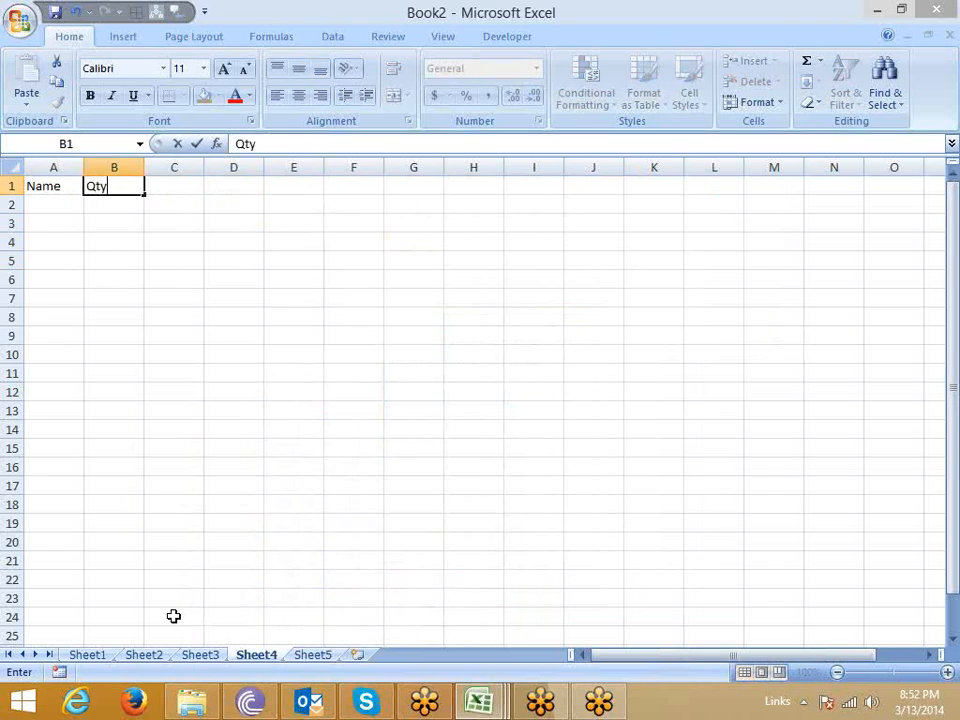
{"action": "key", "text": "Tab"}
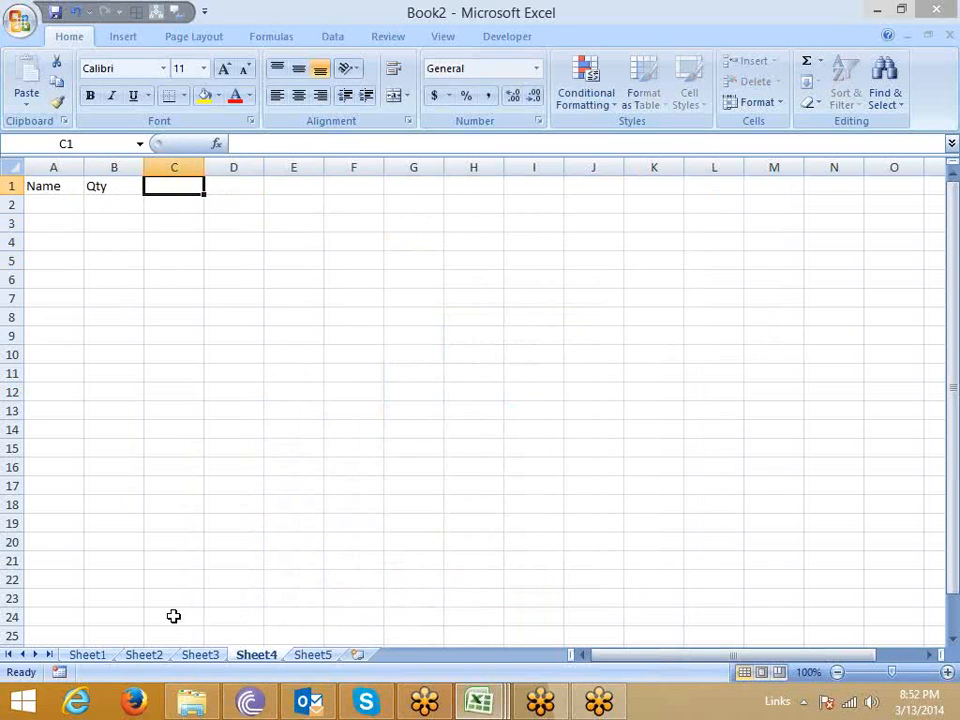
{"action": "type", "text": "MRP"}
{"action": "key", "text": "Tab"}
{"action": "type", "text": "Amt."}
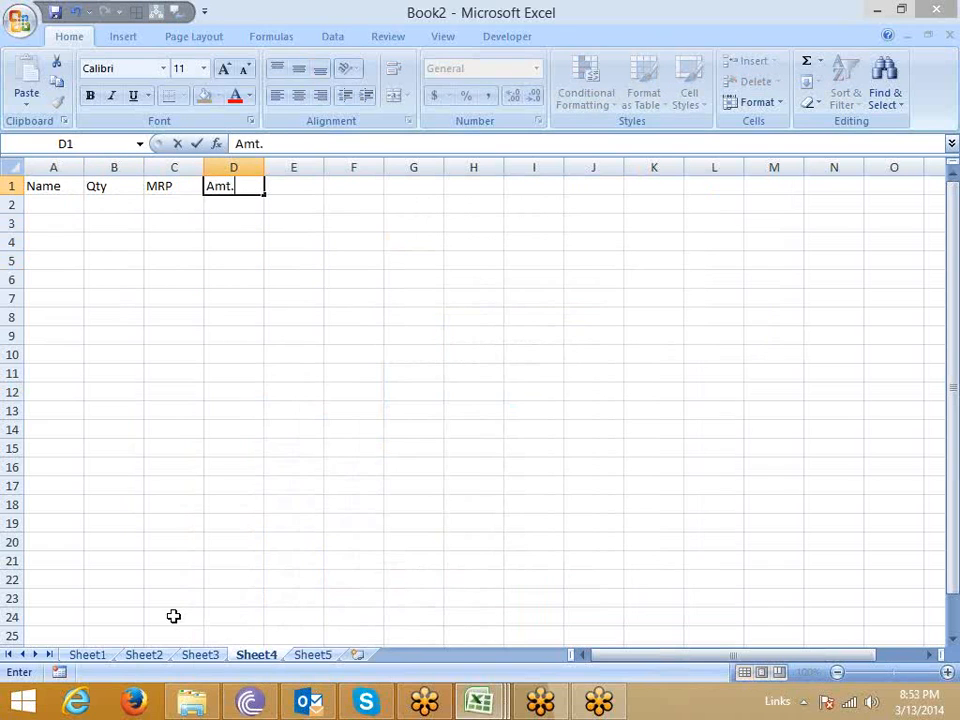
{"action": "key", "text": "Tab"}
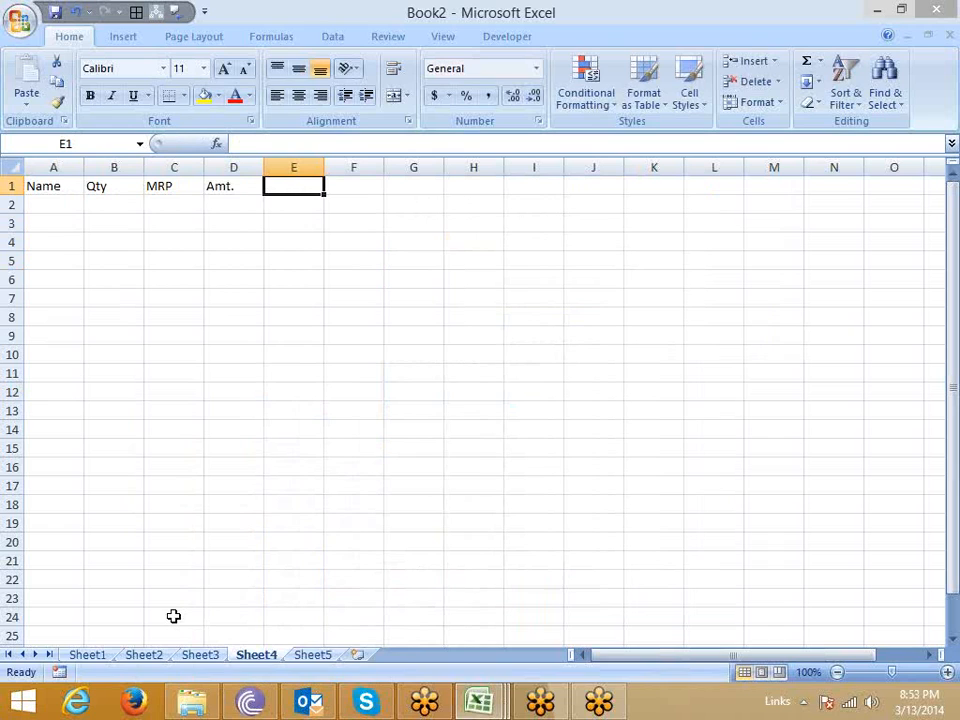
Continue the header row with Tax, Total, Zone and Location in cells E1 to H1.
{"action": "type", "text": "Tax"}
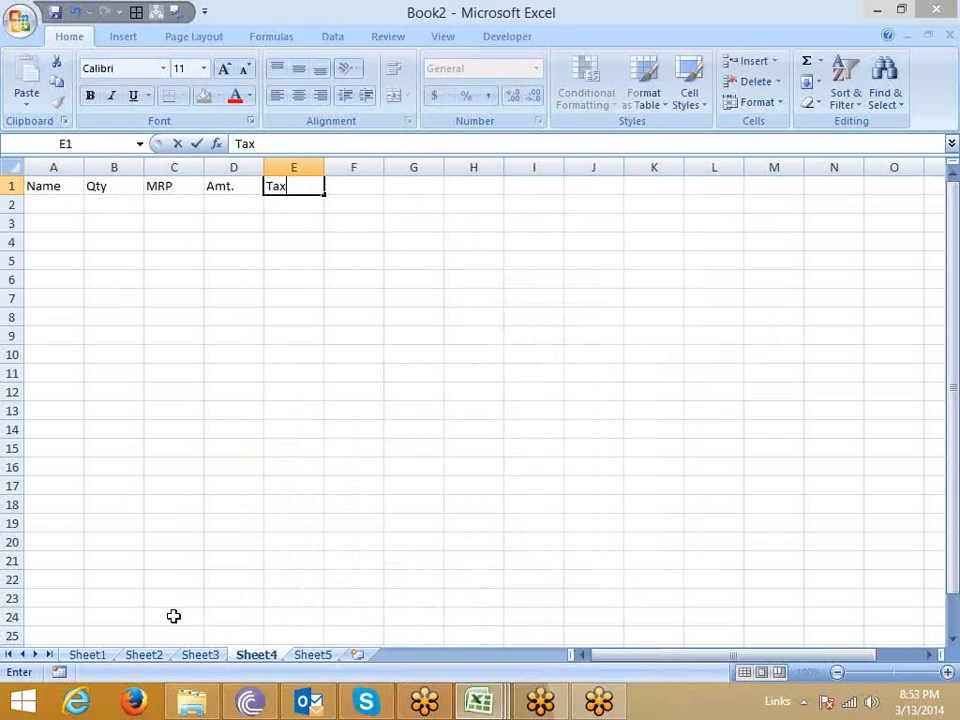
{"action": "key", "text": "Tab"}
{"action": "type", "text": "Total"}
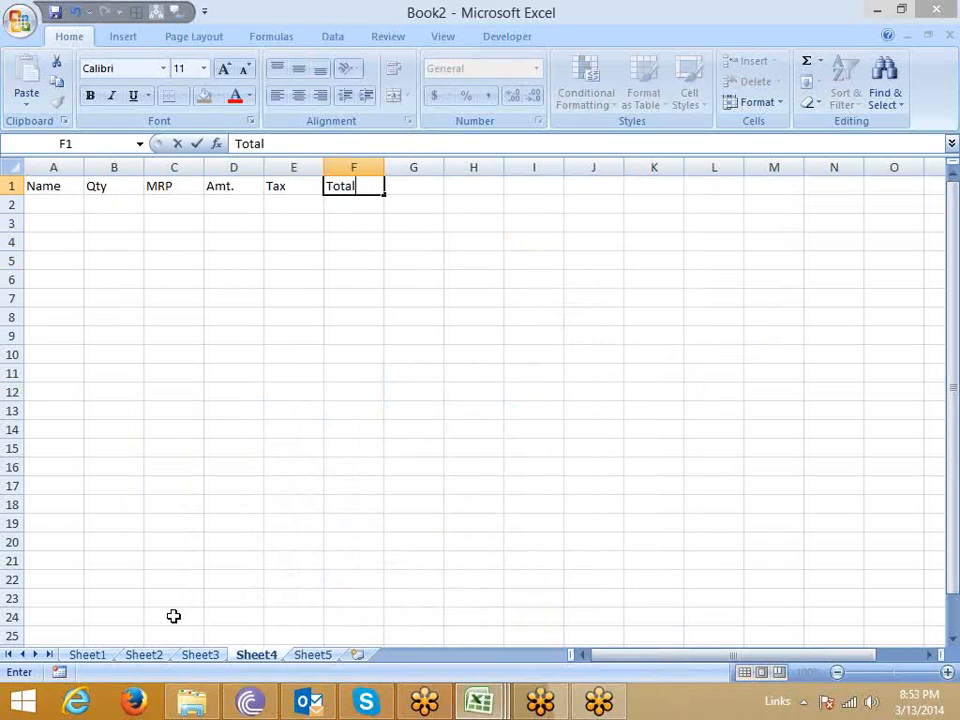
{"action": "key", "text": "Return"}
{"action": "key", "text": "Up"}
{"action": "key", "text": "Right"}
{"action": "type", "text": "Z"}
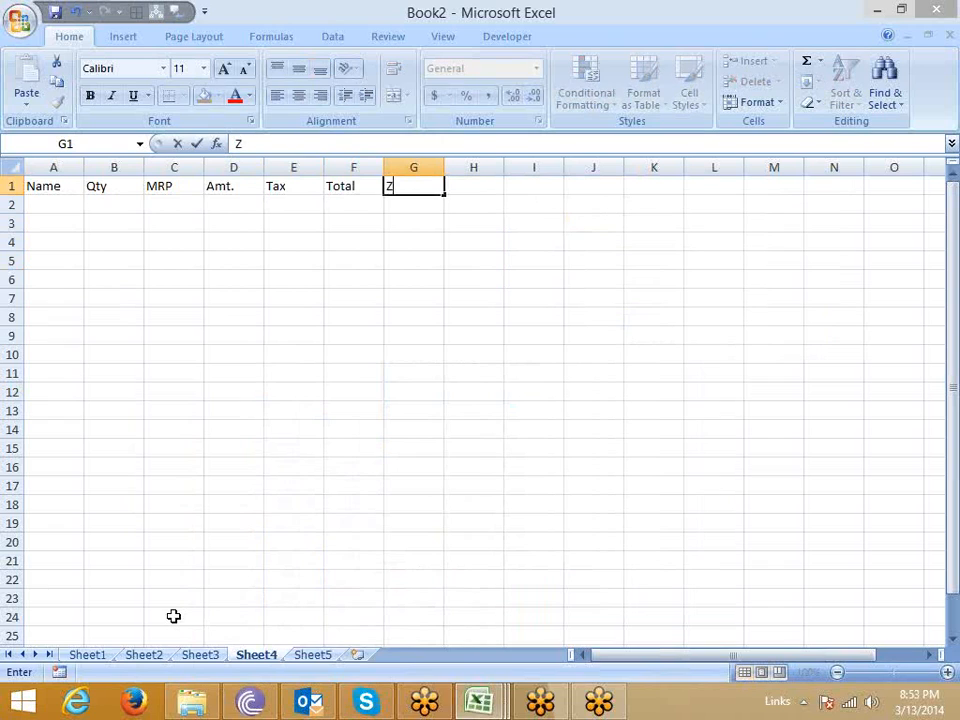
{"action": "type", "text": "one"}
{"action": "key", "text": "Return"}
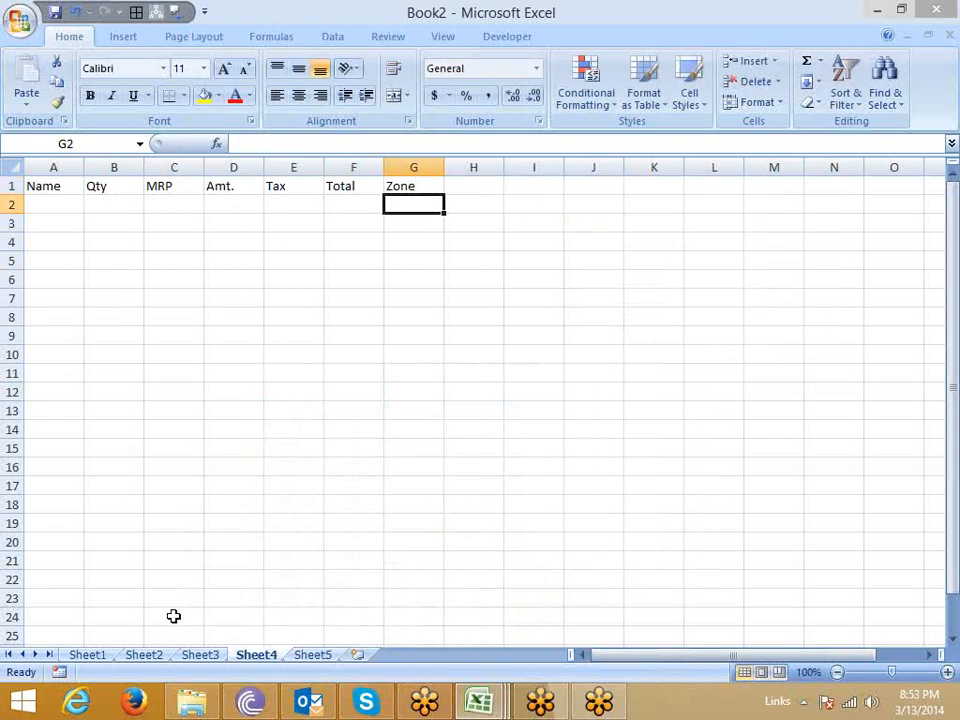
{"action": "key", "text": "Up"}
{"action": "key", "text": "Right"}
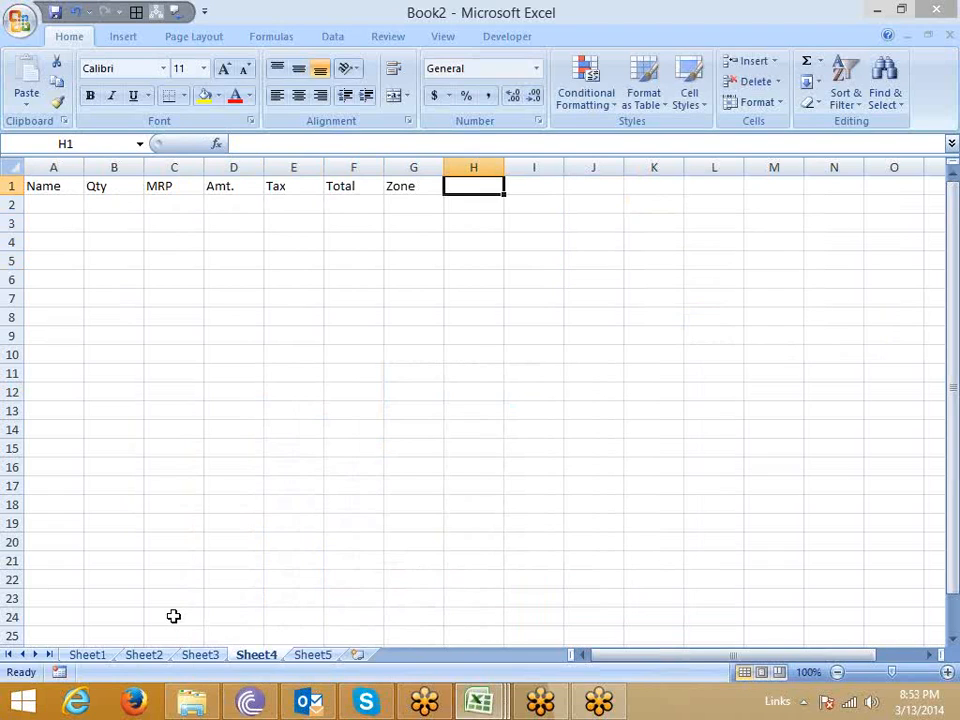
{"action": "type", "text": "Location"}
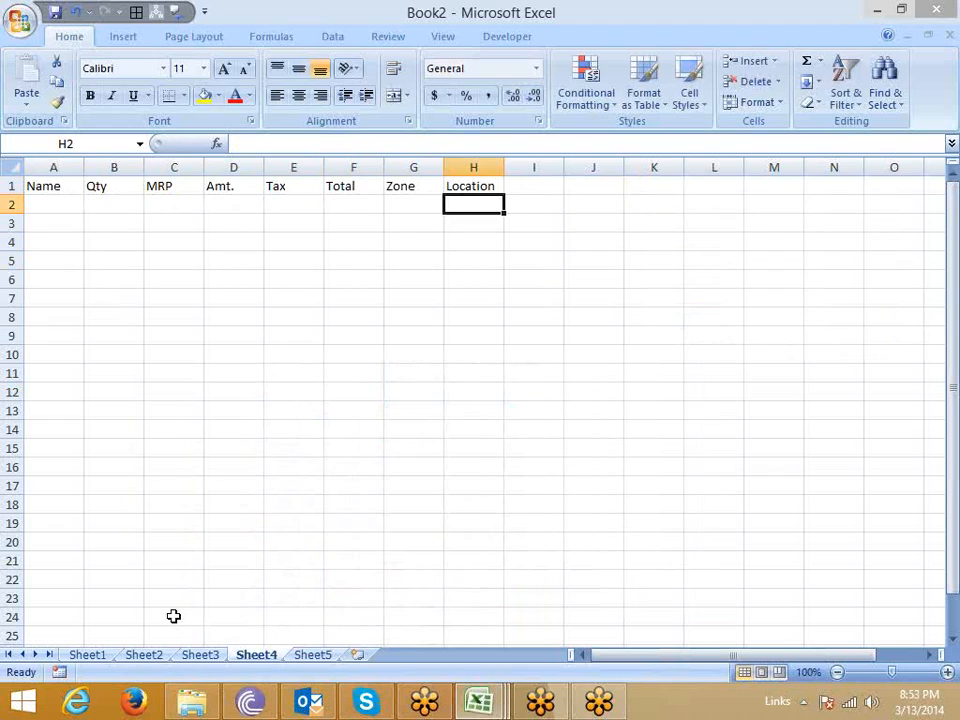
Enter the formula =B2*C2 in cell D2 to calculate the amount from quantity and MRP.
{"action": "key", "text": "Left"}
{"action": "key", "text": "Left"}
{"action": "key", "text": "Left"}
{"action": "key", "text": "Left"}
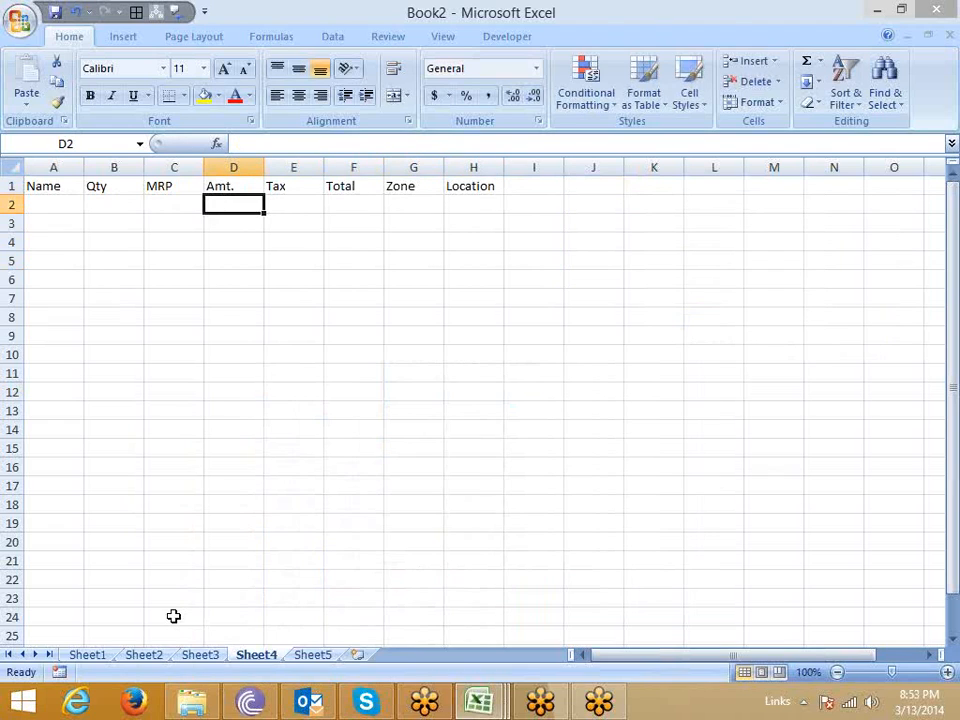
{"action": "key", "text": "Right"}
{"action": "key", "text": "Left"}
{"action": "type", "text": "="}
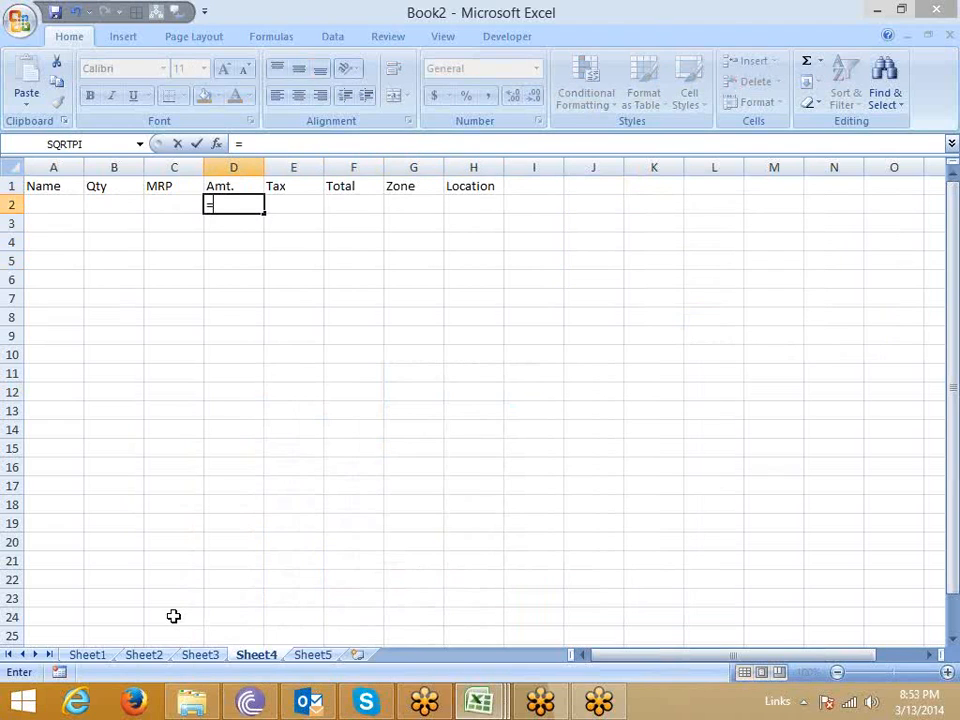
{"action": "key", "text": "Left"}
{"action": "key", "text": "Left"}
{"action": "key", "text": "Left"}
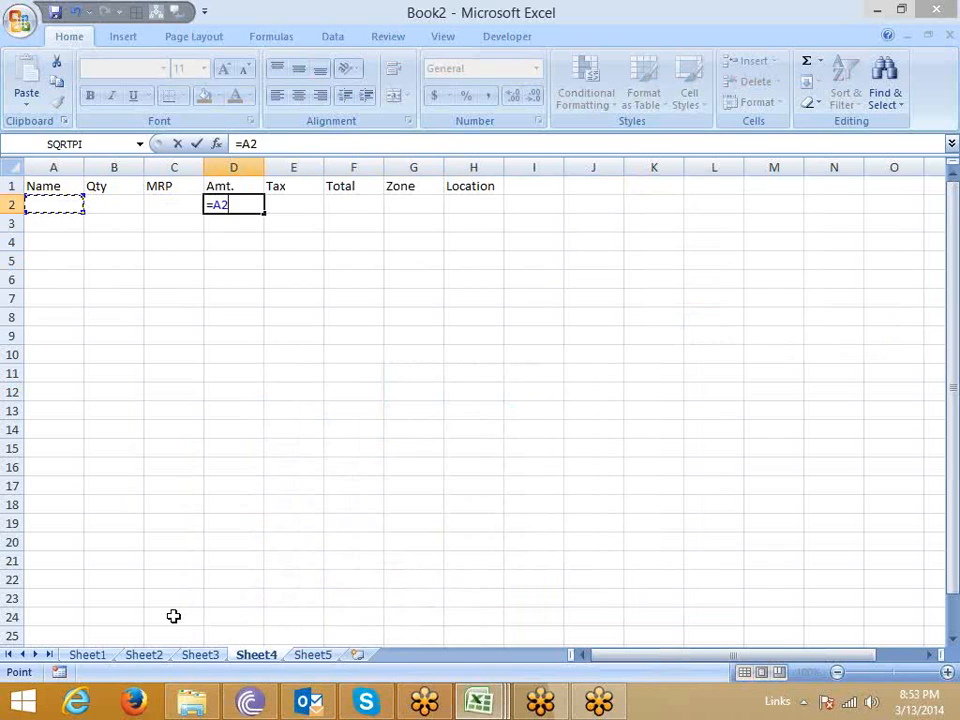
{"action": "key", "text": "Right"}
{"action": "type", "text": "*"}
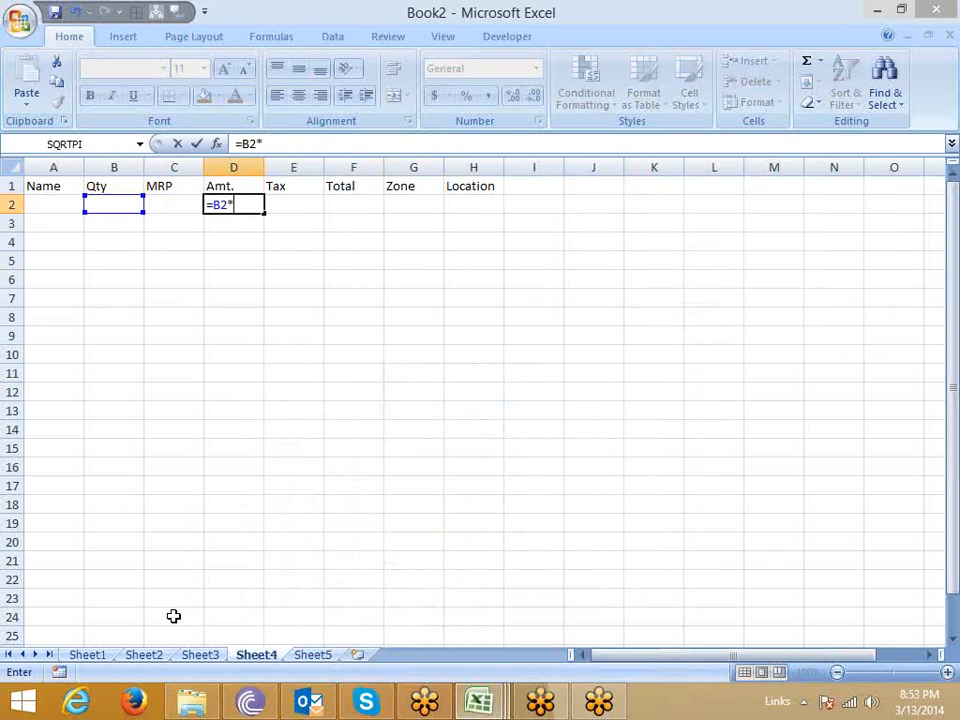
{"action": "key", "text": "Left"}
{"action": "key", "text": "Return"}
Enter the formula =D2*4% in cell E2 to calculate the tax on the amount.
{"action": "key", "text": "Up"}
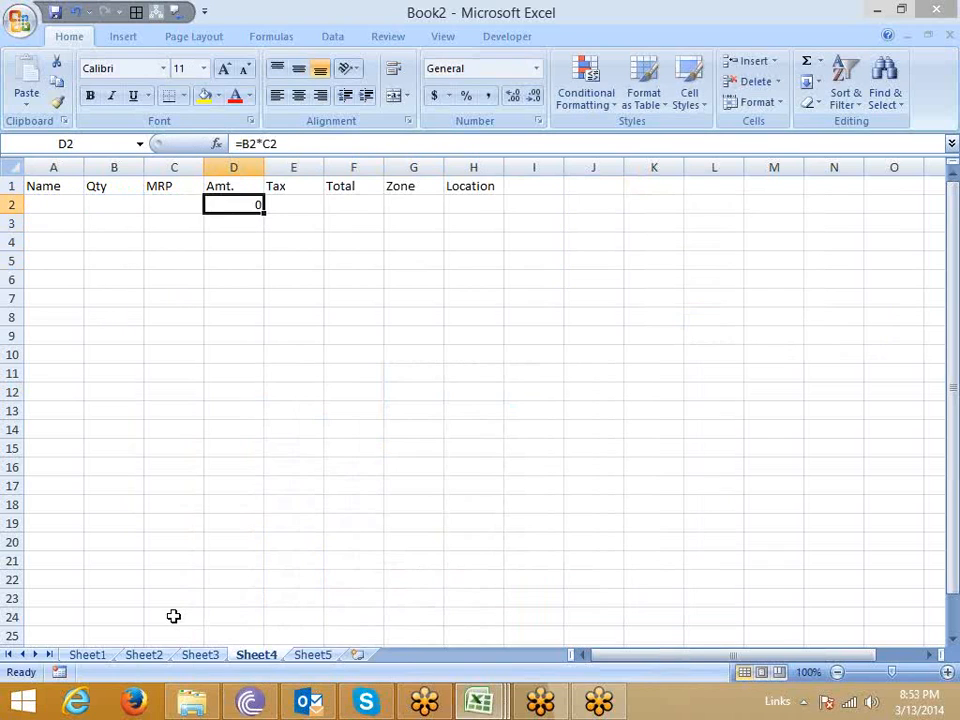
{"action": "key", "text": "Right"}
{"action": "type", "text": "="}
{"action": "key", "text": "Left"}
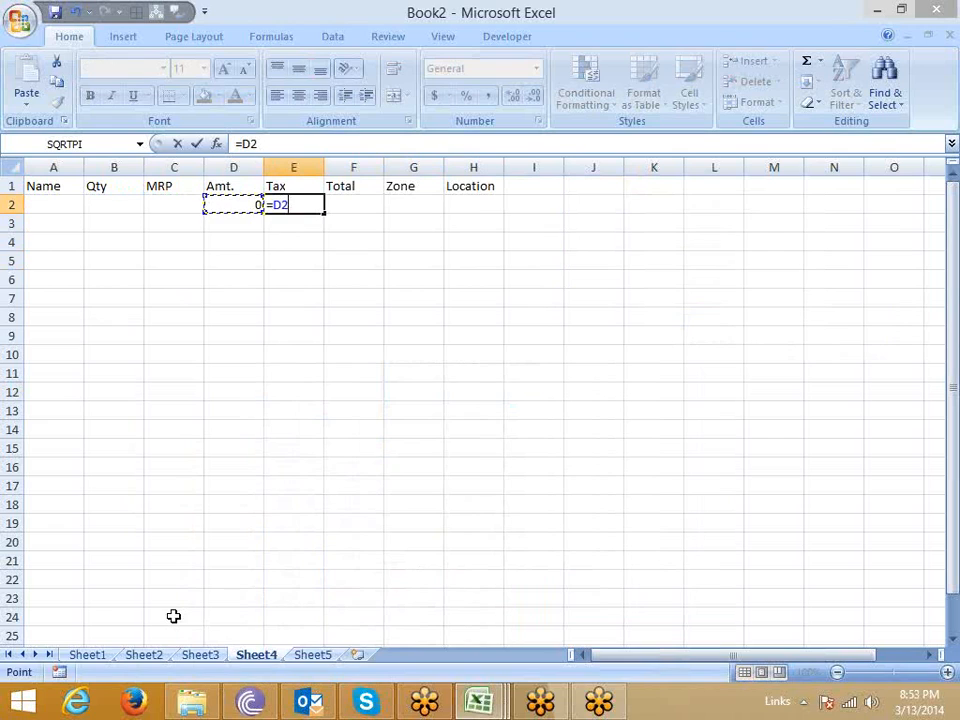
{"action": "type", "text": "*"}
{"action": "type", "text": "10"}
{"action": "key", "text": "BackSpace"}
{"action": "key", "text": "BackSpace"}
{"action": "type", "text": "4%"}
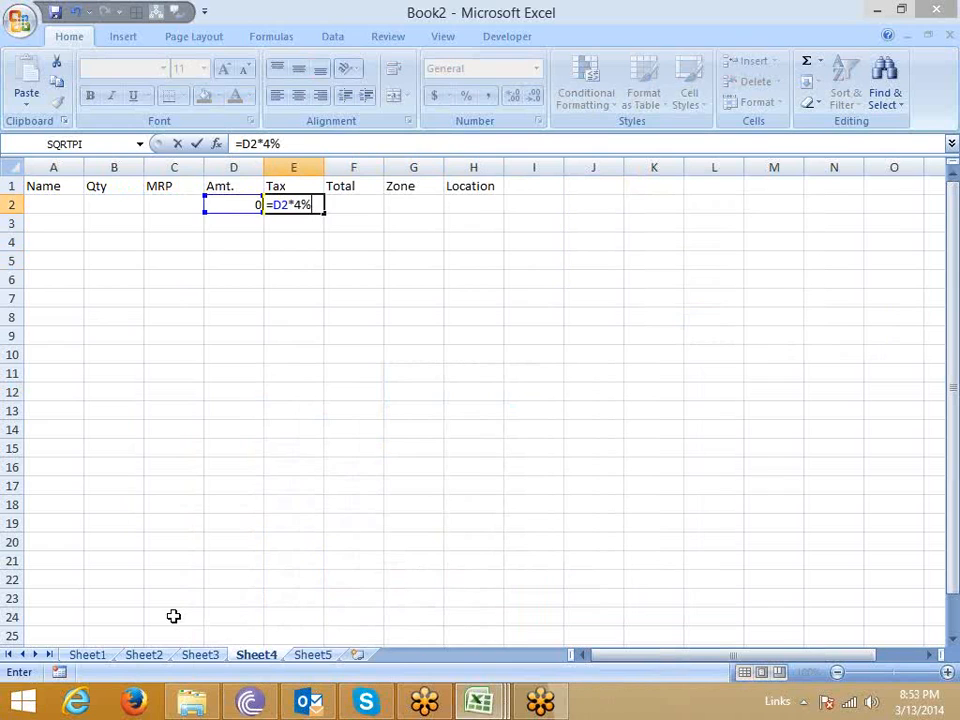
{"action": "key", "text": "Return"}
Enter the formula =D2+E2 in cell F2 to add the amount and the tax.
{"action": "key", "text": "Up"}
{"action": "key", "text": "Right"}
{"action": "type", "text": "="}
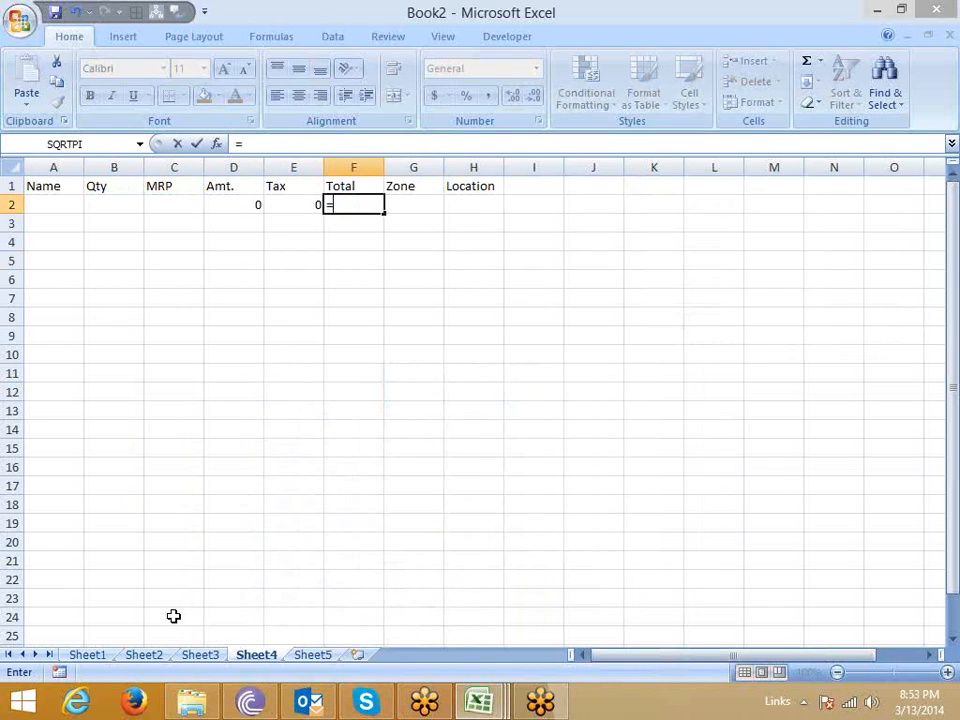
{"action": "key", "text": "Left"}
{"action": "key", "text": "Left"}
{"action": "type", "text": "+"}
{"action": "key", "text": "Left"}
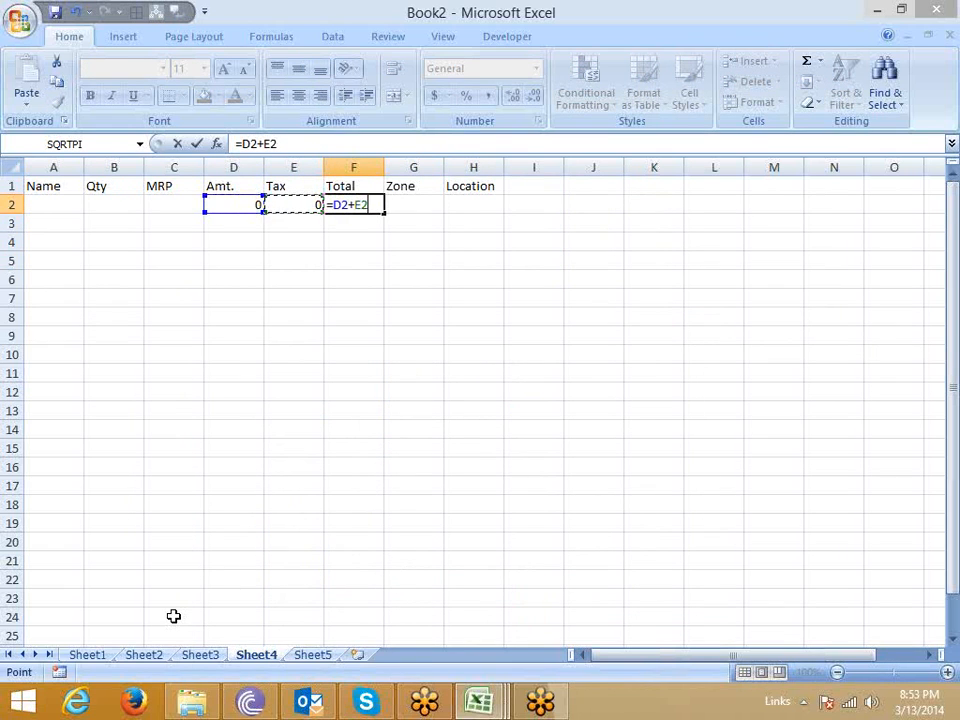
{"action": "key", "text": "ctrl+Return"}
Fill the Amt., Tax and Total formulas from row 2 down through row 24.
{"action": "key", "text": "Left"}
{"action": "key", "text": "Left"}
{"action": "key", "text": "shift+Right"}
{"action": "key", "text": "shift+Right"}
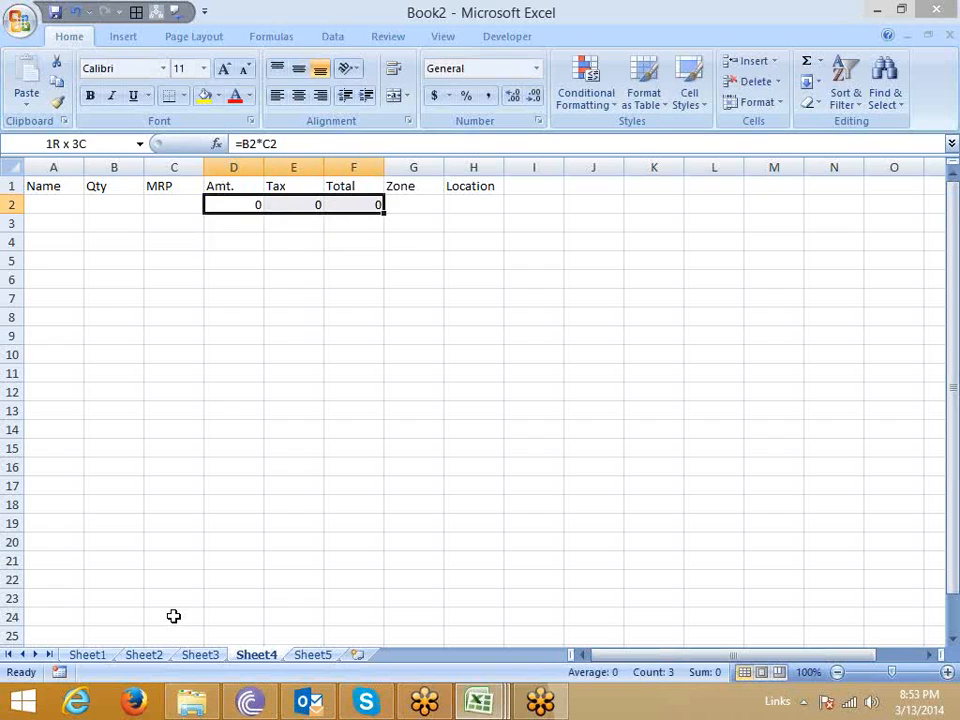
{"action": "key", "text": "shift+Down"}
{"action": "key", "text": "shift+Down"}
{"action": "key", "text": "shift+Down"}
{"action": "key", "text": "shift+Down"}
{"action": "key", "text": "shift+Down"}
{"action": "key", "text": "shift+Down"}
{"action": "key", "text": "shift+Down"}
{"action": "key", "text": "shift+Down"}
{"action": "key", "text": "shift+Down"}
{"action": "key", "text": "shift+Down"}
{"action": "key", "text": "shift+Down"}
{"action": "key", "text": "shift+Down"}
{"action": "key", "text": "shift+Down"}
{"action": "key", "text": "shift+Down"}
{"action": "key", "text": "shift+Down"}
{"action": "key", "text": "shift+Down"}
{"action": "key", "text": "shift+Down"}
{"action": "key", "text": "shift+Down"}
{"action": "key", "text": "shift+Down"}
{"action": "key", "text": "shift+Down"}
{"action": "key", "text": "shift+Down"}
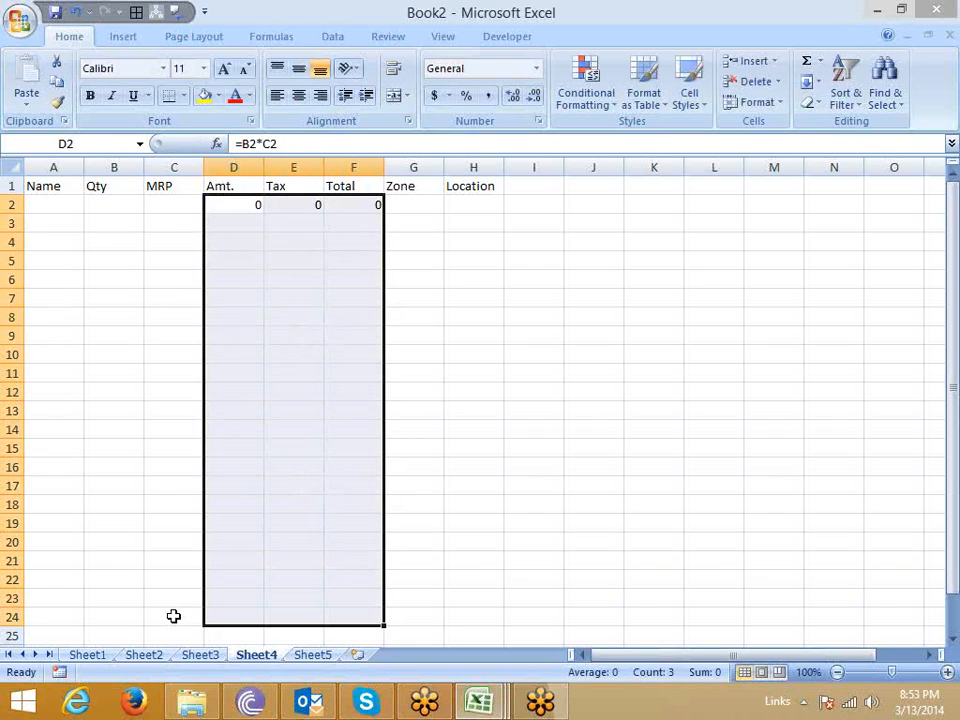
{"action": "key", "text": "ctrl+d"}
Fill in the first record in row 2 with the person's name, quantity 90 and MRP 200.
{"action": "key", "text": "Up"}
{"action": "key", "text": "Left"}
{"action": "key", "text": "Left"}
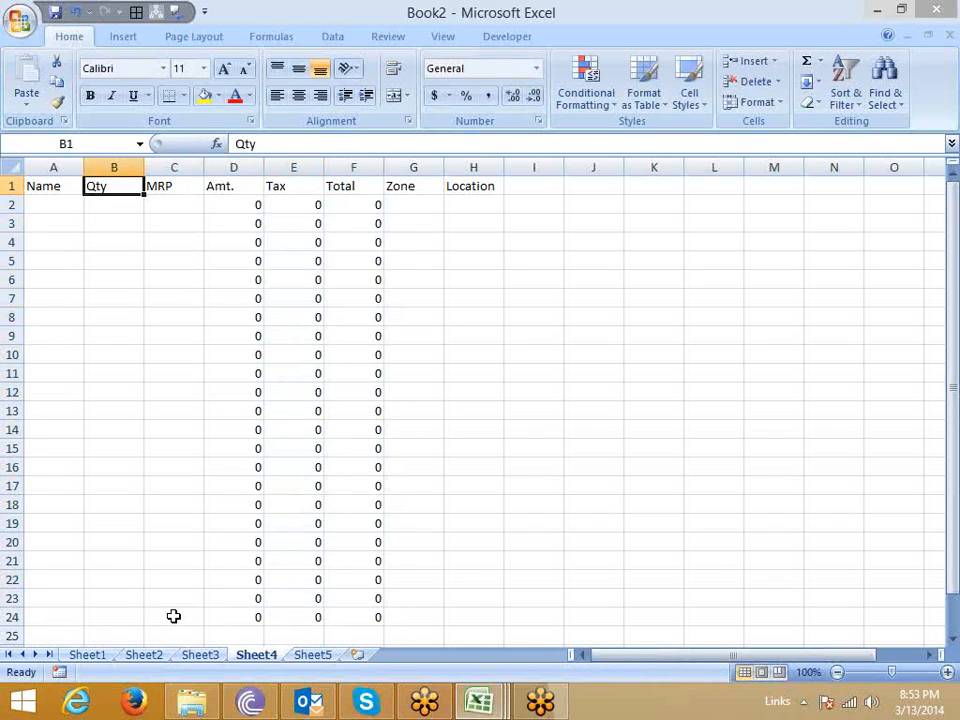
{"action": "key", "text": "Left"}
{"action": "key", "text": "Down"}
{"action": "type", "text": "Ravi"}
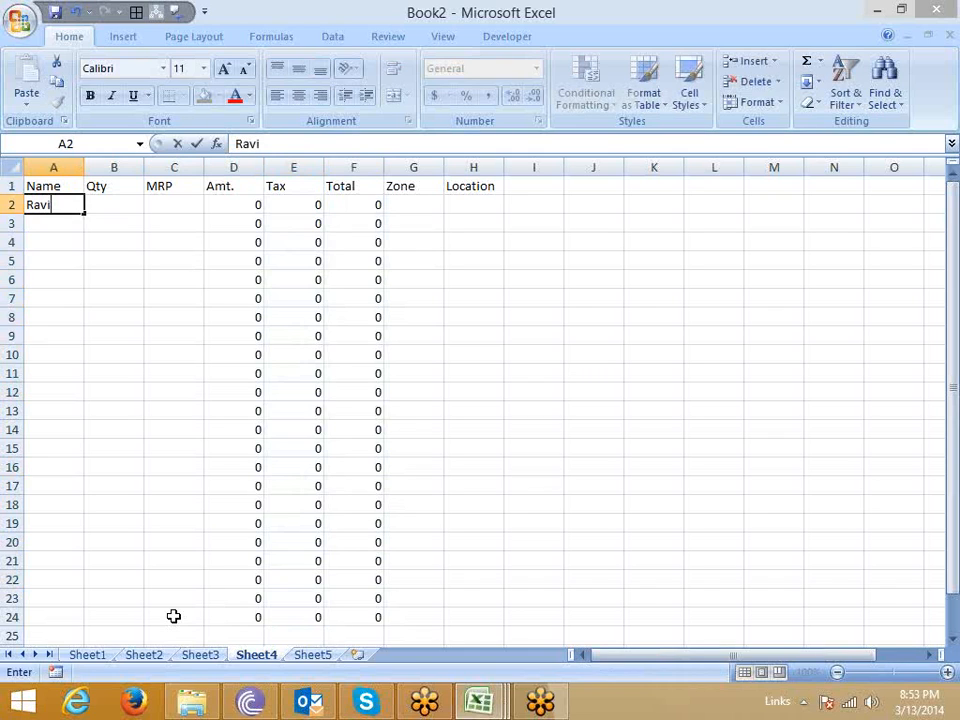
{"action": "key", "text": "Tab"}
{"action": "type", "text": "90"}
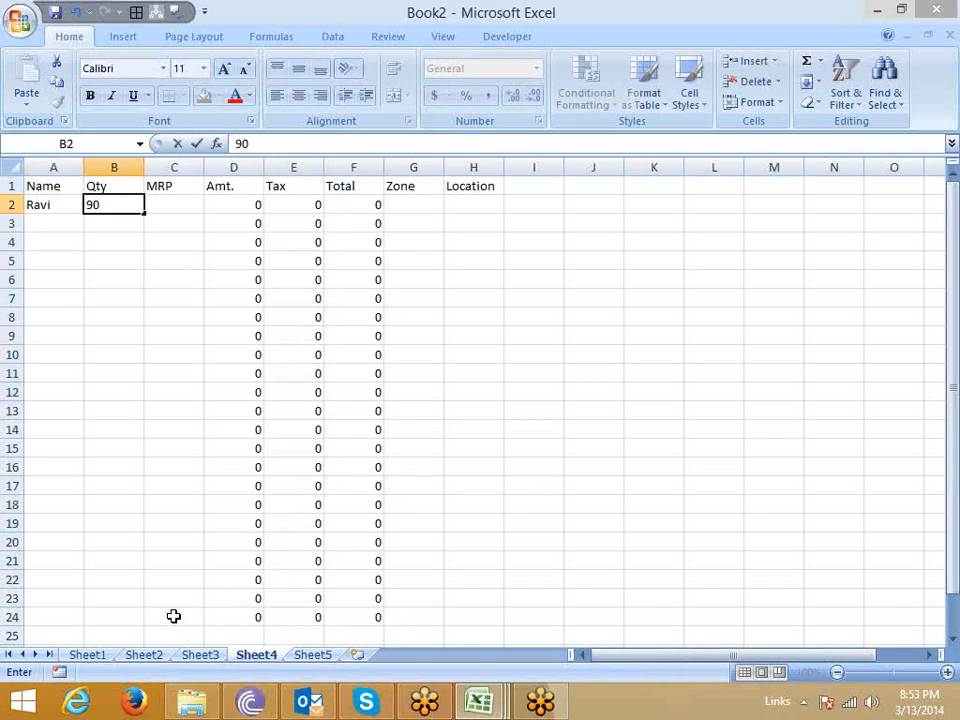
{"action": "key", "text": "Tab"}
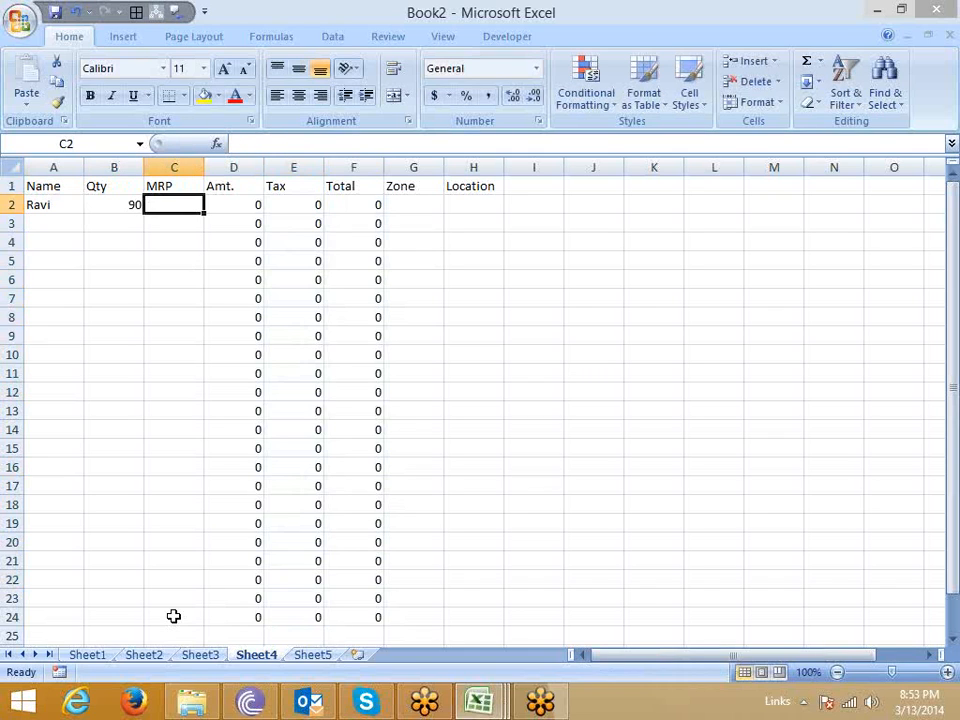
{"action": "type", "text": "200"}
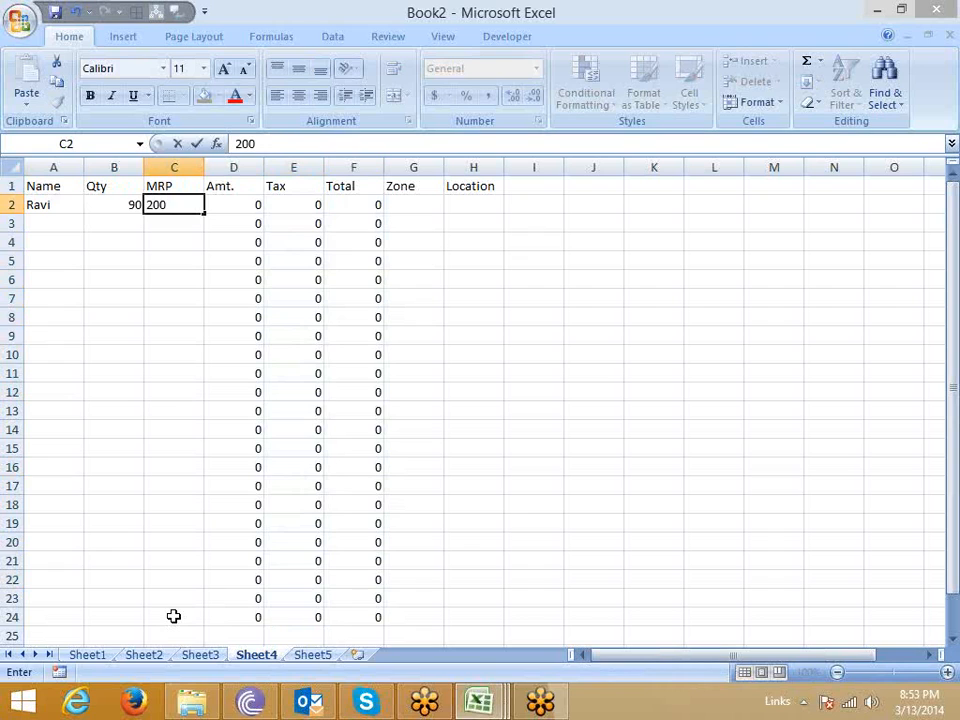
{"action": "key", "text": "Tab"}
Examine the calculated Amt., Tax and Total cells in row 2 and their formulas.
{"action": "key", "text": "Tab"}
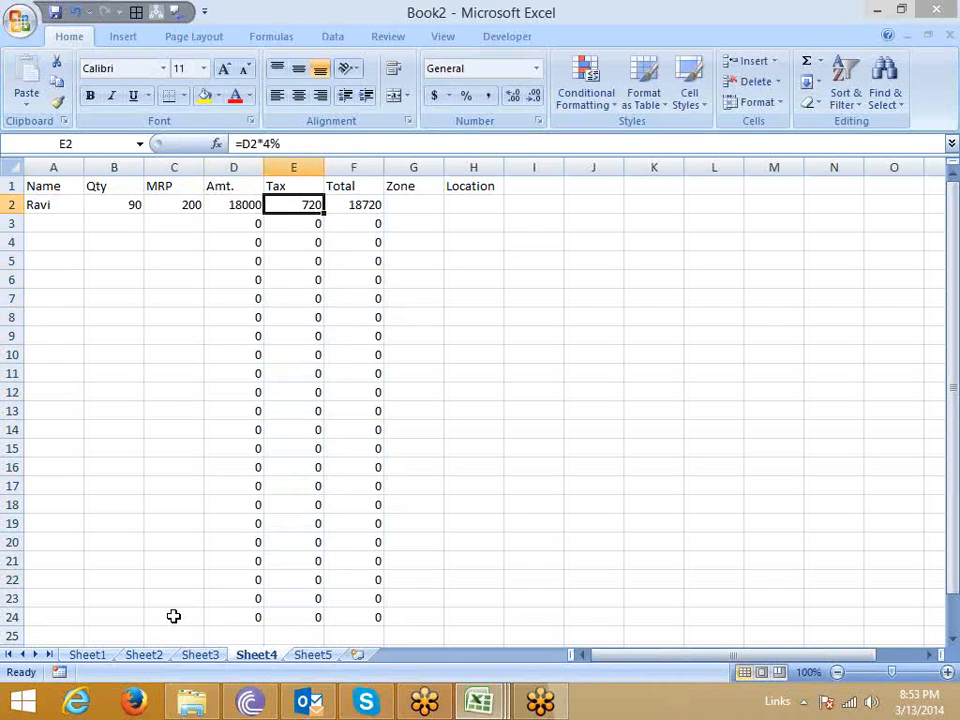
{"action": "key", "text": "Tab"}
{"action": "key", "text": "Left"}
{"action": "key", "text": "Right"}
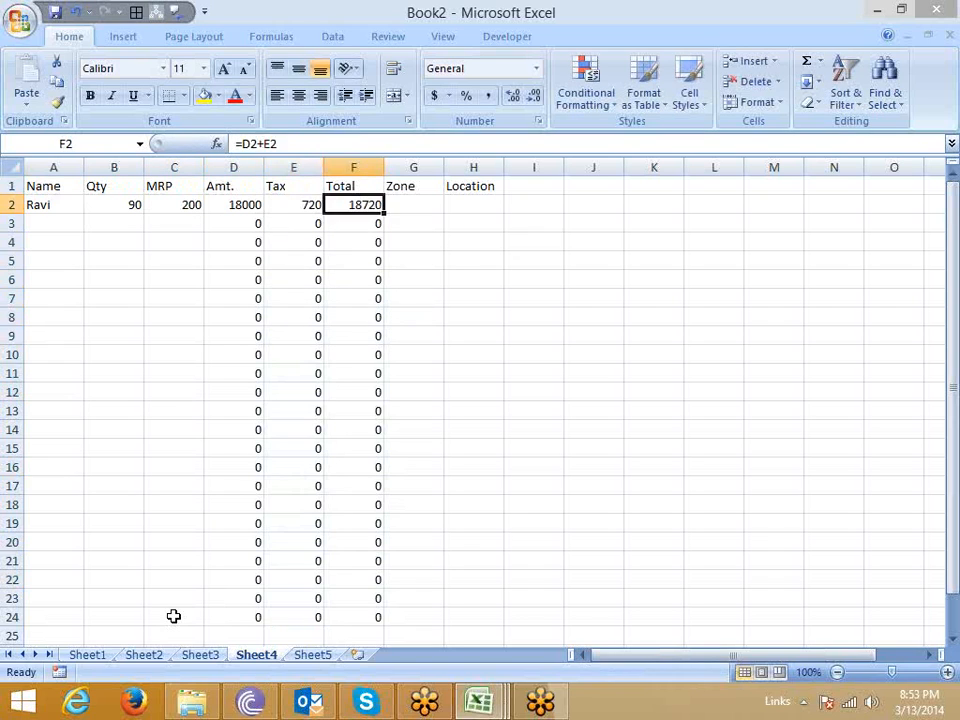
{"action": "key", "text": "Right"}
{"action": "key", "text": "Right"}
{"action": "key", "text": "Left"}
{"action": "key", "text": "Left"}
{"action": "key", "text": "Left"}
{"action": "key", "text": "Left"}
{"action": "key", "text": "Left"}
{"action": "key", "text": "Right"}
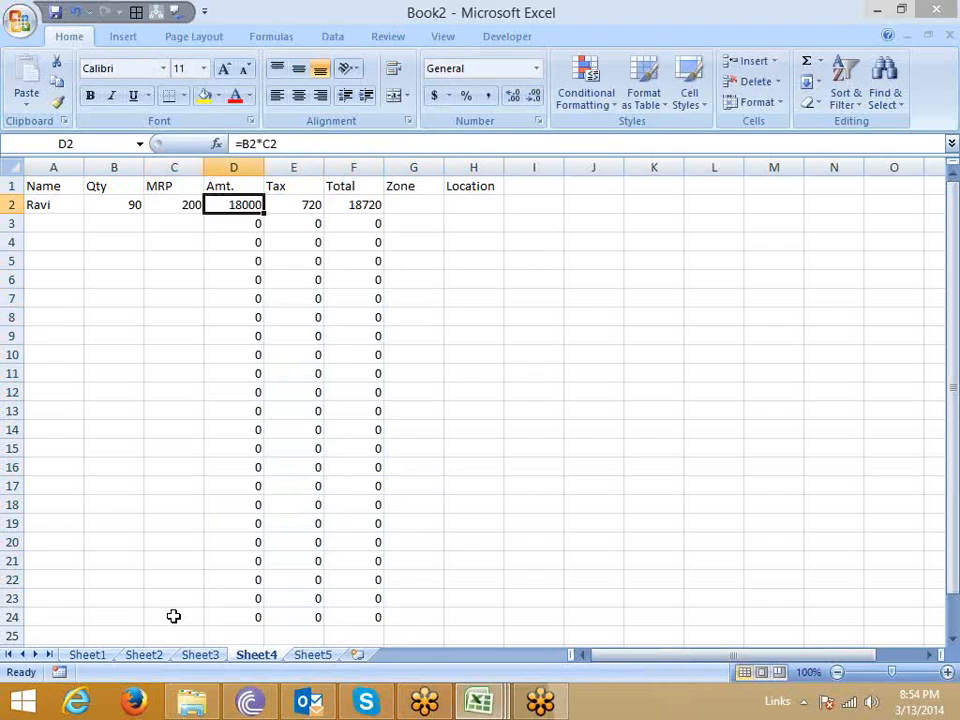
{"action": "key", "text": "Right"}
Complete the first record with South as the zone and DL as the location.
{"action": "key", "text": "Right"}
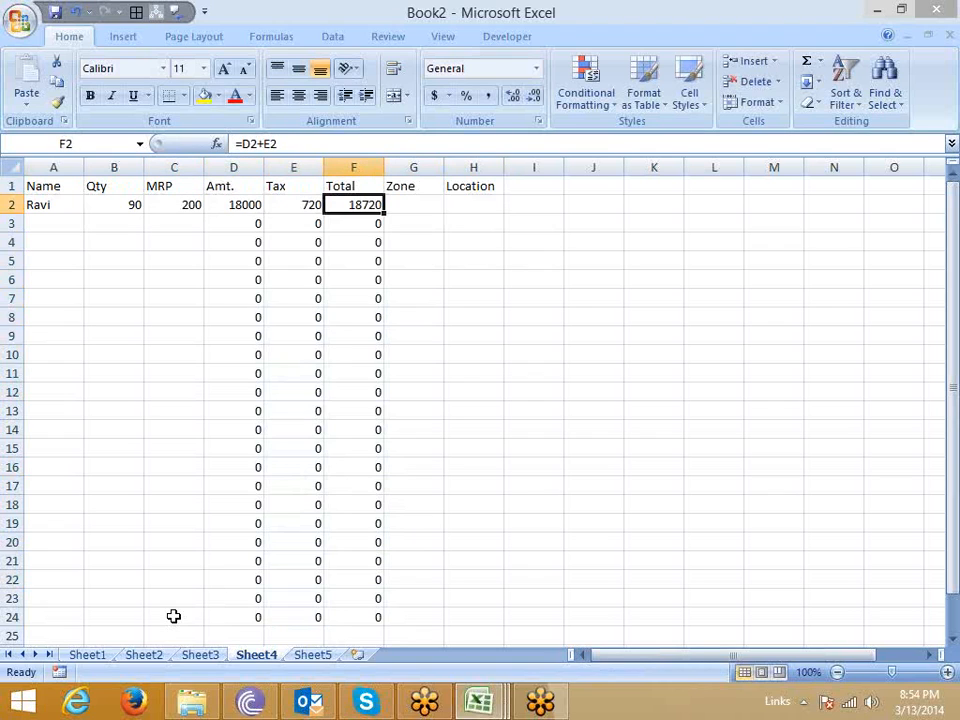
{"action": "key", "text": "Right"}
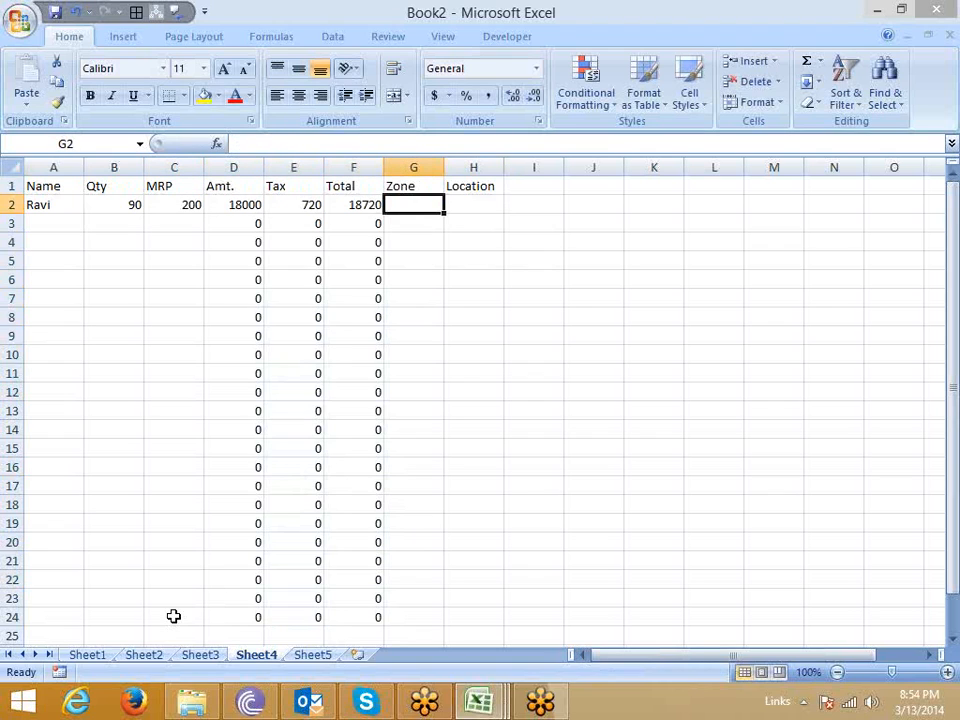
{"action": "type", "text": "South"}
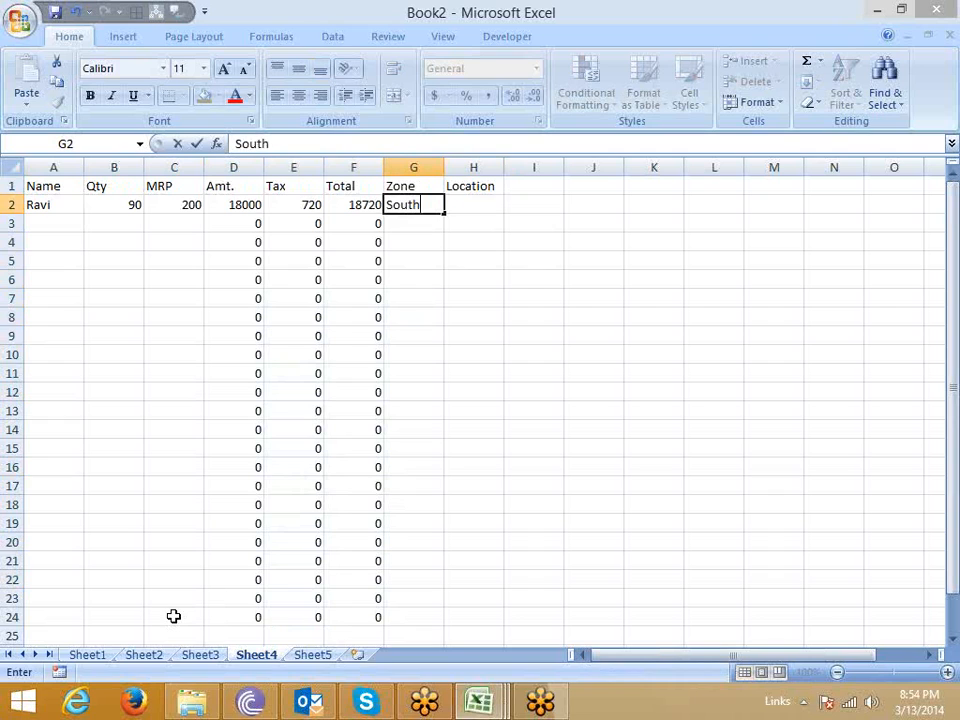
{"action": "key", "text": "Return"}
{"action": "key", "text": "Right"}
{"action": "key", "text": "Up"}
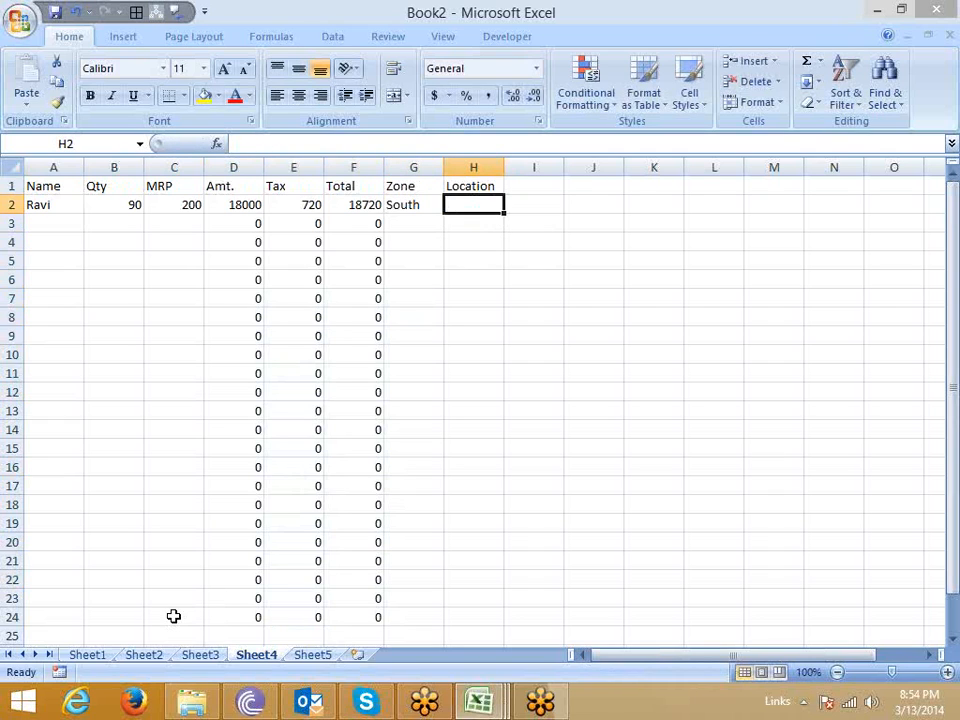
{"action": "type", "text": "DL"}
{"action": "key", "text": "Return"}
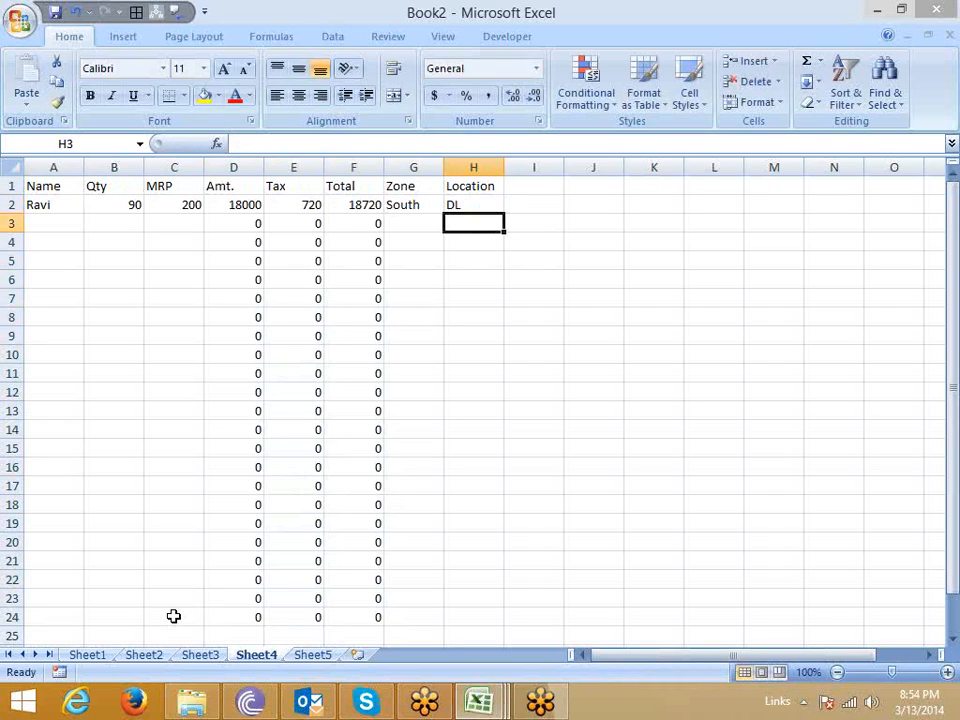
{"action": "key", "text": "Left"}
{"action": "key", "text": "Left"}
{"action": "key", "text": "Left"}
{"action": "key", "text": "Left"}
{"action": "key", "text": "Left"}
{"action": "key", "text": "Left"}
{"action": "key", "text": "Left"}
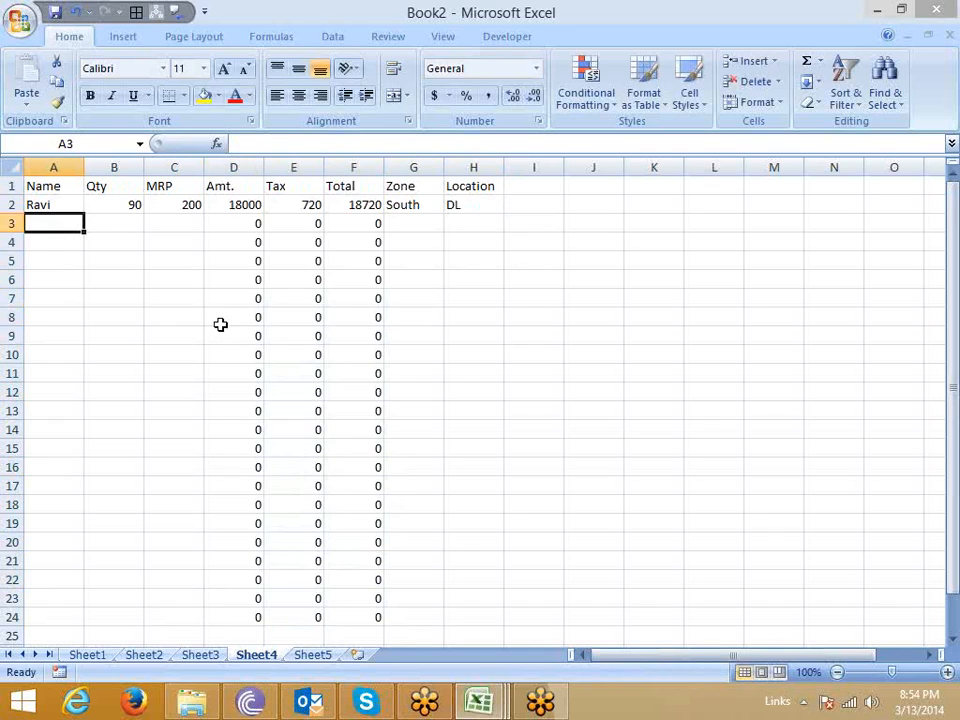
{"action": "left_click", "coordinate": [183, 222]}
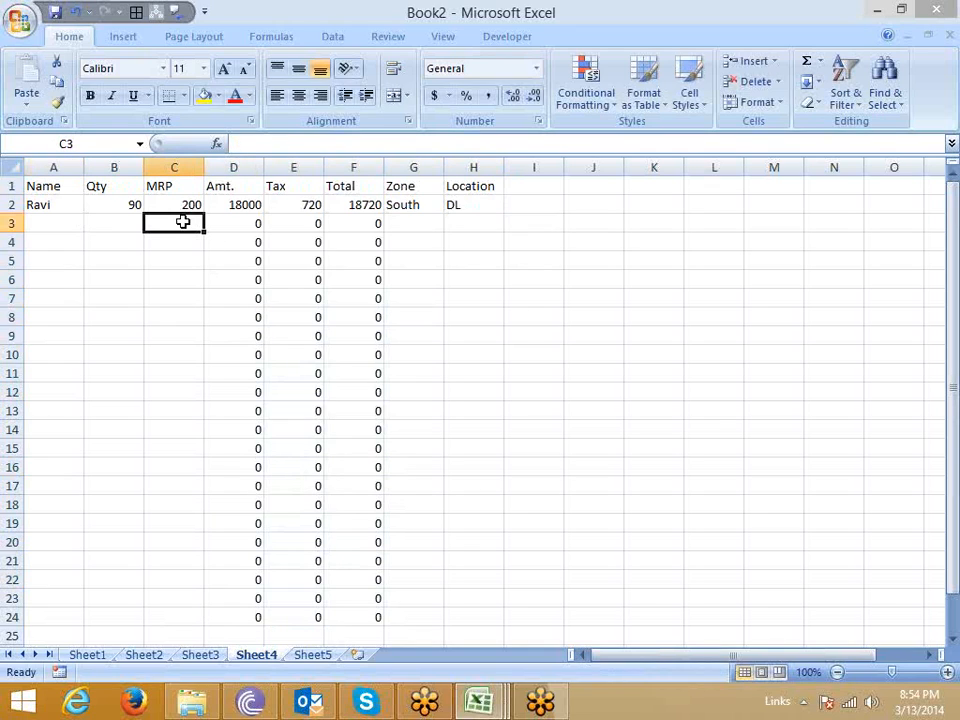
{"action": "left_click", "coordinate": [447, 222]}
{"action": "left_click", "coordinate": [423, 222]}
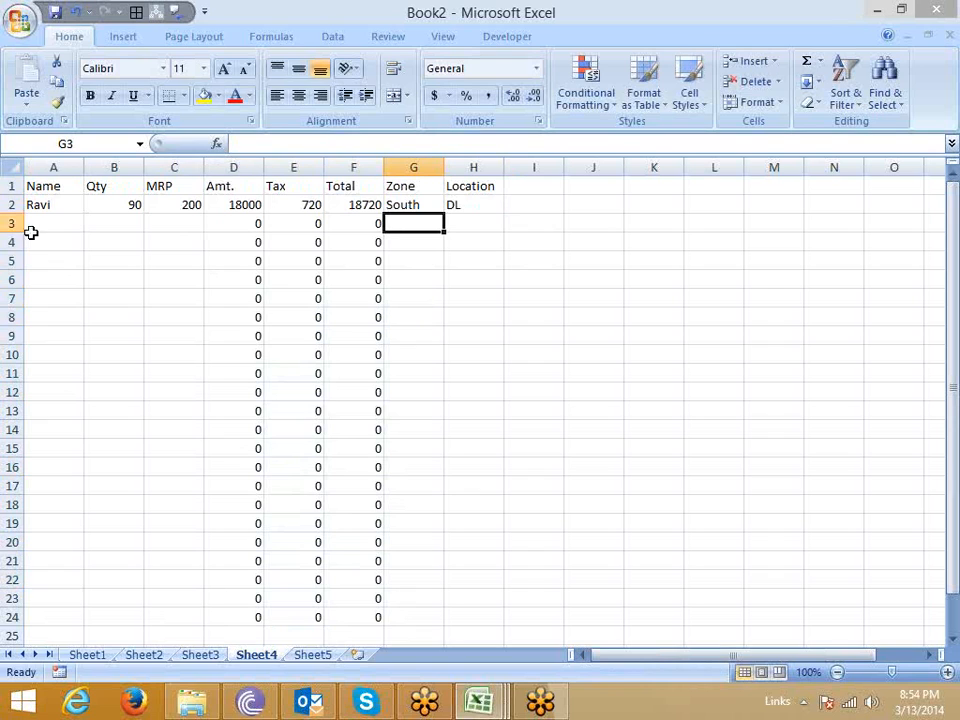
{"action": "left_click", "coordinate": [40, 261]}
Unlock every cell of Sheet4 by turning off the Locked protection setting for the whole sheet.
{"action": "left_click", "coordinate": [12, 167]}
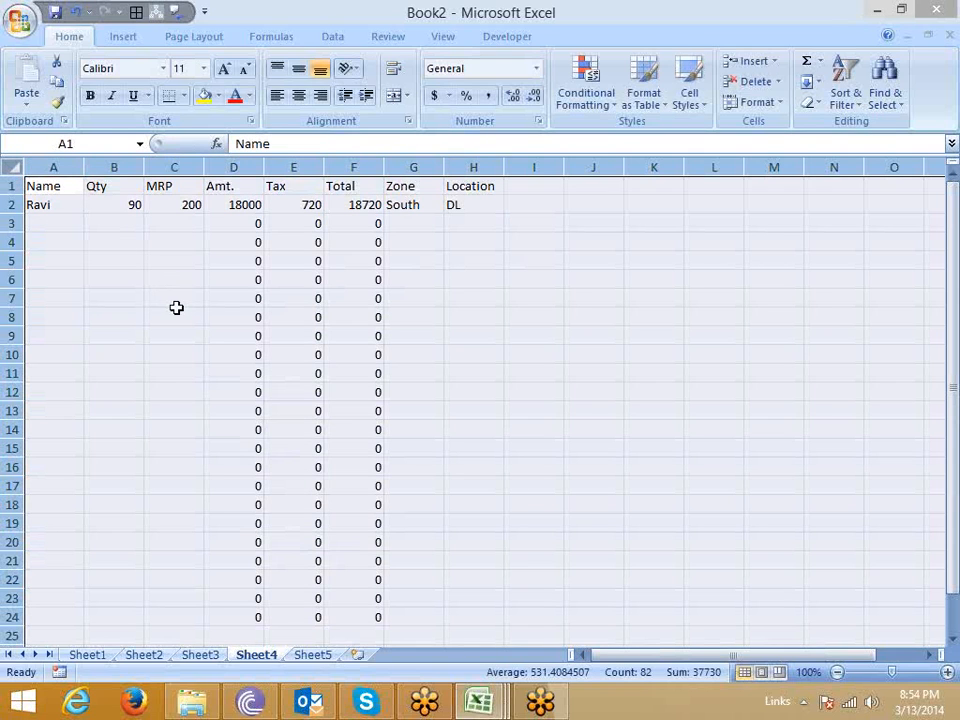
{"action": "right_click", "coordinate": [209, 290]}
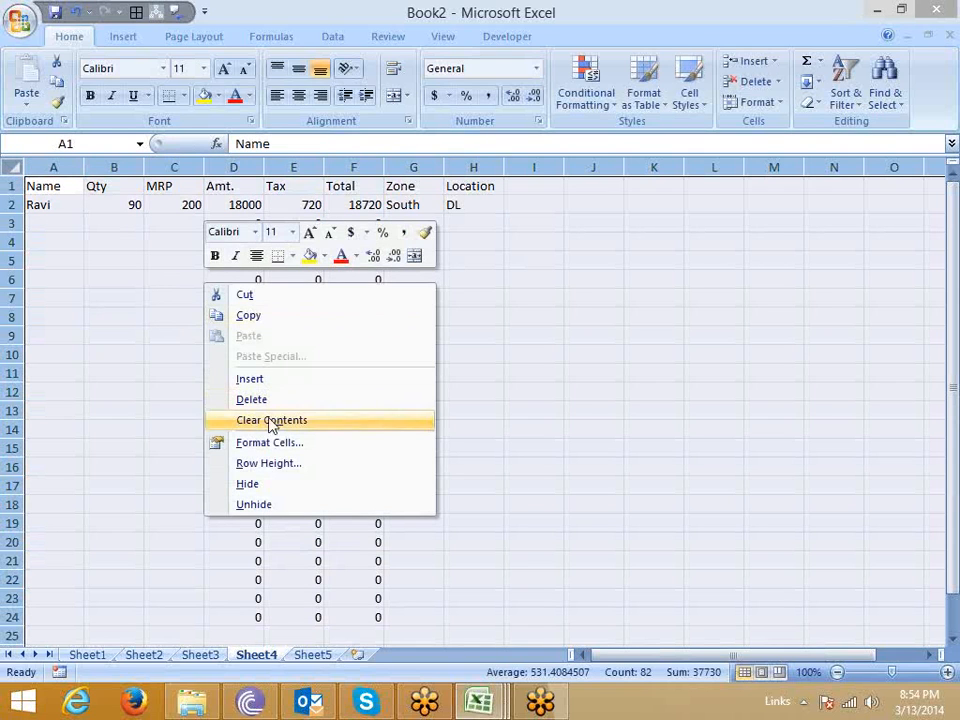
{"action": "left_click", "coordinate": [235, 442]}
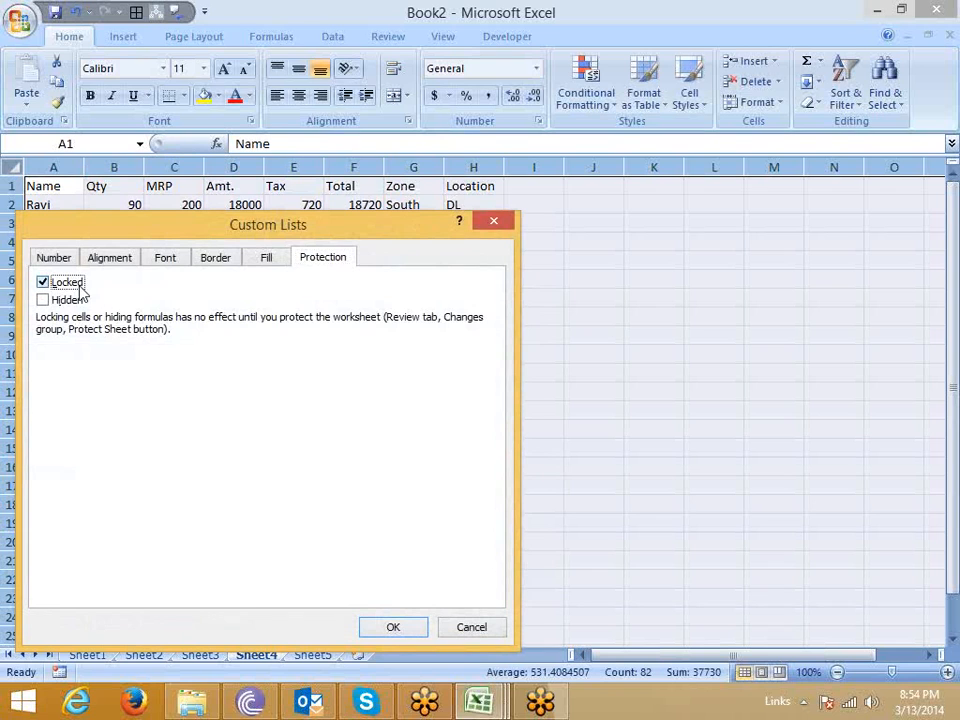
{"action": "left_click", "coordinate": [73, 281]}
{"action": "left_click", "coordinate": [392, 627]}
{"action": "left_click", "coordinate": [176, 393]}
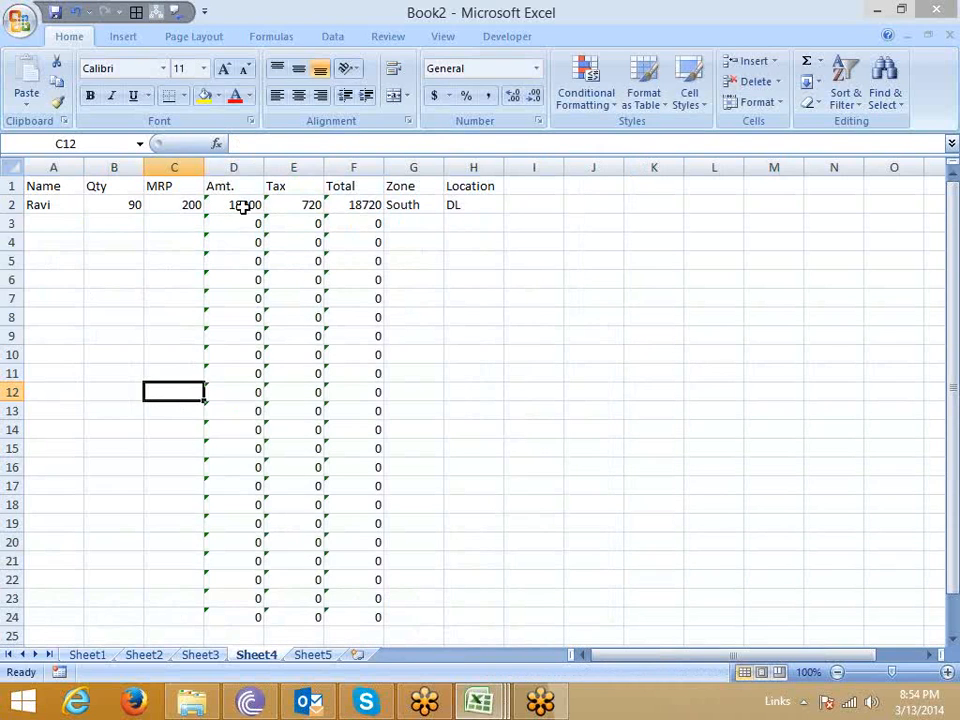
Turn the Locked protection setting on for the formula columns D to F only.
{"action": "left_click_drag", "start_coordinate": [228, 167], "coordinate": [343, 185]}
{"action": "right_click", "coordinate": [343, 185]}
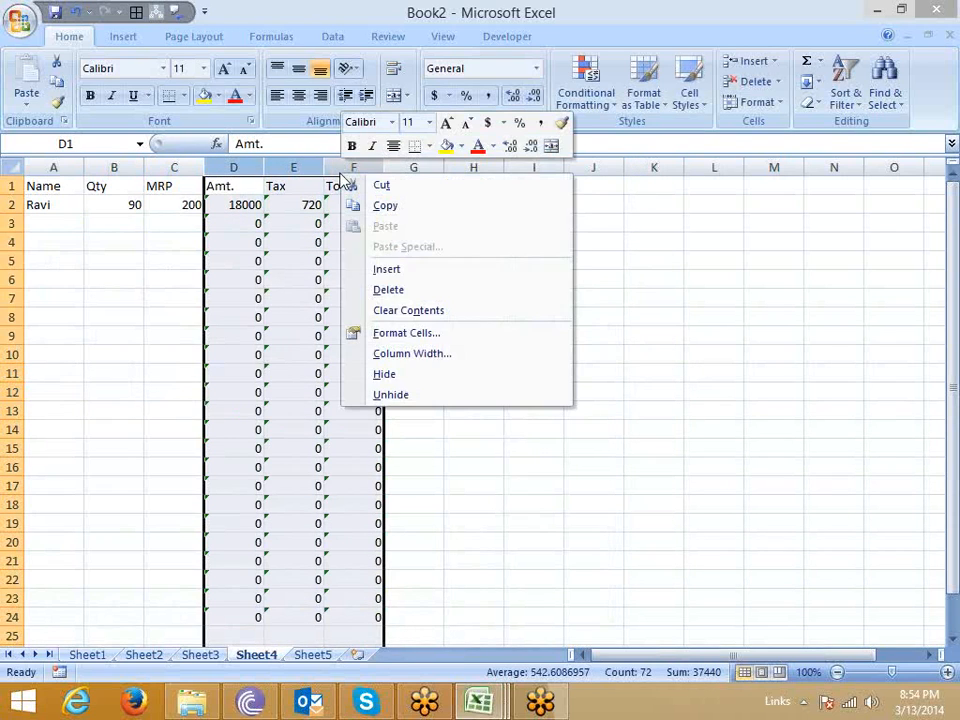
{"action": "left_click", "coordinate": [392, 333]}
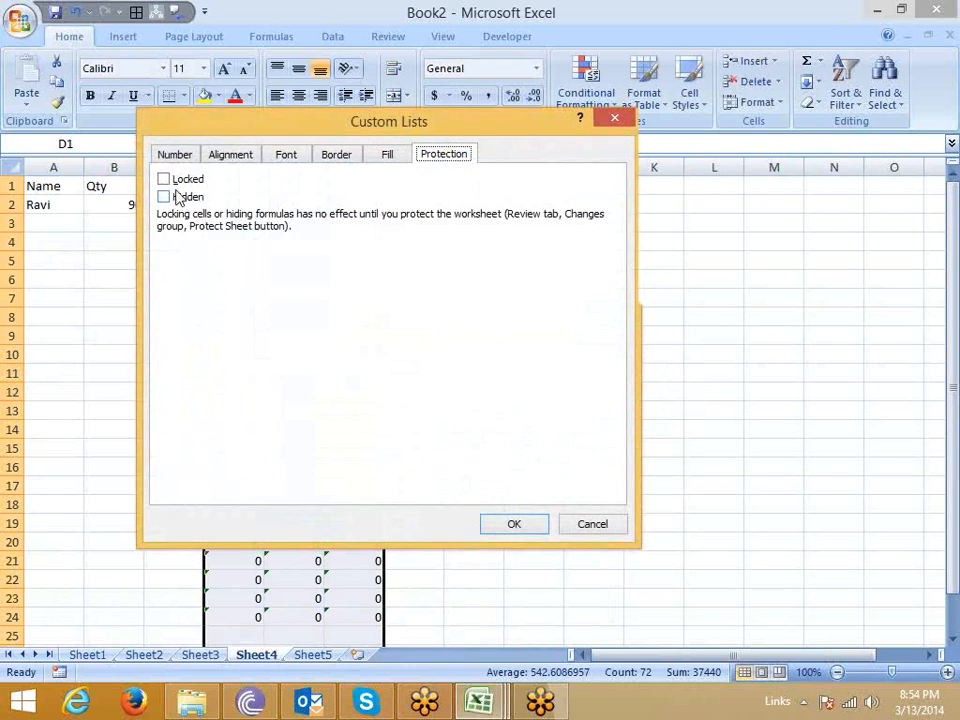
{"action": "left_click", "coordinate": [164, 179]}
{"action": "left_click", "coordinate": [510, 525]}
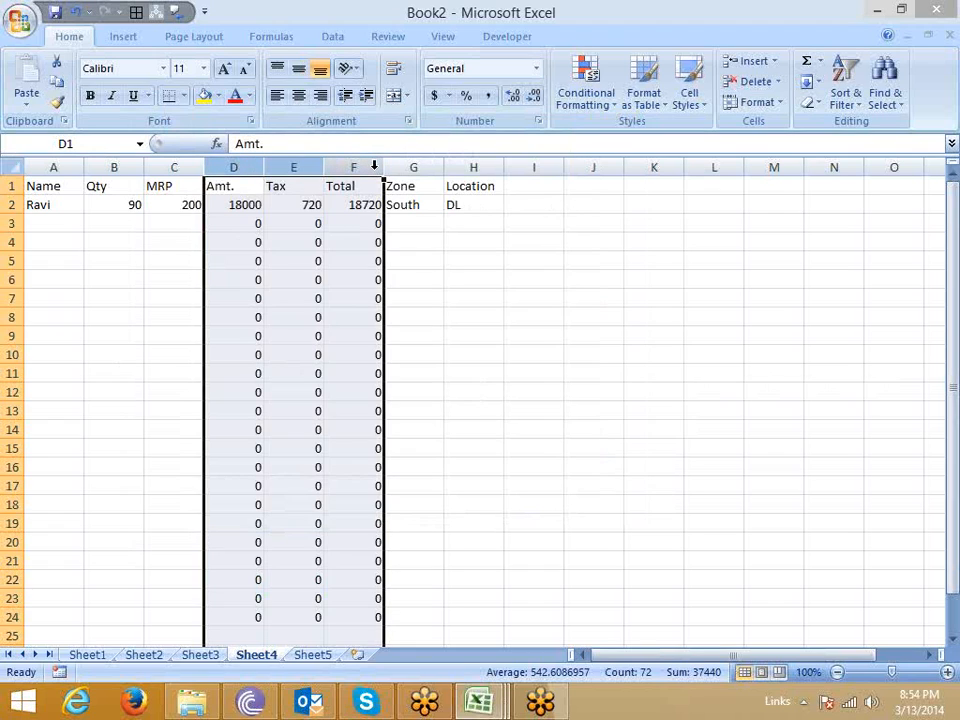
{"action": "left_click", "coordinate": [435, 296]}
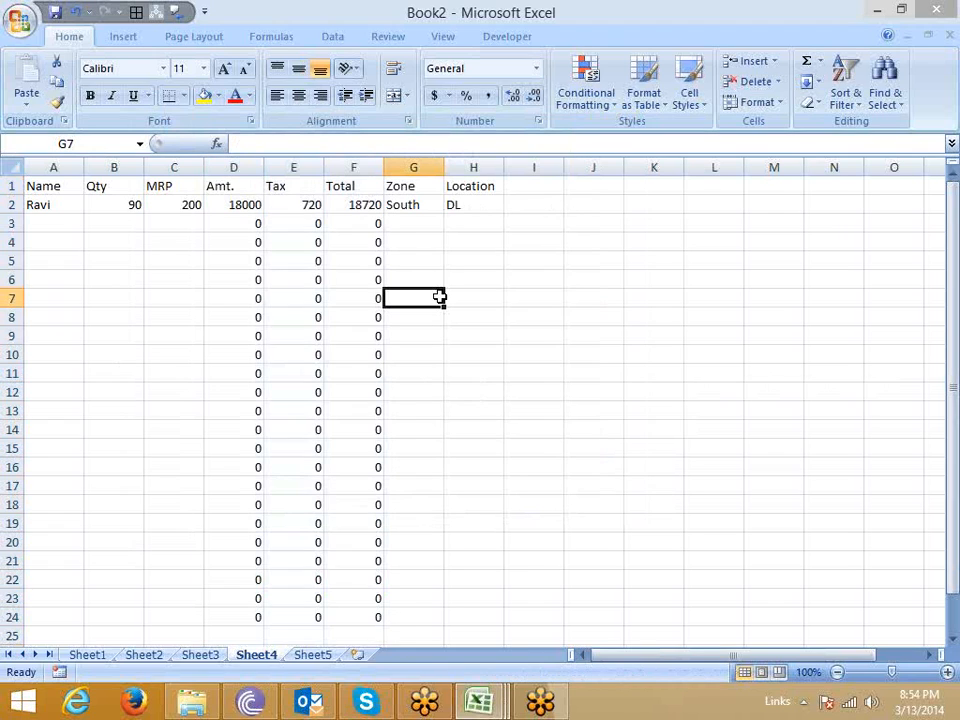
Protect Sheet4 with the default permissions and no password.
{"action": "right_click", "coordinate": [256, 655]}
{"action": "left_click", "coordinate": [305, 555]}
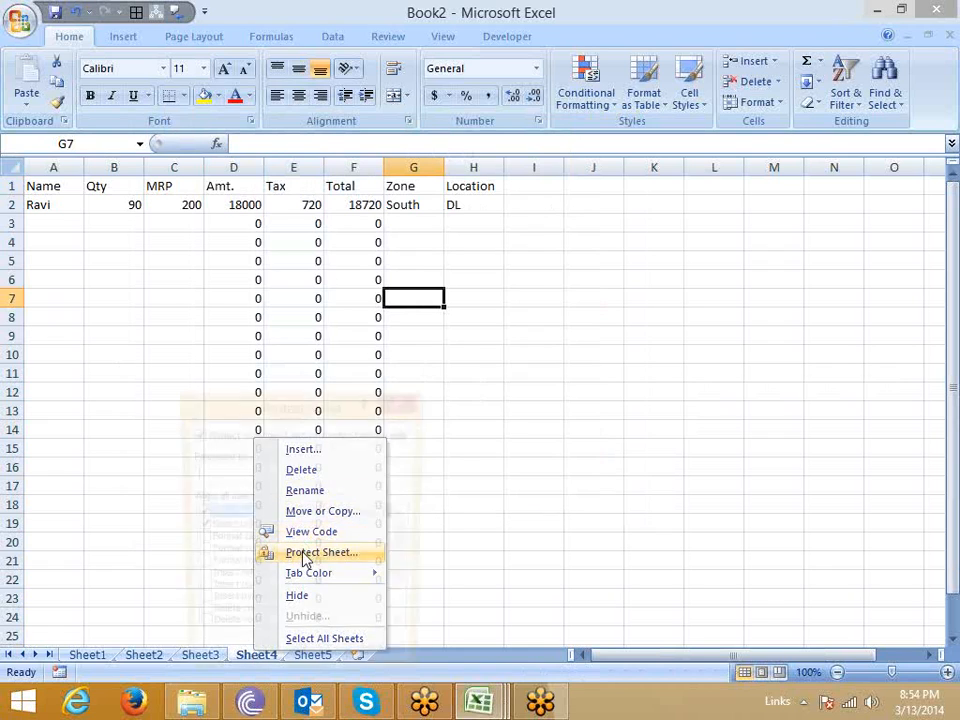
{"action": "left_click", "coordinate": [301, 661]}
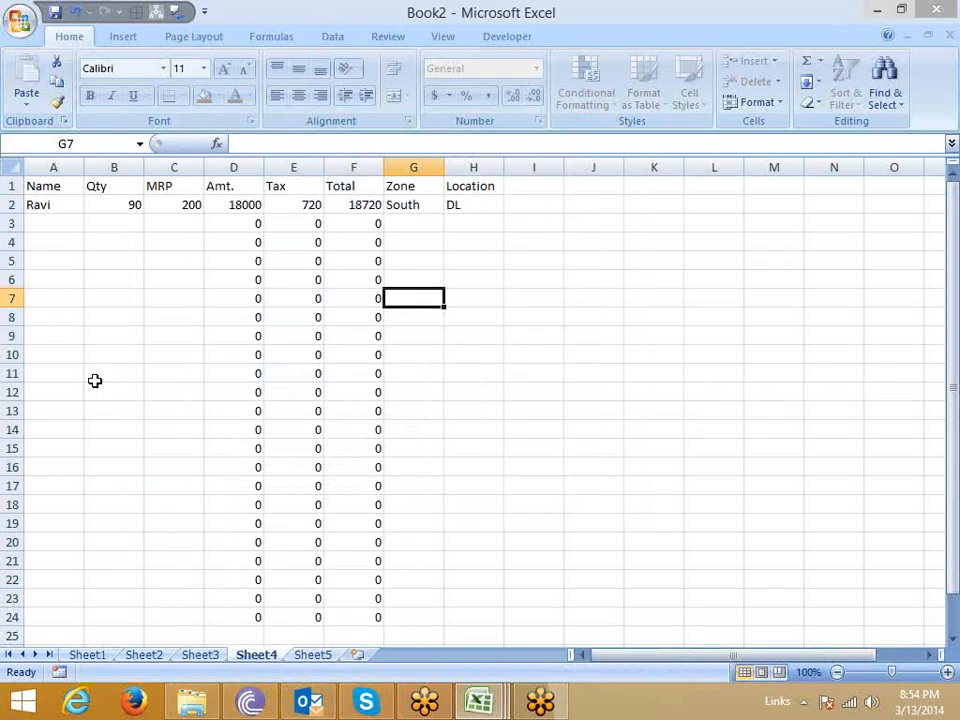
Start a second record in row 3 with a name, a quantity of 10 and an MRP of 45.
{"action": "left_click", "coordinate": [46, 230]}
{"action": "type", "text": "tina"}
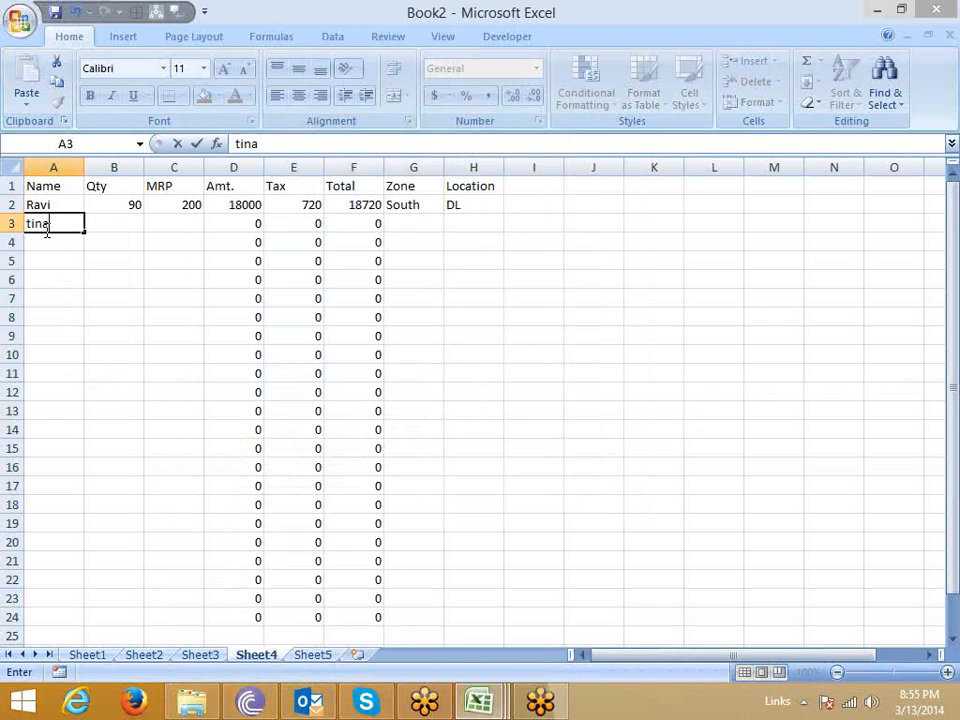
{"action": "key", "text": "Tab"}
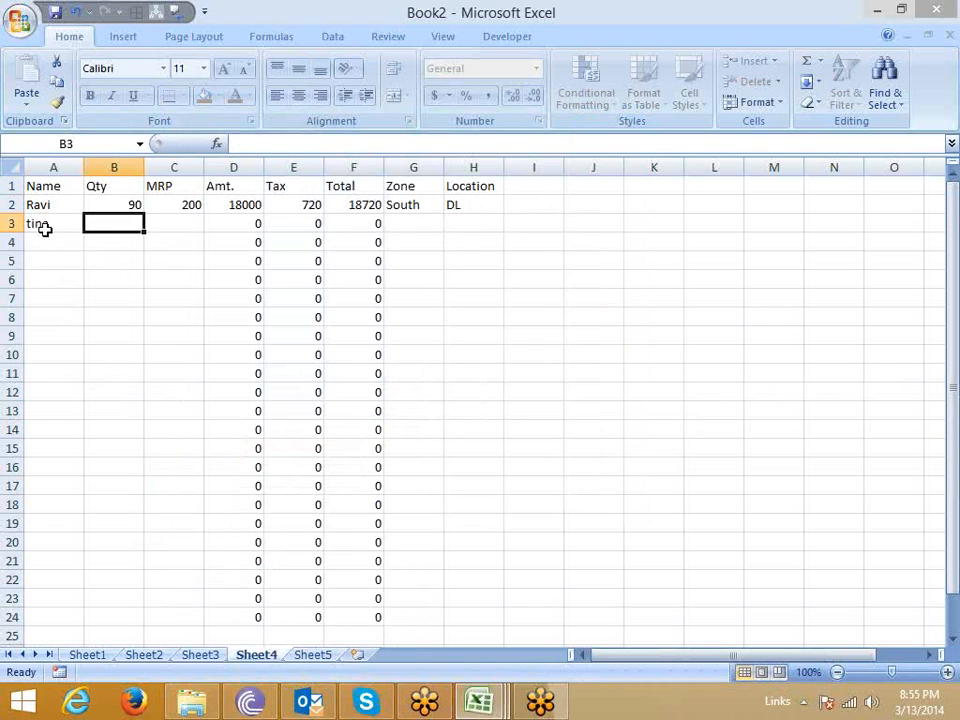
{"action": "type", "text": "10"}
{"action": "key", "text": "Tab"}
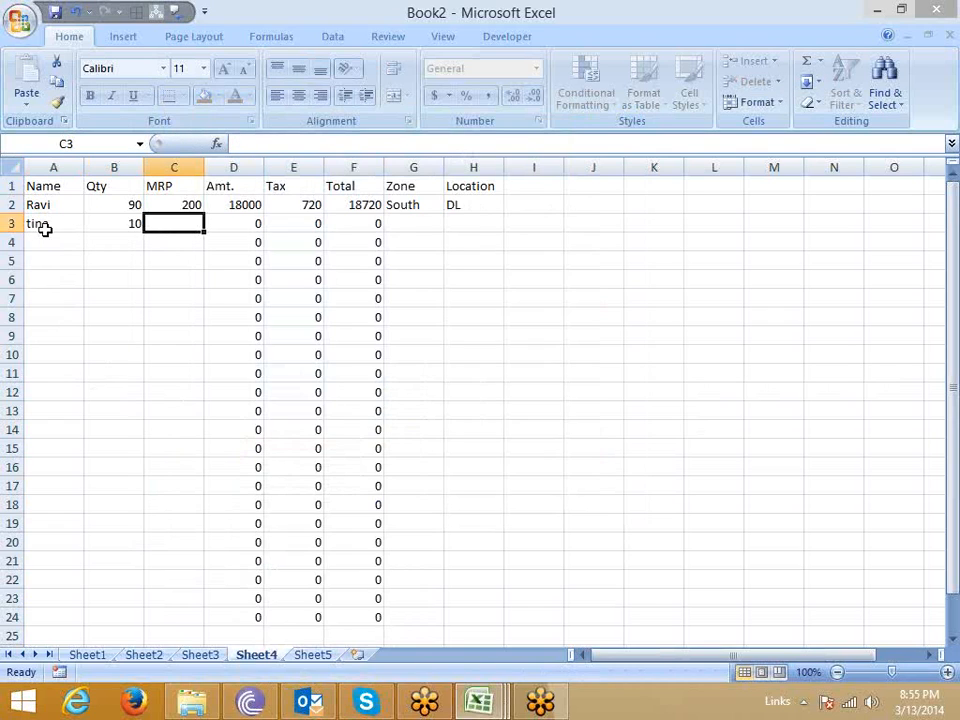
{"action": "type", "text": "45"}
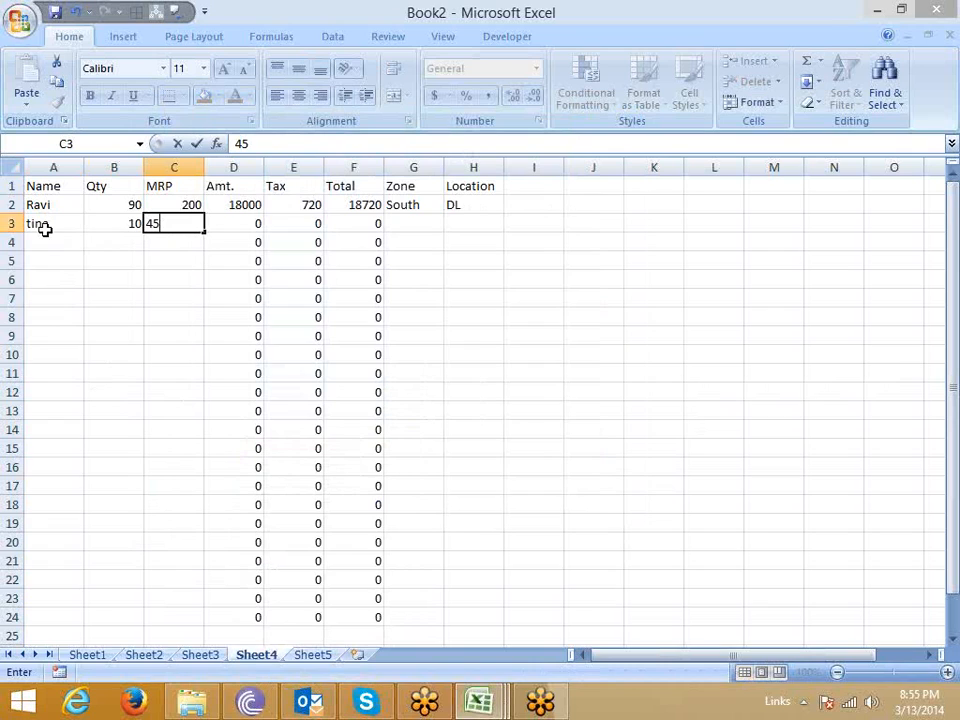
{"action": "key", "text": "Tab"}
{"action": "type", "text": "60"}
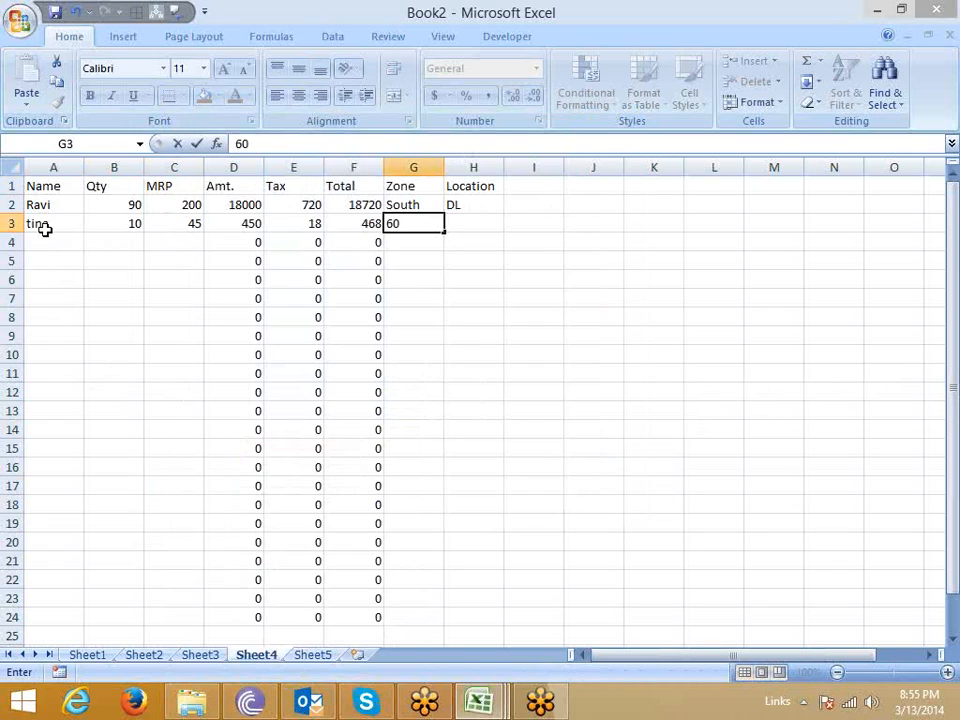
{"action": "key", "text": "Escape"}
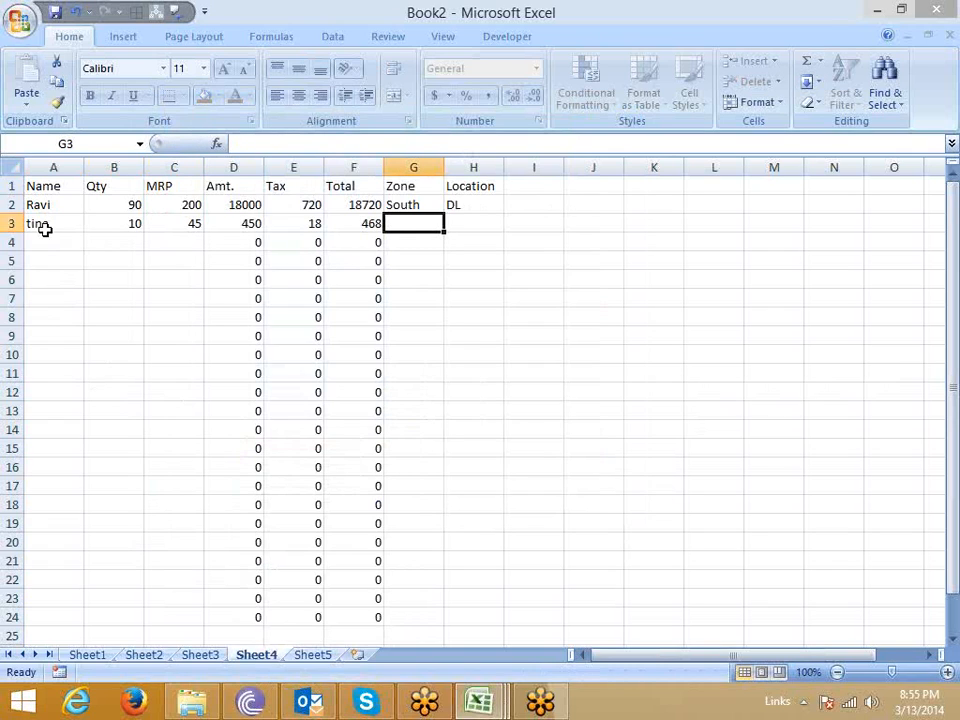
Complete the row 3 record with North as the zone and DL as the location.
{"action": "type", "text": "Nort"}
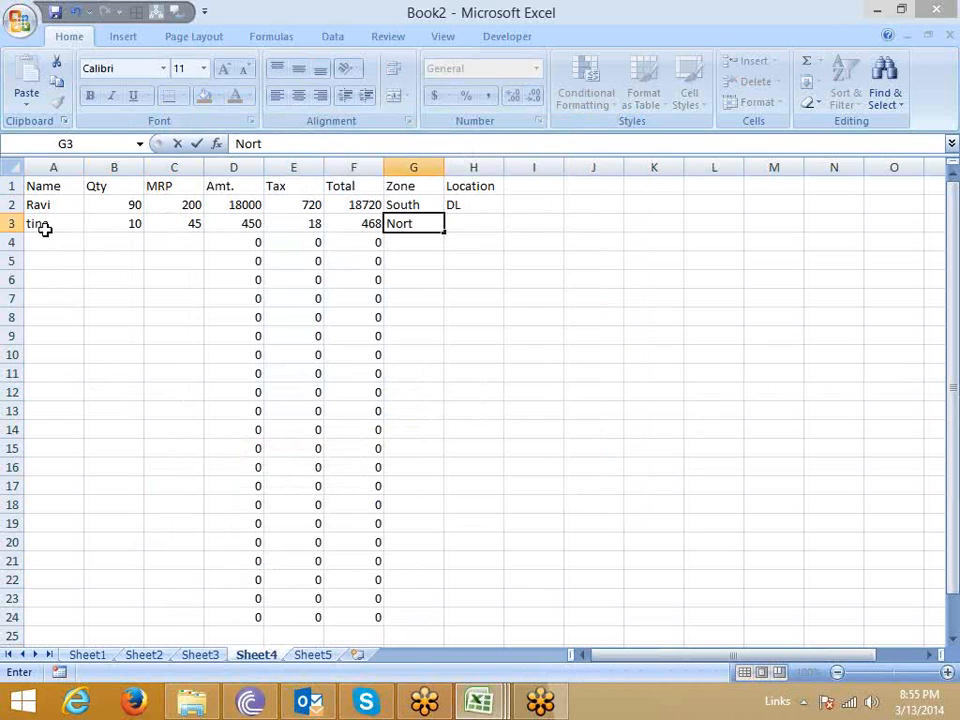
{"action": "type", "text": "h"}
{"action": "key", "text": "Tab"}
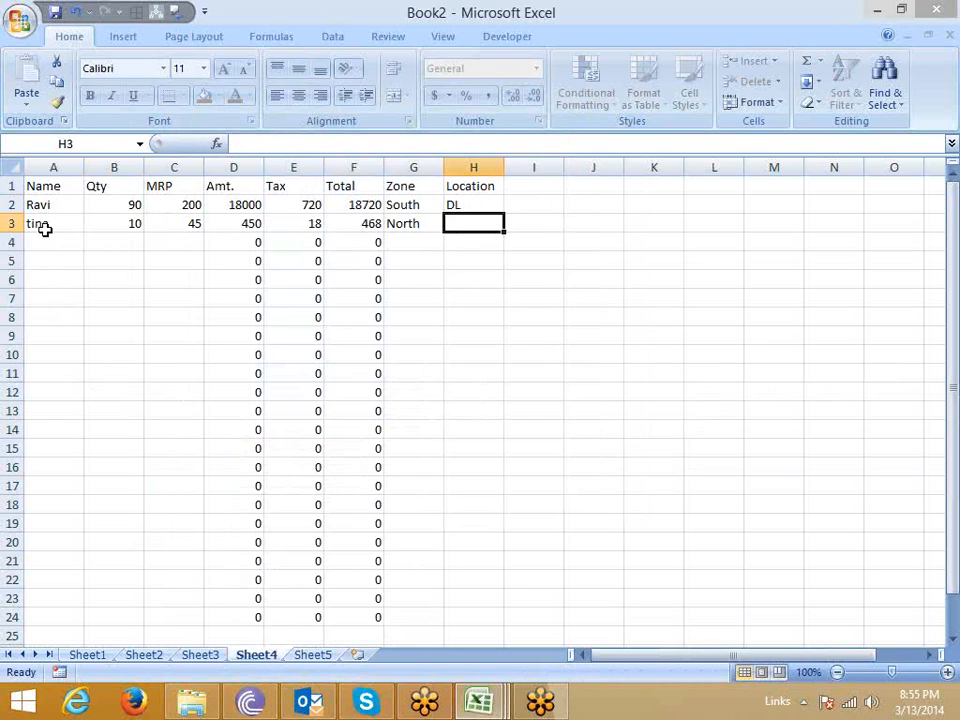
{"action": "type", "text": "DL"}
{"action": "key", "text": "Return"}
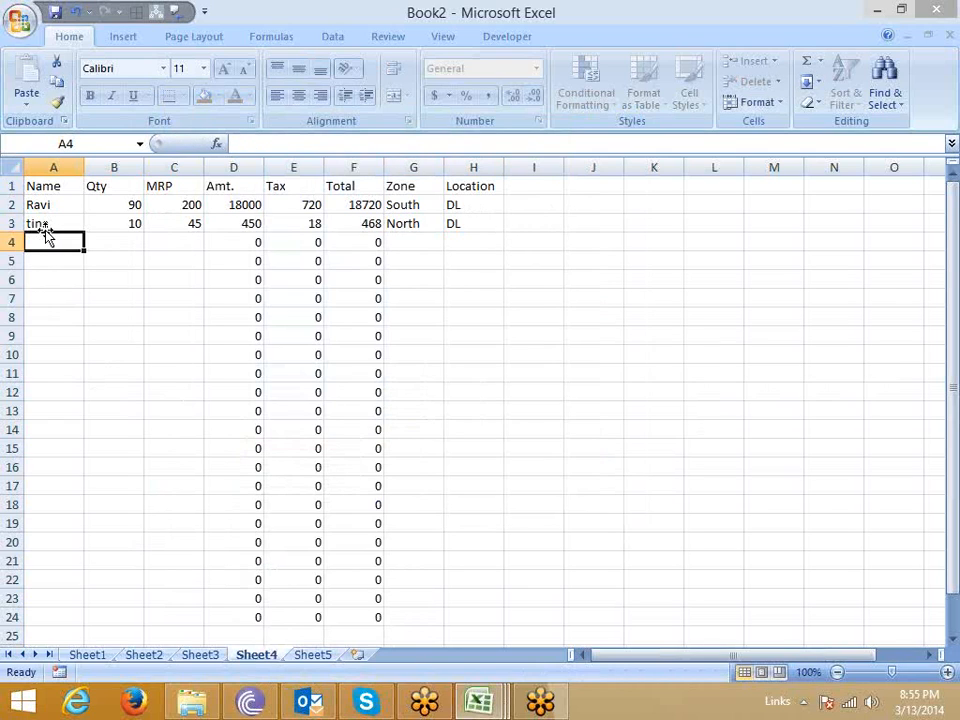
Check whether locked formula cells and unlocked input cells in rows 2 to 4 can be selected on the protected sheet.
{"action": "left_click", "coordinate": [281, 229]}
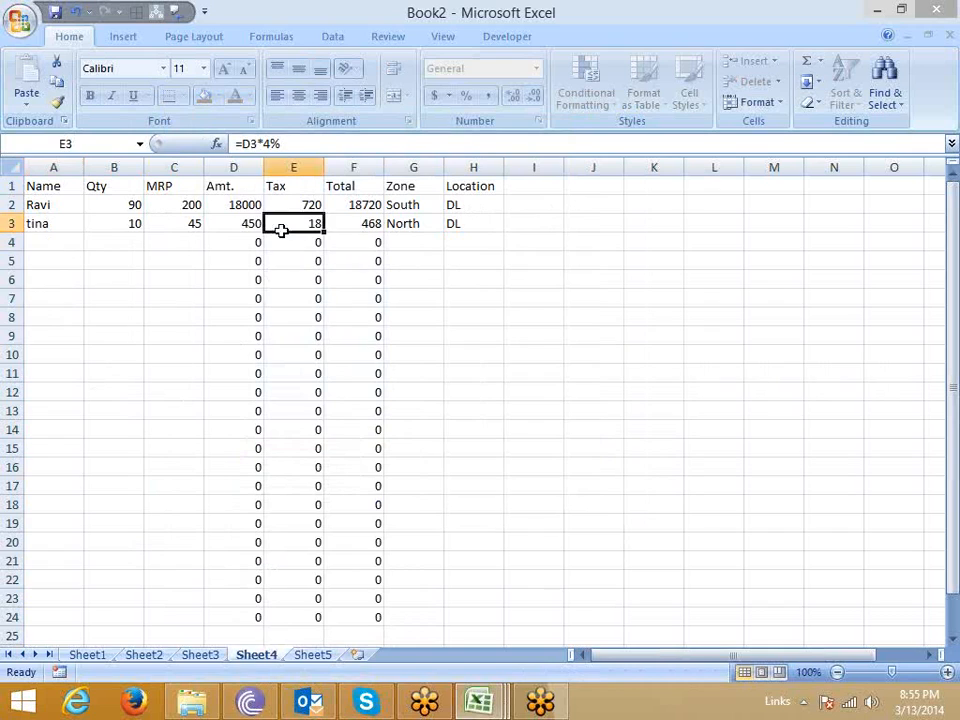
{"action": "left_click", "coordinate": [226, 209]}
{"action": "left_click", "coordinate": [278, 222]}
{"action": "left_click", "coordinate": [405, 232]}
{"action": "left_click", "coordinate": [502, 237]}
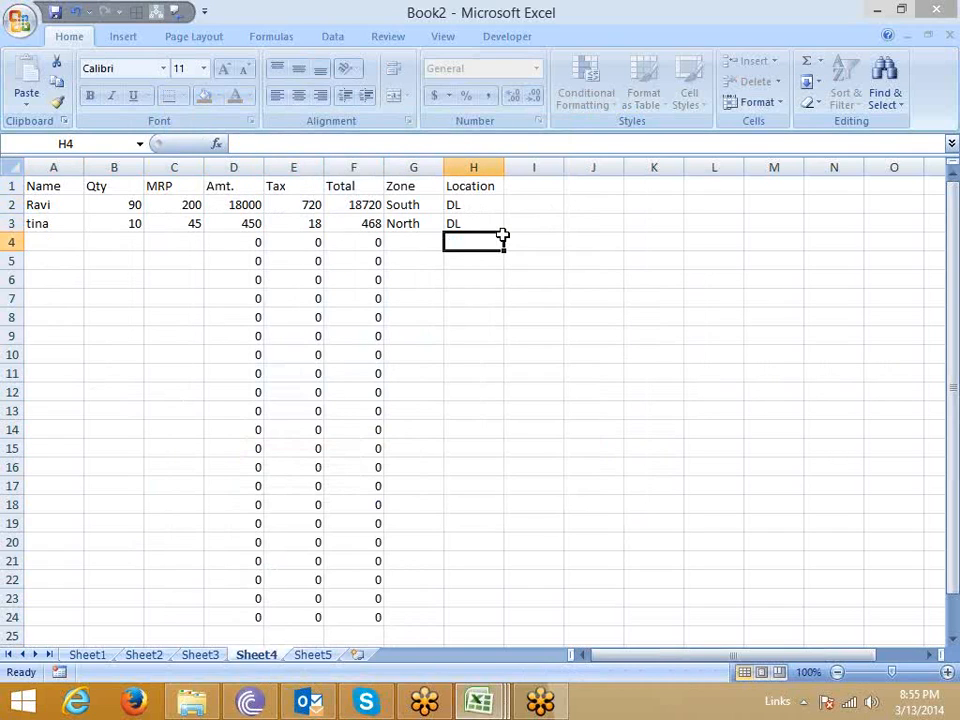
{"action": "left_click", "coordinate": [218, 246]}
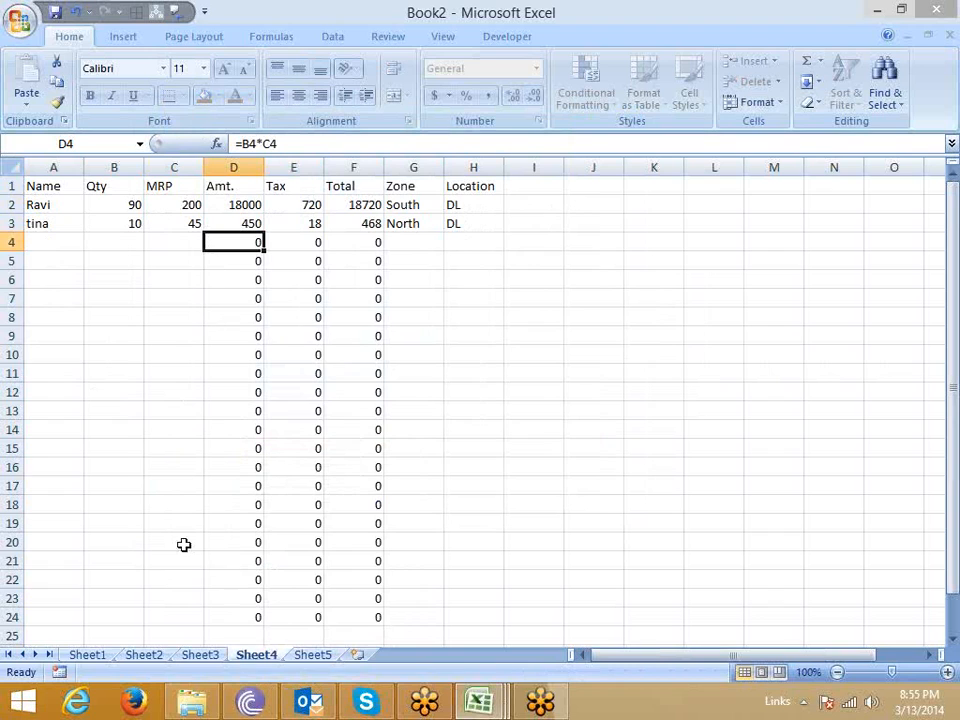
{"action": "left_click", "coordinate": [163, 249]}
{"action": "key", "text": "Right"}
{"action": "key", "text": "Right"}
Unprotect Sheet4 and protect it again without a password, disallowing the selection of locked cells.
{"action": "right_click", "coordinate": [250, 654]}
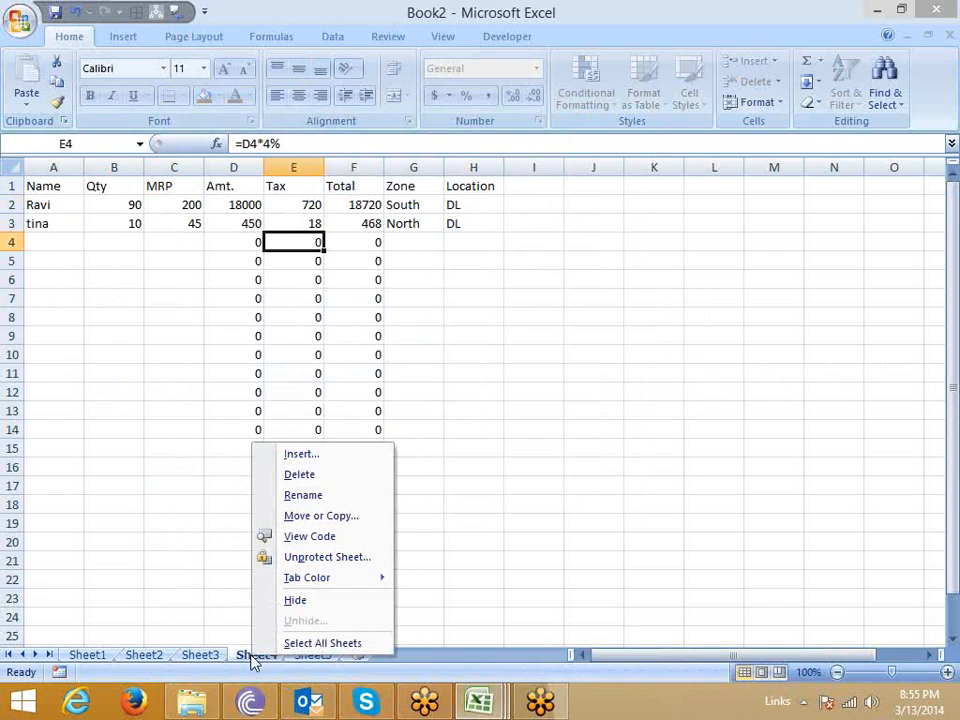
{"action": "left_click", "coordinate": [320, 557]}
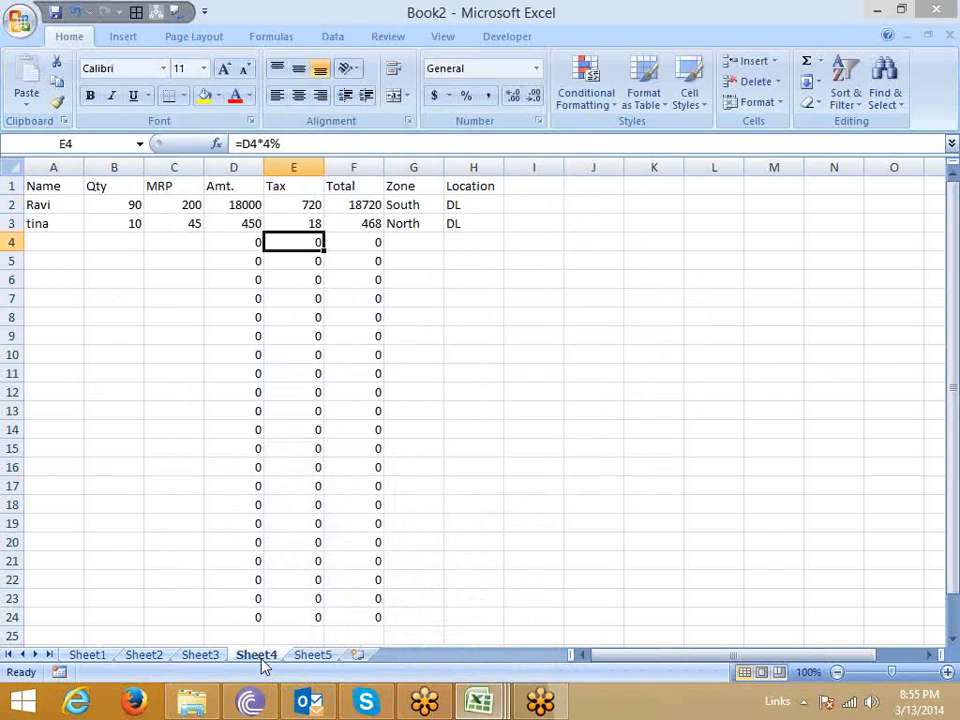
{"action": "right_click", "coordinate": [264, 661]}
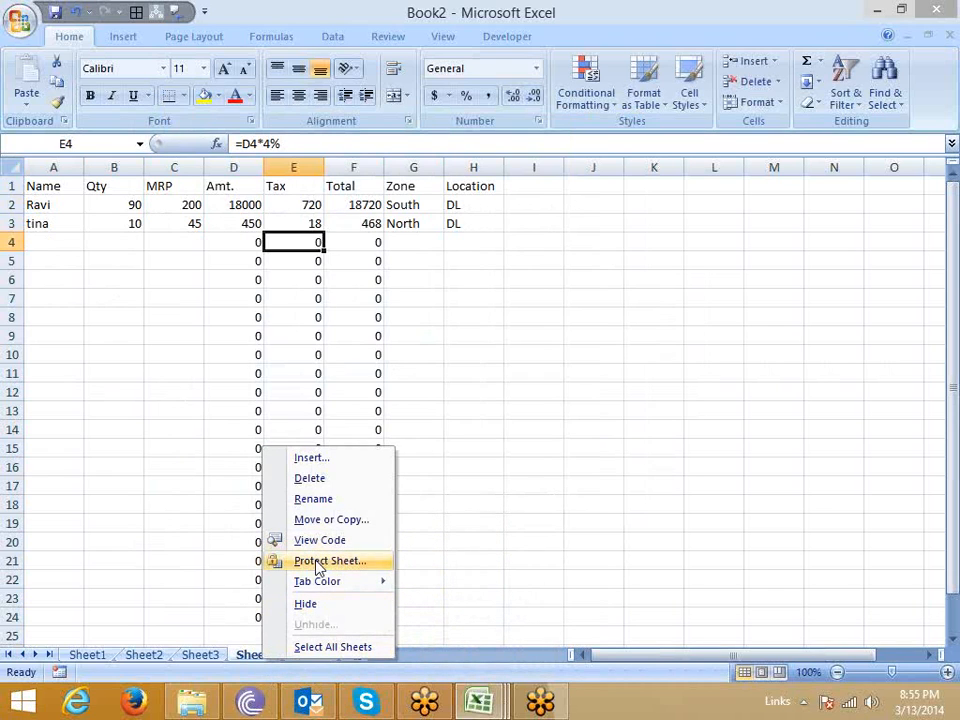
{"action": "left_click", "coordinate": [317, 563]}
{"action": "left_click", "coordinate": [211, 515]}
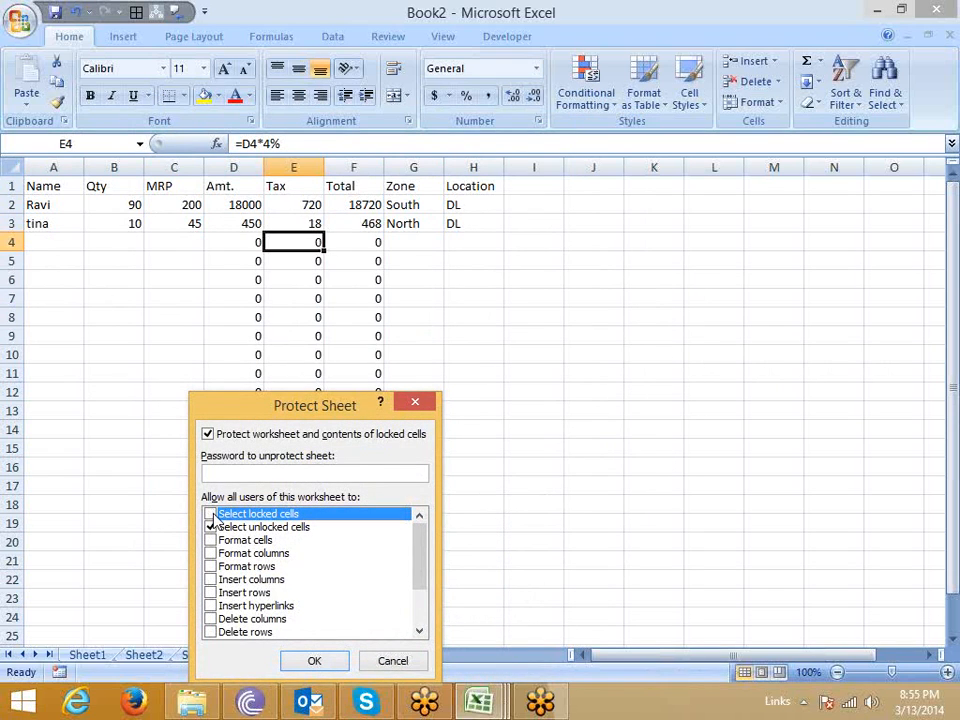
{"action": "left_click", "coordinate": [315, 661]}
Step back and forth through the unlocked cells of row 4, starting at B4, to test the cell navigation.
{"action": "left_click", "coordinate": [116, 238]}
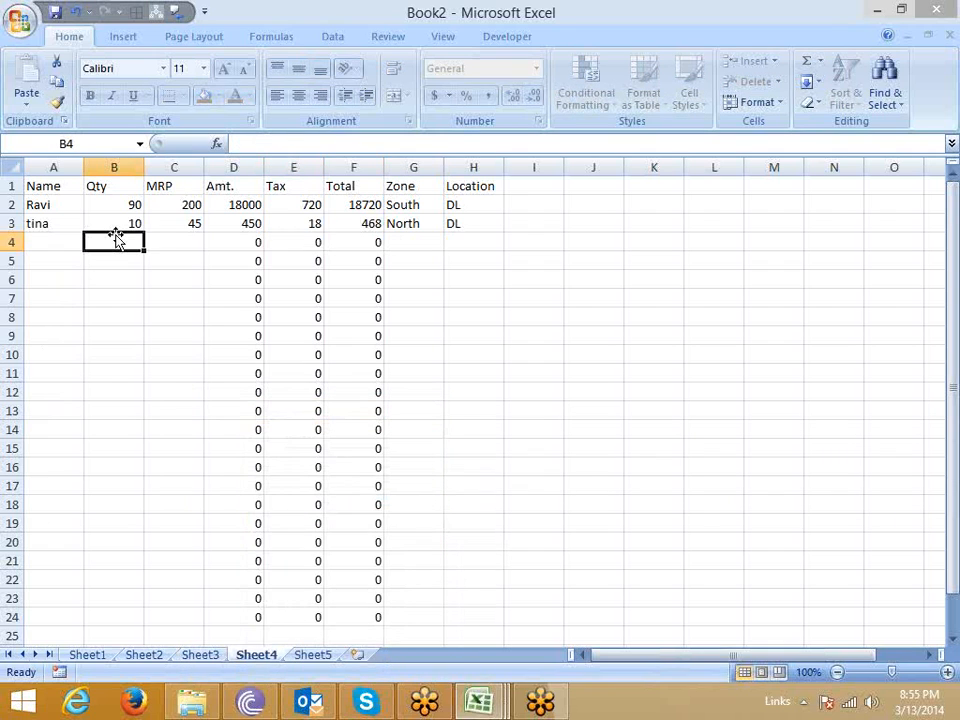
{"action": "key", "text": "Tab"}
{"action": "key", "text": "Tab"}
{"action": "key", "text": "shift+Tab"}
{"action": "key", "text": "shift+Tab"}
{"action": "key", "text": "Tab"}
{"action": "key", "text": "Tab"}
{"action": "key", "text": "shift+Tab"}
{"action": "key", "text": "Tab"}
{"action": "key", "text": "Tab"}
{"action": "key", "text": "Tab"}
{"action": "key", "text": "Tab"}
{"action": "key", "text": "Tab"}
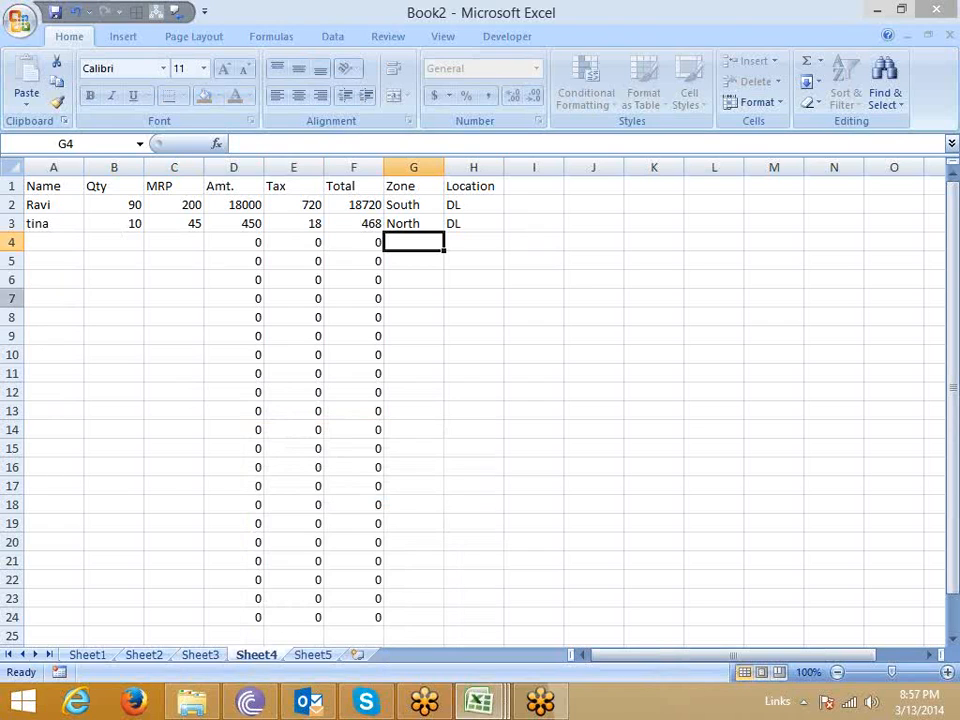
Test selecting the input cells in the Name, Qty, MRP, Zone and Location columns of row 4.
{"action": "left_click", "coordinate": [189, 244]}
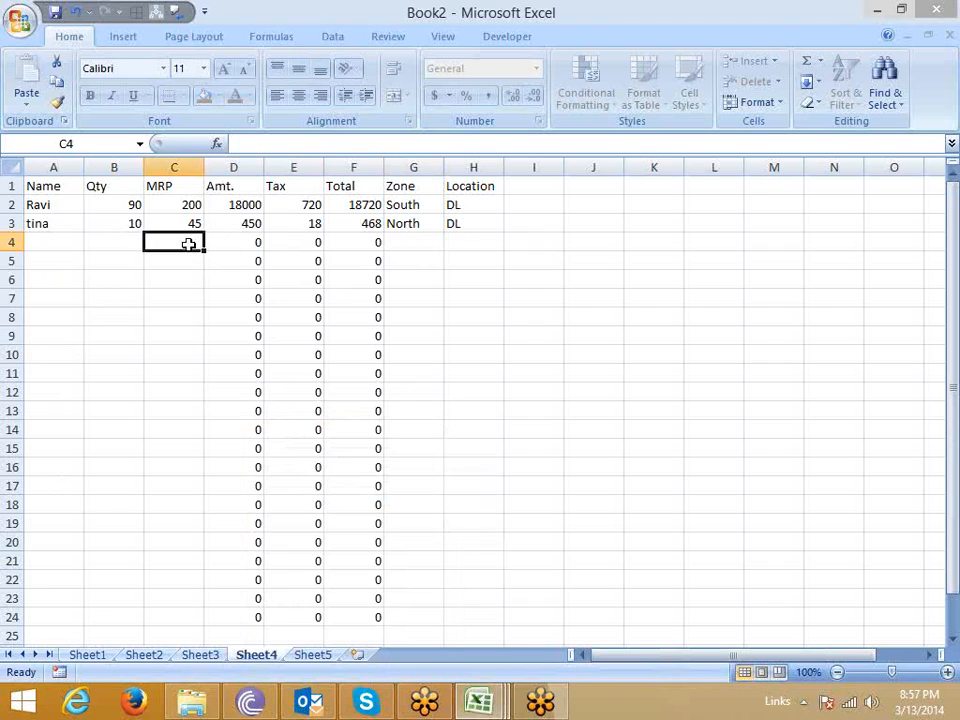
{"action": "left_click", "coordinate": [386, 242]}
{"action": "left_click", "coordinate": [93, 238]}
{"action": "left_click", "coordinate": [45, 242]}
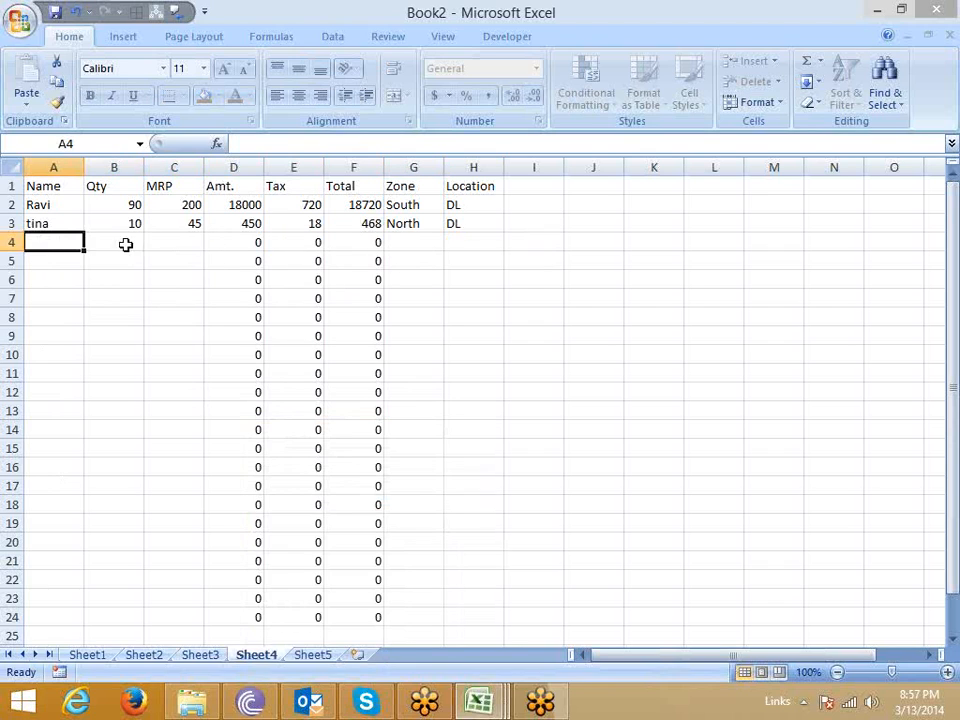
{"action": "left_click", "coordinate": [174, 249]}
{"action": "left_click", "coordinate": [422, 249]}
{"action": "left_click", "coordinate": [466, 247]}
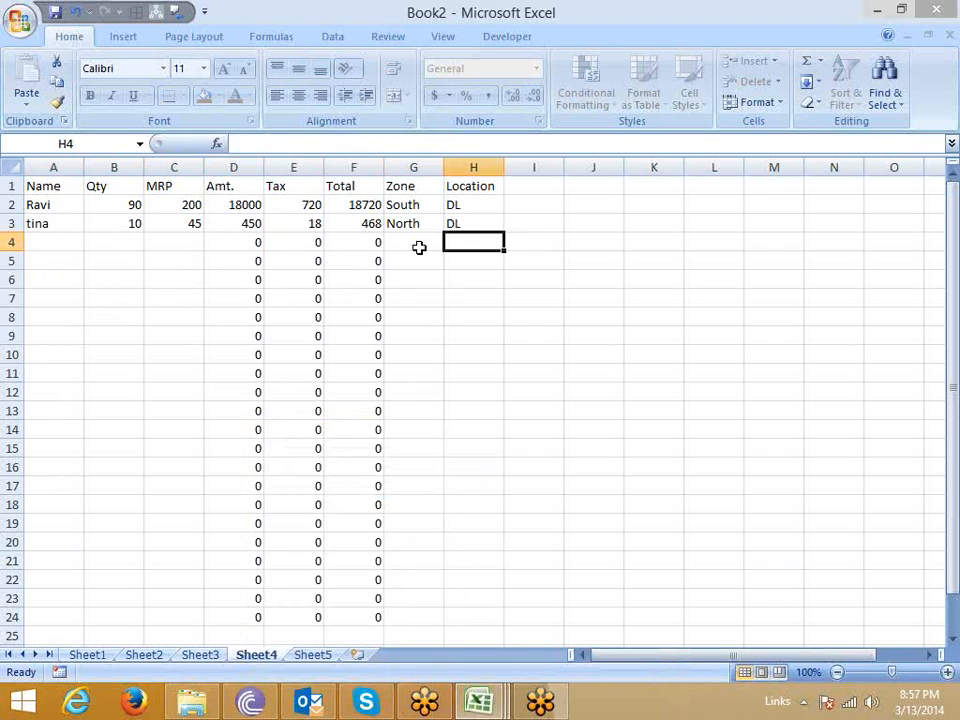
{"action": "left_click_drag", "start_coordinate": [418, 246], "coordinate": [116, 240]}
{"action": "left_click", "coordinate": [90, 298]}
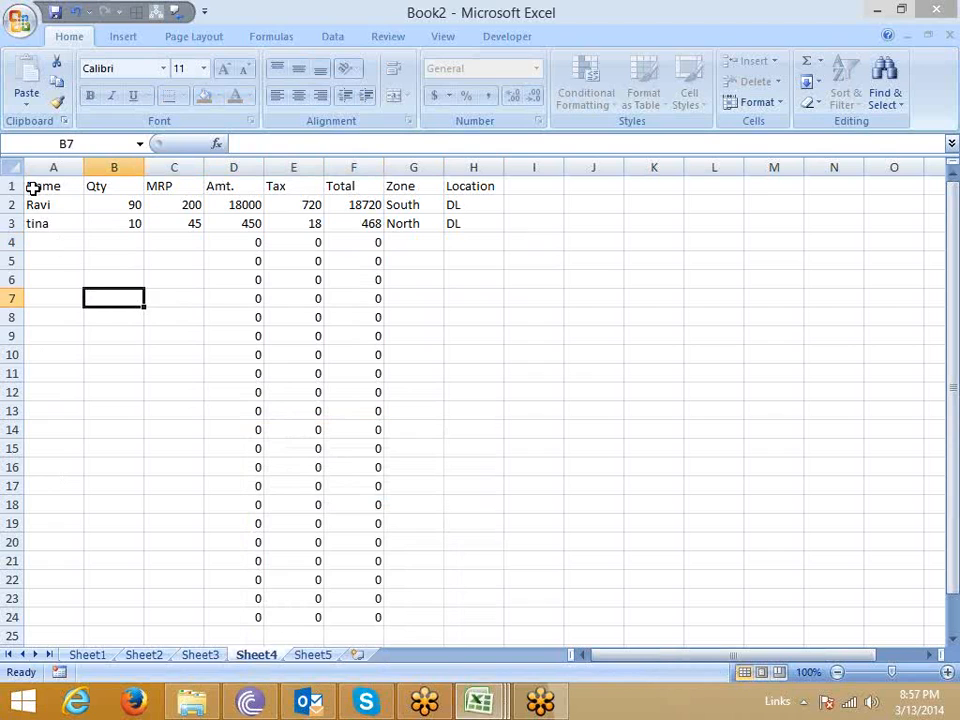
Copy the table range A1:H3 from Sheet4 to cell A1 of Sheet5 and check the pasted formulas in D3 and F3.
{"action": "left_click_drag", "start_coordinate": [30, 186], "coordinate": [497, 233]}
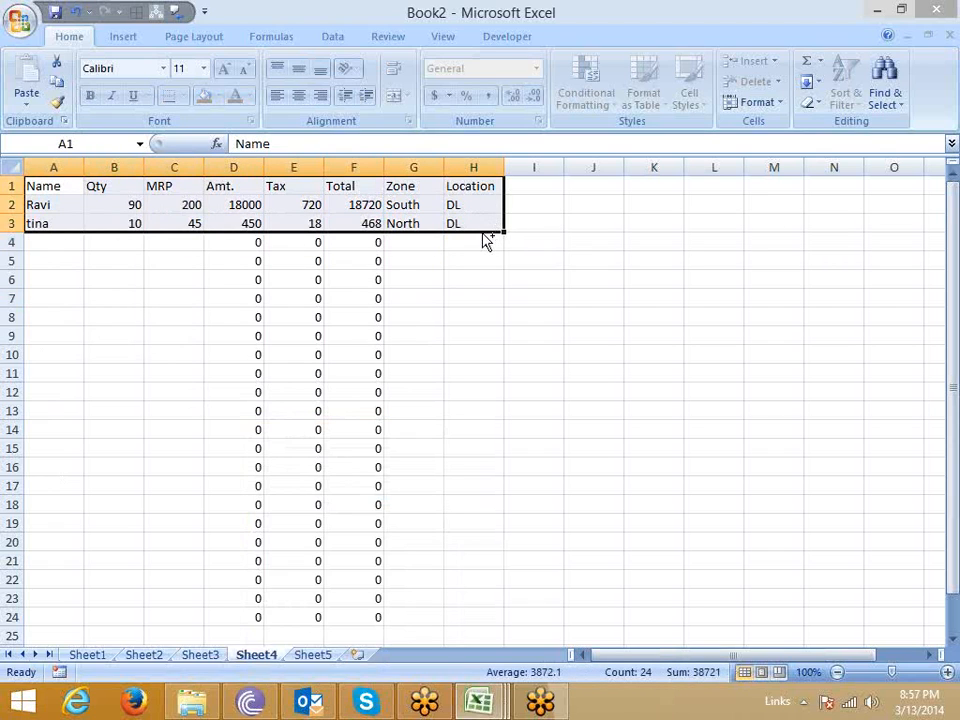
{"action": "key", "text": "ctrl+c"}
{"action": "left_click", "coordinate": [312, 655]}
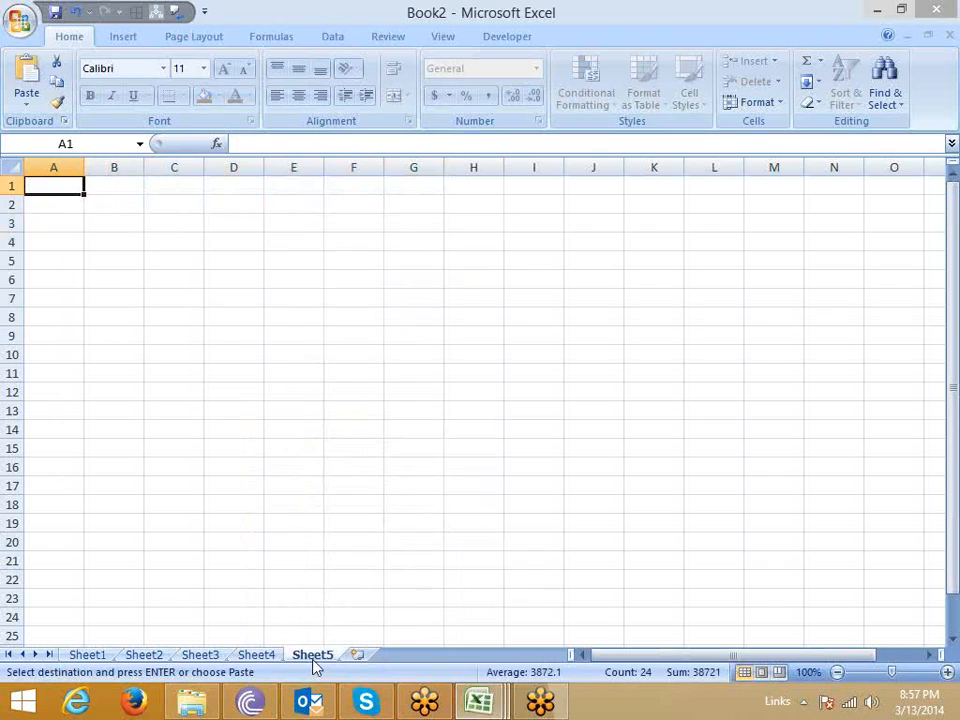
{"action": "key", "text": "ctrl+v"}
{"action": "left_click", "coordinate": [255, 224]}
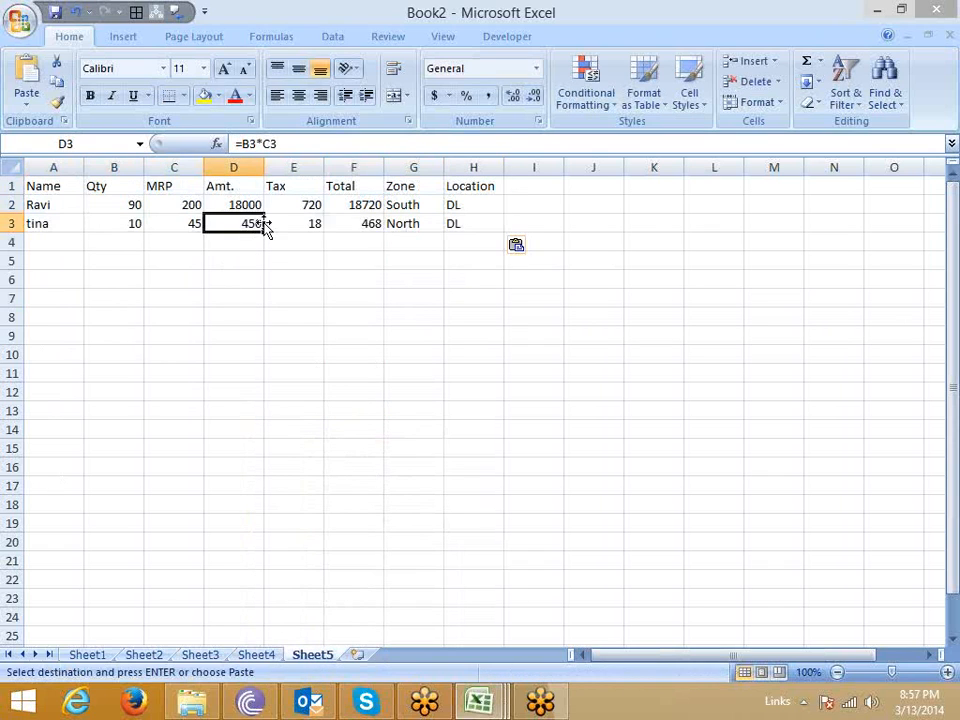
{"action": "left_click", "coordinate": [377, 223]}
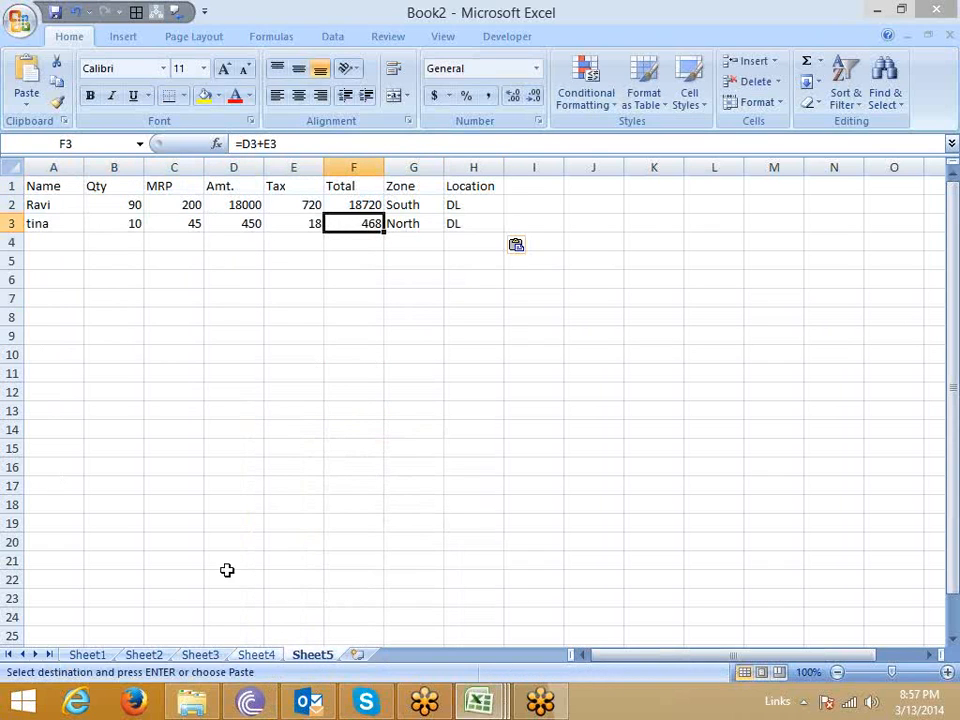
{"action": "left_click", "coordinate": [258, 655]}
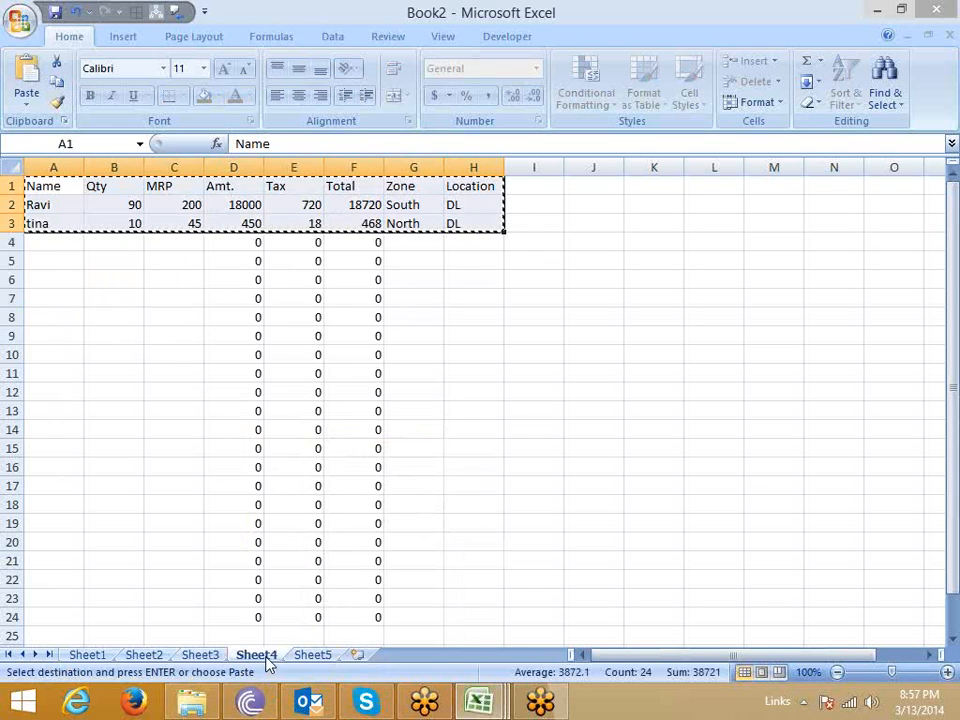
{"action": "type", "text": "`"}
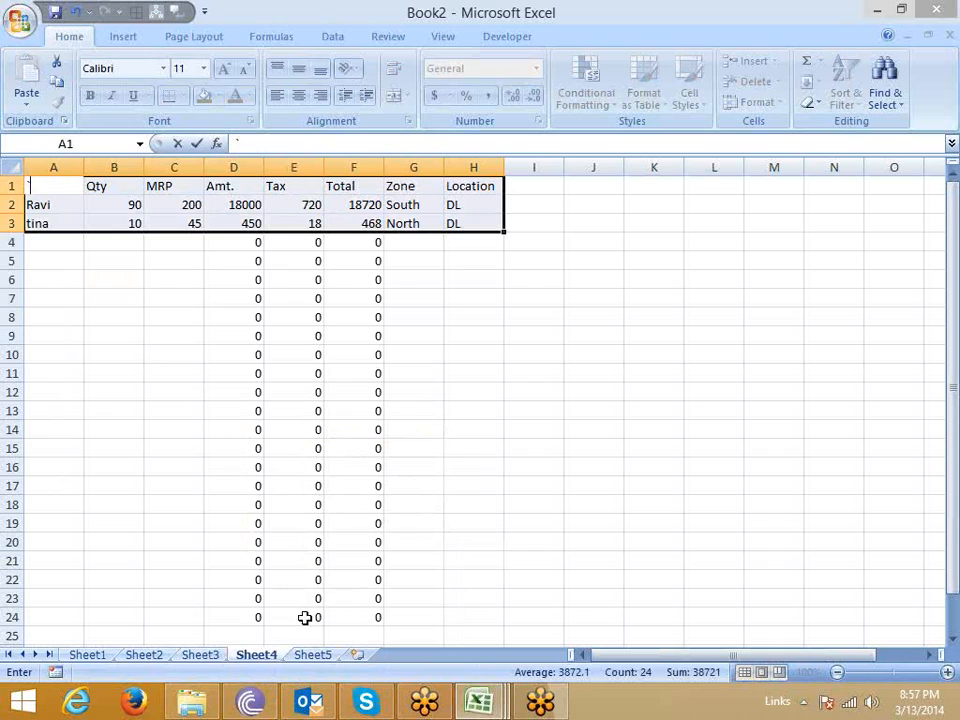
{"action": "left_click", "coordinate": [312, 654]}
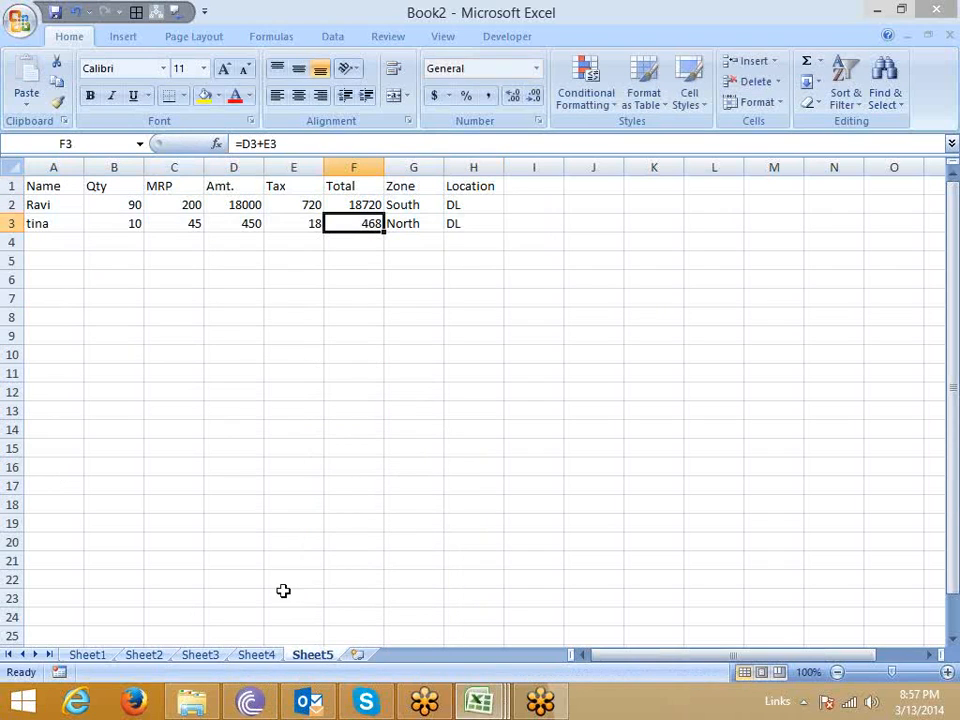
Turn on the Hidden protection attribute for the formula cells D2:F3 in Sheet5, keeping them Locked.
{"action": "left_click", "coordinate": [229, 221]}
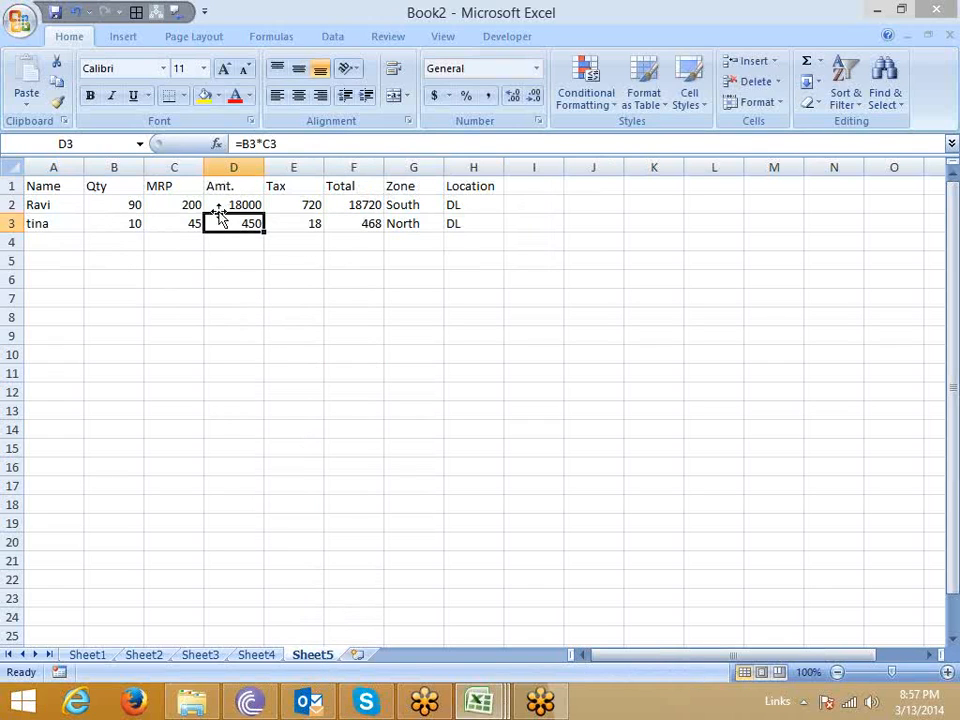
{"action": "left_click_drag", "start_coordinate": [224, 204], "coordinate": [347, 220]}
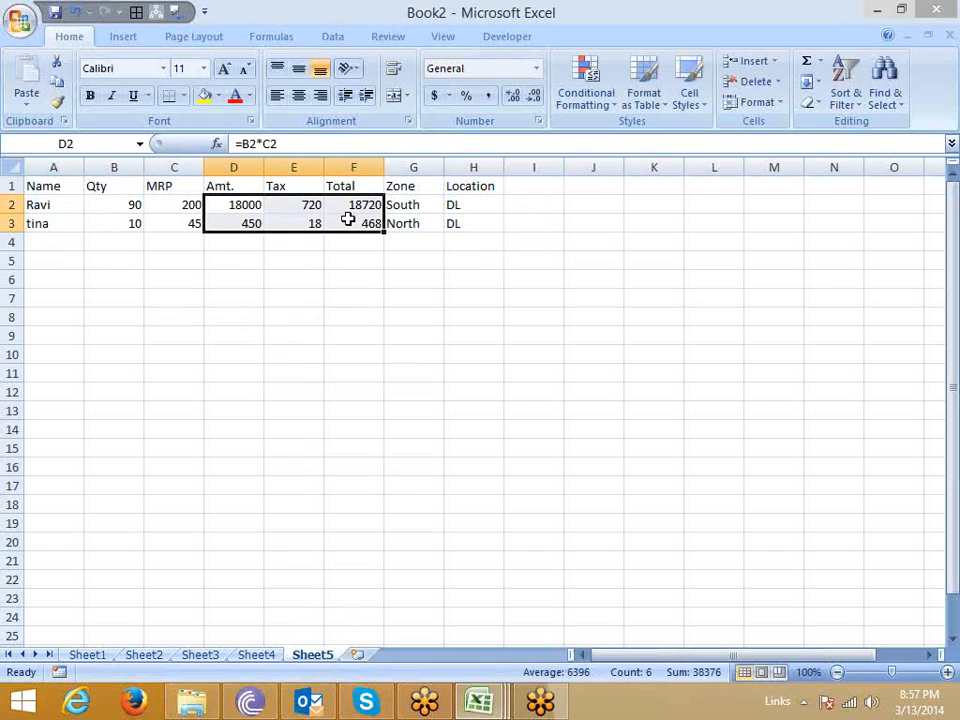
{"action": "right_click", "coordinate": [347, 220]}
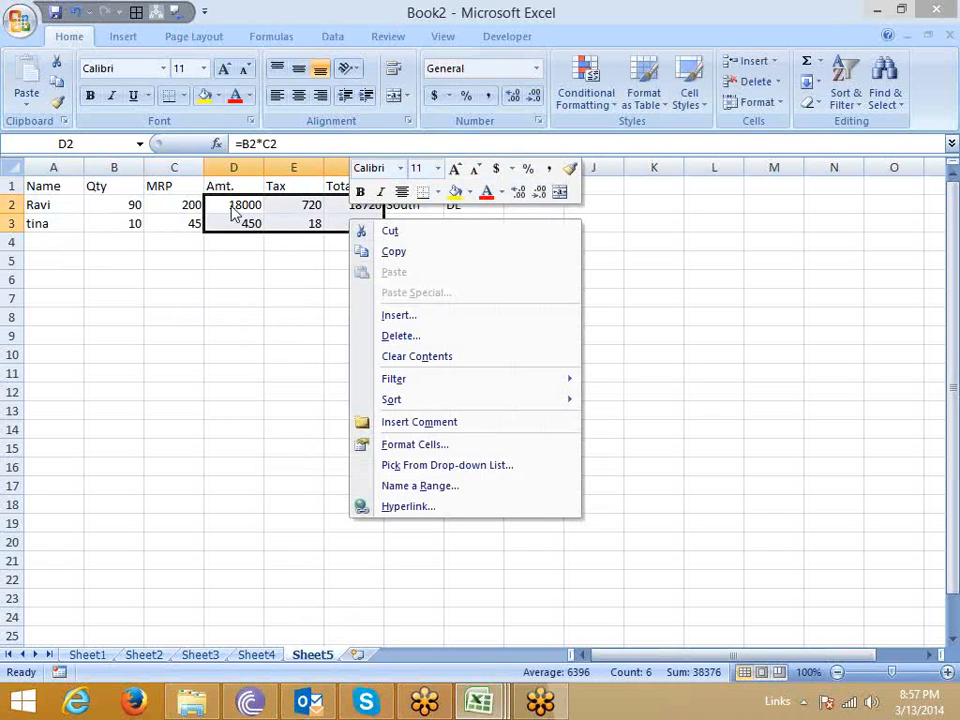
{"action": "key", "text": "Escape"}
{"action": "left_click_drag", "start_coordinate": [228, 203], "coordinate": [354, 223]}
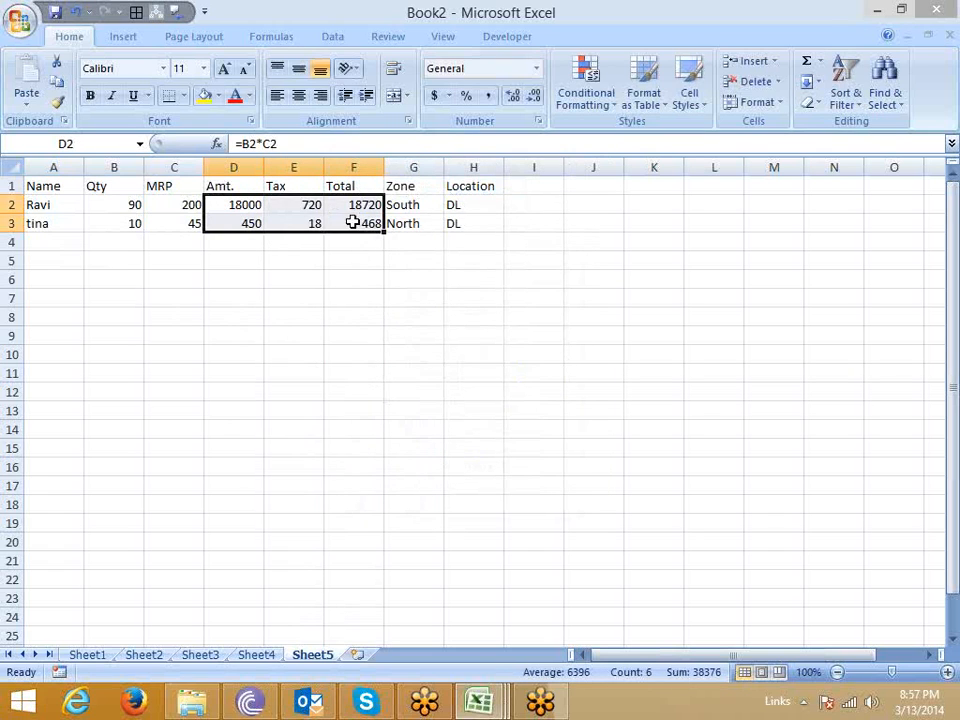
{"action": "right_click", "coordinate": [354, 223]}
{"action": "left_click", "coordinate": [409, 448]}
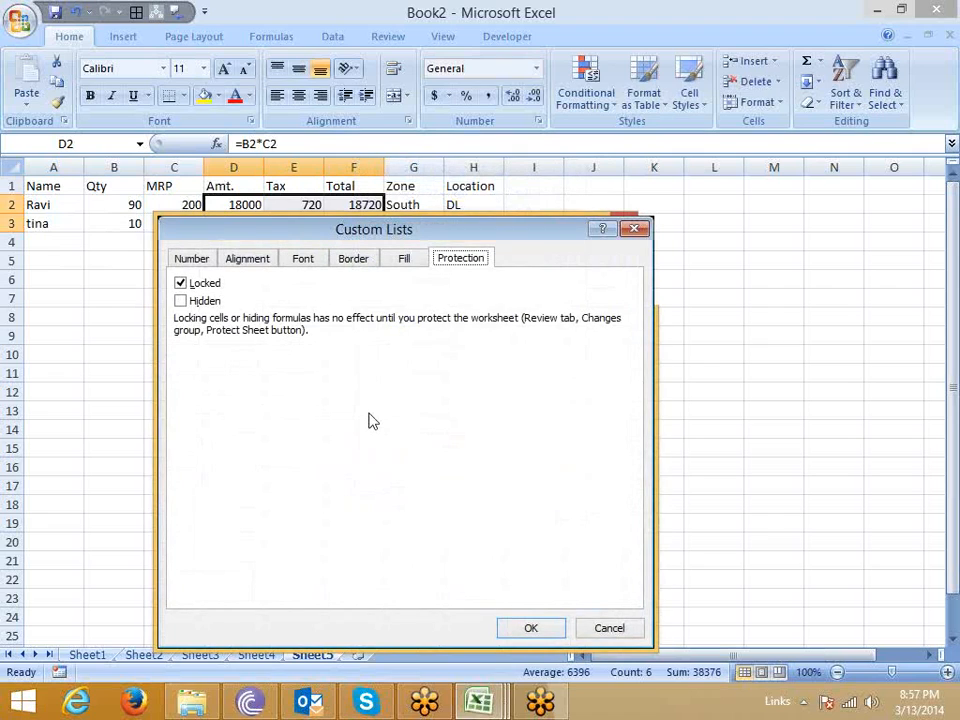
{"action": "left_click", "coordinate": [181, 300]}
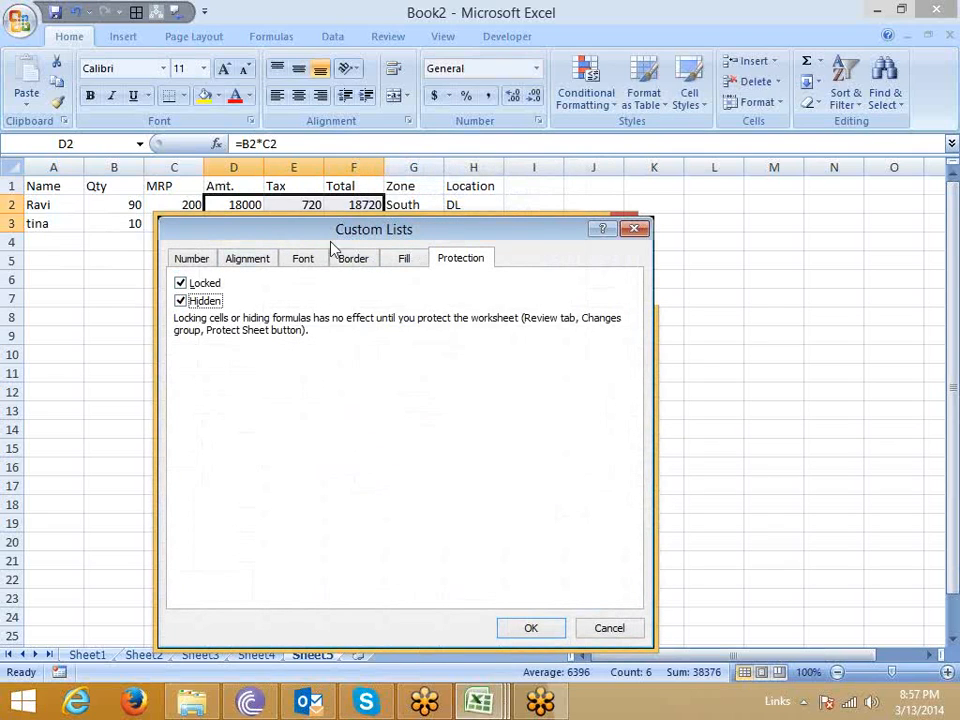
{"action": "left_click_drag", "start_coordinate": [369, 229], "coordinate": [276, 163]}
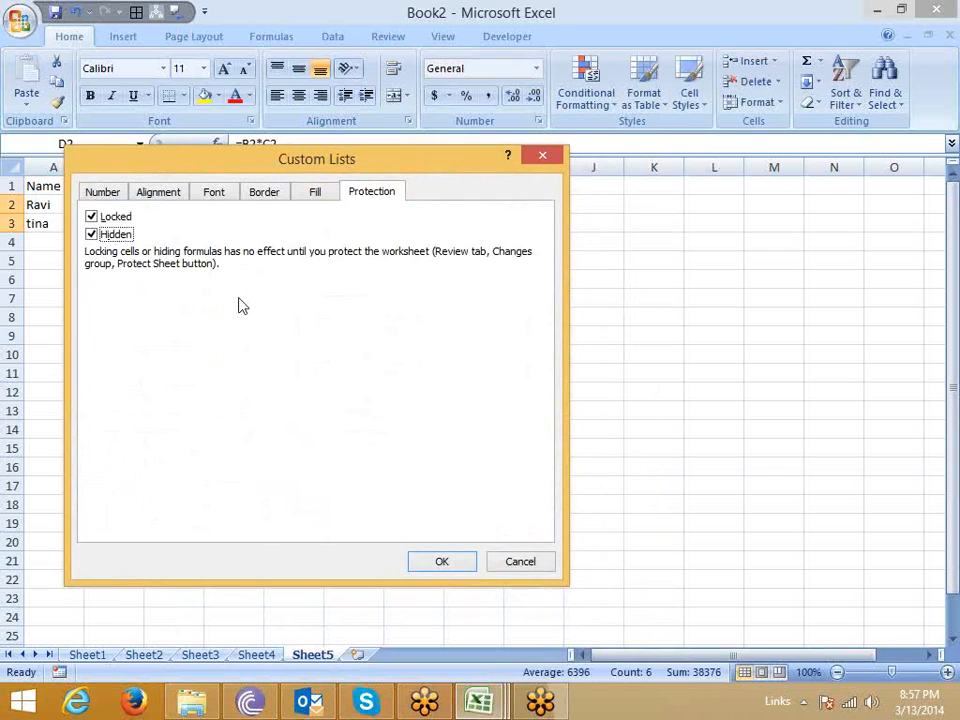
{"action": "left_click", "coordinate": [463, 561]}
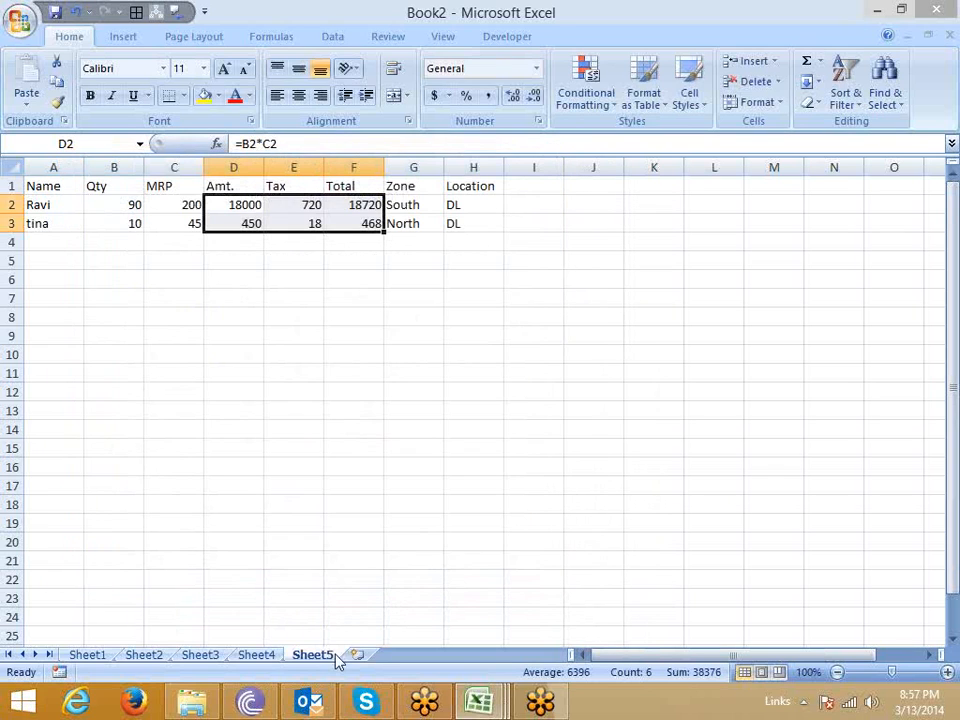
Protect Sheet5 without a password, allowing selection of locked and unlocked cells, and try to edit the formula in D3.
{"action": "right_click", "coordinate": [320, 660]}
{"action": "left_click", "coordinate": [388, 558]}
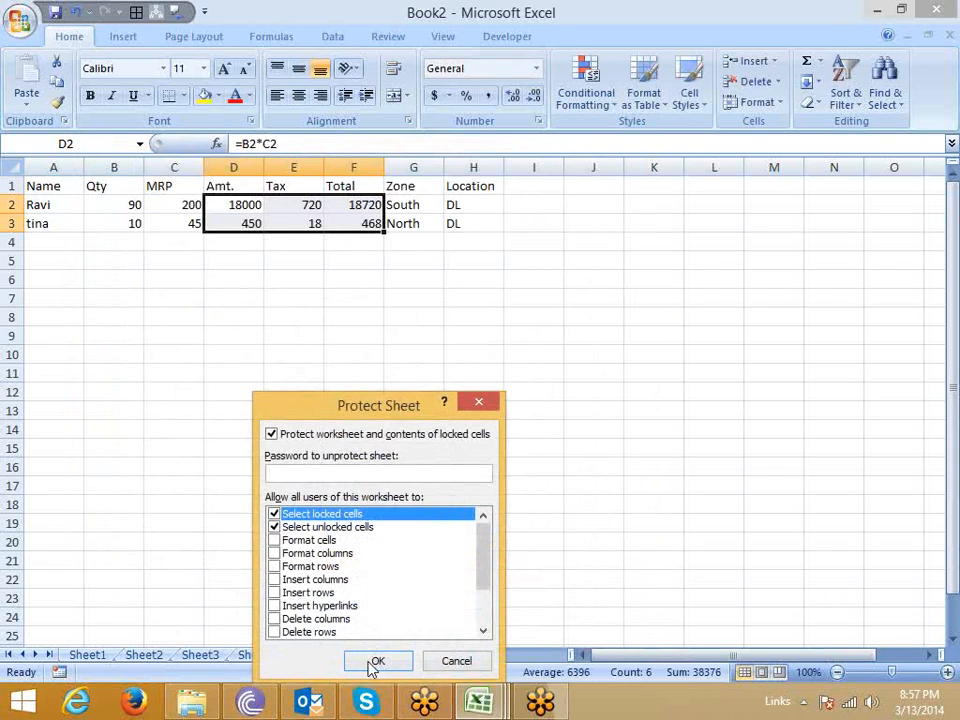
{"action": "left_click", "coordinate": [372, 662]}
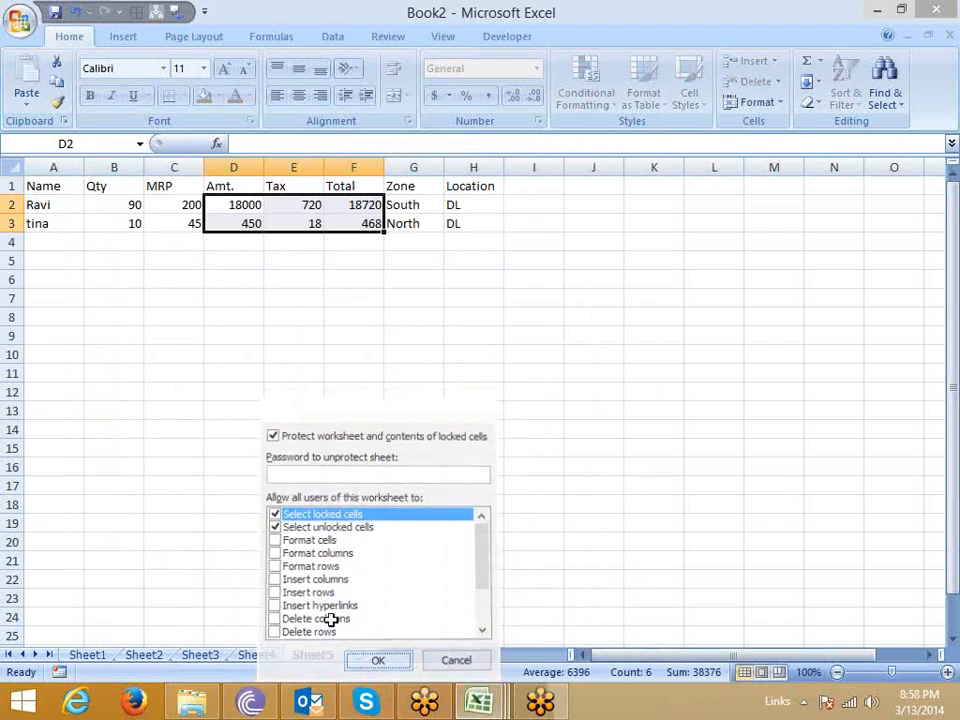
{"action": "left_click", "coordinate": [228, 223]}
{"action": "left_click", "coordinate": [247, 143]}
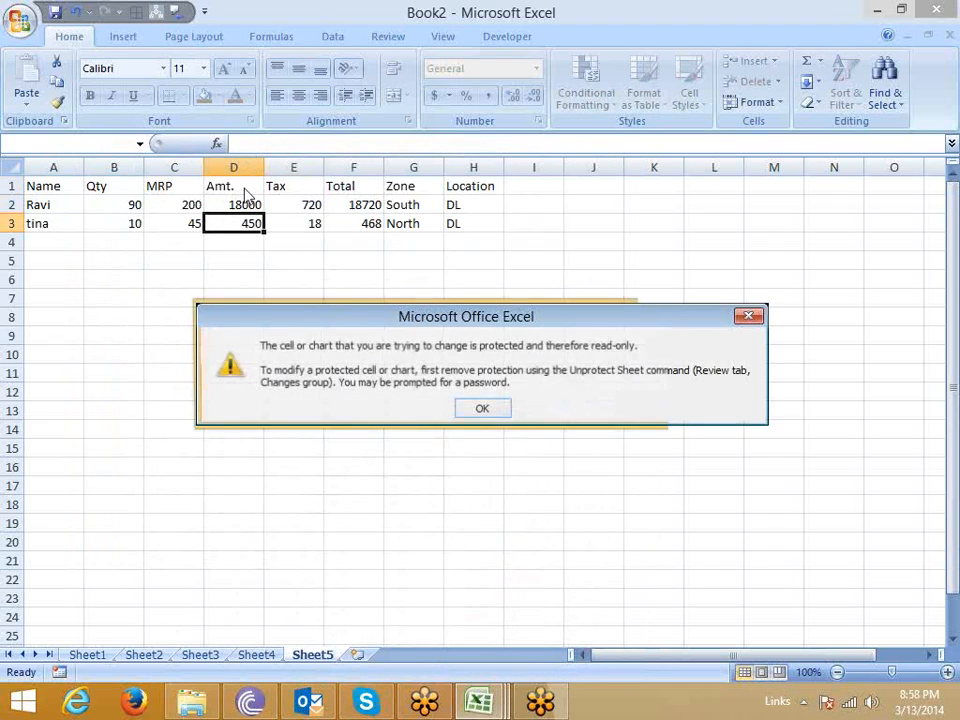
{"action": "key", "text": "Return"}
Change the MRP values on the protected sheet to 85 in C3 and 142 in C2.
{"action": "left_click", "coordinate": [170, 221]}
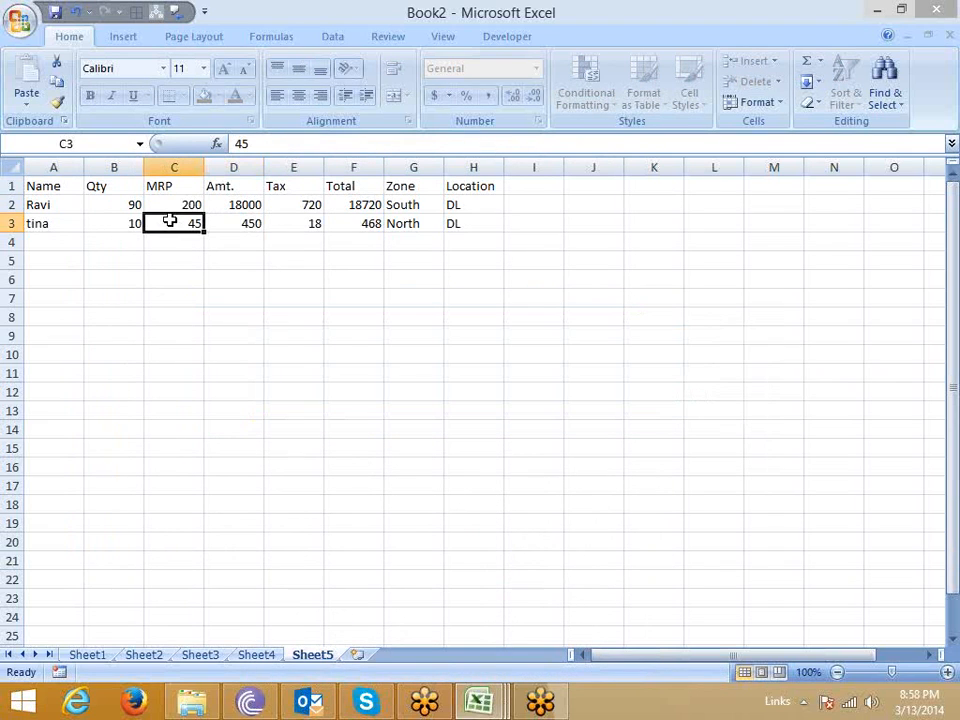
{"action": "type", "text": "85"}
{"action": "key", "text": "Return"}
{"action": "key", "text": "Up"}
{"action": "type", "text": "142"}
{"action": "key", "text": "Return"}
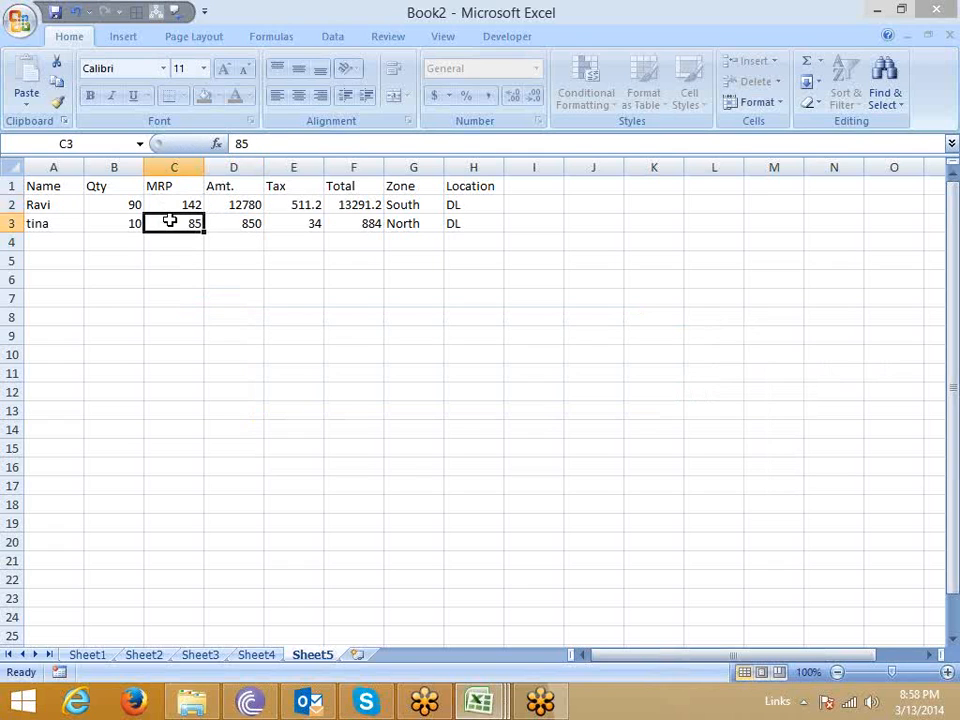
Move through the Amt., Tax and Total cells of row 2 to check whether their formulas are shown.
{"action": "key", "text": "Up"}
{"action": "key", "text": "Right"}
{"action": "key", "text": "Right"}
{"action": "key", "text": "Right"}
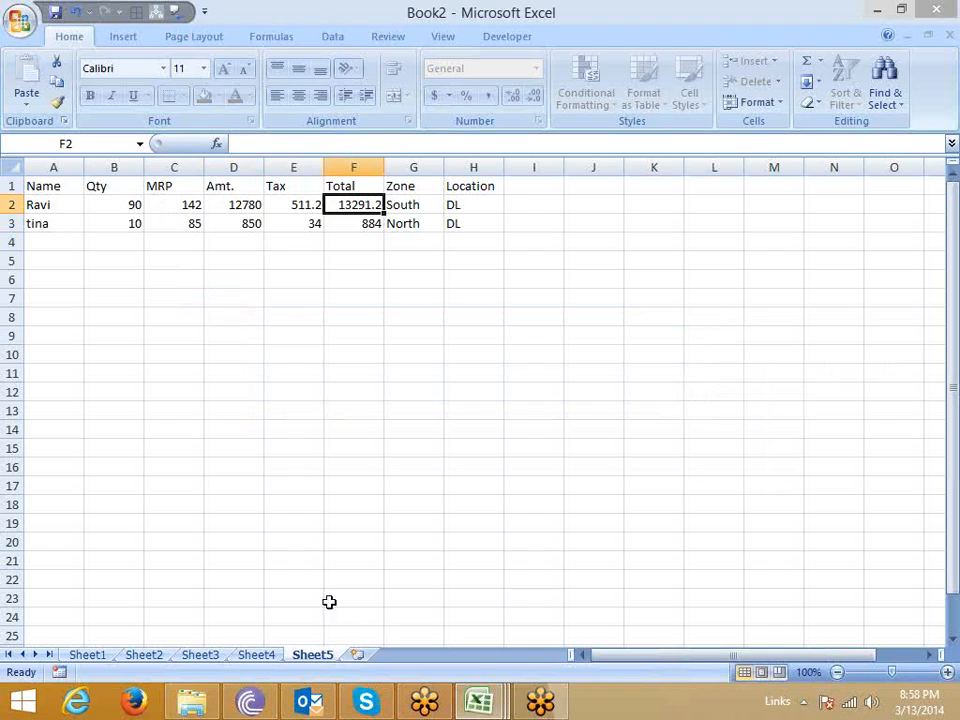
Copy the table range A1:H3 from Sheet5 and paste it at A1 of a new sheet.
{"action": "left_click", "coordinate": [82, 188]}
{"action": "left_click_drag", "start_coordinate": [83, 192], "coordinate": [8, 188]}
{"action": "left_click", "coordinate": [448, 242]}
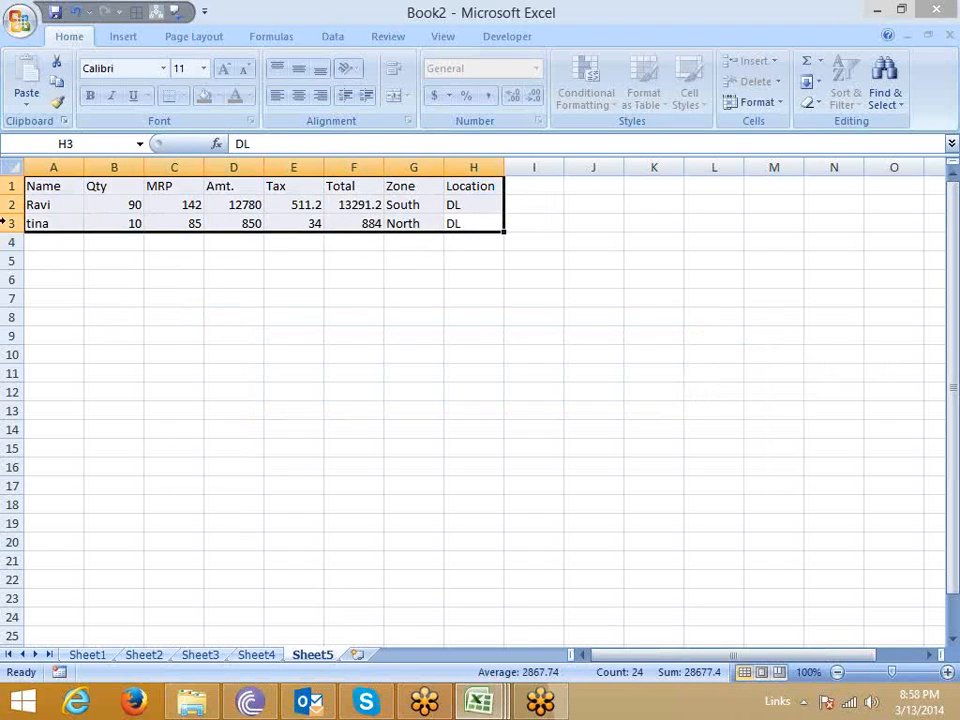
{"action": "key", "text": "ctrl+c"}
{"action": "left_click", "coordinate": [355, 656]}
{"action": "key", "text": "ctrl+v"}
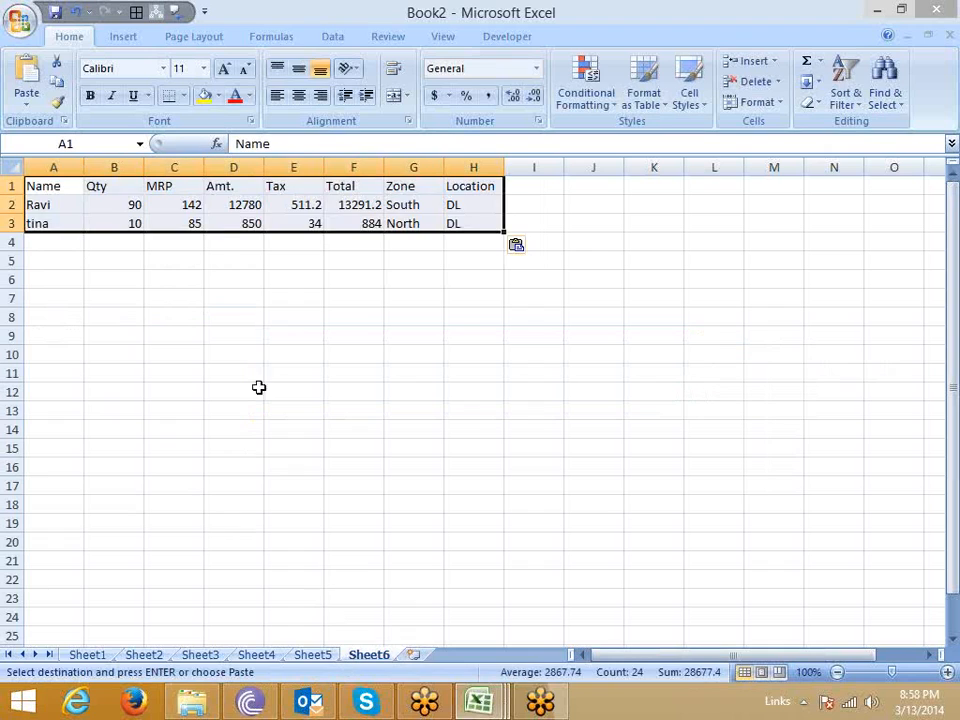
Compare the pasted content of D2 in Sheet6 with the protected formula cells D2 and E3 in Sheet5.
{"action": "left_click", "coordinate": [223, 205]}
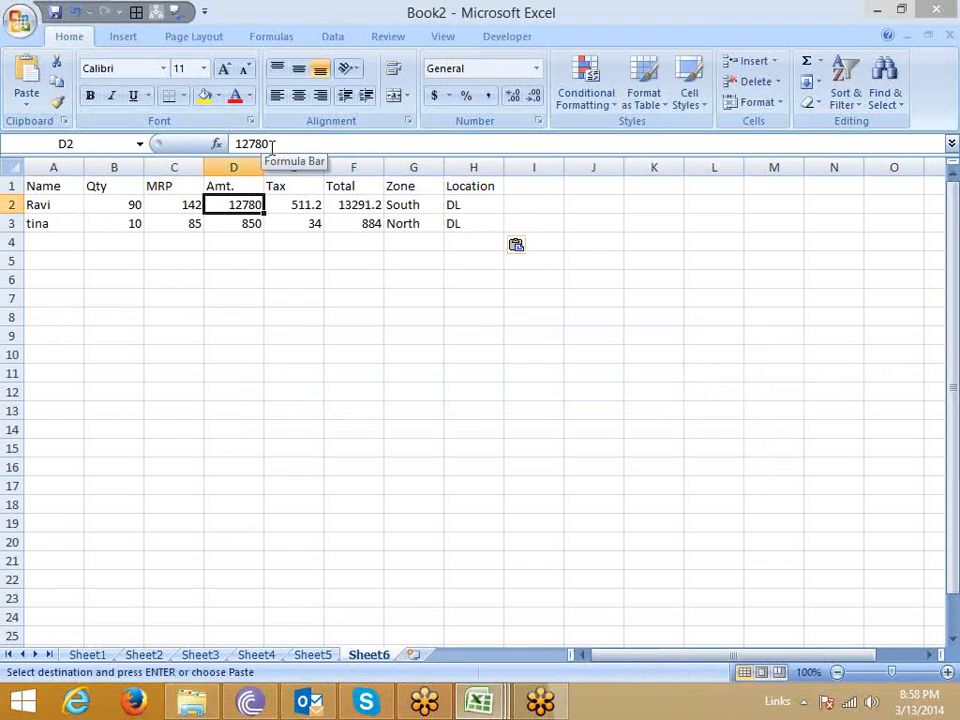
{"action": "left_click", "coordinate": [315, 655]}
{"action": "left_click", "coordinate": [230, 204]}
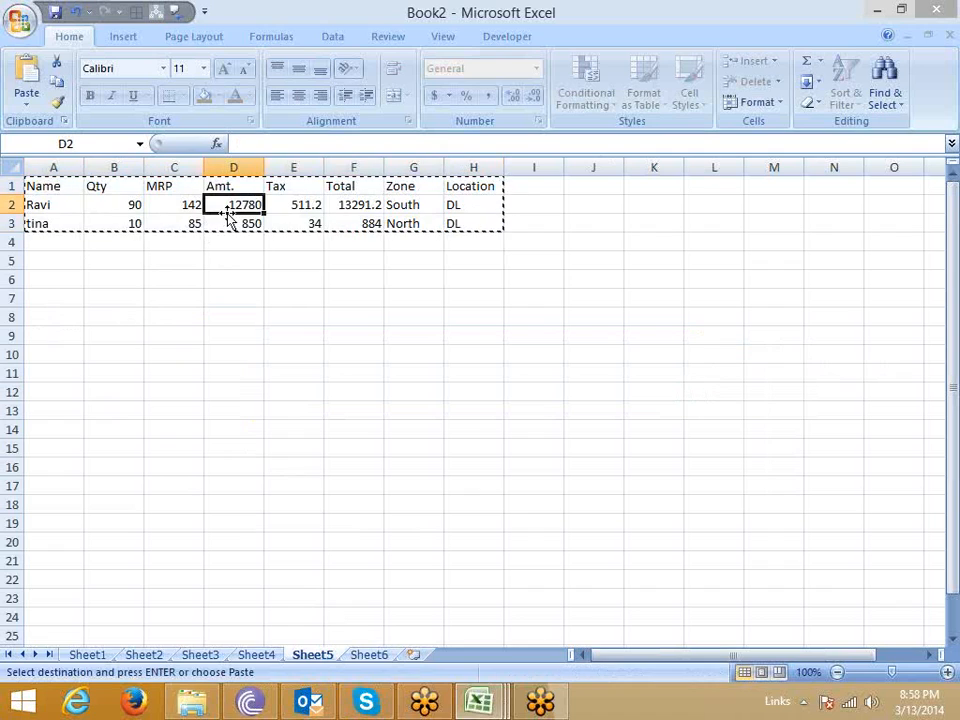
{"action": "left_click", "coordinate": [305, 222]}
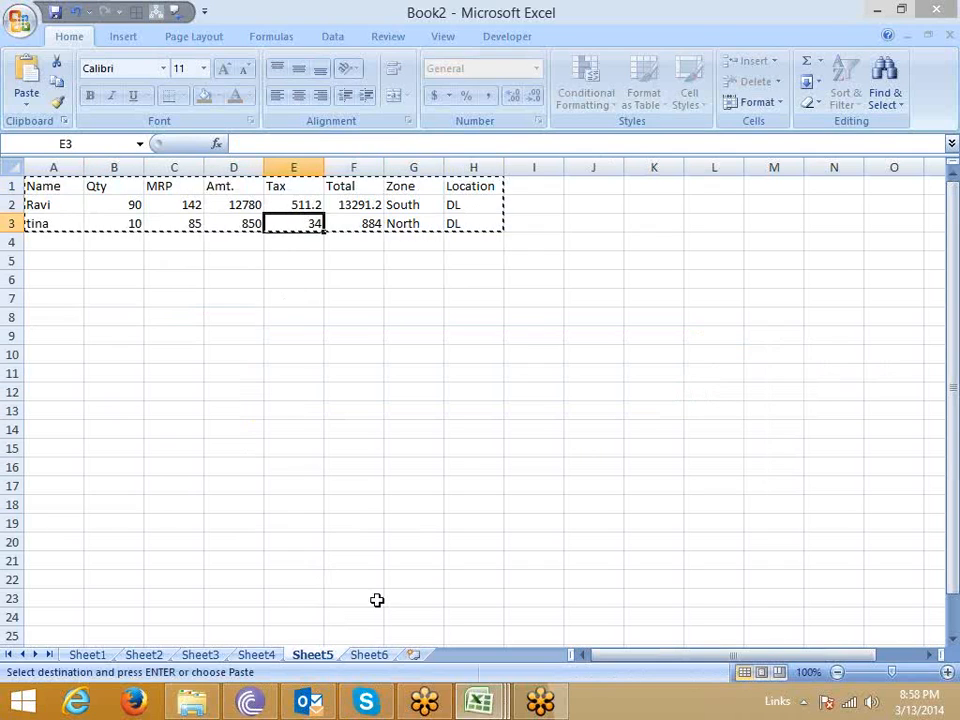
{"action": "left_click", "coordinate": [386, 656]}
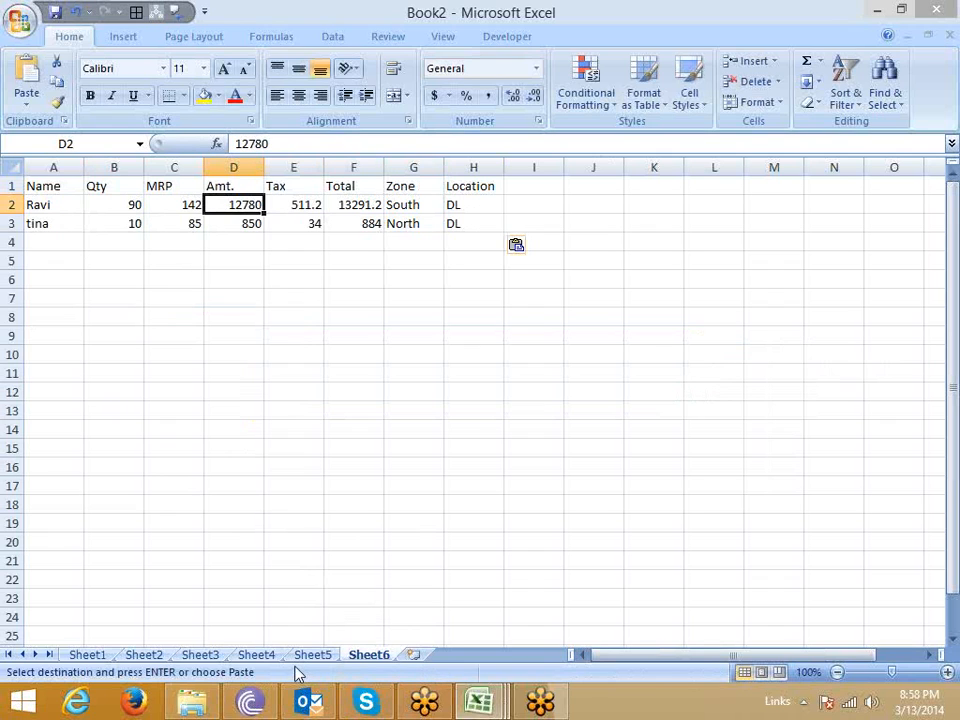
{"action": "left_click", "coordinate": [240, 658]}
{"action": "left_click", "coordinate": [208, 657]}
{"action": "left_click", "coordinate": [160, 657]}
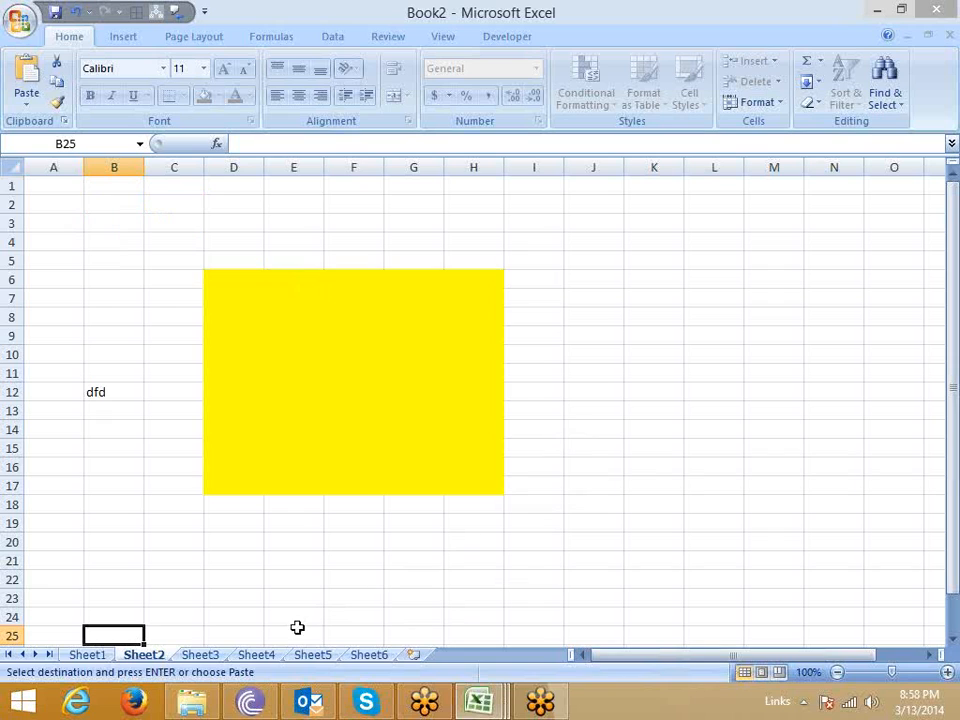
Delete Sheet4 from the workbook and confirm the deletion.
{"action": "left_click", "coordinate": [268, 656]}
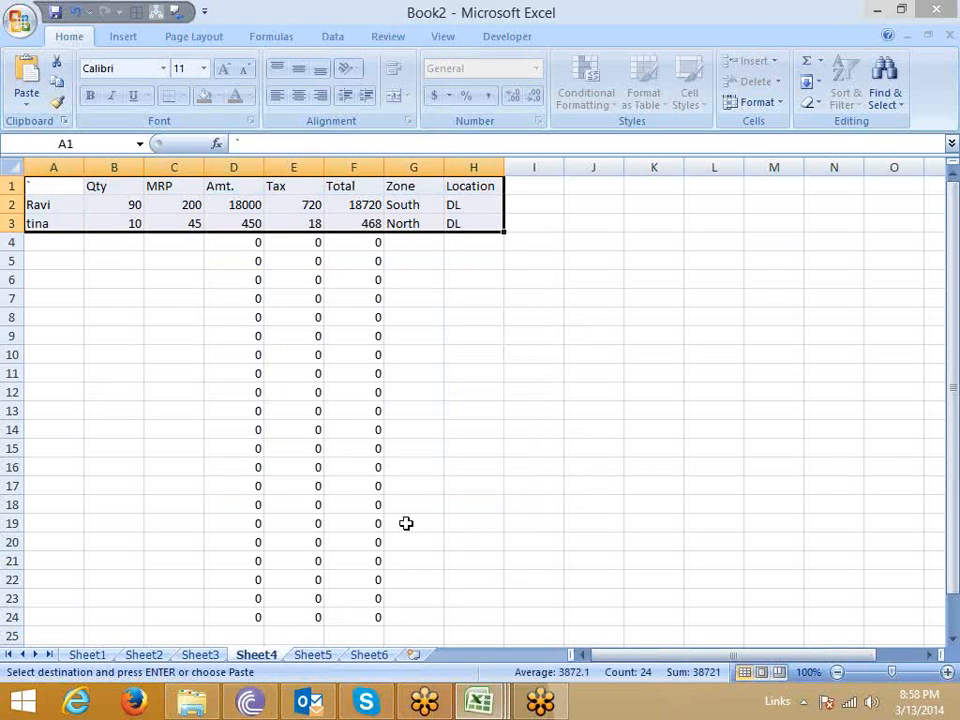
{"action": "key", "text": "ctrl+n"}
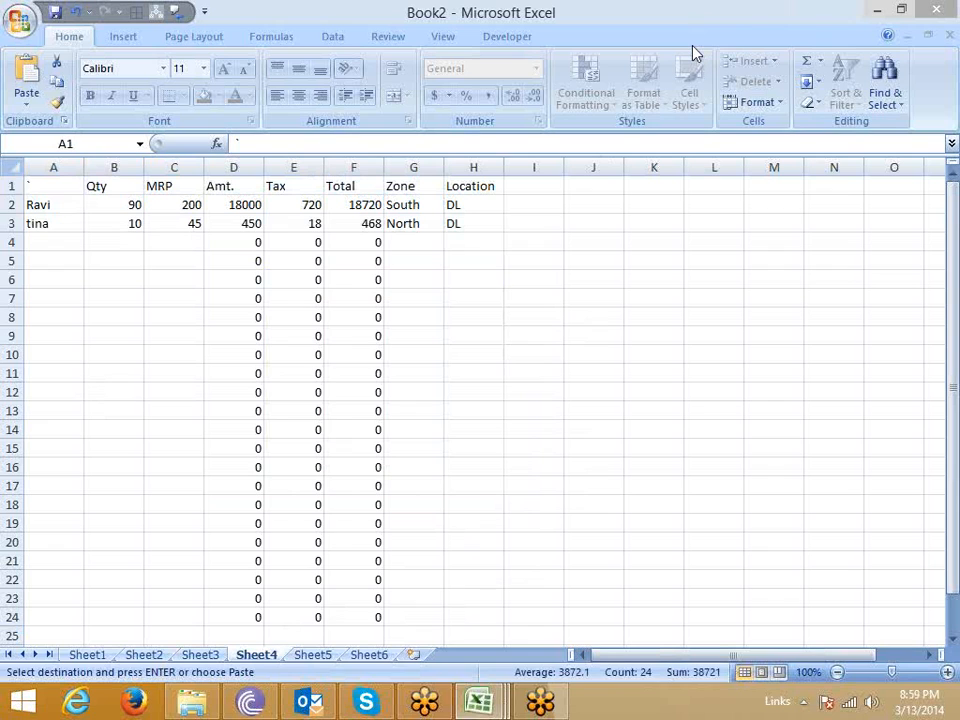
{"action": "right_click", "coordinate": [264, 654]}
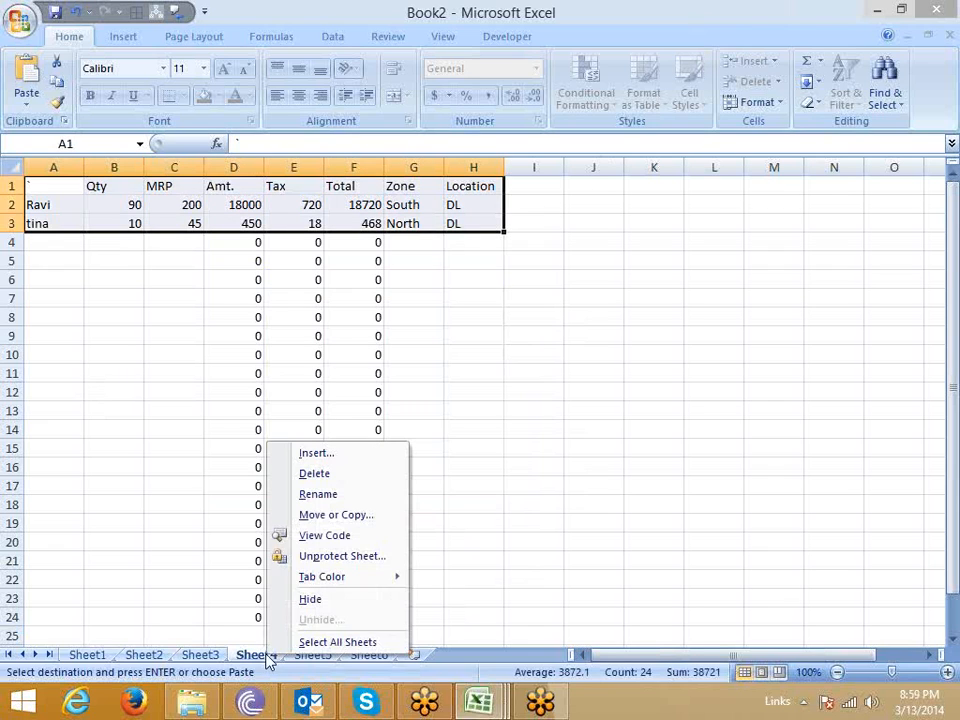
{"action": "left_click", "coordinate": [320, 475]}
{"action": "left_click", "coordinate": [446, 398]}
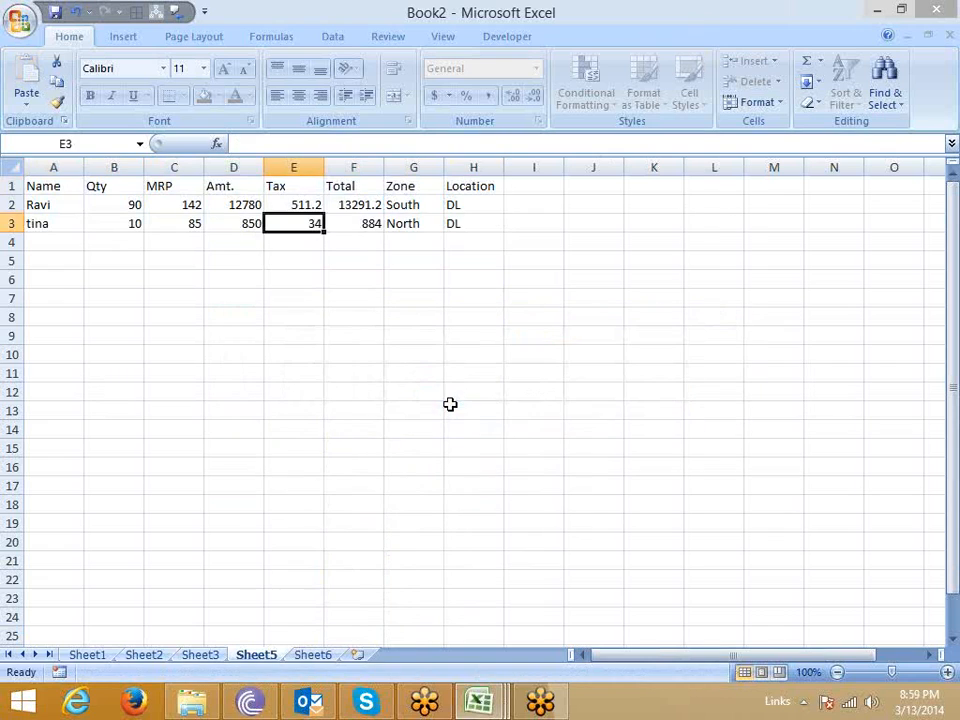
Protect the workbook structure without a password and check which sheet commands are available for Sheet5.
{"action": "left_click", "coordinate": [489, 317]}
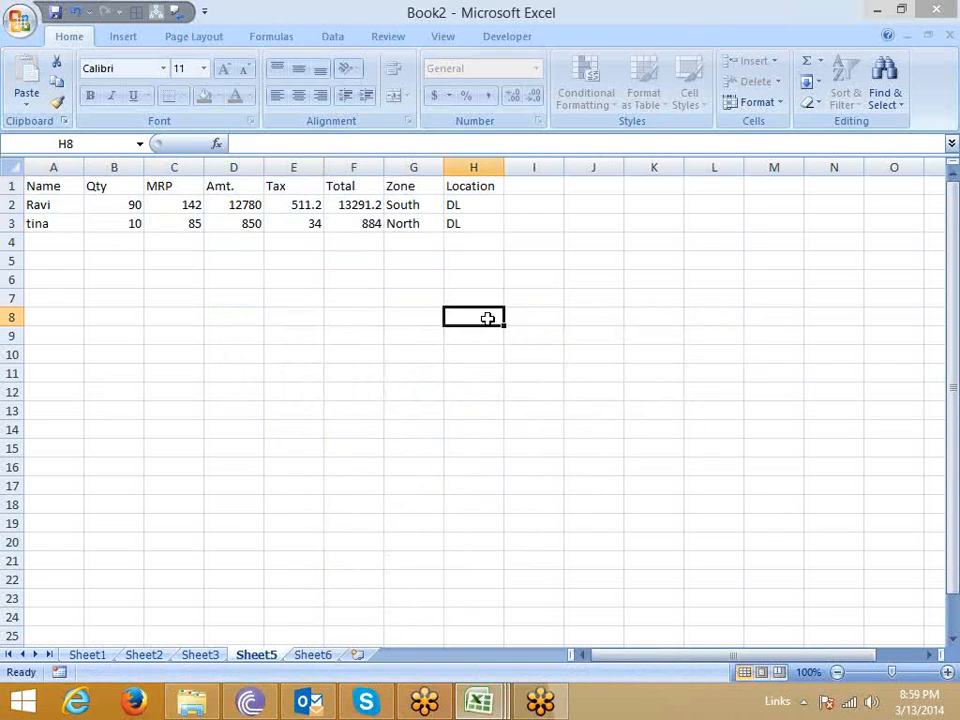
{"action": "left_click", "coordinate": [404, 44]}
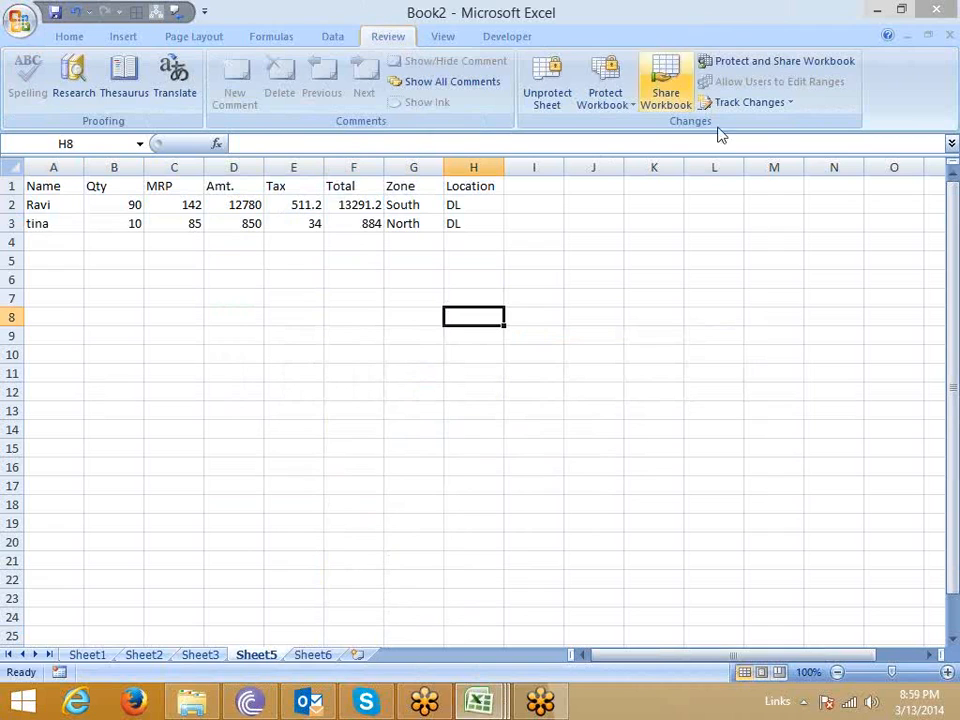
{"action": "left_click", "coordinate": [609, 108]}
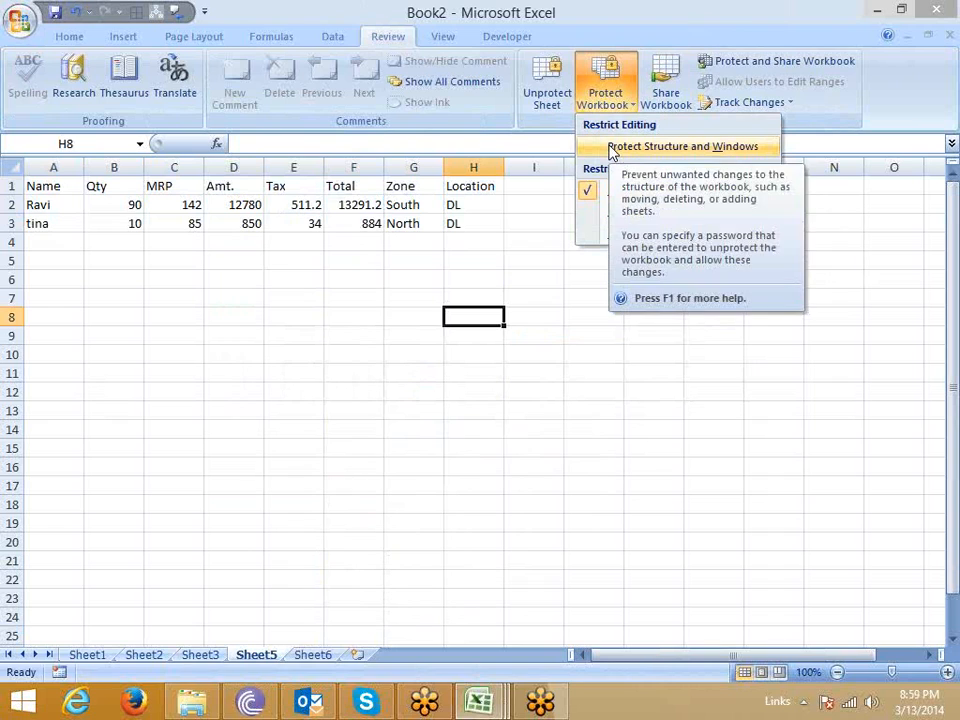
{"action": "left_click", "coordinate": [612, 148]}
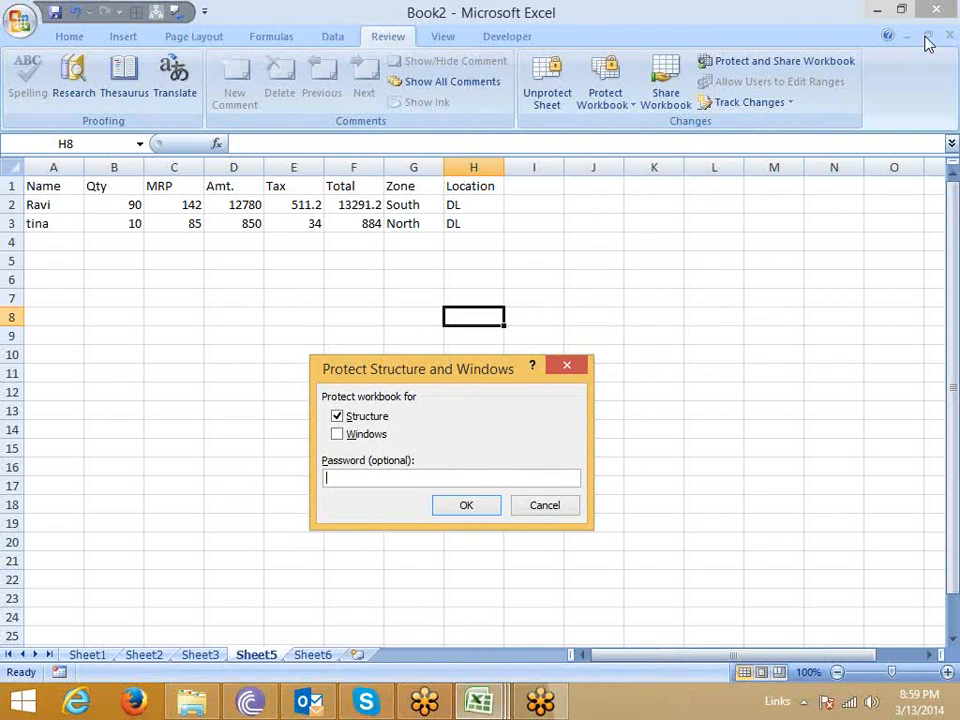
{"action": "left_click", "coordinate": [476, 507]}
{"action": "right_click", "coordinate": [256, 654]}
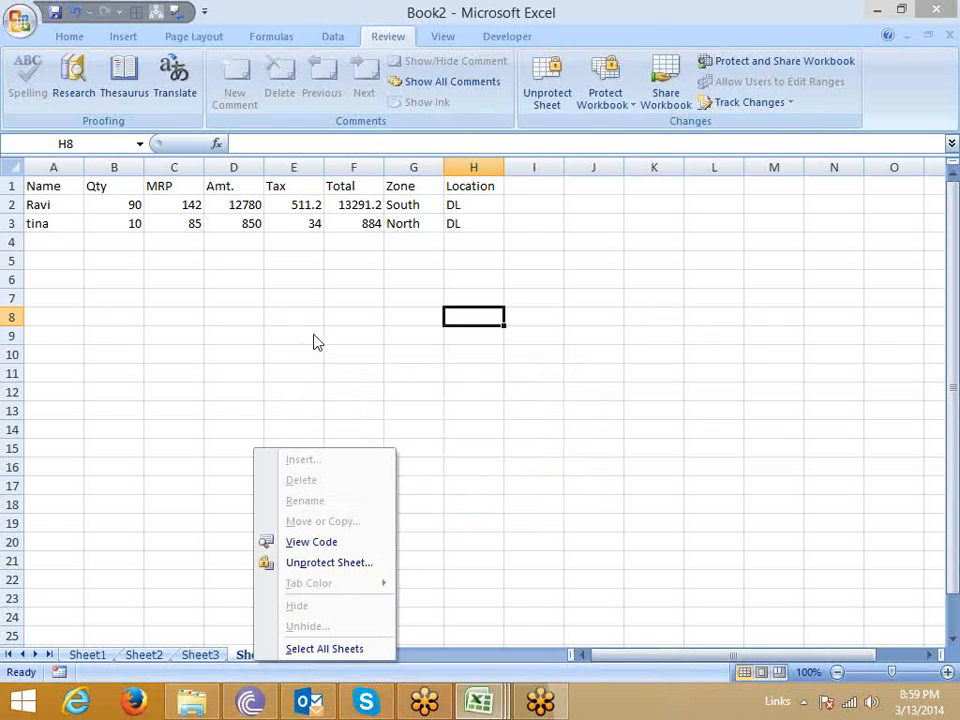
Remove the structure protection from the workbook.
{"action": "left_click", "coordinate": [608, 105]}
{"action": "left_click", "coordinate": [648, 146]}
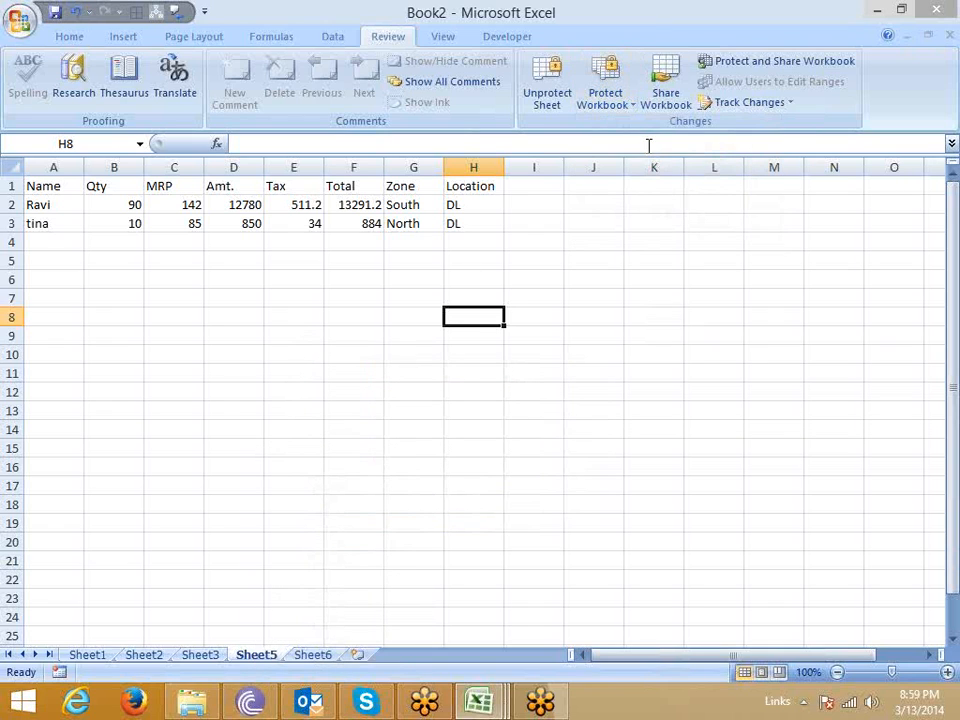
{"action": "left_click", "coordinate": [594, 392]}
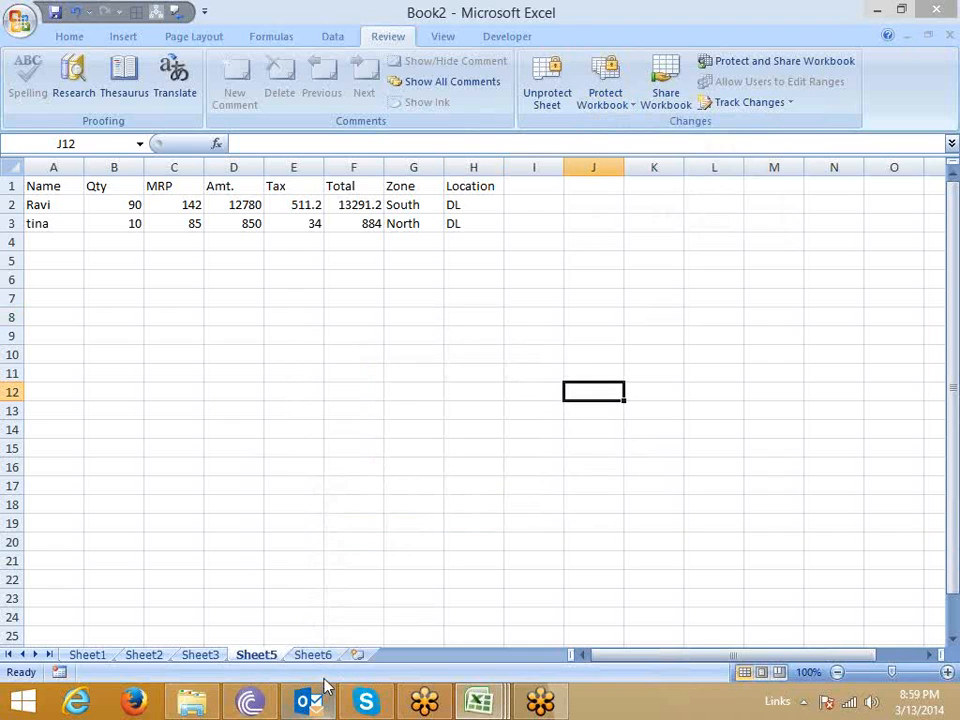
Add a new worksheet and fill its range C3:J14 with yellow.
{"action": "left_click", "coordinate": [357, 654]}
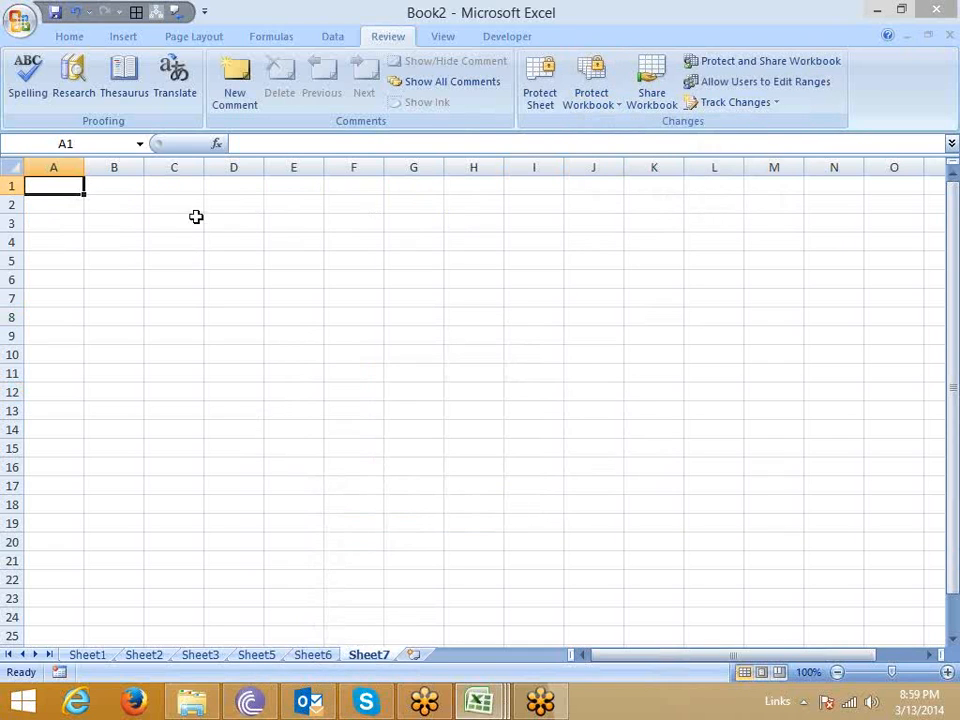
{"action": "left_click_drag", "start_coordinate": [195, 216], "coordinate": [600, 430]}
{"action": "left_click", "coordinate": [62, 34]}
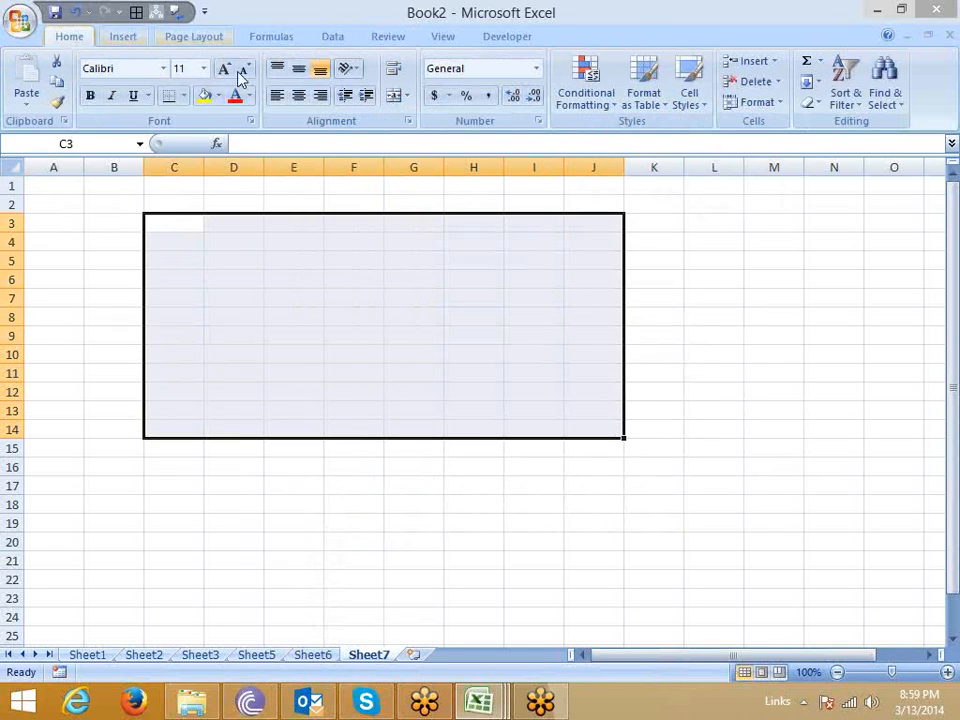
{"action": "left_click", "coordinate": [206, 97]}
Fill the range C17:J24 with yellow.
{"action": "left_click_drag", "start_coordinate": [175, 494], "coordinate": [579, 615]}
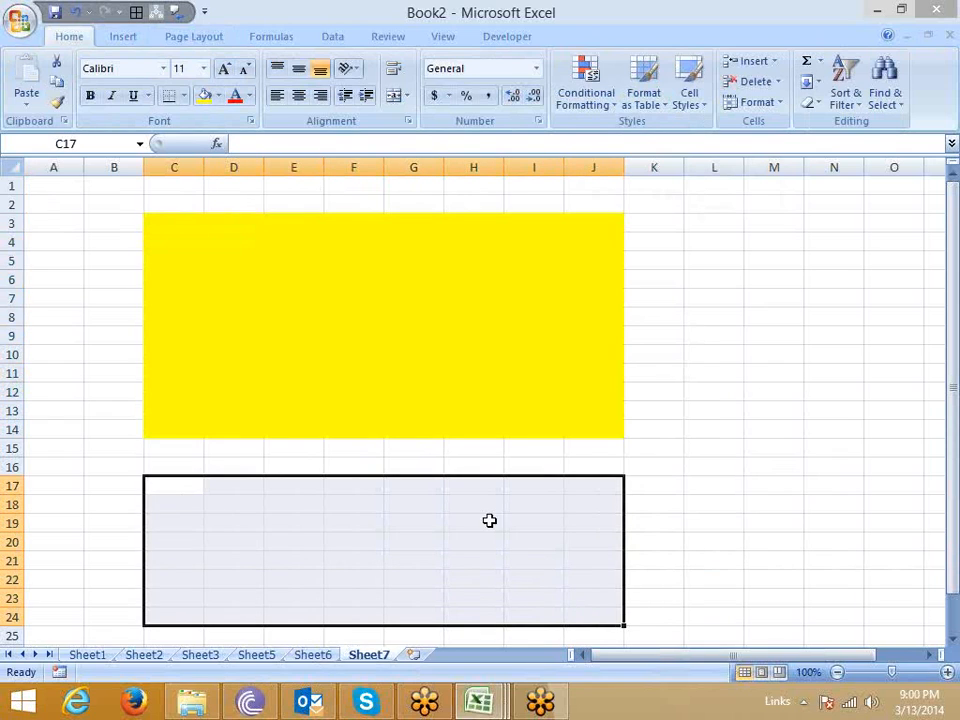
{"action": "left_click", "coordinate": [204, 95]}
{"action": "left_click", "coordinate": [250, 334]}
{"action": "left_click", "coordinate": [270, 558]}
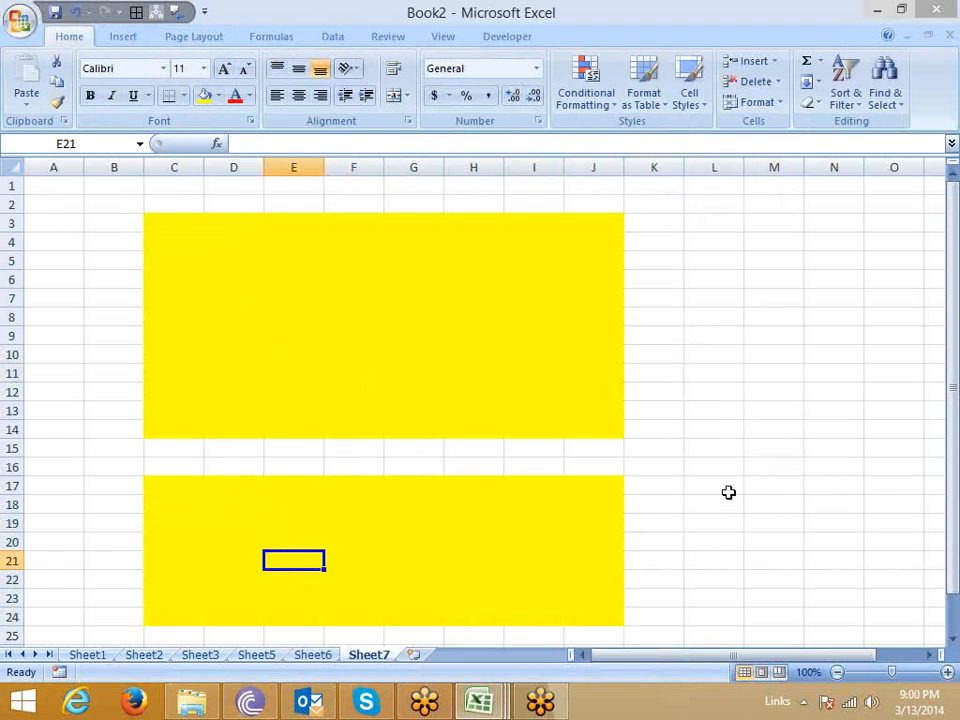
Define C3:J14 as an editable range titled Range1, enter and confirm its range password, and apply it.
{"action": "left_click_drag", "start_coordinate": [160, 220], "coordinate": [574, 424]}
{"action": "left_click", "coordinate": [390, 37]}
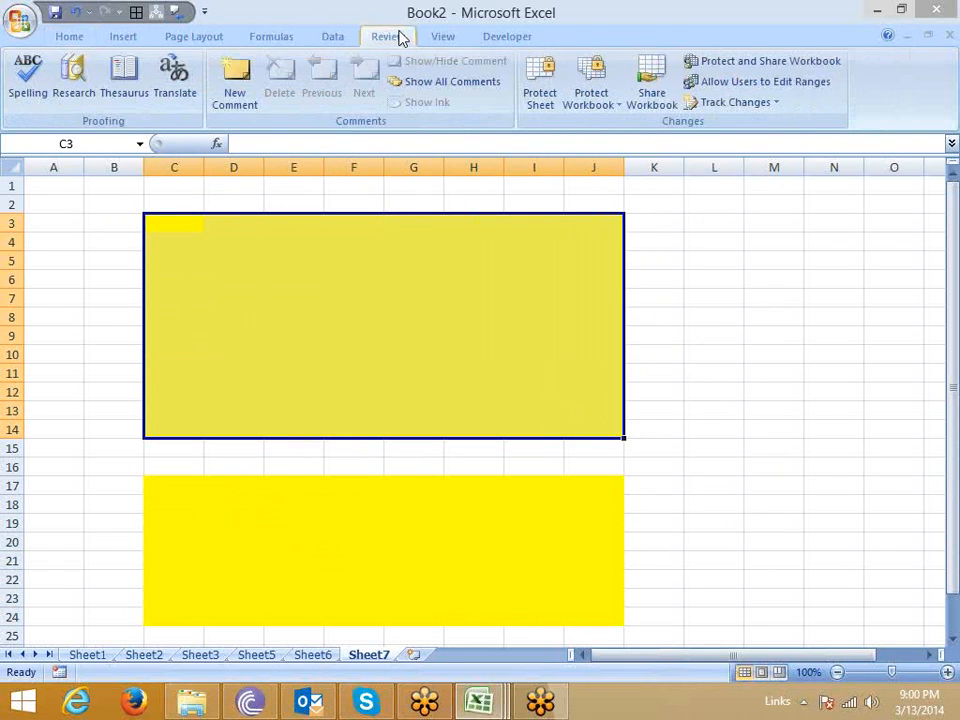
{"action": "left_click", "coordinate": [828, 92]}
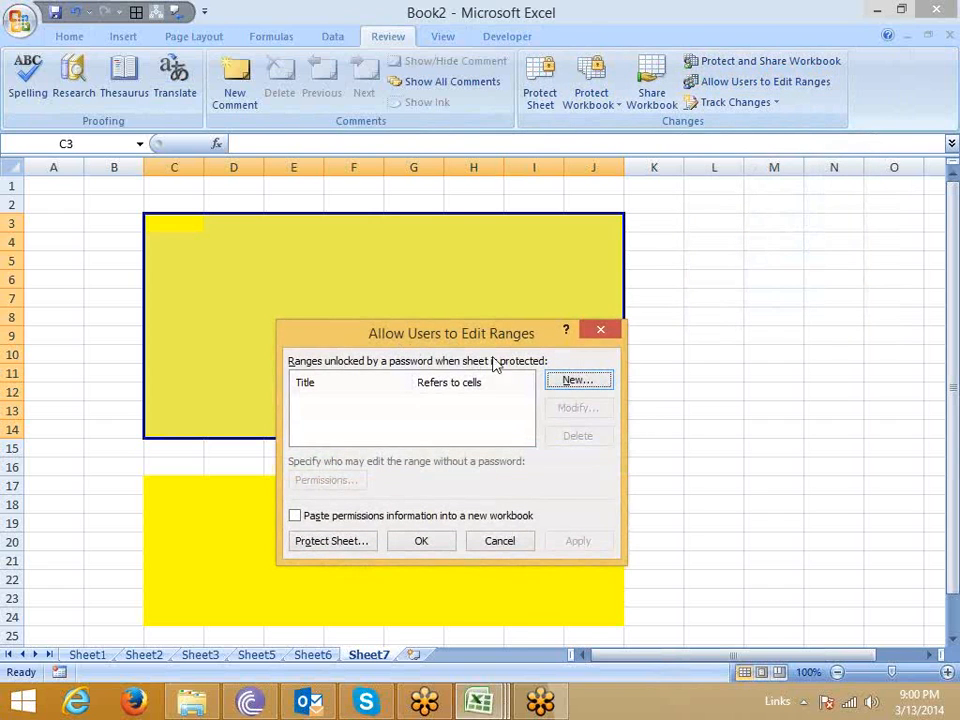
{"action": "left_click_drag", "start_coordinate": [546, 343], "coordinate": [705, 289]}
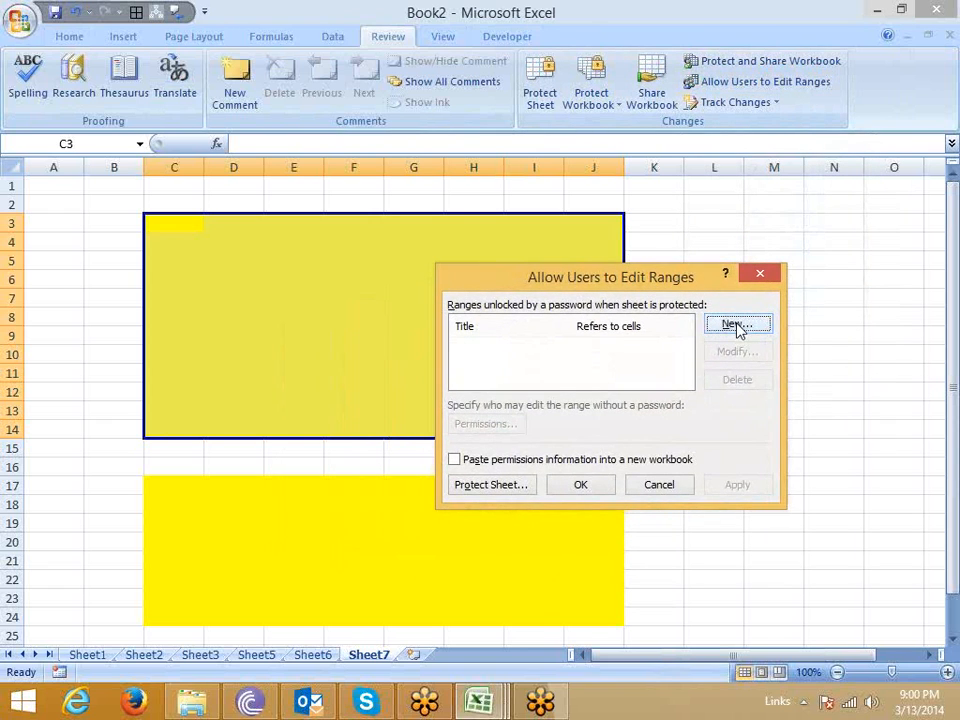
{"action": "left_click", "coordinate": [736, 327]}
{"action": "left_click", "coordinate": [533, 422]}
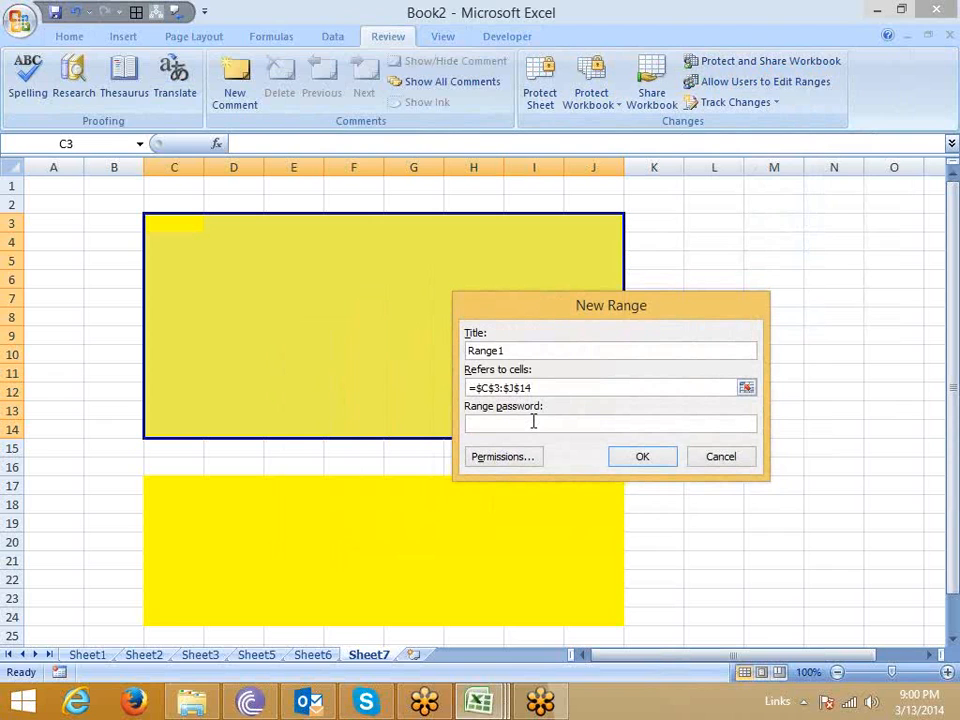
{"action": "type", "text": "•"}
{"action": "left_click", "coordinate": [634, 462]}
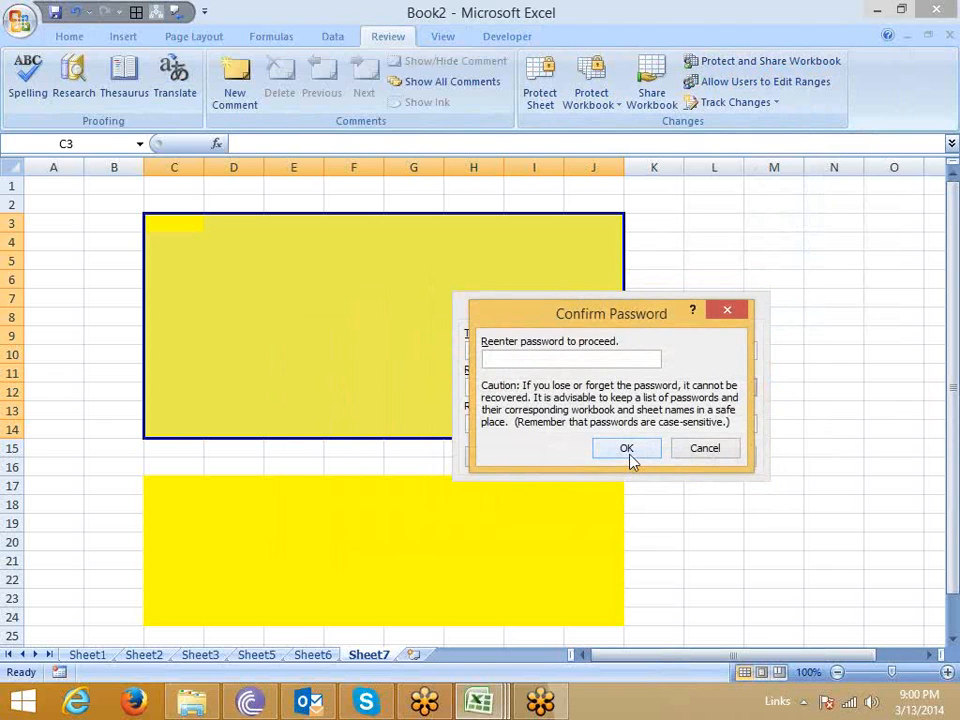
{"action": "type", "text": "•"}
{"action": "left_click", "coordinate": [627, 449]}
{"action": "left_click", "coordinate": [736, 485]}
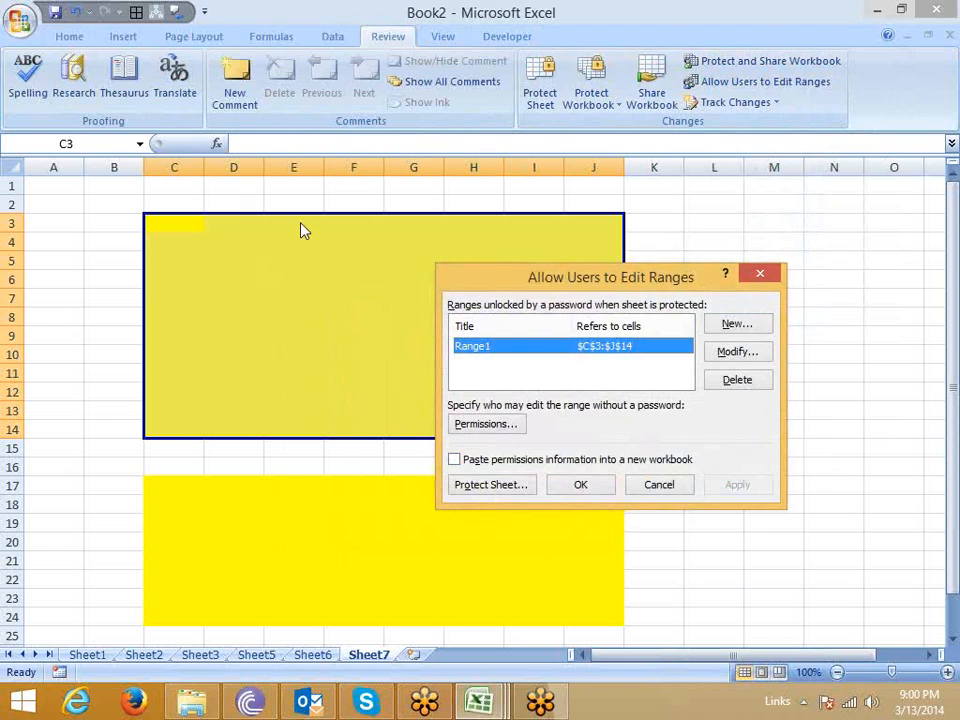
Define a second editable range, Range2, covering C17:J24, enter and confirm its range password, and apply it.
{"action": "left_click", "coordinate": [736, 324]}
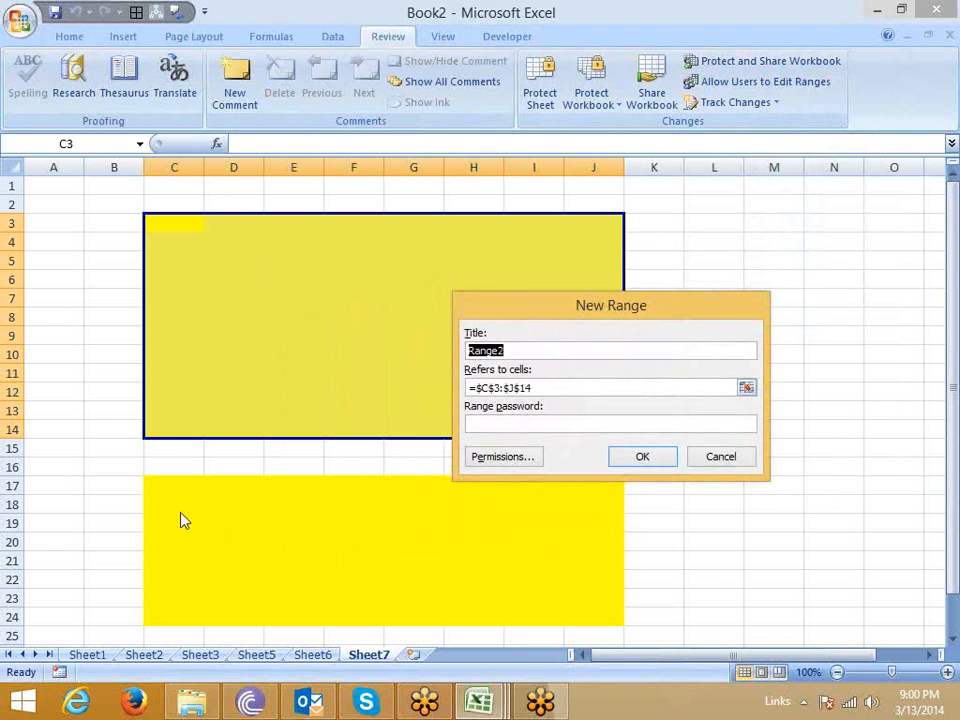
{"action": "left_click", "coordinate": [531, 388]}
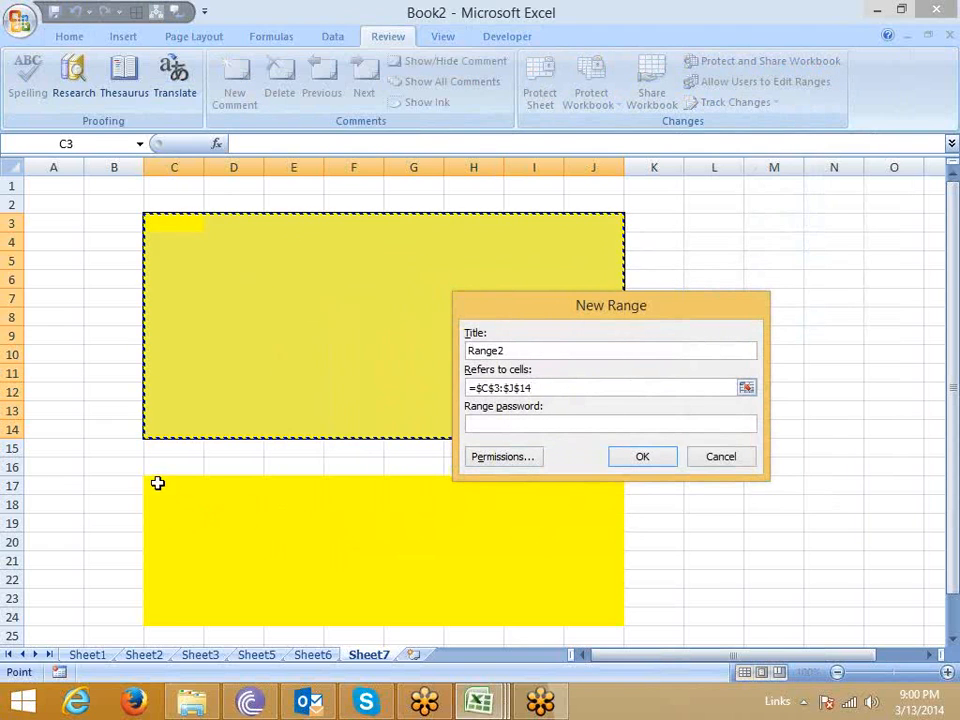
{"action": "left_click_drag", "start_coordinate": [156, 482], "coordinate": [619, 615]}
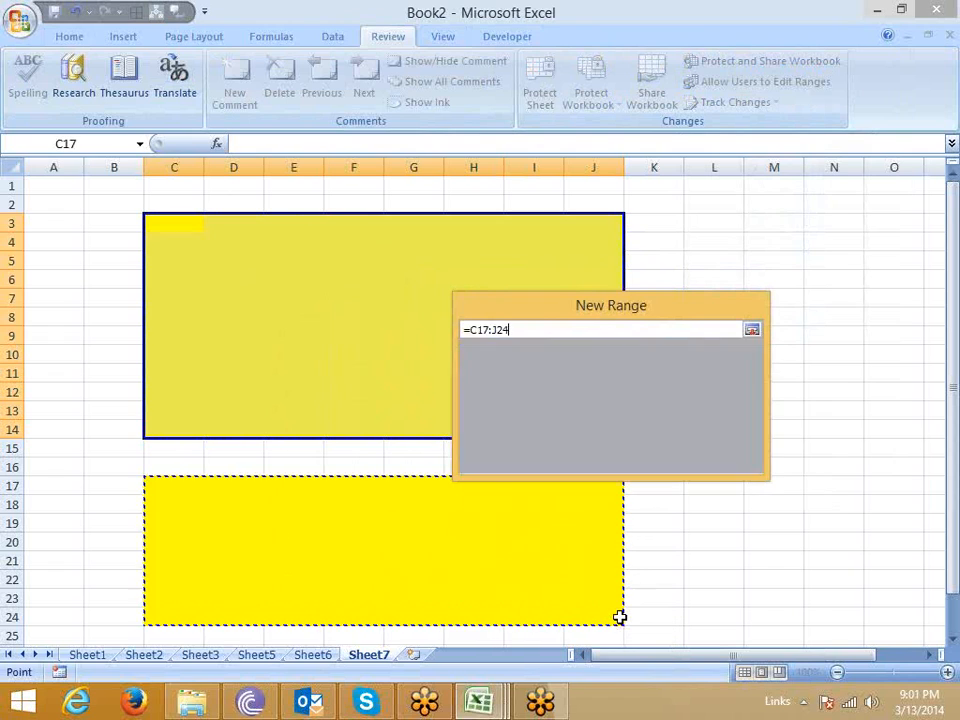
{"action": "left_click", "coordinate": [497, 423]}
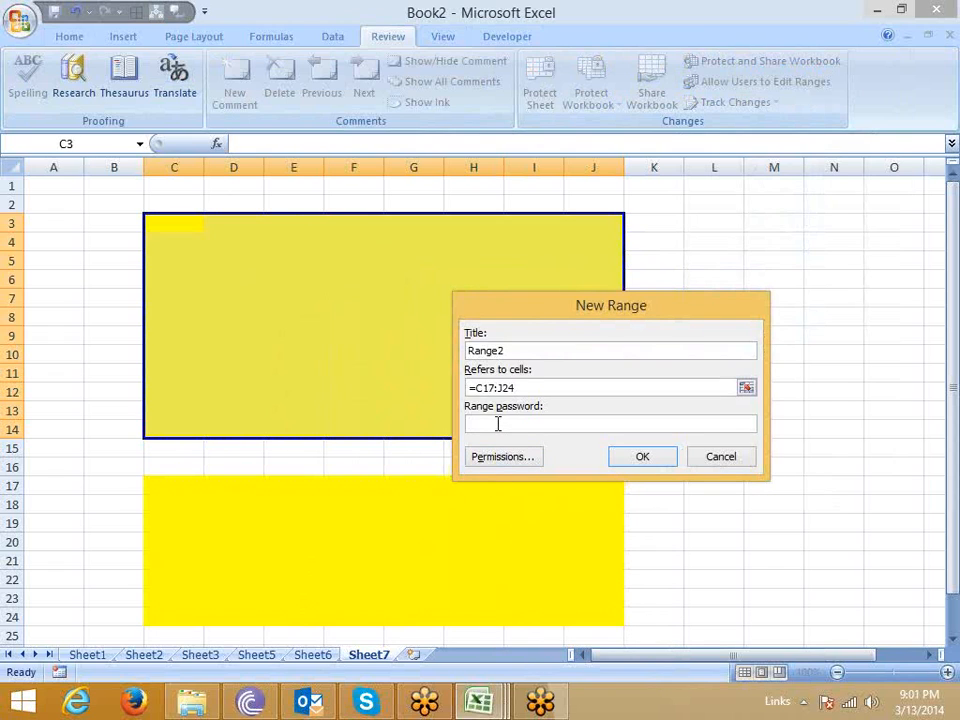
{"action": "type", "text": "1"}
{"action": "left_click", "coordinate": [645, 458]}
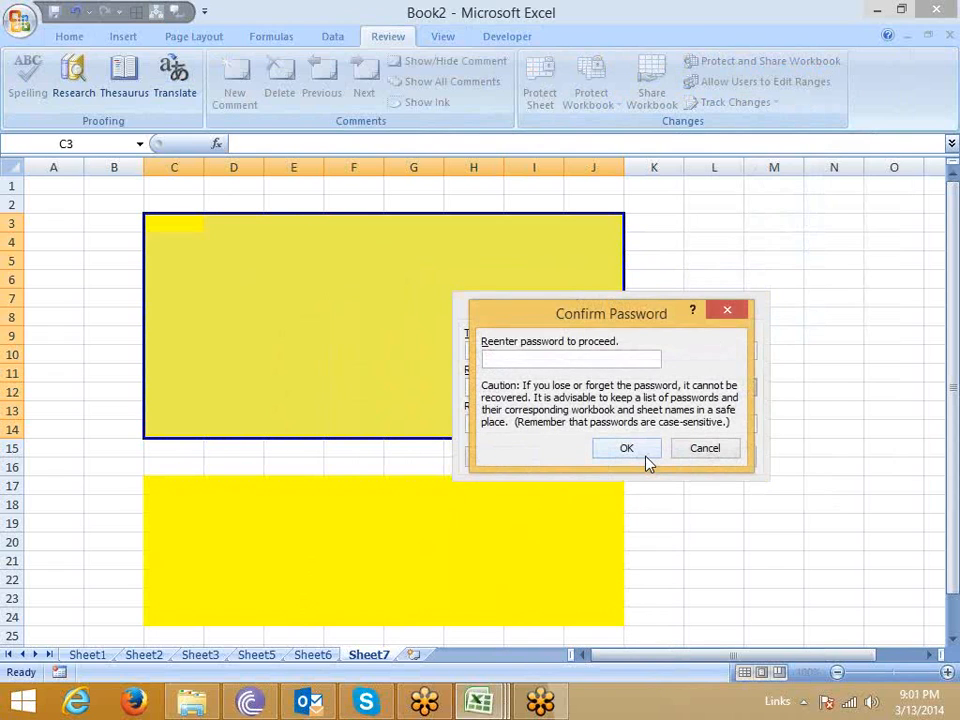
{"action": "type", "text": "1"}
{"action": "left_click", "coordinate": [647, 454]}
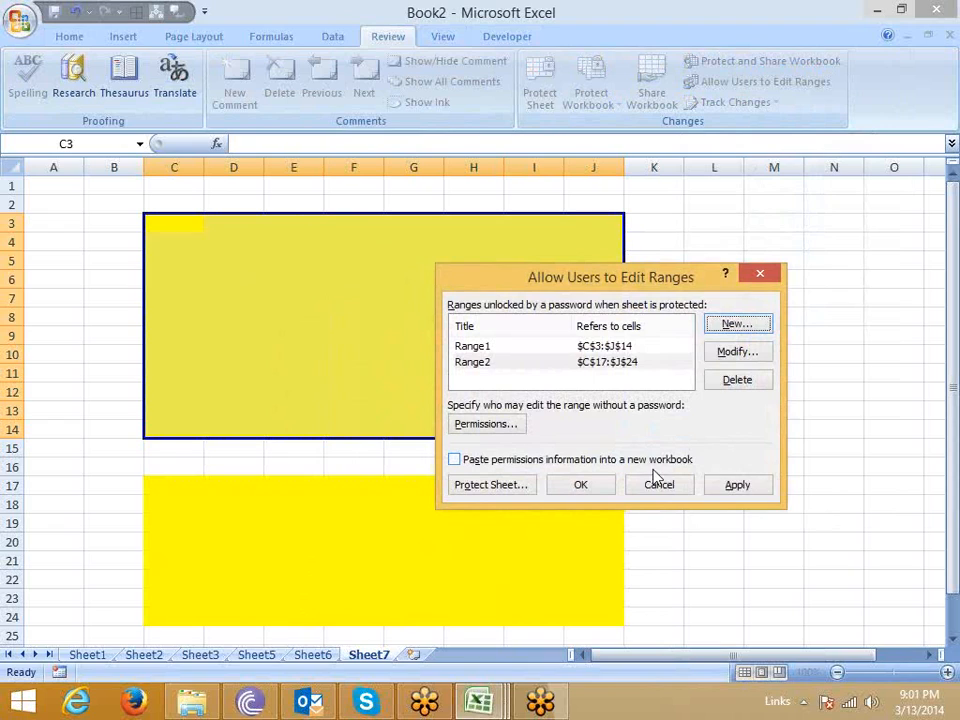
{"action": "left_click", "coordinate": [752, 486]}
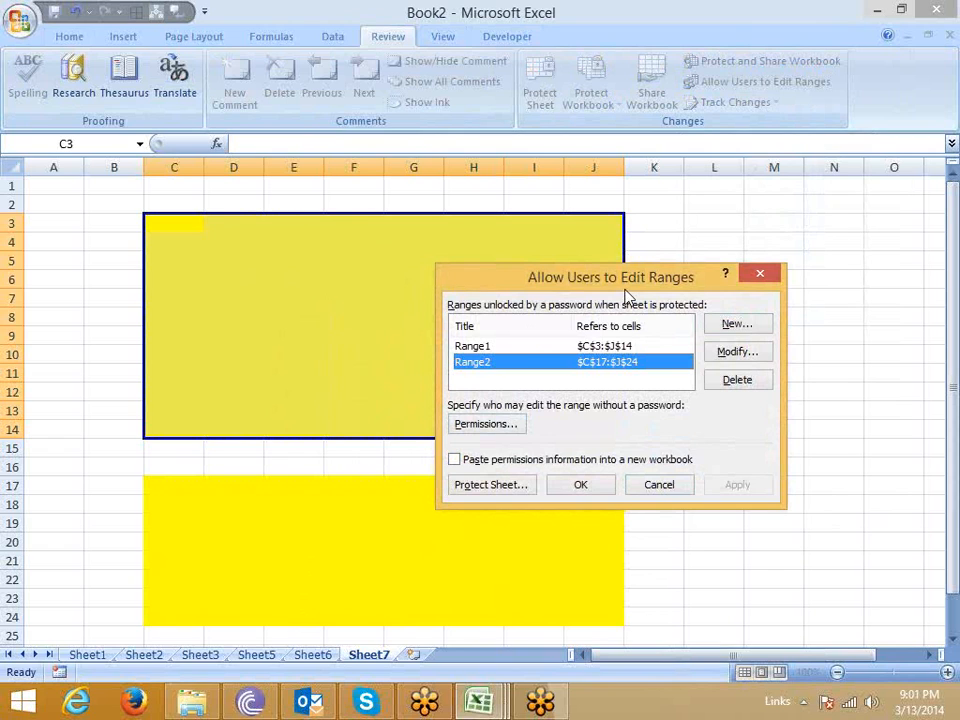
Protect the sheet with its default permissions, entering and confirming the password to unprotect it.
{"action": "left_click", "coordinate": [490, 485]}
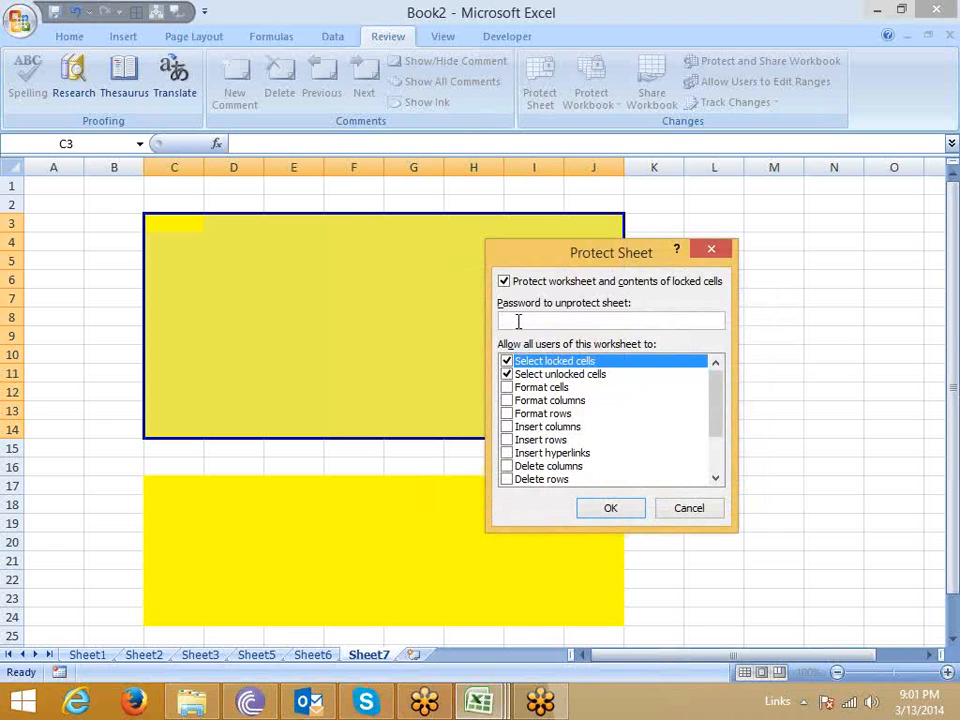
{"action": "type", "text": "•"}
{"action": "left_click", "coordinate": [611, 508]}
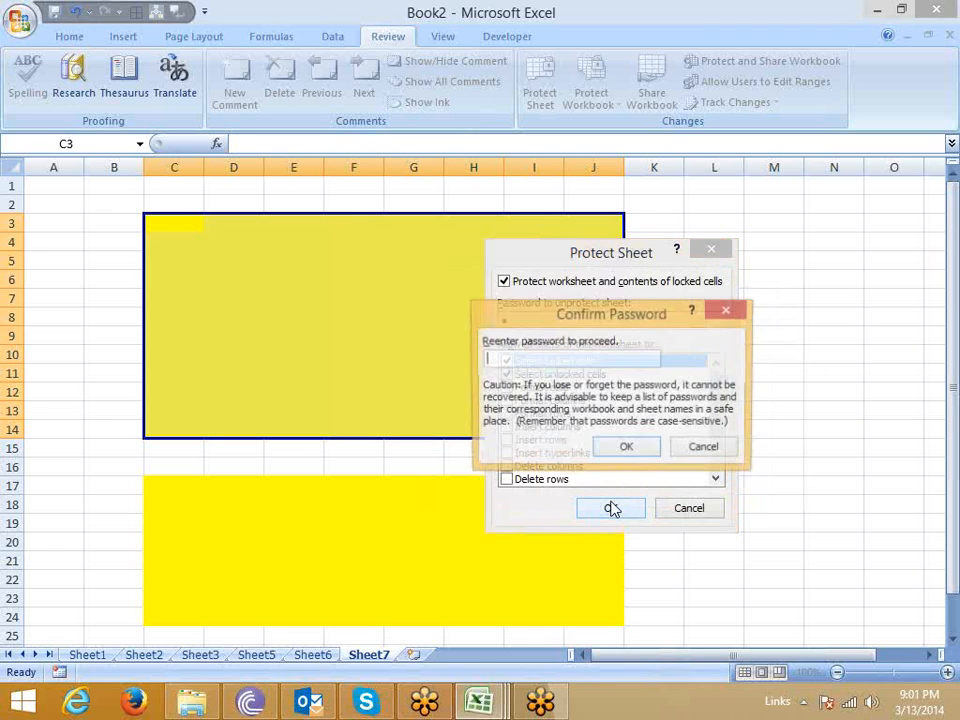
{"action": "type", "text": "•"}
{"action": "left_click", "coordinate": [607, 447]}
Try to edit cell L10, outside both yellow ranges, and dismiss the alert.
{"action": "left_click", "coordinate": [424, 453]}
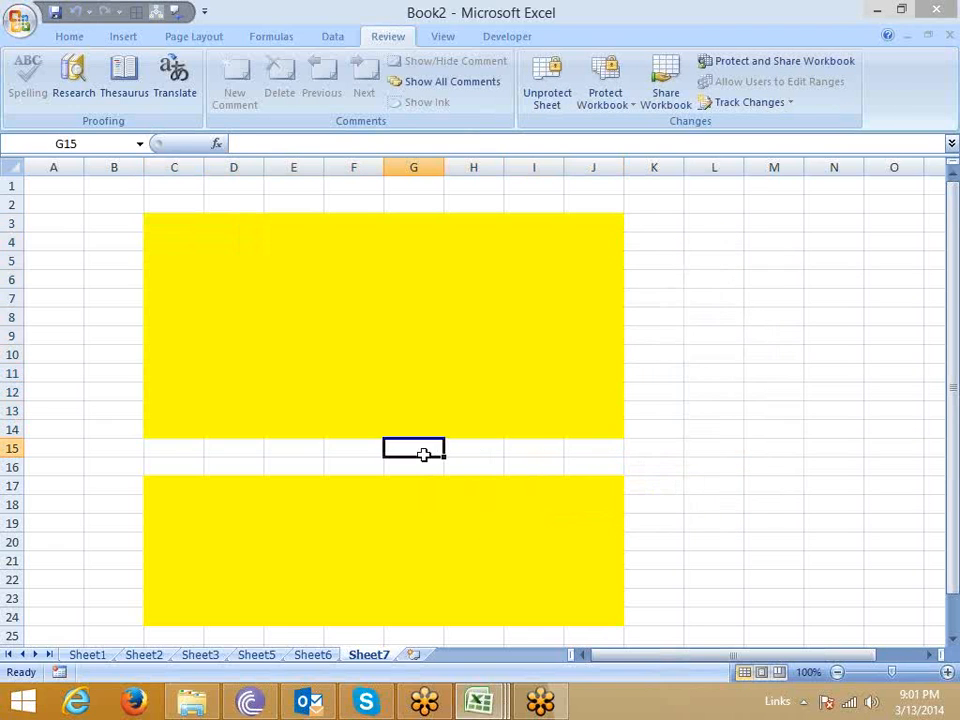
{"action": "double_click", "coordinate": [727, 349]}
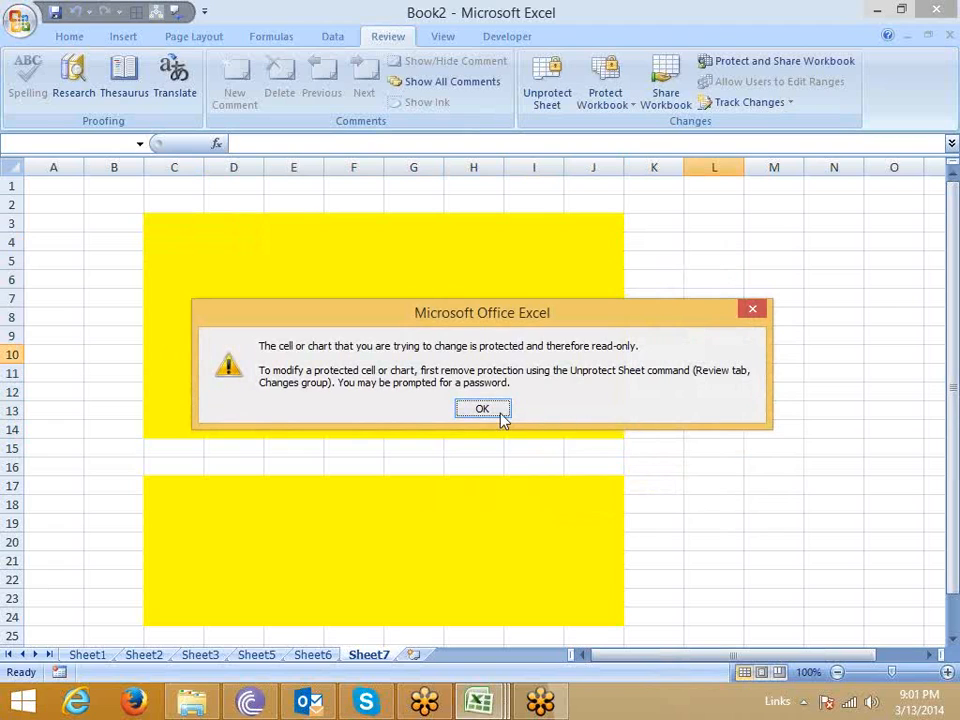
{"action": "left_click", "coordinate": [497, 411]}
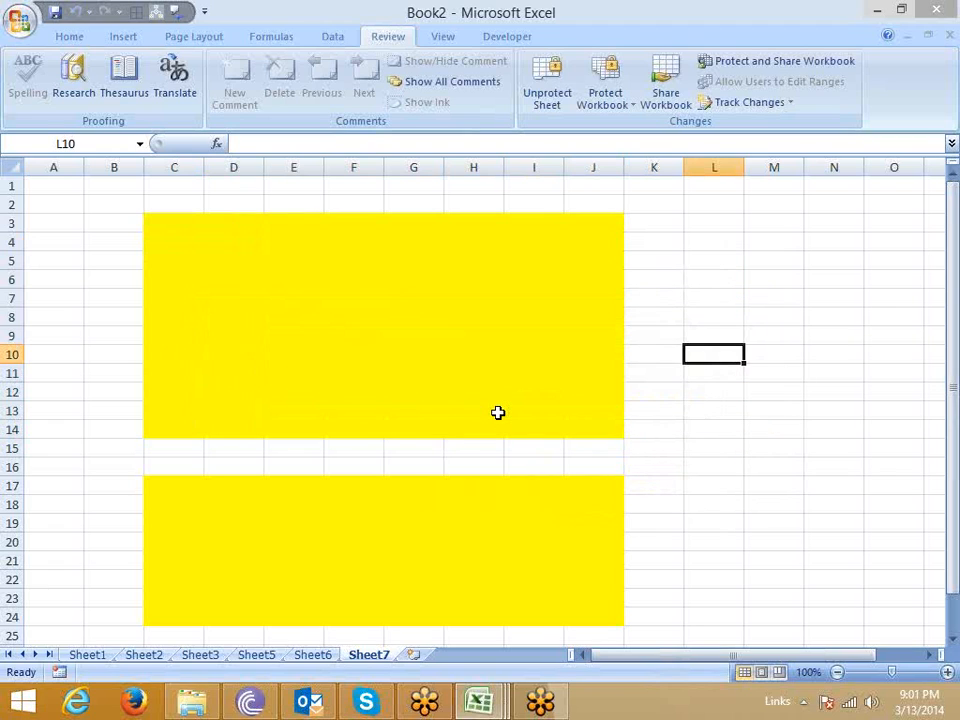
Unlock the upper yellow range by starting to edit cell G9 and entering the range password.
{"action": "left_click", "coordinate": [437, 340]}
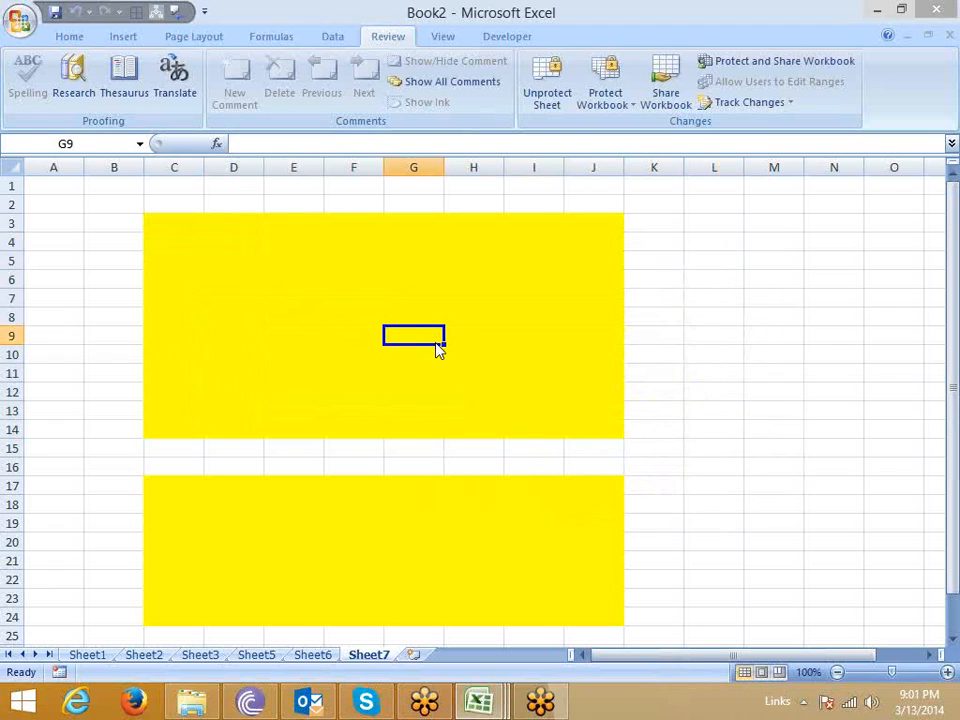
{"action": "double_click", "coordinate": [437, 344]}
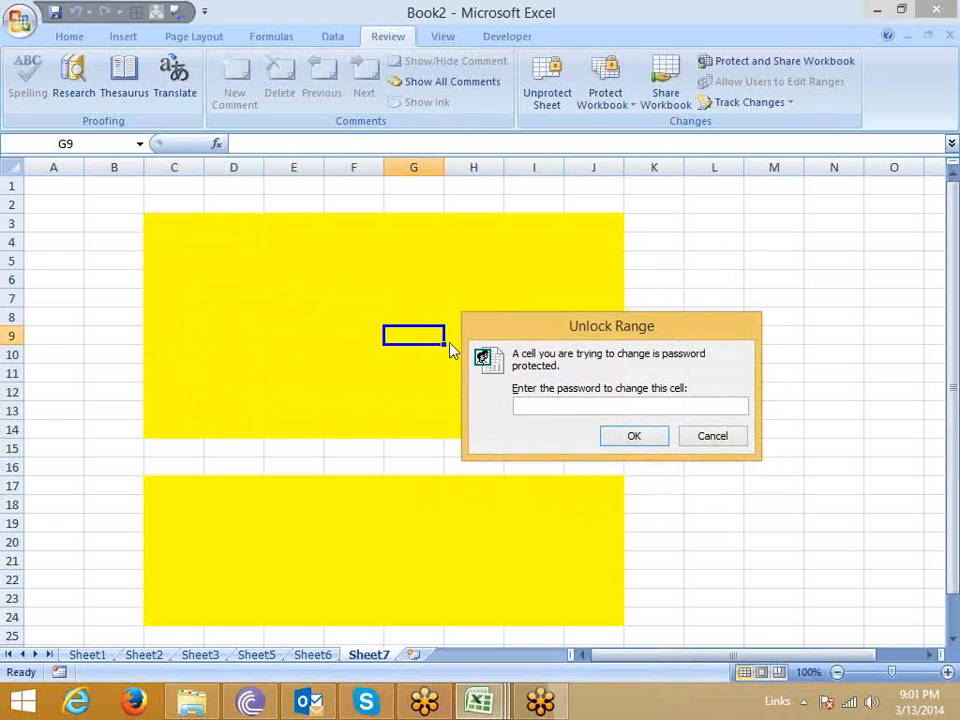
{"action": "left_click_drag", "start_coordinate": [508, 330], "coordinate": [414, 291]}
{"action": "type", "text": "1"}
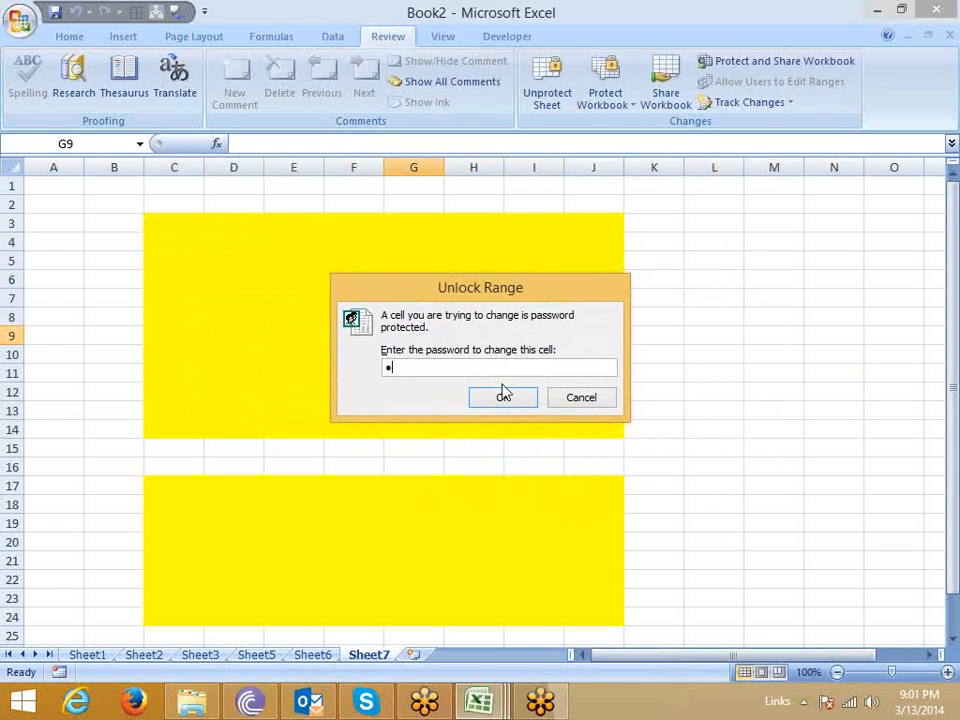
{"action": "left_click", "coordinate": [504, 394]}
Enter sample text in the upper yellow range: gdfg in F7, dfg in F10 and fg in D11.
{"action": "left_click", "coordinate": [377, 292]}
{"action": "type", "text": "gdfg"}
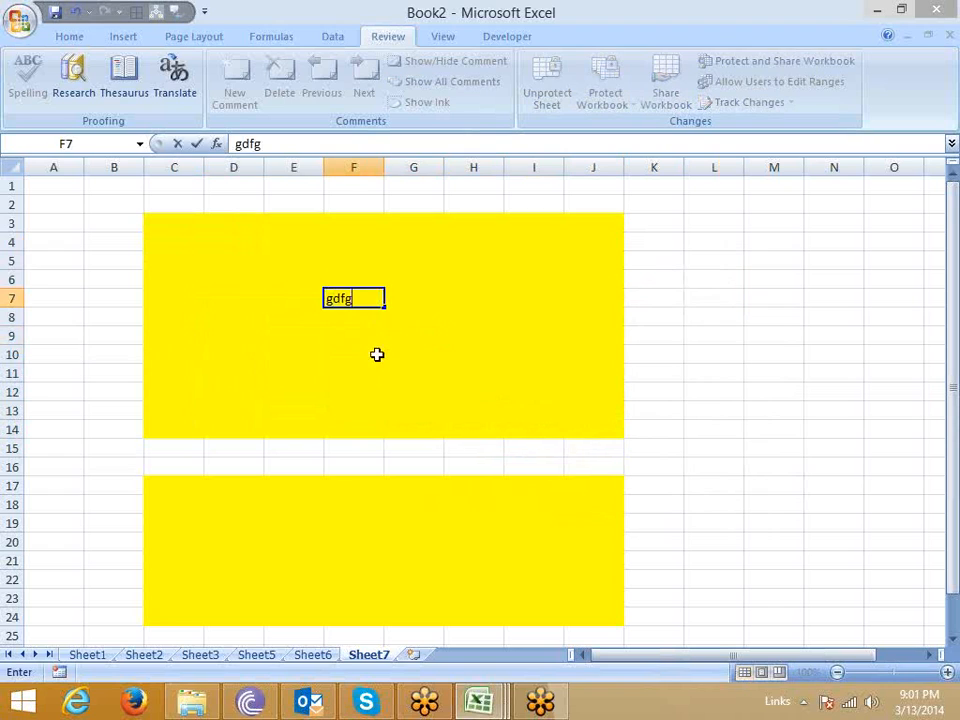
{"action": "left_click", "coordinate": [377, 354]}
{"action": "type", "text": "dfg"}
{"action": "left_click", "coordinate": [253, 370]}
{"action": "type", "text": "fg"}
Unlock the lower yellow range by starting to edit cell E19 and entering the range password.
{"action": "left_click", "coordinate": [273, 518]}
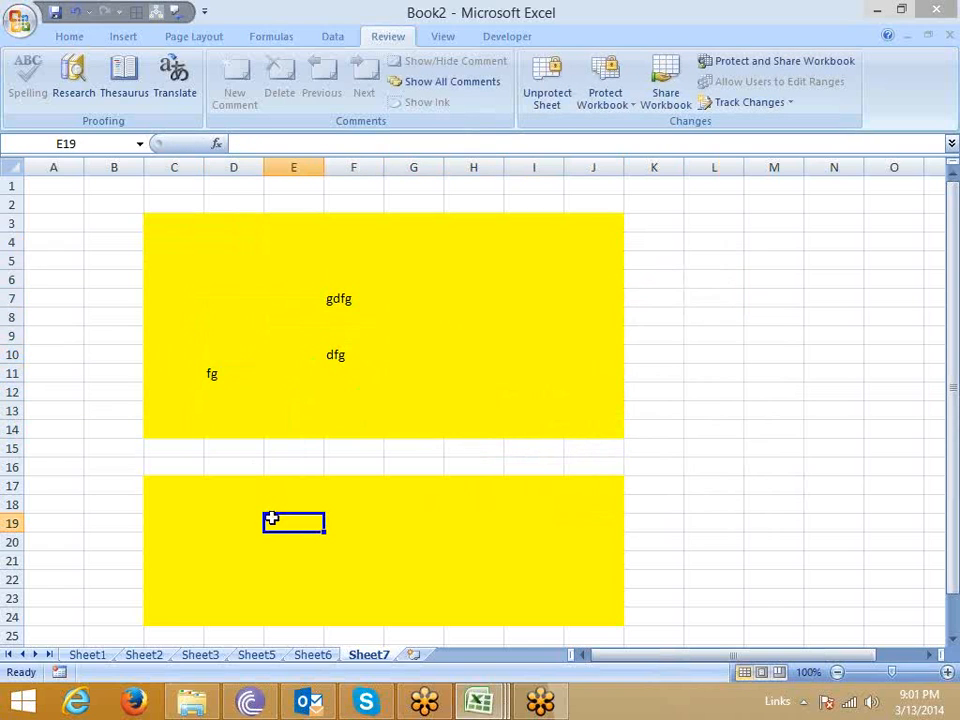
{"action": "double_click", "coordinate": [273, 518]}
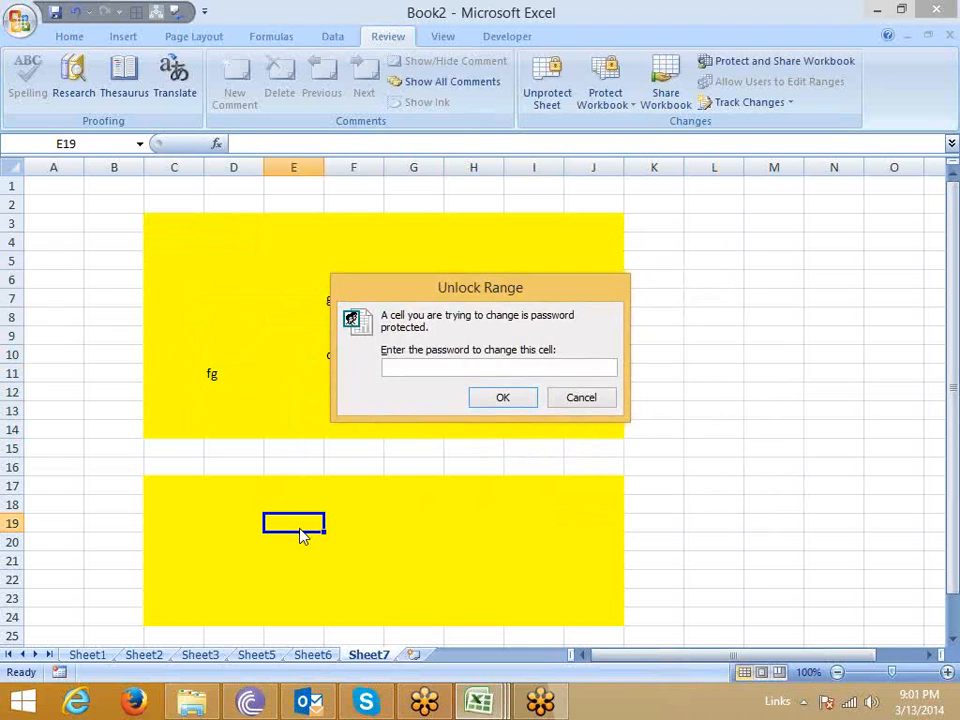
{"action": "type", "text": "a"}
{"action": "left_click", "coordinate": [500, 395]}
Enter sample text in the lower yellow range: gdf in F19, g in E22, dfg in G24 and fdg in H21.
{"action": "left_click", "coordinate": [366, 516]}
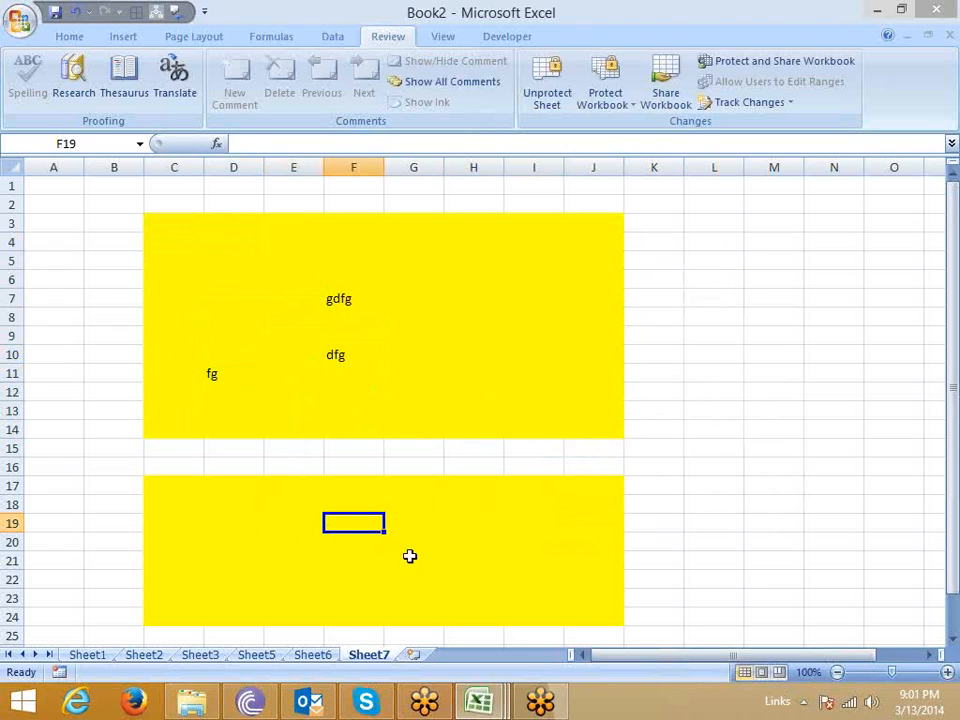
{"action": "type", "text": "gdf"}
{"action": "left_click", "coordinate": [306, 574]}
{"action": "type", "text": "g"}
{"action": "scroll", "coordinate": [321, 556], "scroll_direction": "down", "scroll_amount": 4}
{"action": "left_click", "coordinate": [433, 392]}
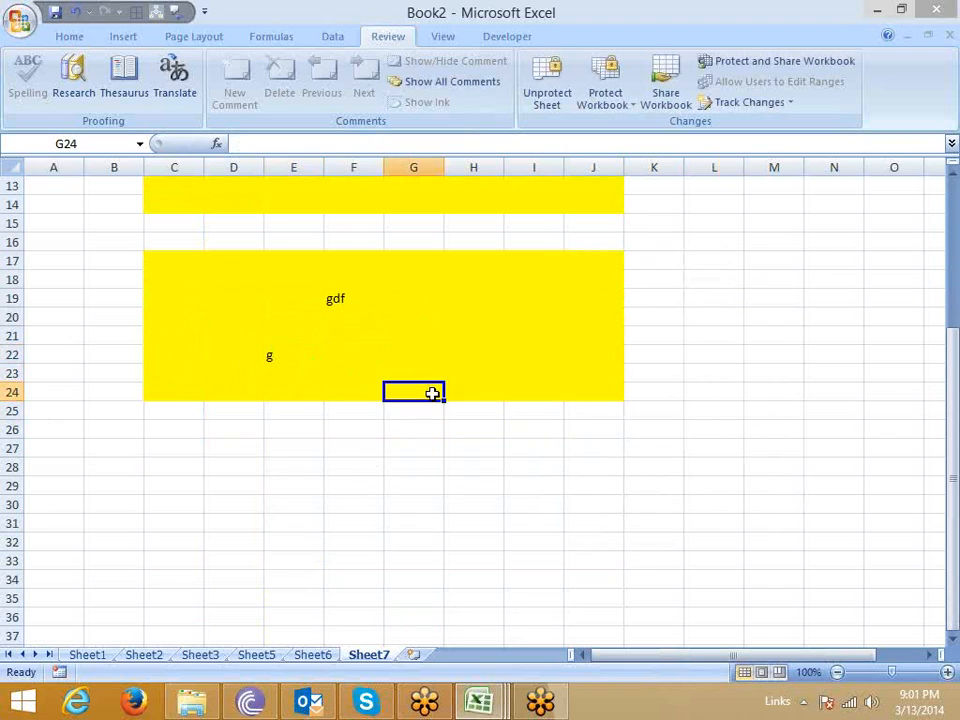
{"action": "type", "text": "dfg"}
{"action": "left_click", "coordinate": [499, 342]}
{"action": "type", "text": "fdg"}
{"action": "scroll", "coordinate": [497, 362], "scroll_direction": "up", "scroll_amount": 3}
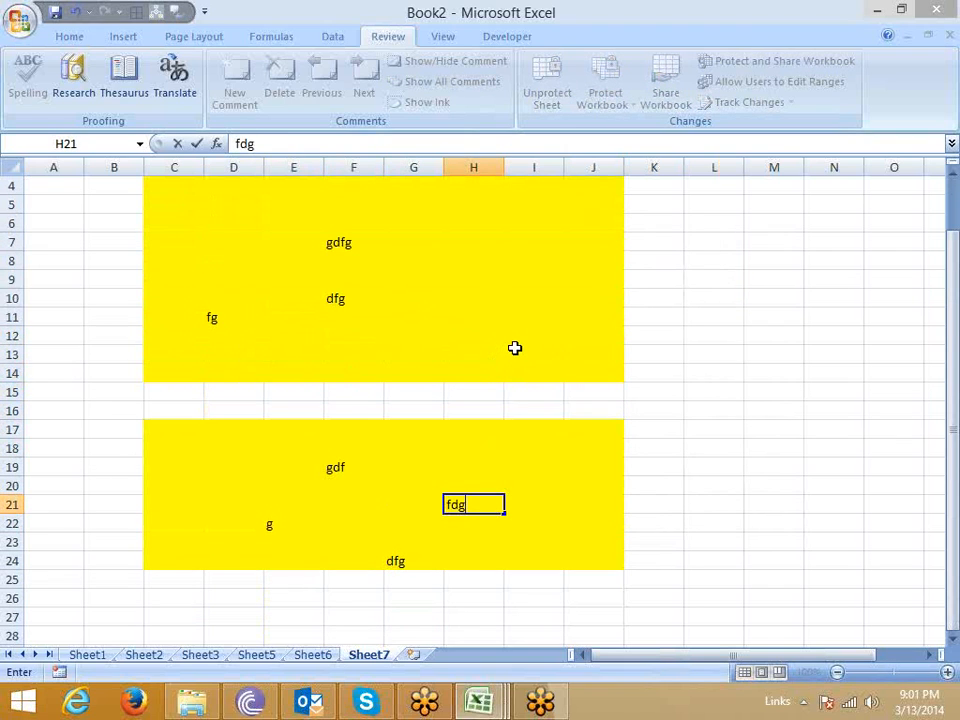
{"action": "scroll", "coordinate": [508, 356], "scroll_direction": "up", "scroll_amount": 1}
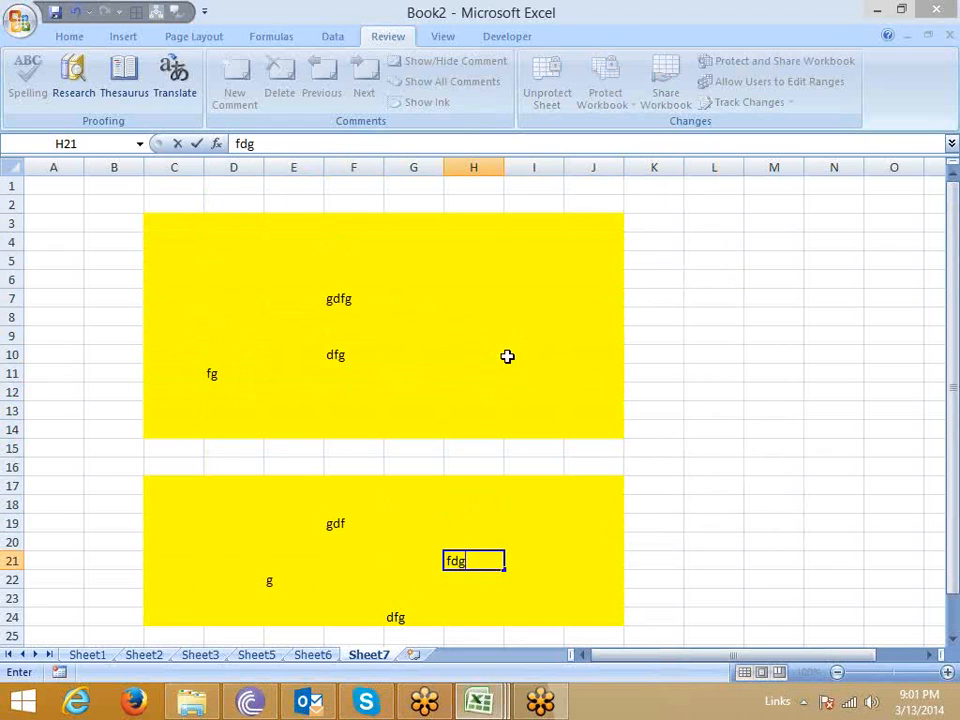
{"action": "left_click", "coordinate": [537, 528]}
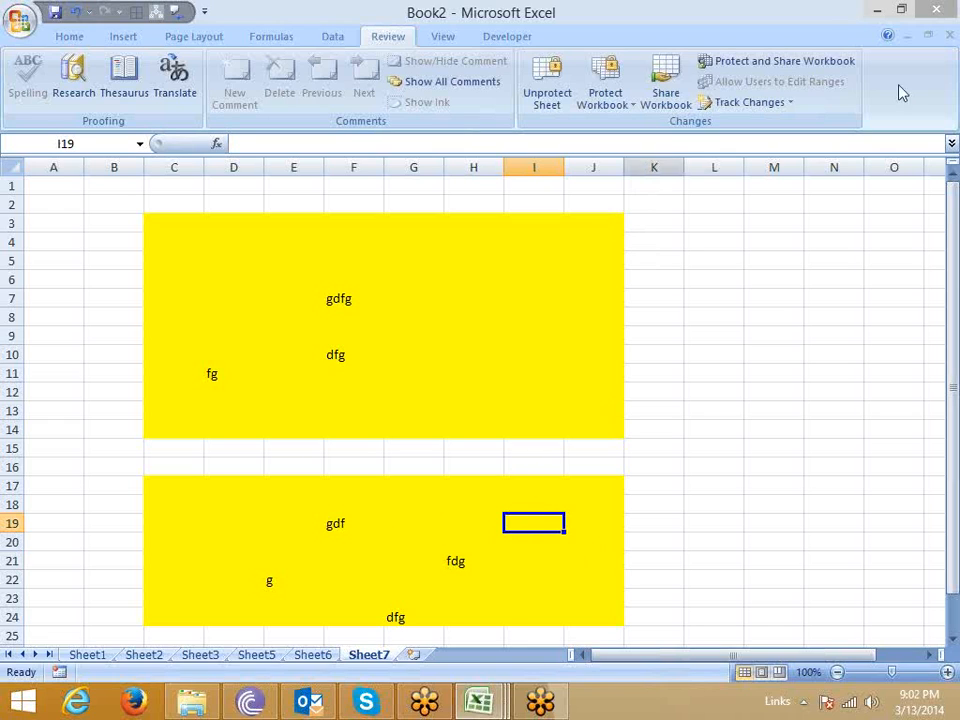
{"action": "left_click", "coordinate": [949, 40]}
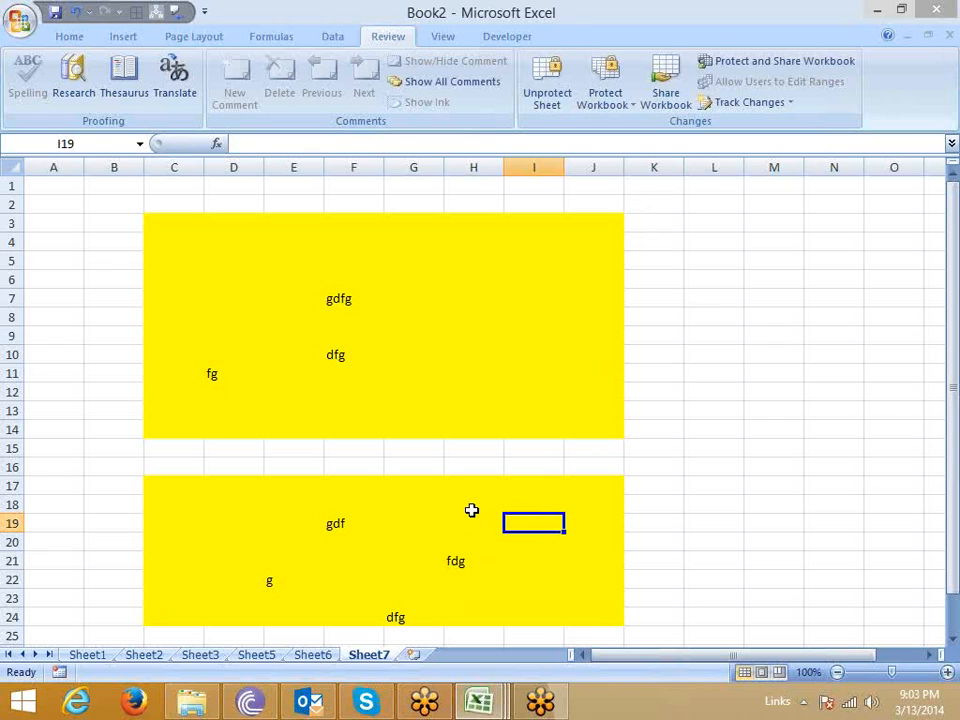
Add a new worksheet and fill its range E9:G18 with yellow.
{"action": "left_click", "coordinate": [410, 656]}
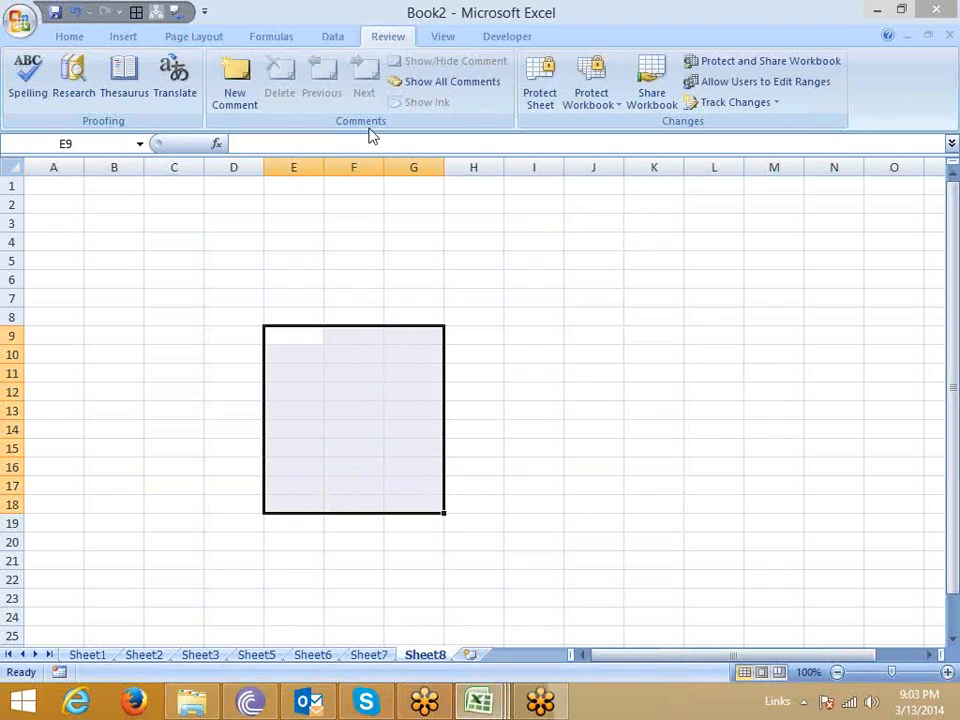
{"action": "left_click", "coordinate": [76, 38]}
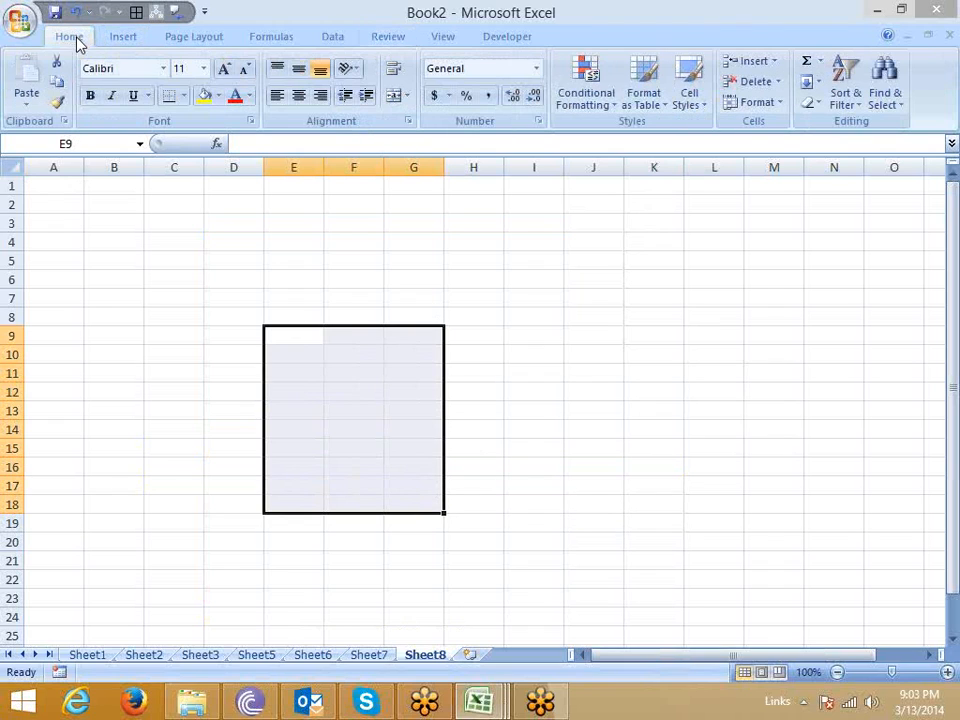
{"action": "left_click", "coordinate": [204, 95]}
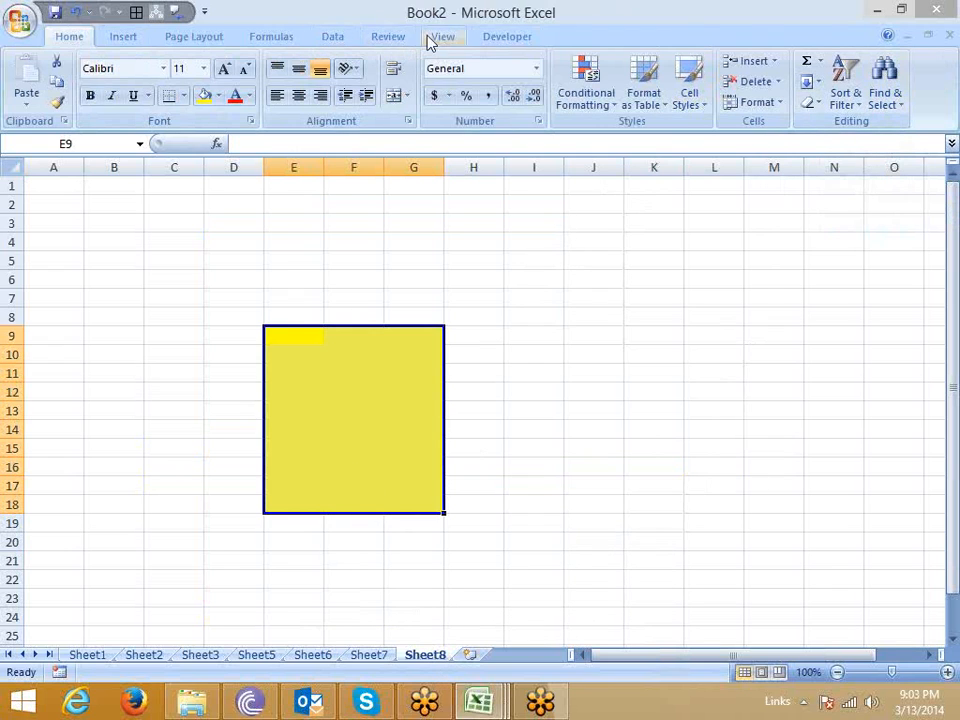
Define a password-protected editable range titled Range1 for cells E9:G18, entering and confirming the range password.
{"action": "left_click", "coordinate": [390, 36]}
{"action": "left_click", "coordinate": [735, 84]}
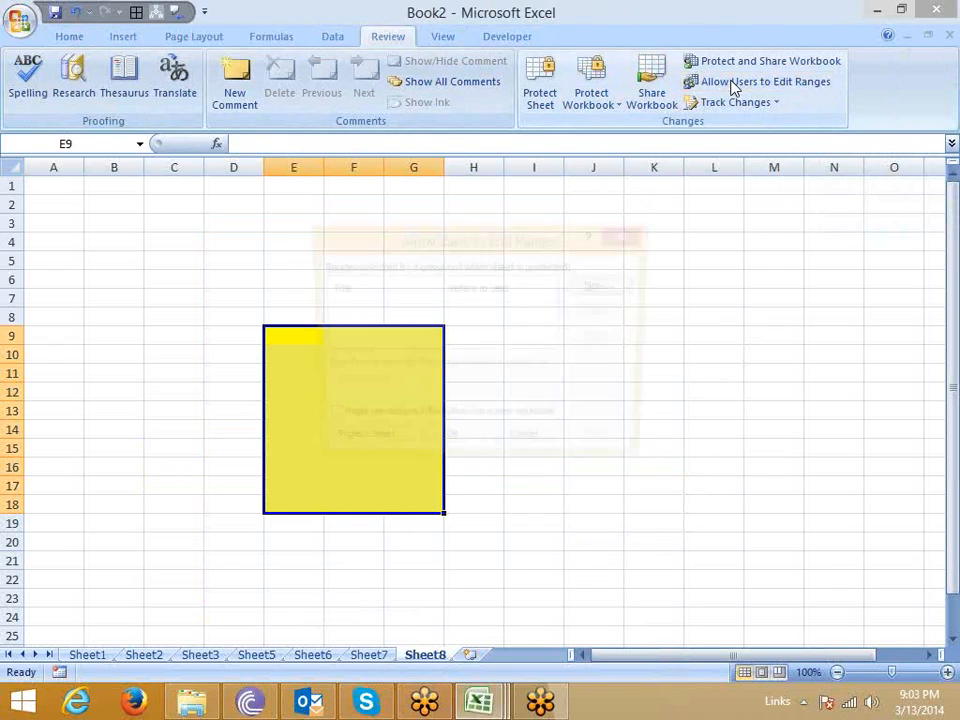
{"action": "left_click", "coordinate": [603, 284]}
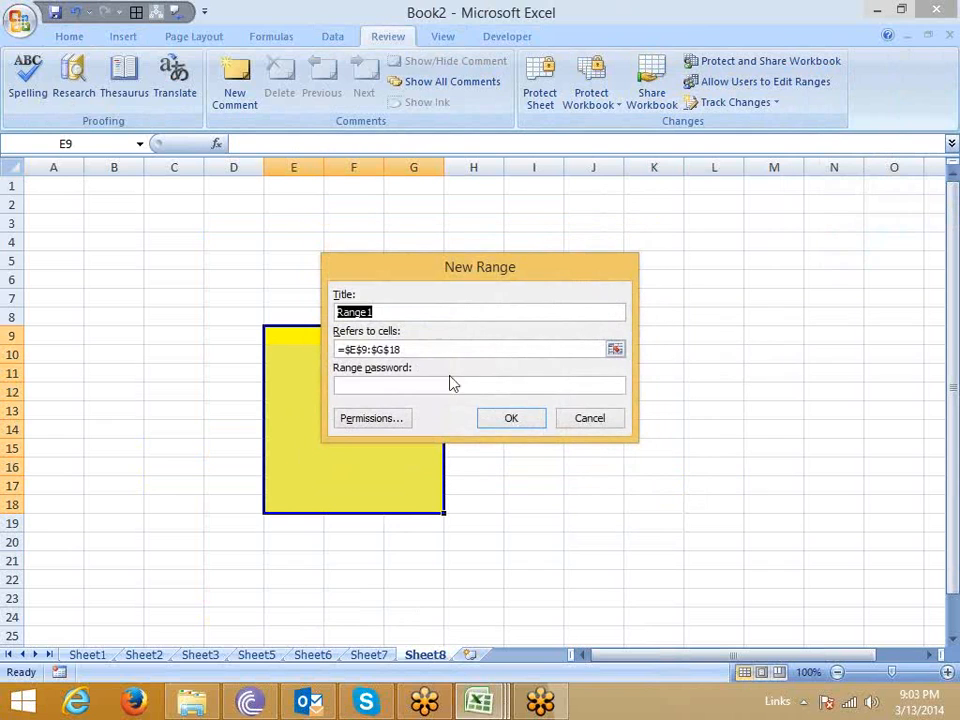
{"action": "left_click", "coordinate": [437, 382]}
{"action": "type", "text": "a"}
{"action": "left_click", "coordinate": [515, 422]}
{"action": "type", "text": "a"}
{"action": "left_click", "coordinate": [497, 409]}
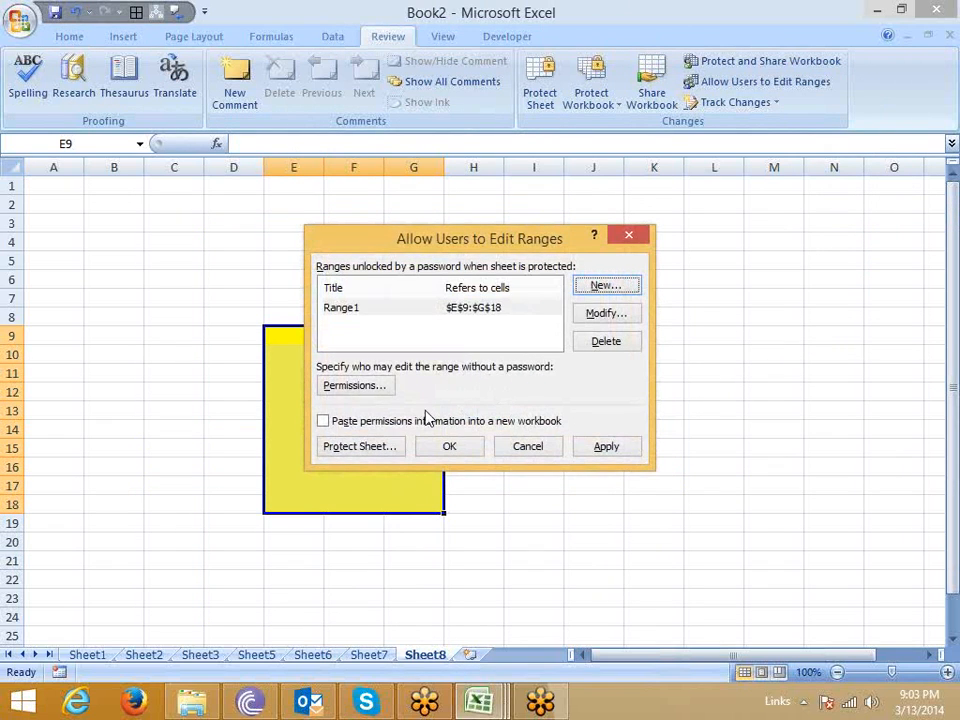
Add the Administrator account to the permissions of Range1 by searching the available users and groups.
{"action": "left_click", "coordinate": [350, 391]}
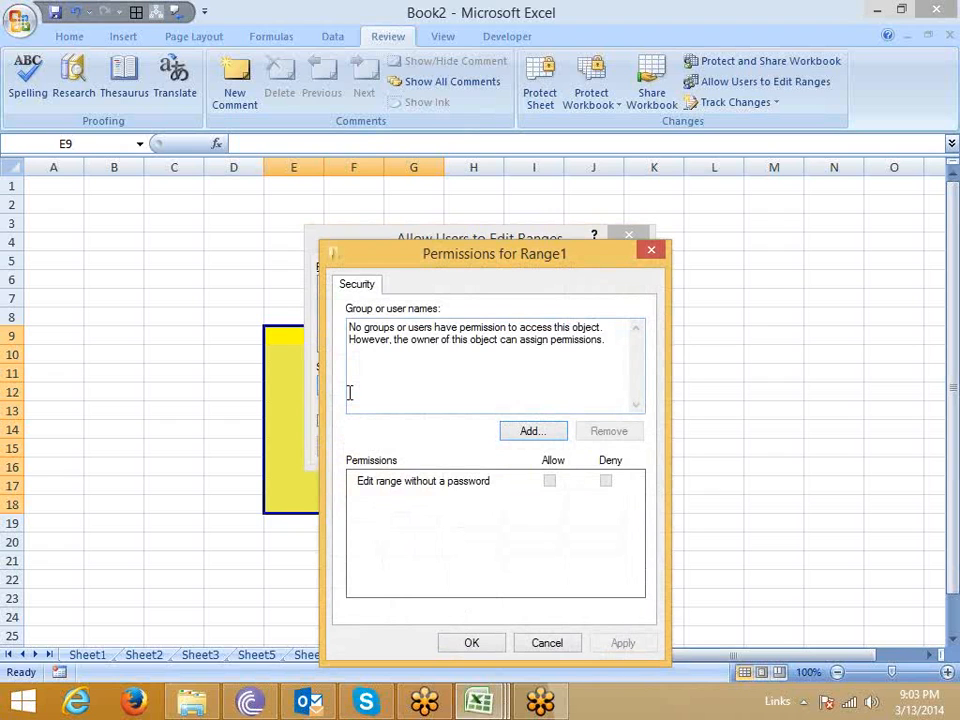
{"action": "left_click", "coordinate": [541, 431]}
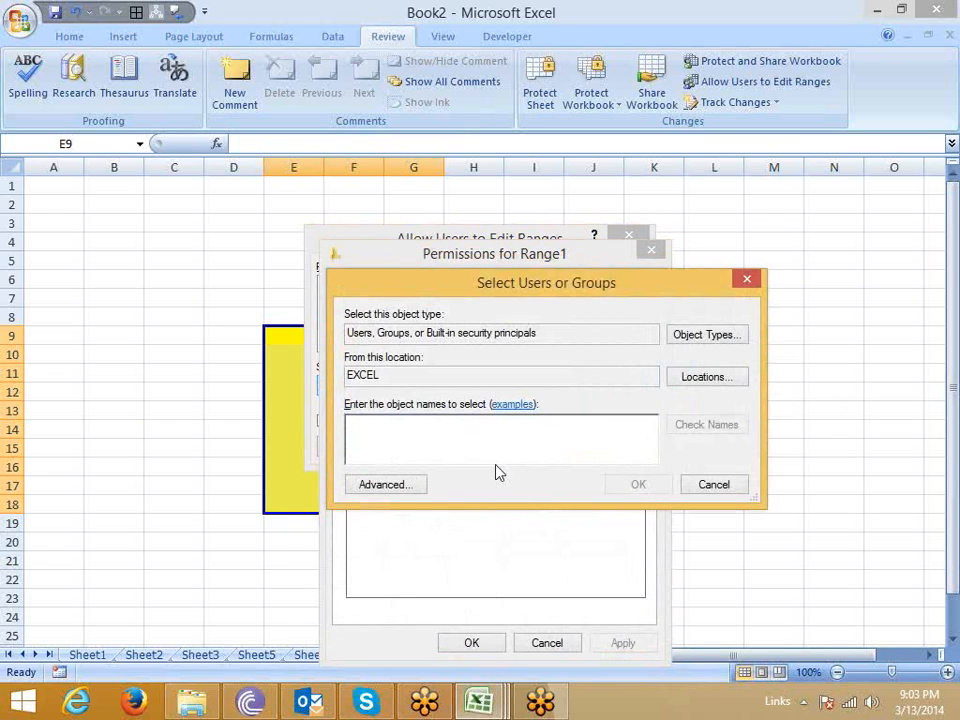
{"action": "left_click", "coordinate": [389, 485]}
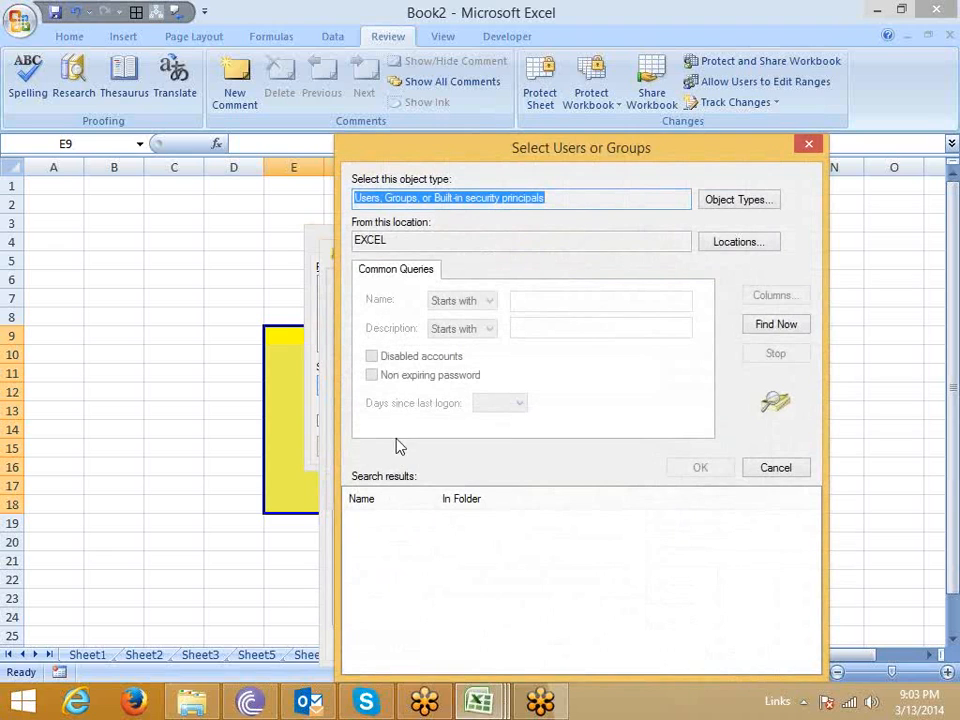
{"action": "left_click", "coordinate": [775, 330]}
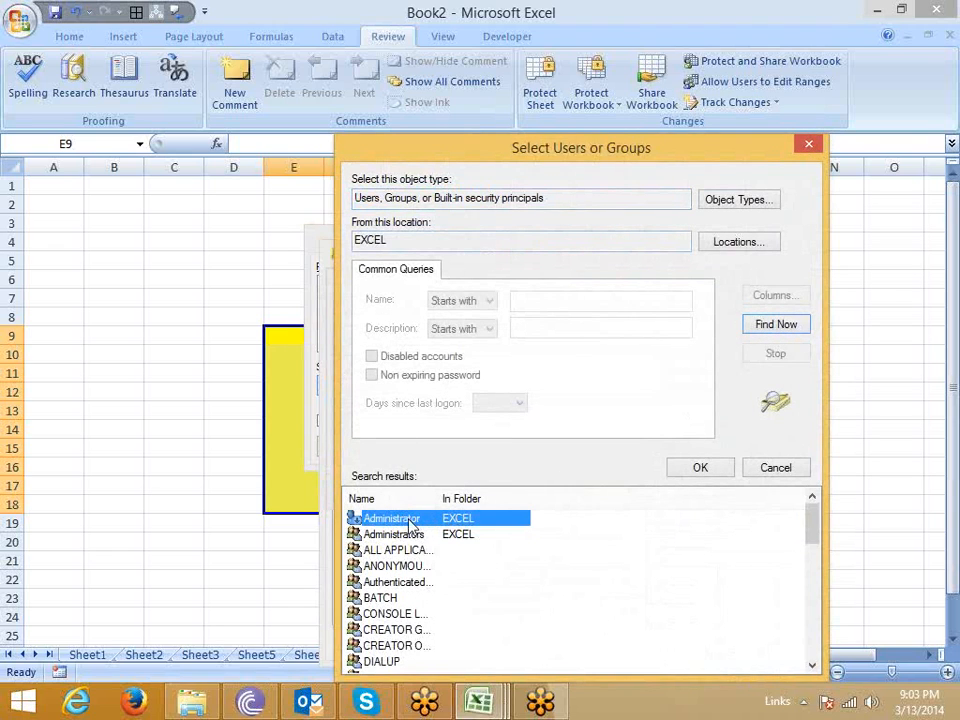
{"action": "left_click", "coordinate": [698, 472]}
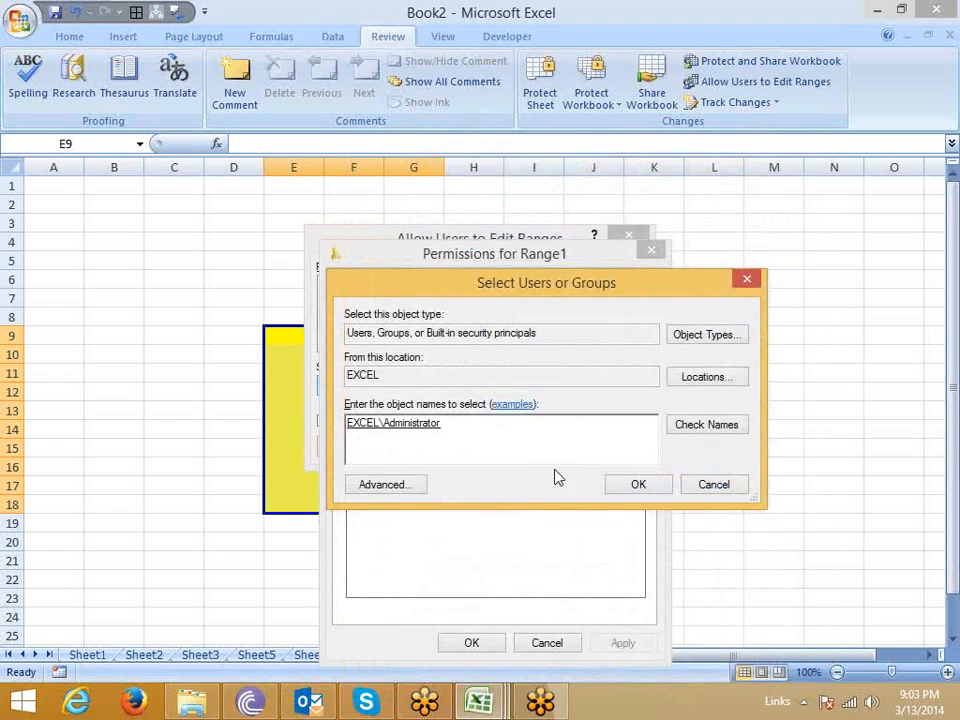
{"action": "left_click", "coordinate": [634, 484]}
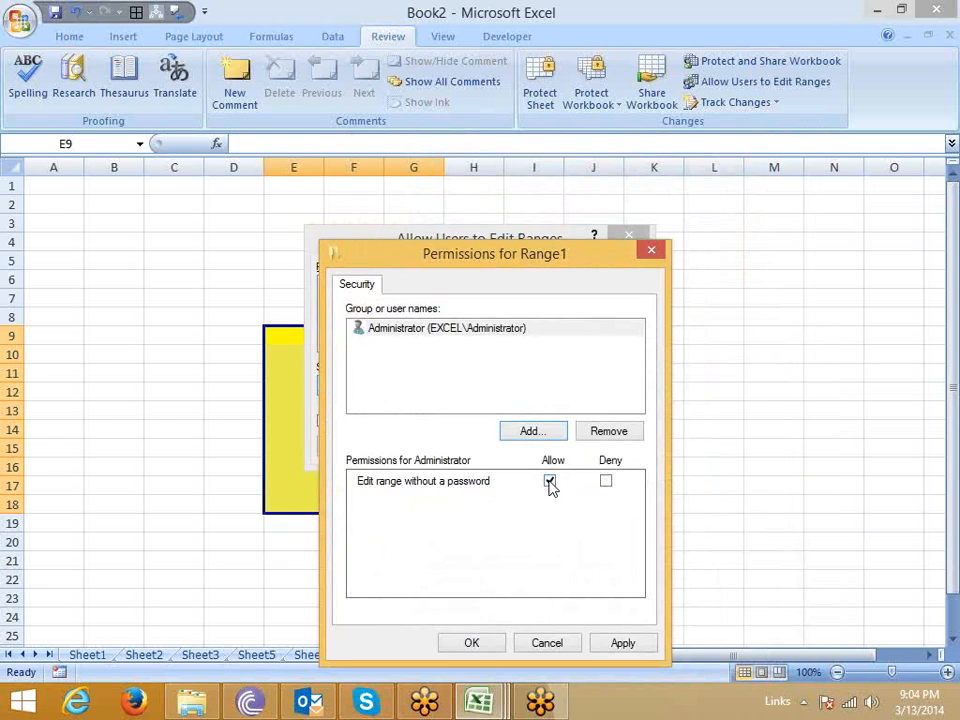
Try the Deny setting for Administrator, set editing Range1 without a password to Allow, and apply the range settings.
{"action": "left_click_drag", "start_coordinate": [552, 272], "coordinate": [730, 128]}
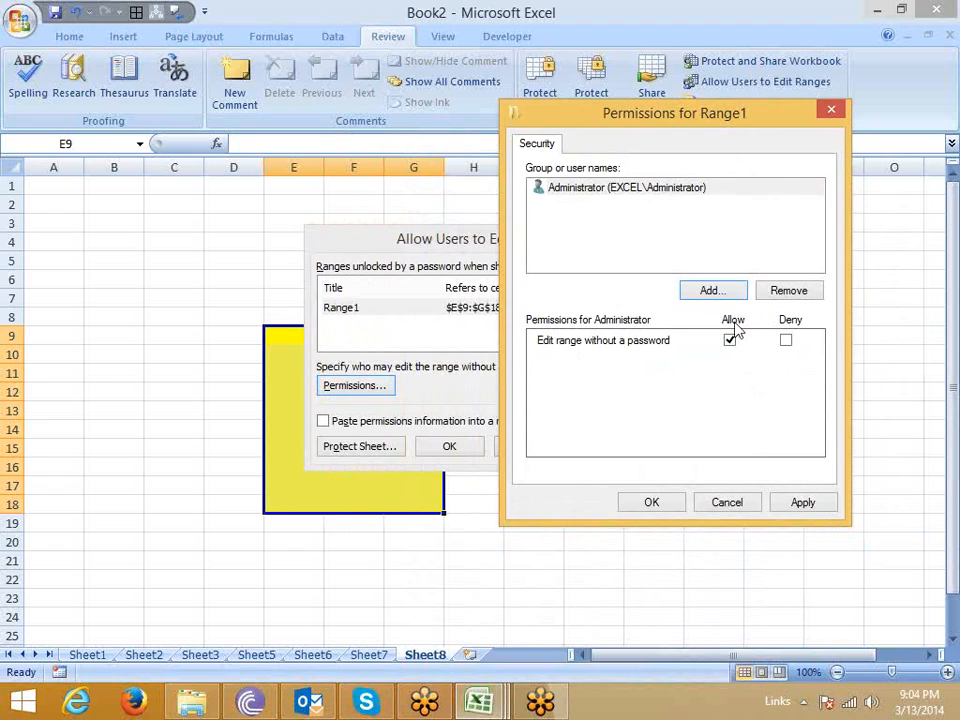
{"action": "left_click", "coordinate": [619, 189]}
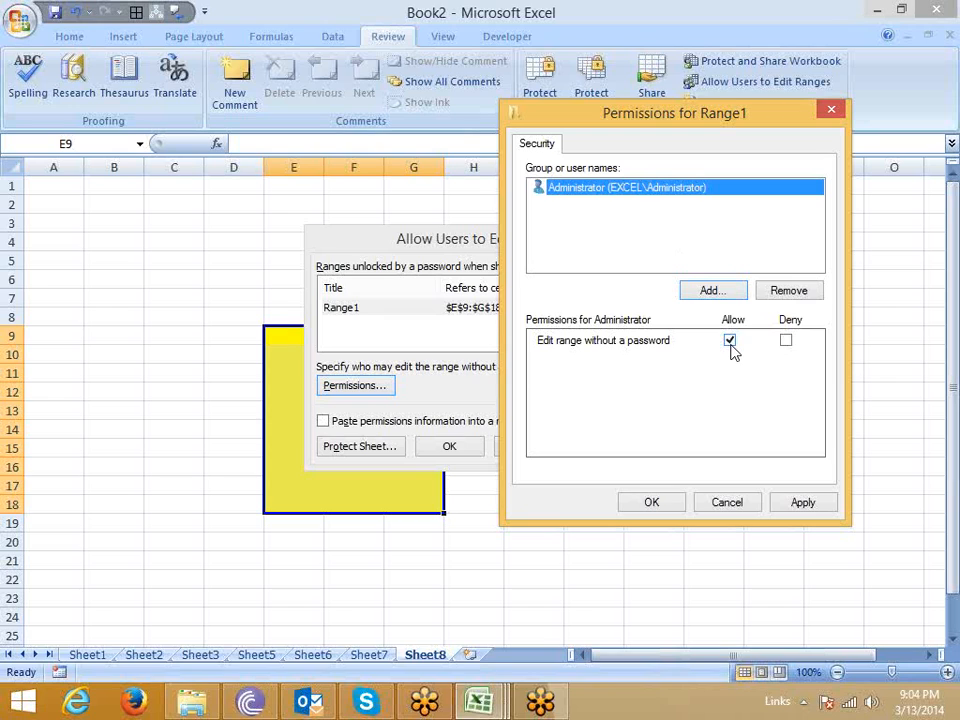
{"action": "left_click", "coordinate": [785, 342]}
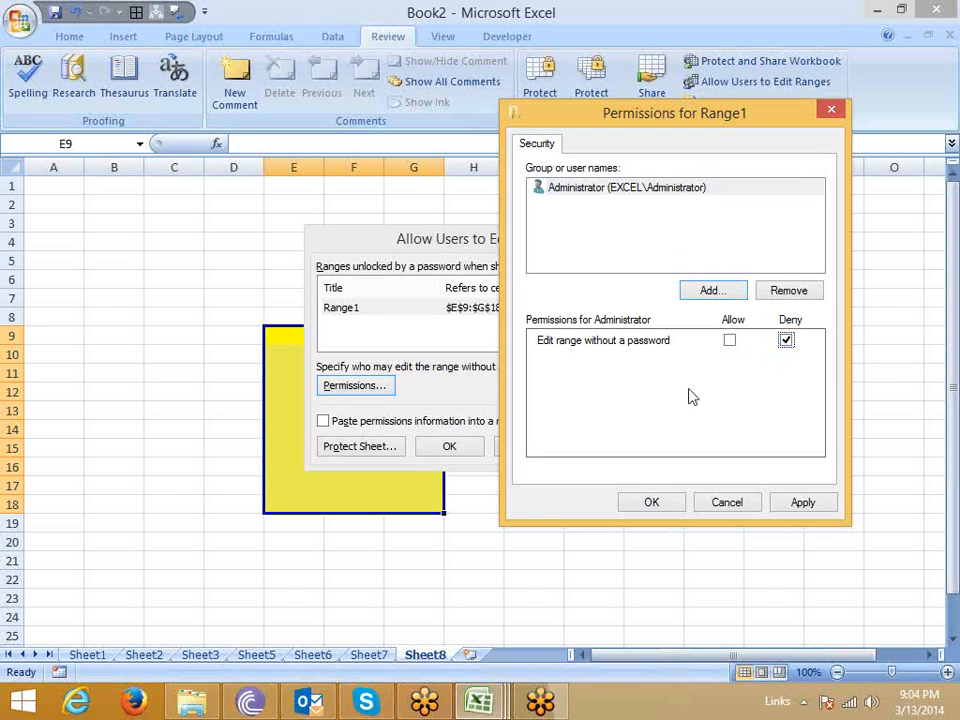
{"action": "left_click", "coordinate": [730, 341]}
{"action": "left_click", "coordinate": [730, 341]}
{"action": "left_click", "coordinate": [785, 342]}
{"action": "left_click", "coordinate": [730, 341]}
{"action": "left_click", "coordinate": [805, 502]}
{"action": "left_click", "coordinate": [651, 502]}
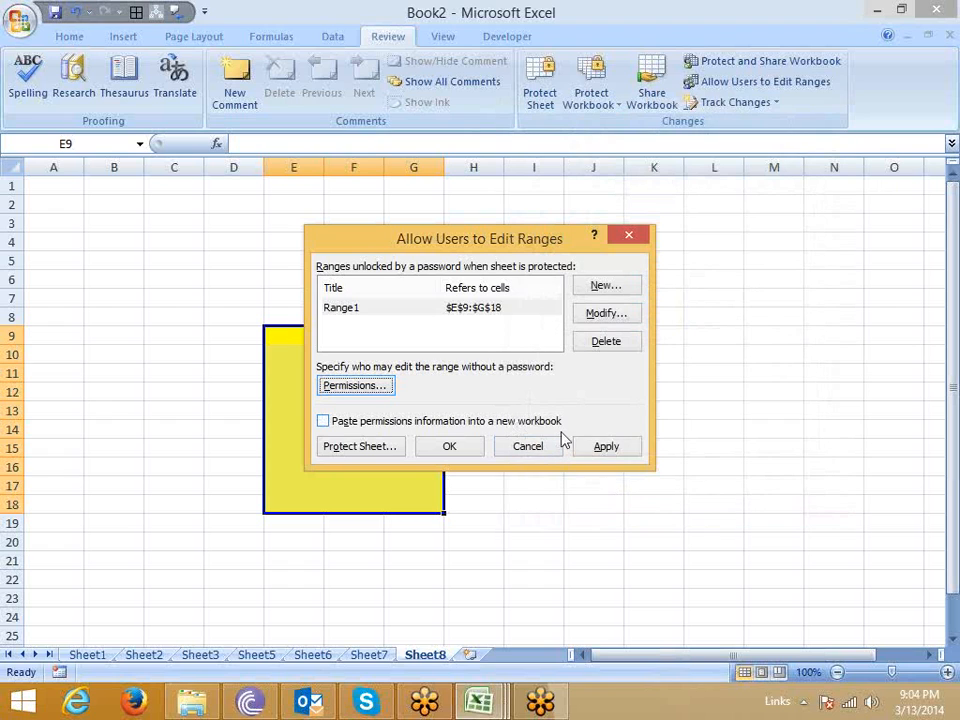
{"action": "left_click", "coordinate": [600, 449]}
{"action": "left_click", "coordinate": [443, 449]}
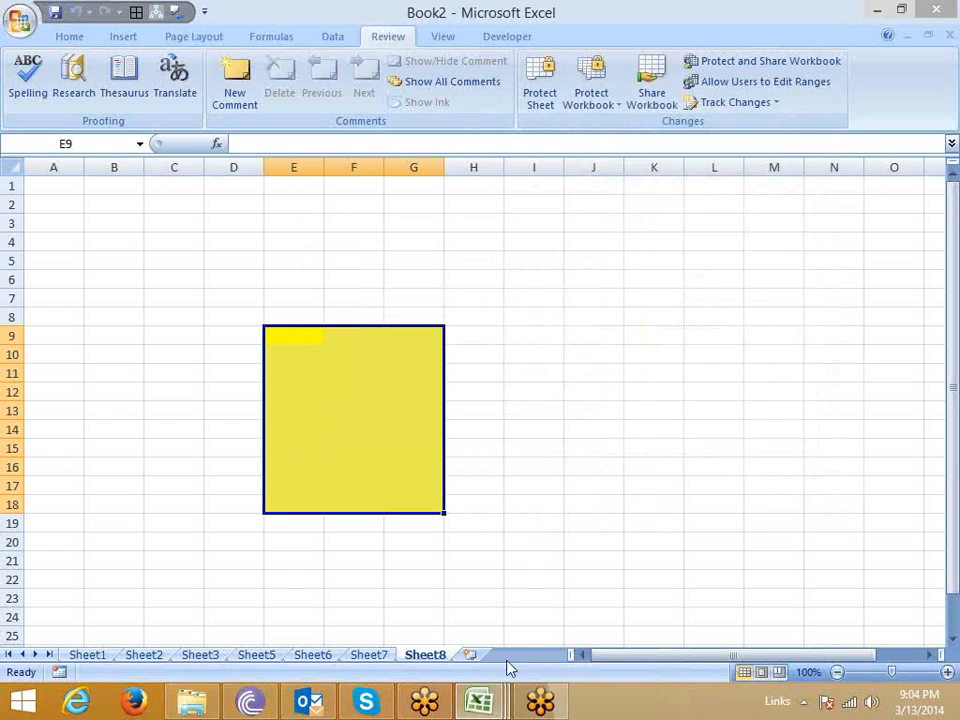
Protect Sheet8 without a sheet password, allowing users to select locked and unlocked cells.
{"action": "right_click", "coordinate": [427, 655]}
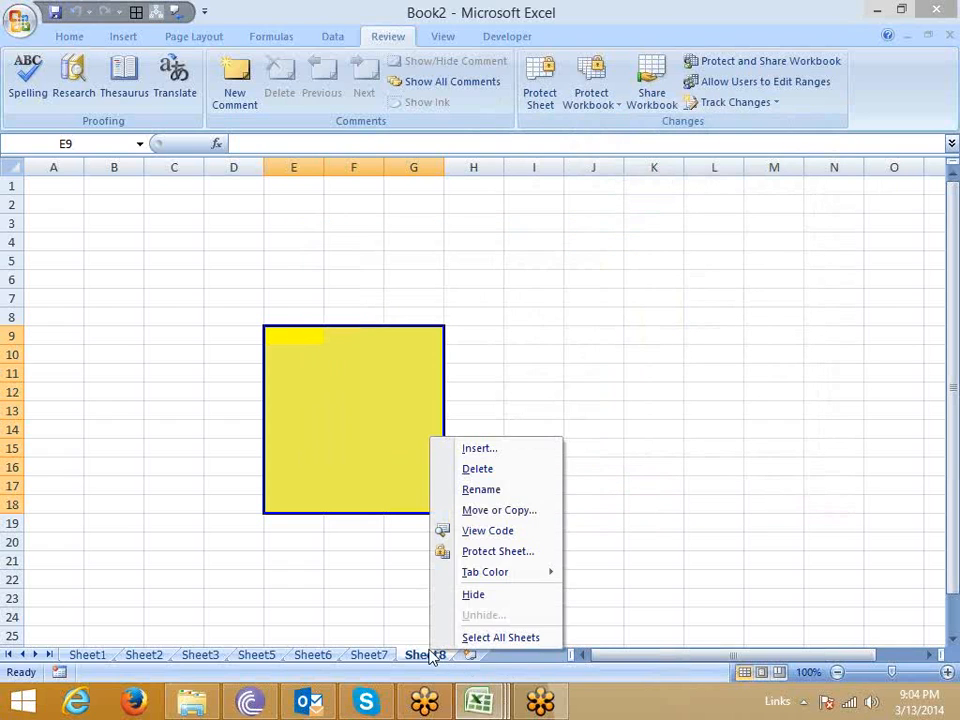
{"action": "left_click", "coordinate": [492, 555]}
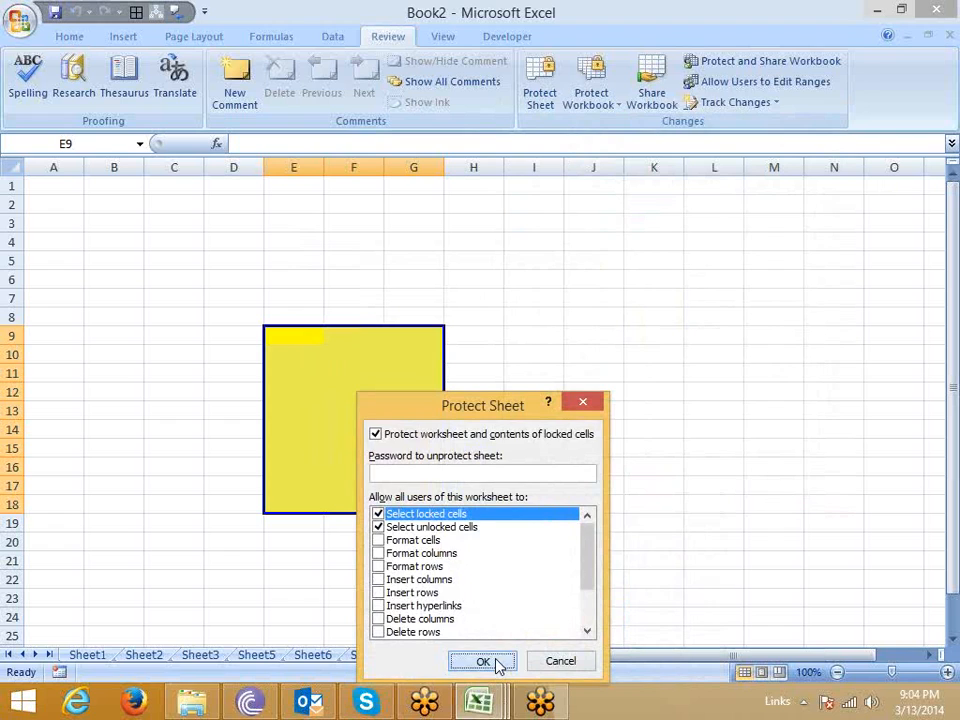
{"action": "left_click", "coordinate": [497, 667]}
Unlock the yellow range by starting to edit cell G12 and entering the range password.
{"action": "left_click", "coordinate": [424, 396]}
{"action": "key", "text": "a"}
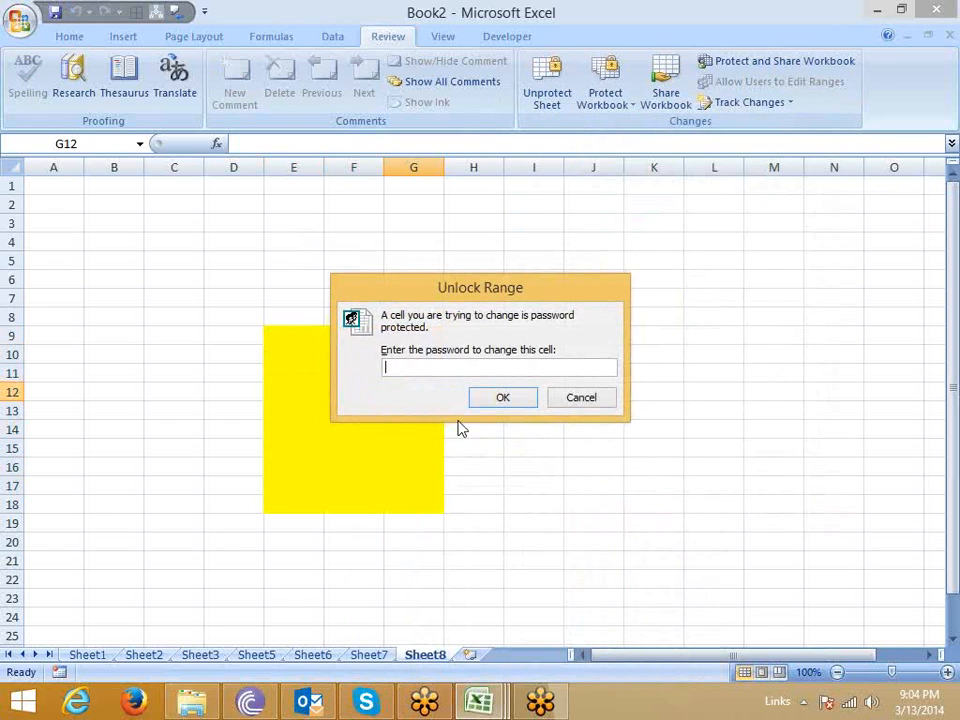
{"action": "type", "text": "a"}
{"action": "left_click", "coordinate": [495, 400]}
Enter the sample text df in cell G14 of the unlocked yellow range.
{"action": "left_click", "coordinate": [386, 428]}
{"action": "type", "text": "df"}
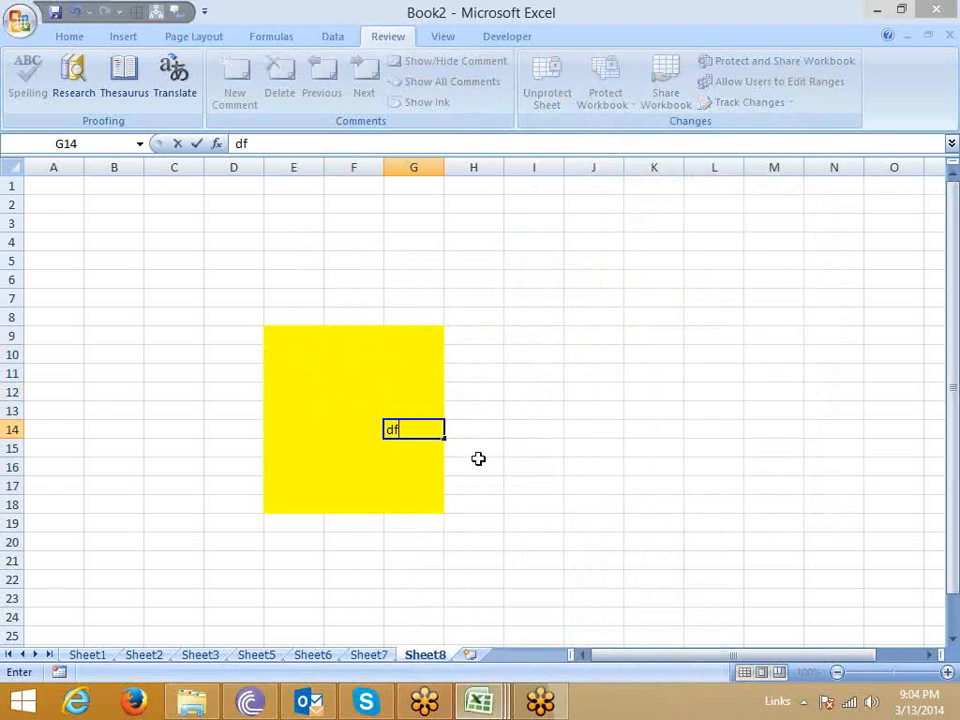
{"action": "left_click", "coordinate": [506, 377]}
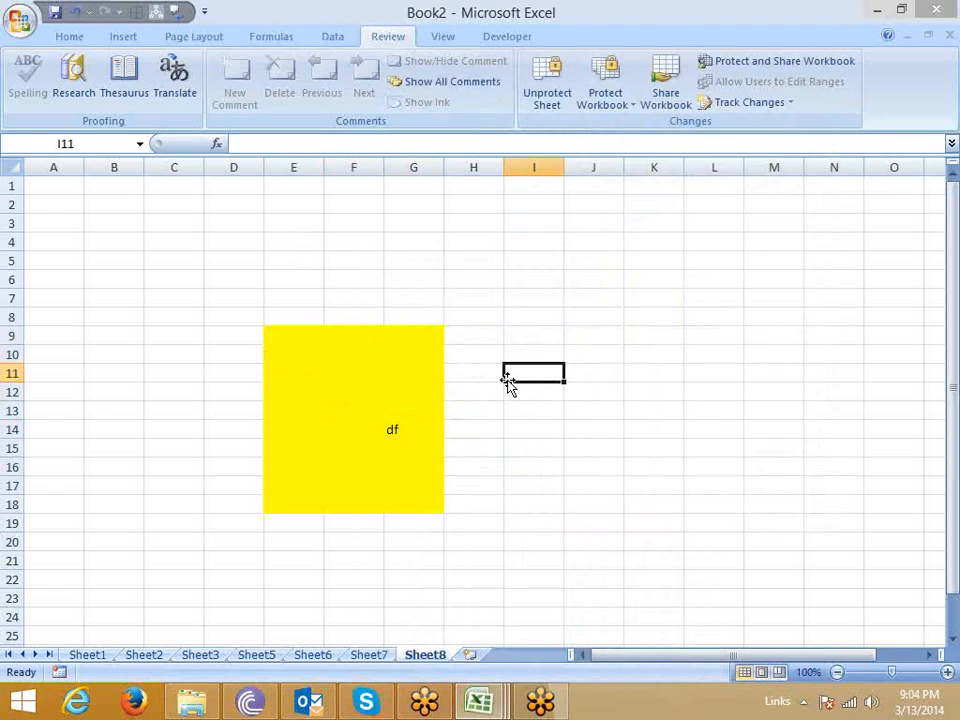
{"action": "left_click", "coordinate": [400, 417]}
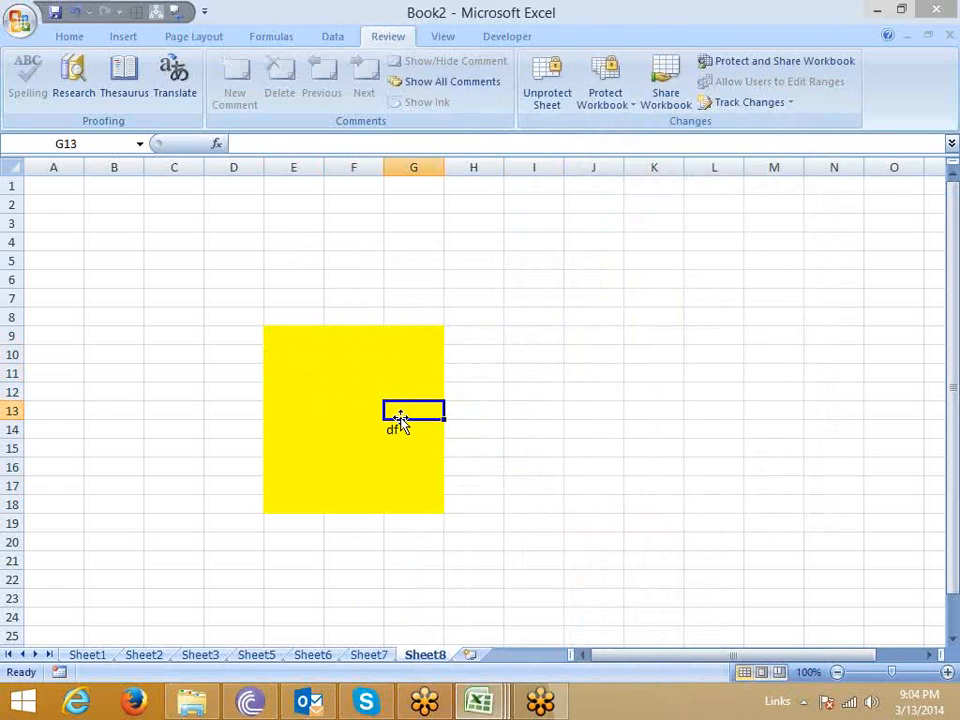
{"action": "left_click", "coordinate": [372, 394]}
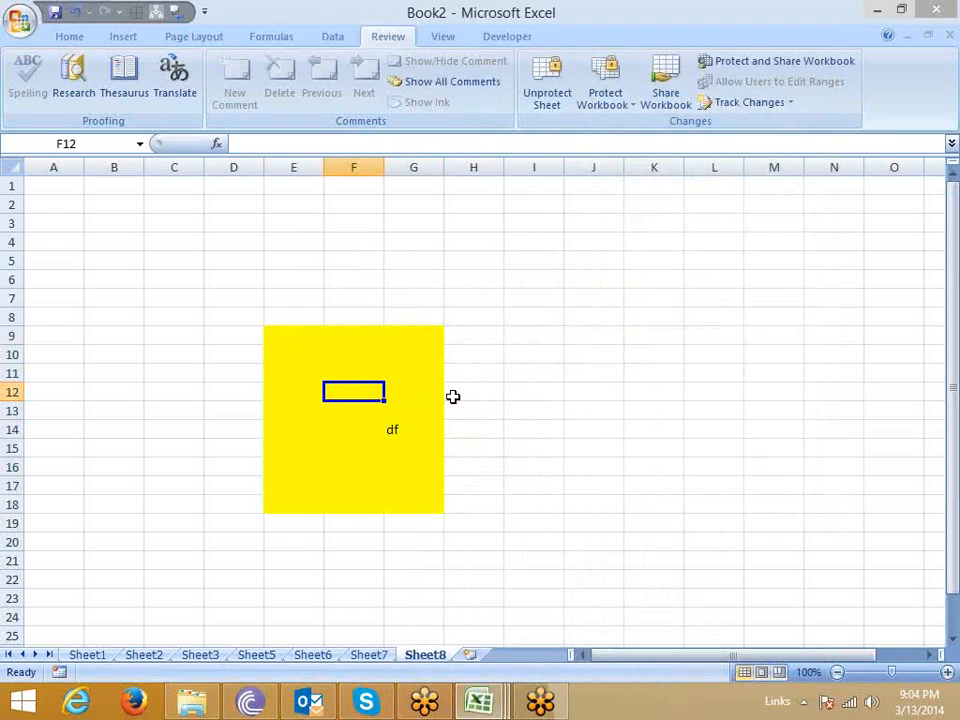
Open the workbook protection options to examine the Protect Structure and Windows command.
{"action": "left_click", "coordinate": [611, 112]}
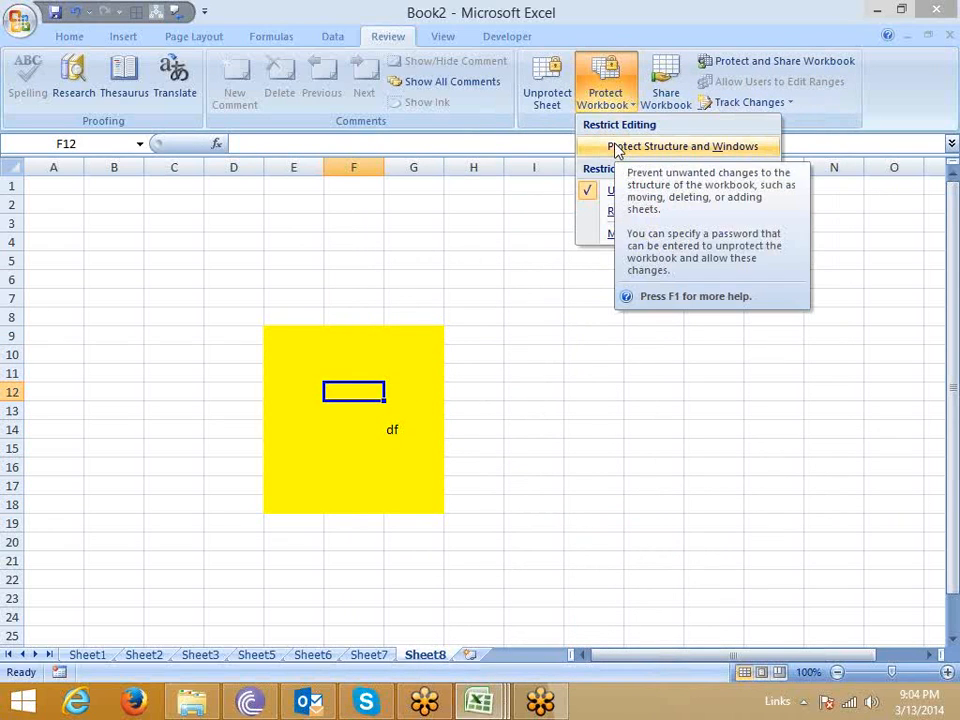
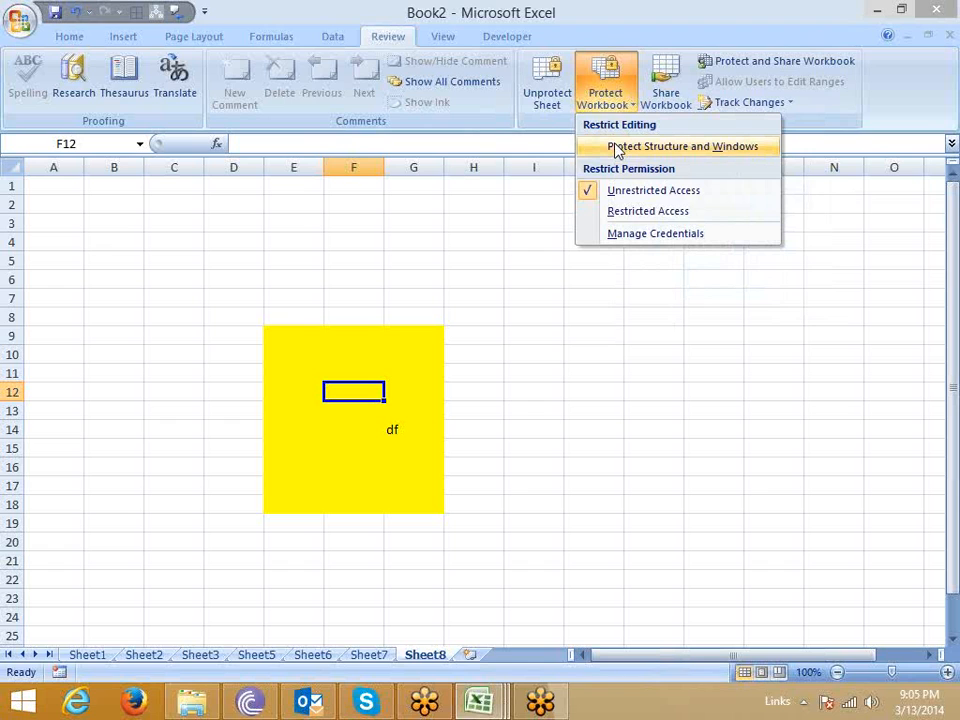
Examine the Protect Structure and Windows options and the Share Workbook setting allowing simultaneous changes by several users, leaving both dialogs without applying anything.
{"action": "left_click", "coordinate": [619, 152]}
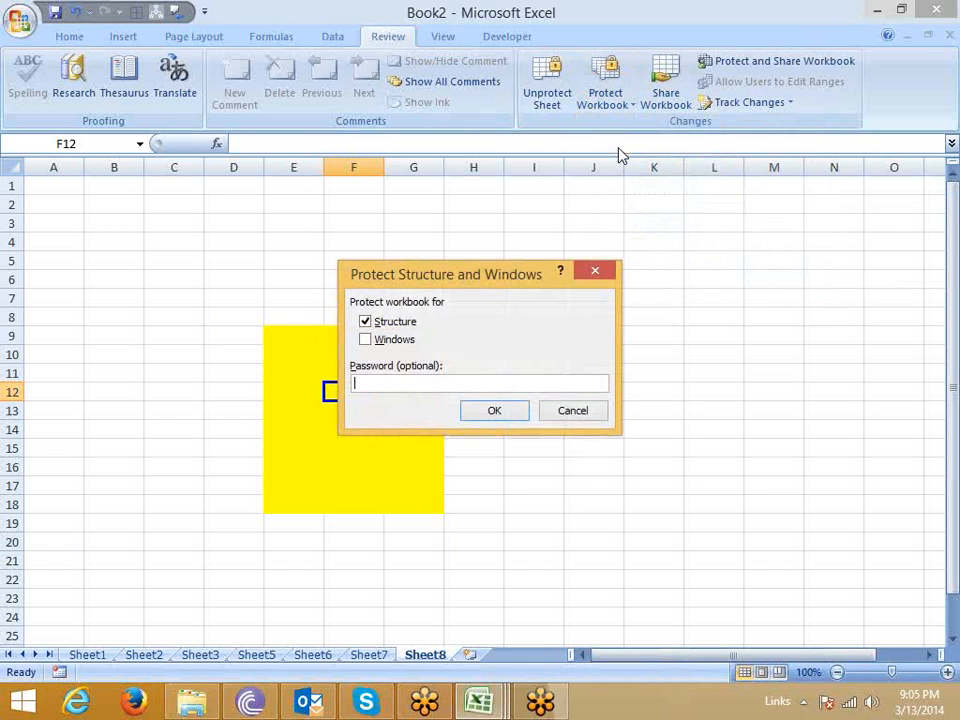
{"action": "left_click", "coordinate": [584, 411]}
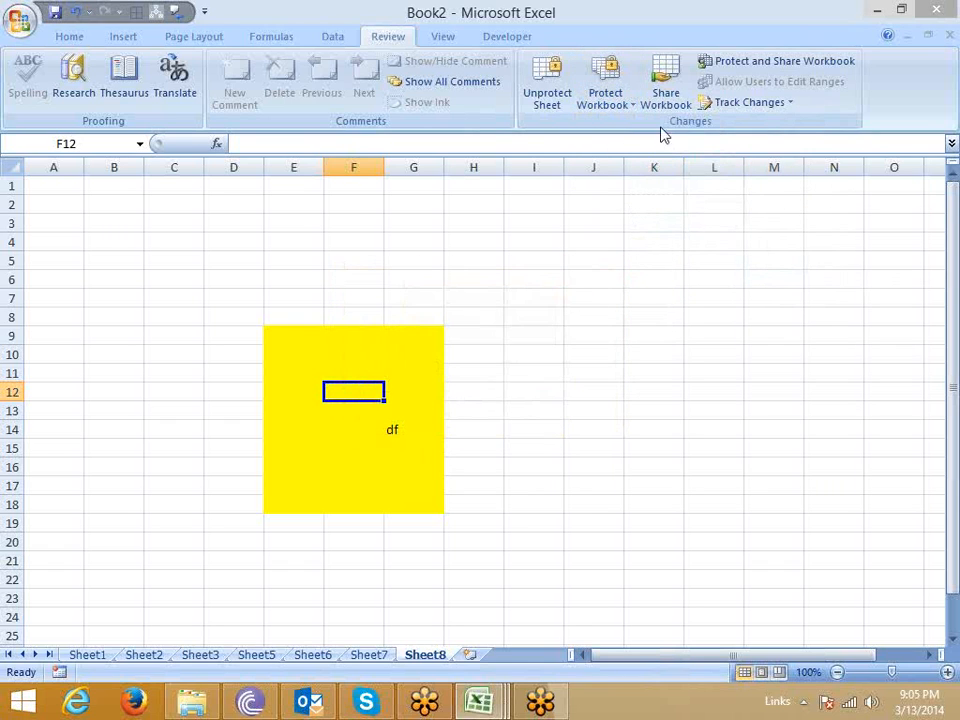
{"action": "left_click", "coordinate": [668, 105]}
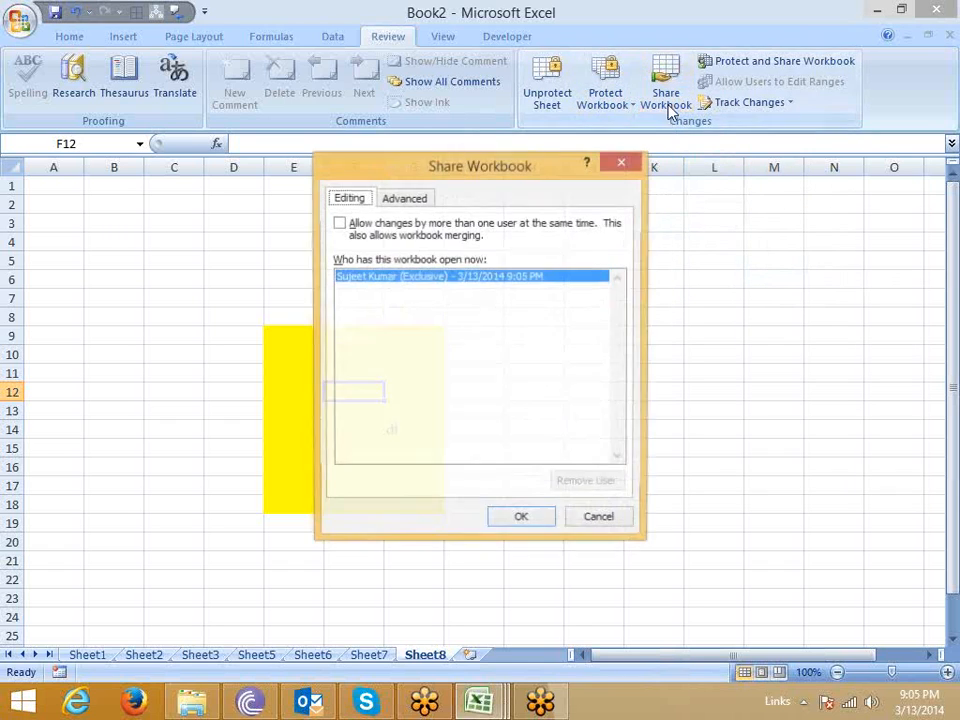
{"action": "left_click", "coordinate": [339, 223]}
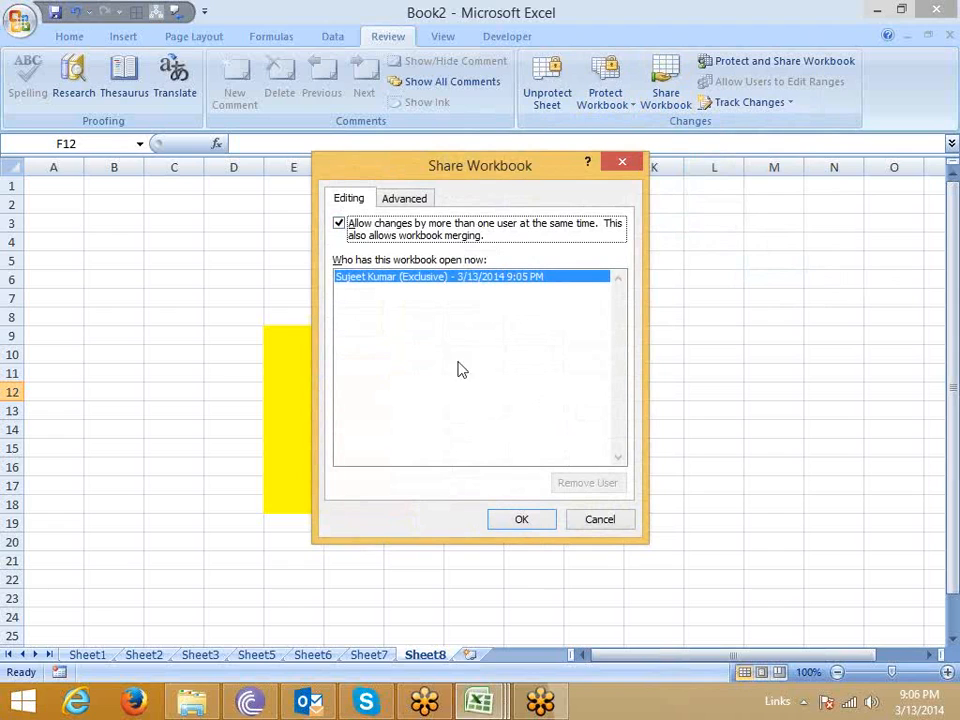
{"action": "left_click", "coordinate": [617, 520]}
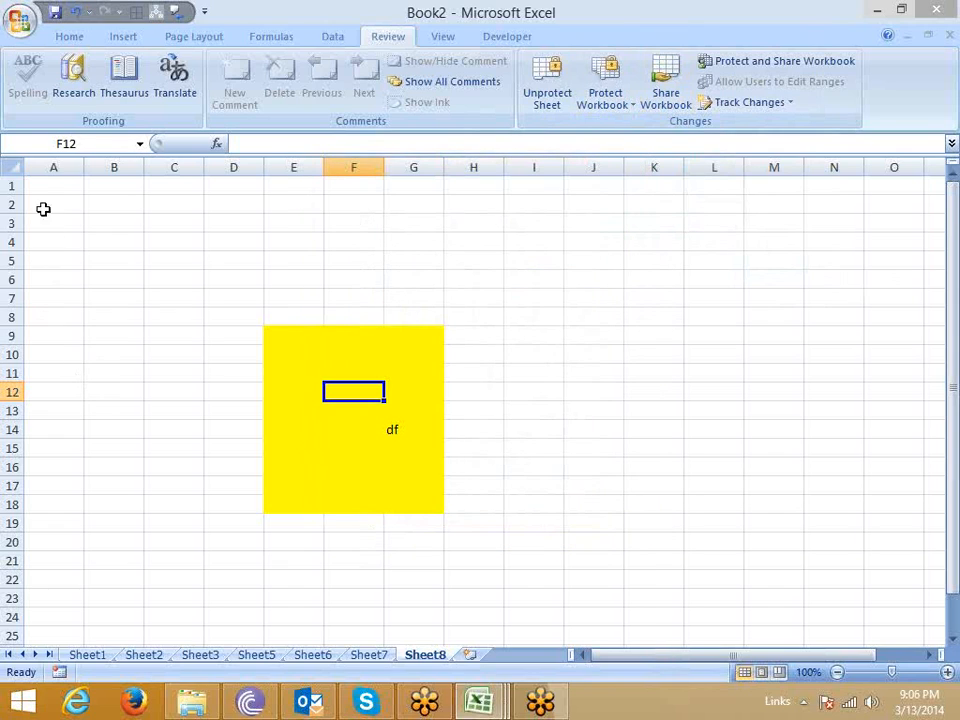
{"action": "key", "text": "ctrl+Home"}
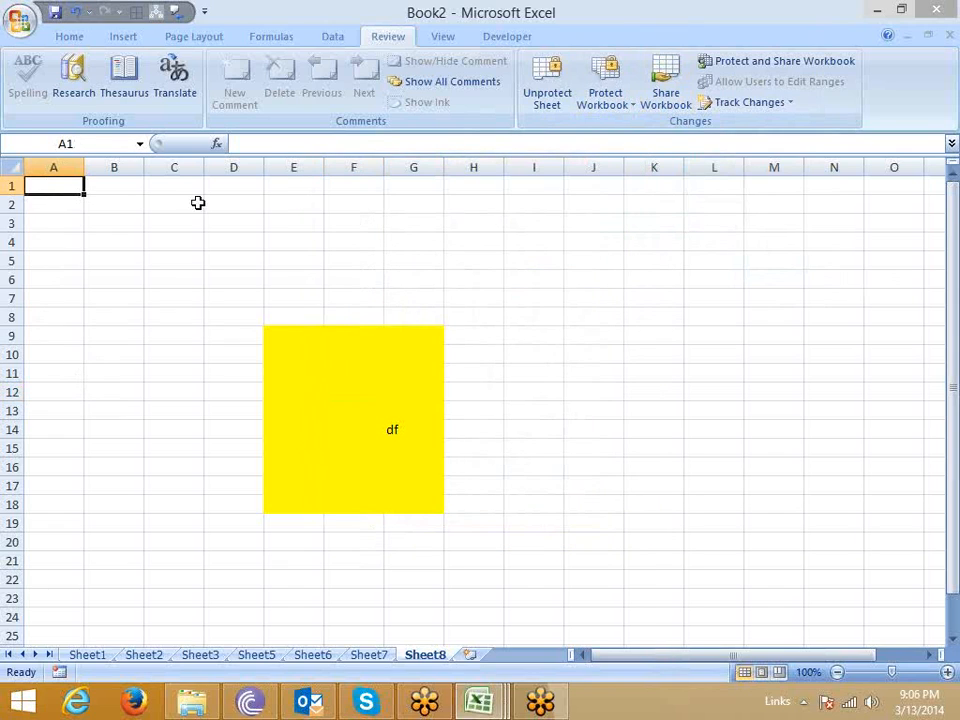
{"action": "left_click", "coordinate": [952, 45]}
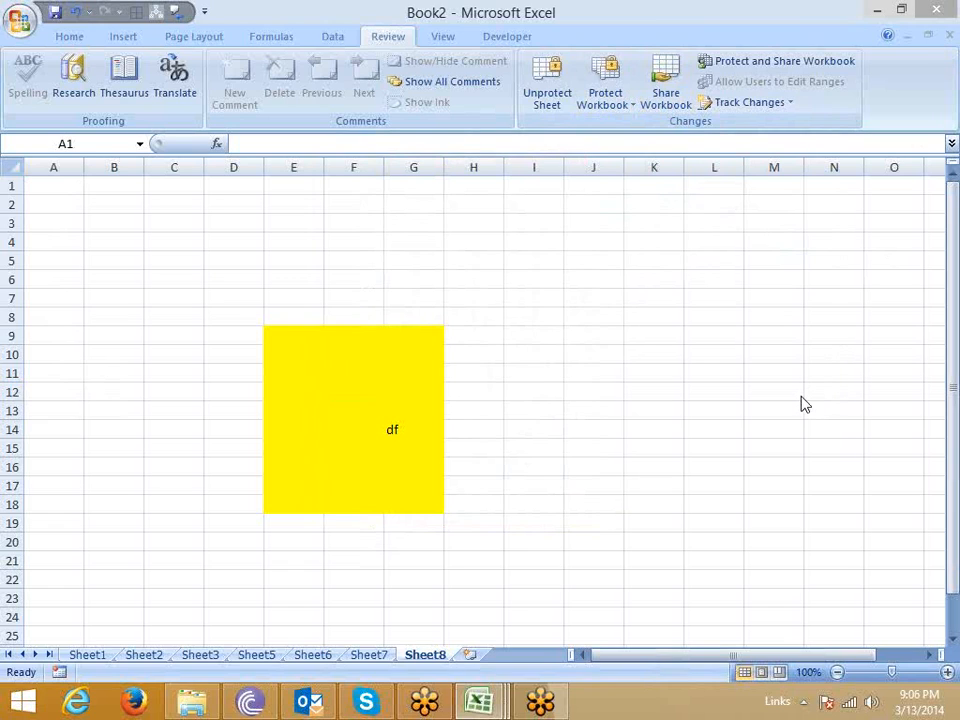
{"action": "left_click", "coordinate": [53, 193]}
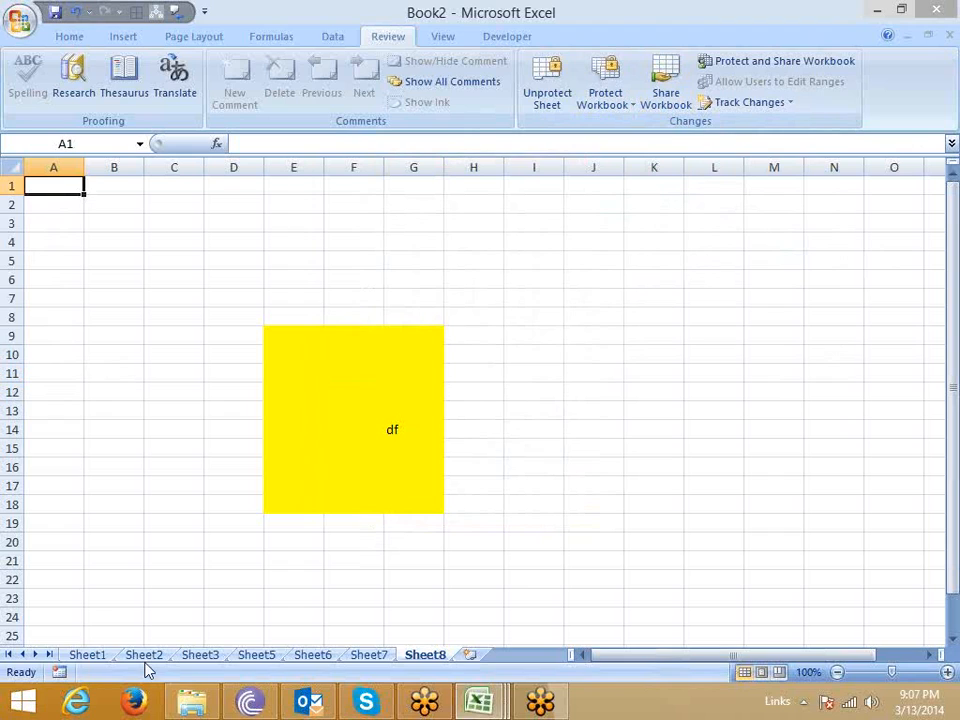
{"action": "left_click", "coordinate": [30, 373]}
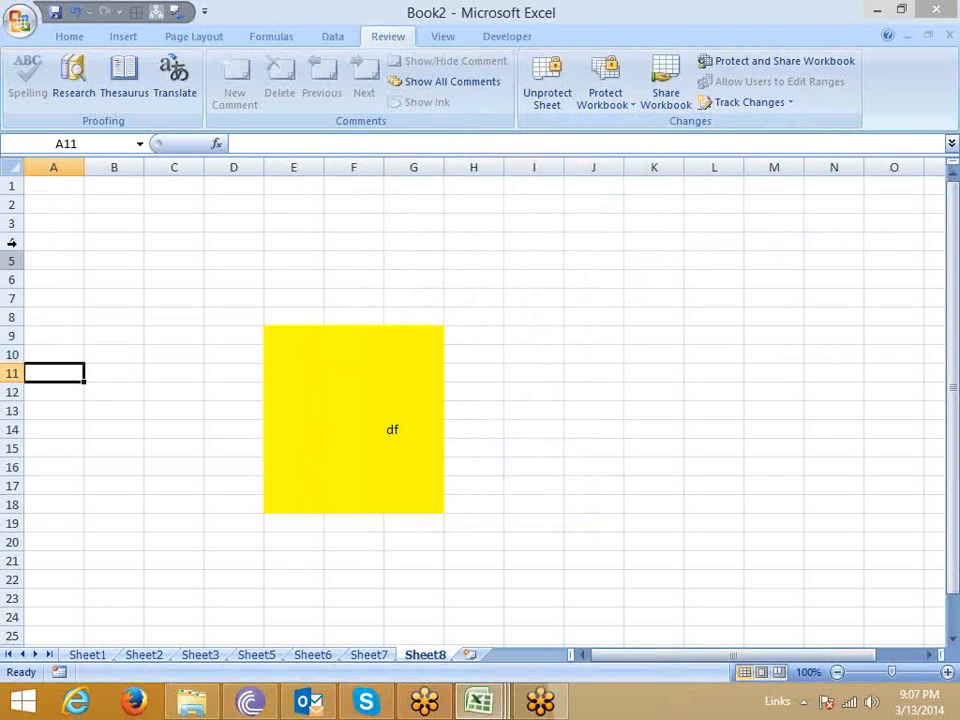
{"action": "left_click_drag", "start_coordinate": [43, 184], "coordinate": [66, 546]}
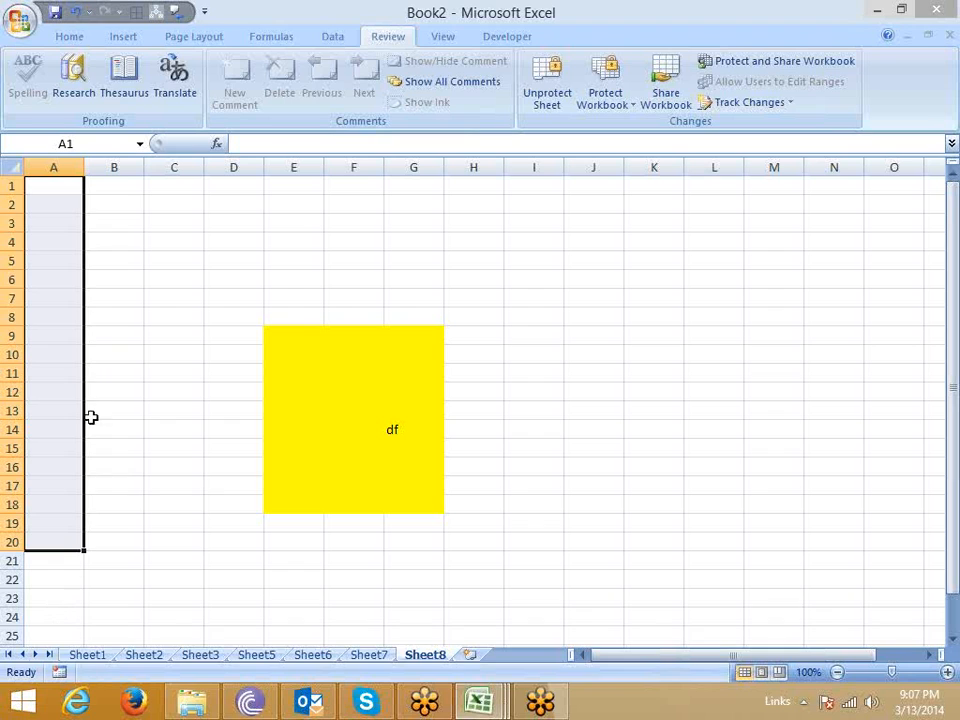
{"action": "left_click", "coordinate": [182, 485]}
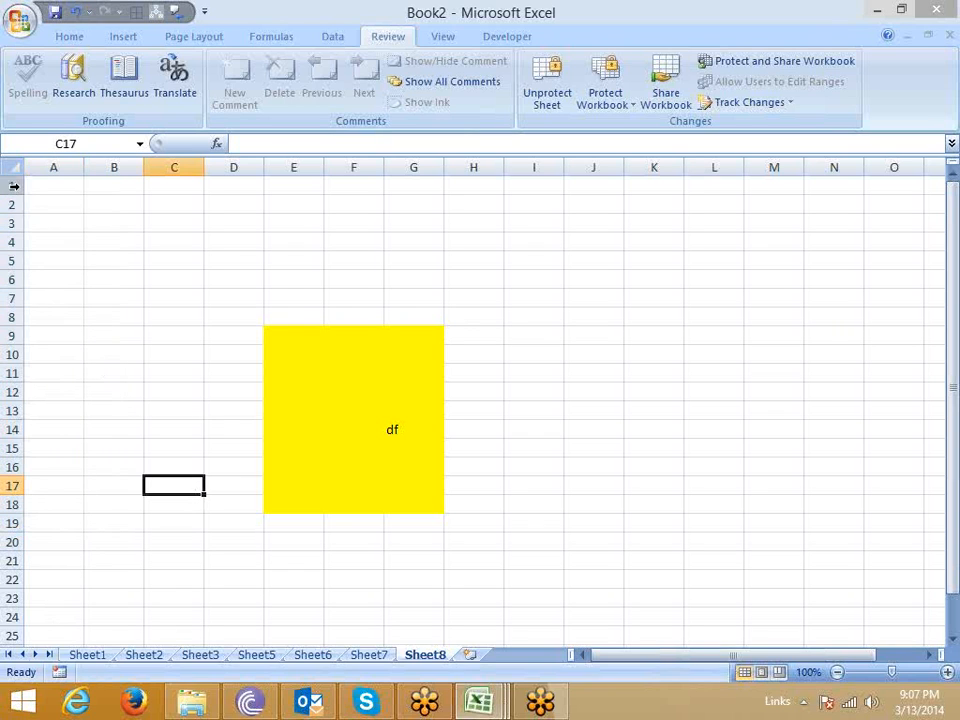
{"action": "left_click_drag", "start_coordinate": [40, 186], "coordinate": [671, 495]}
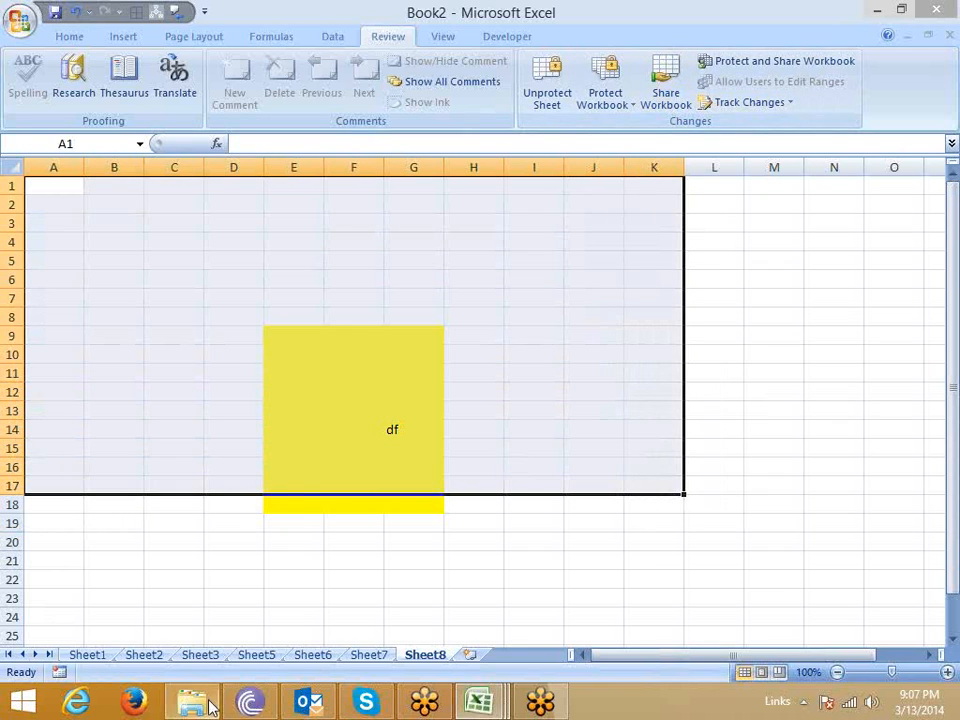
{"action": "mouse_move", "coordinate": [210, 707]}
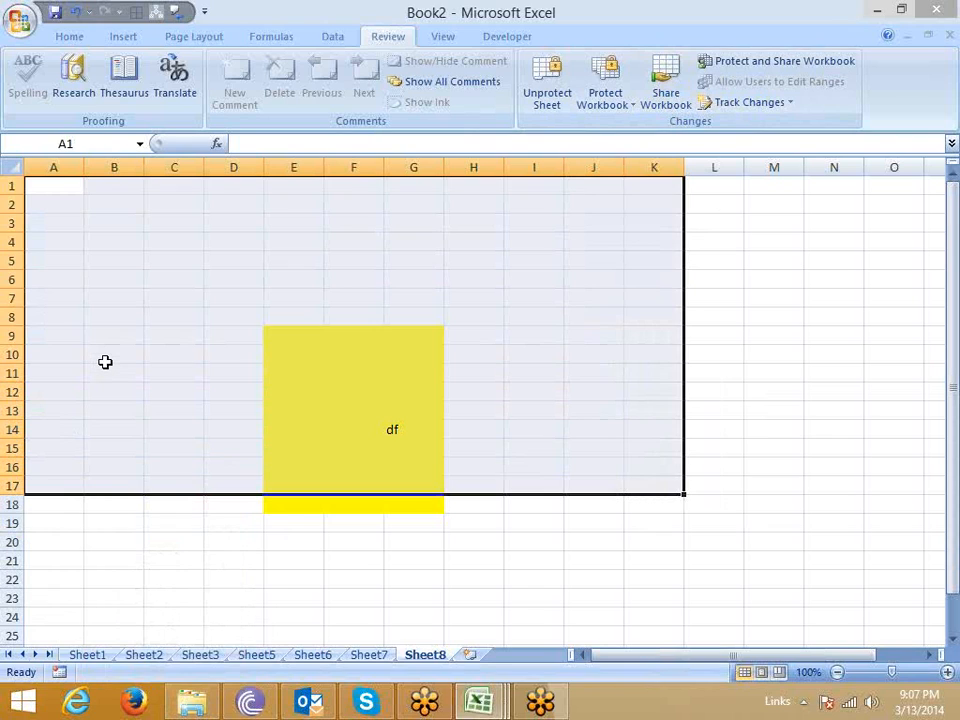
{"action": "left_click_drag", "start_coordinate": [40, 508], "coordinate": [572, 591]}
{"action": "scroll", "coordinate": [531, 632], "scroll_direction": "up", "scroll_amount": 7}
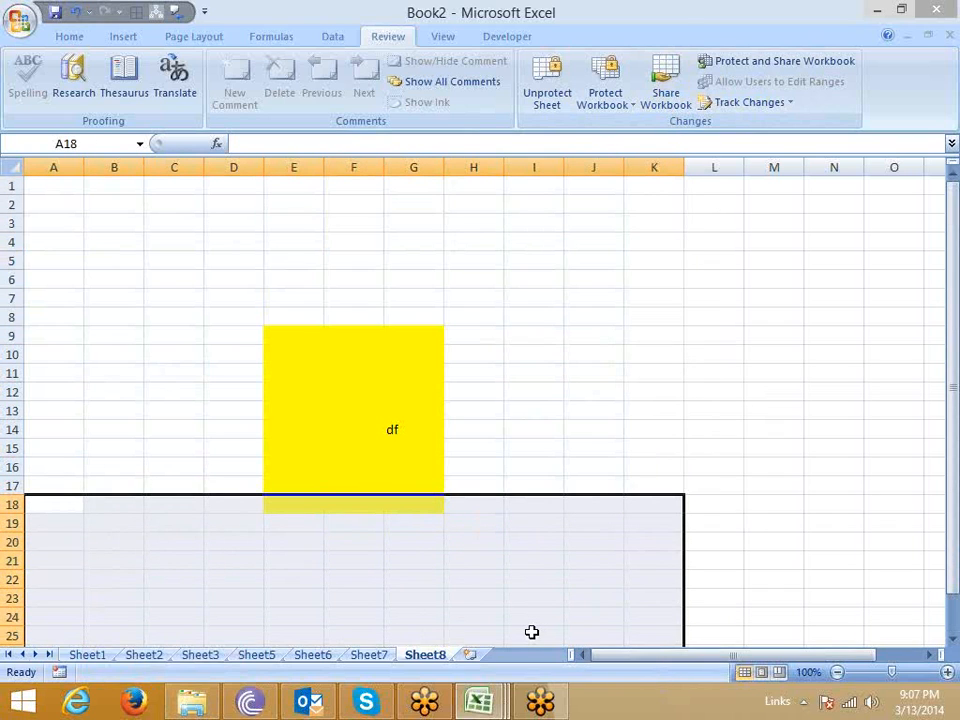
{"action": "left_click", "coordinate": [947, 39]}
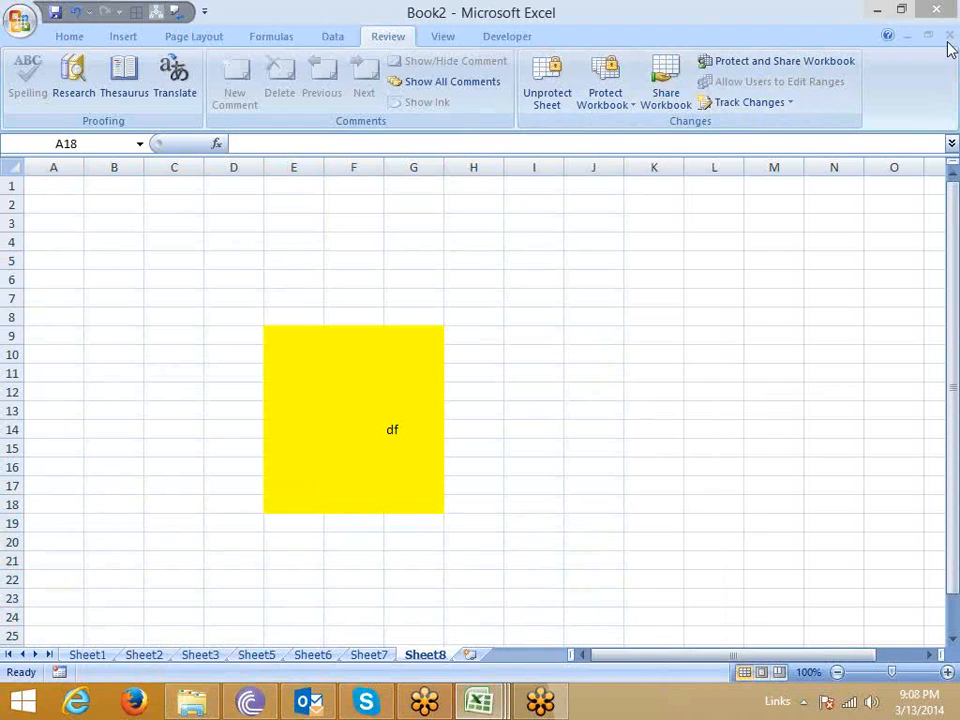
{"action": "left_click", "coordinate": [702, 53]}
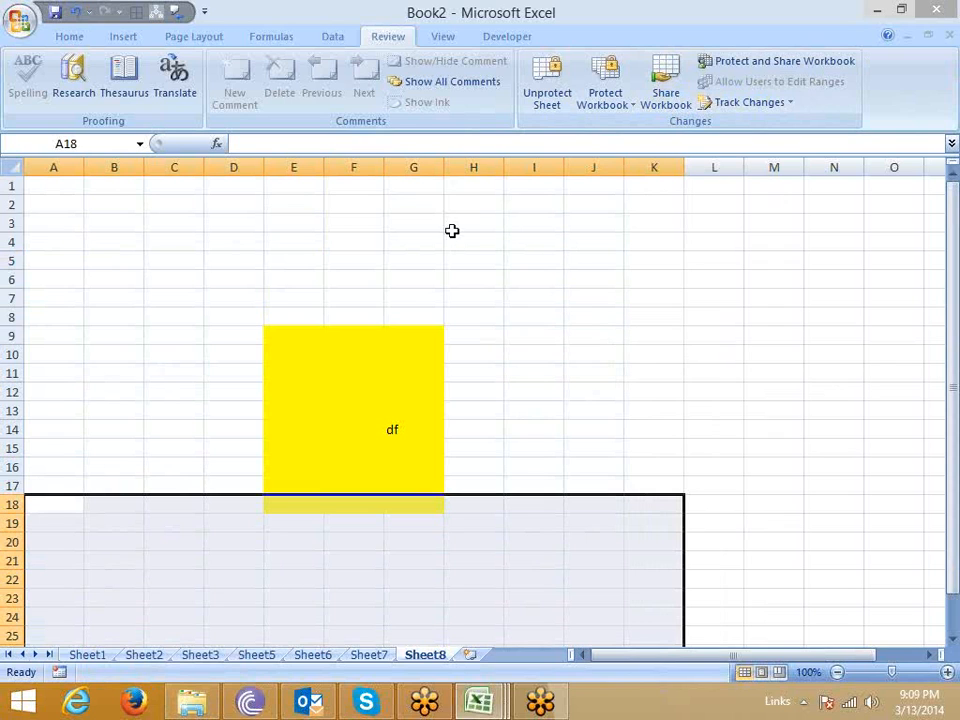
{"action": "left_click", "coordinate": [100, 203]}
Examine the password to open and password to modify settings in the Save As General Options for Book2, without saving.
{"action": "left_click", "coordinate": [20, 20]}
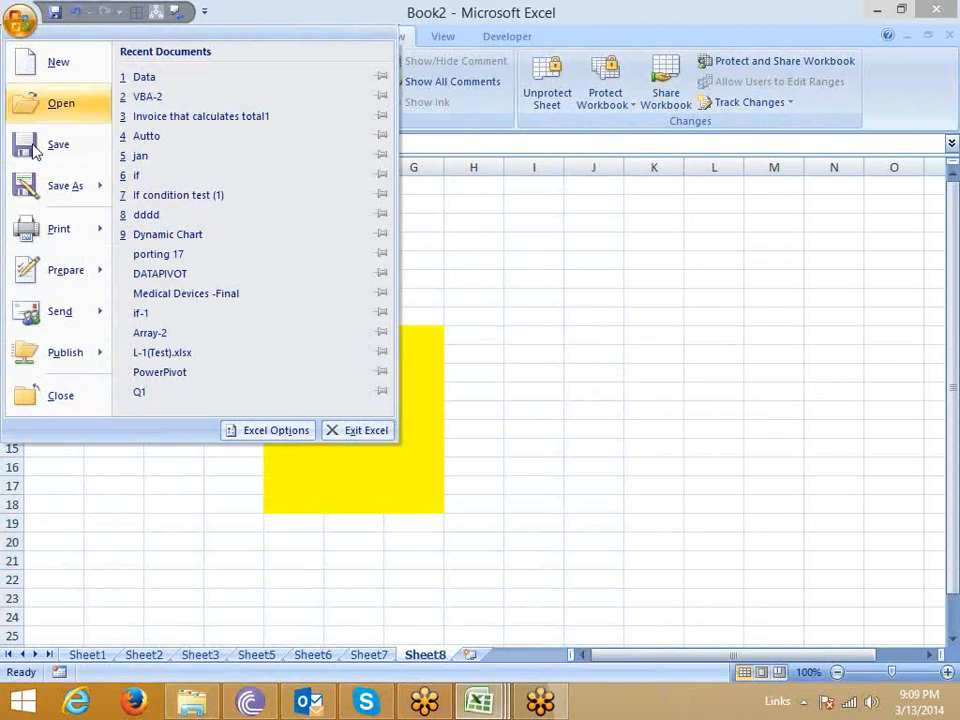
{"action": "left_click", "coordinate": [40, 184]}
{"action": "left_click", "coordinate": [495, 500]}
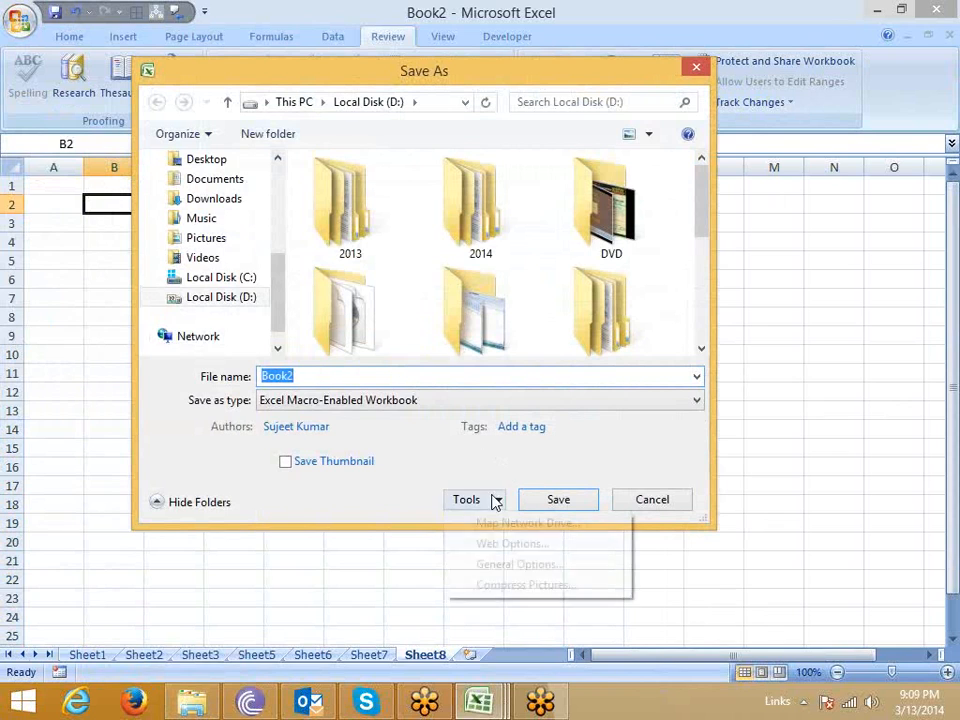
{"action": "left_click", "coordinate": [512, 566]}
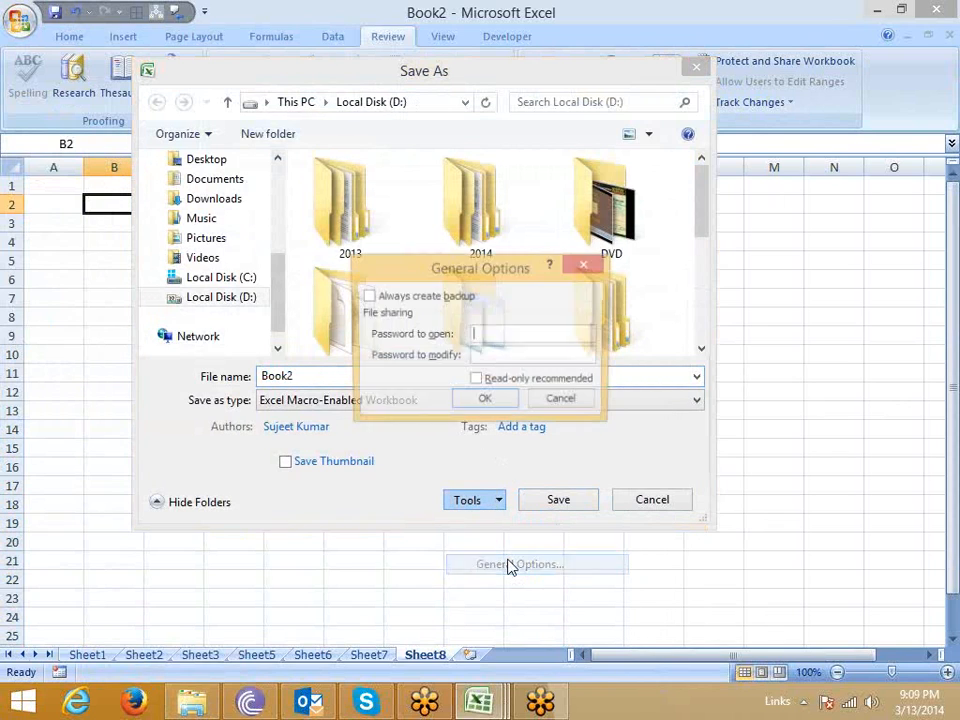
{"action": "left_click_drag", "start_coordinate": [470, 272], "coordinate": [510, 225]}
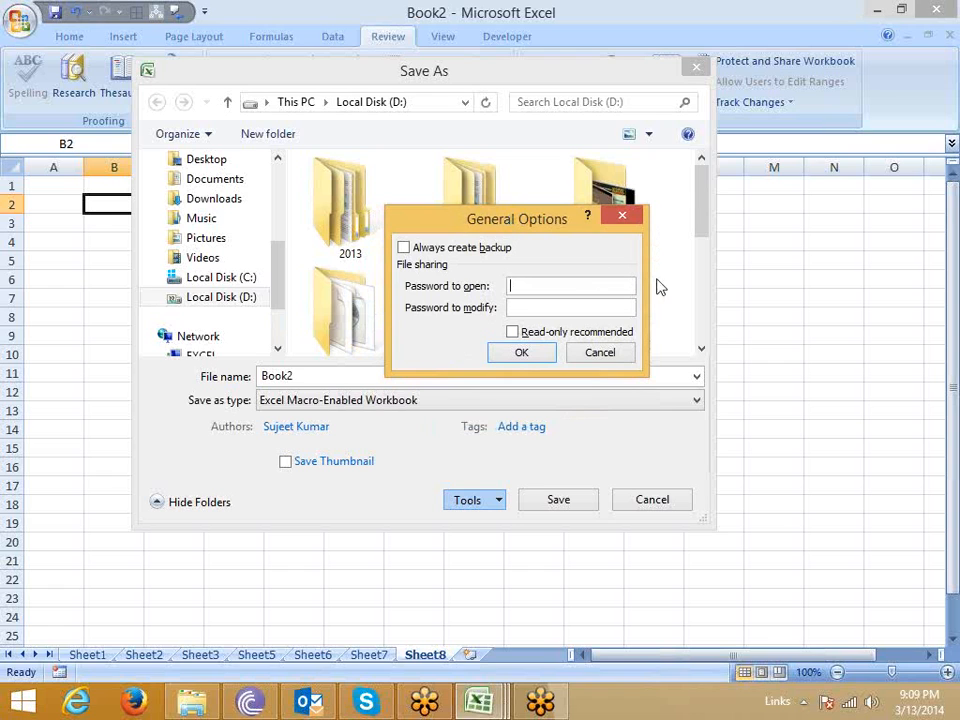
{"action": "left_click", "coordinate": [617, 355]}
{"action": "left_click", "coordinate": [658, 506]}
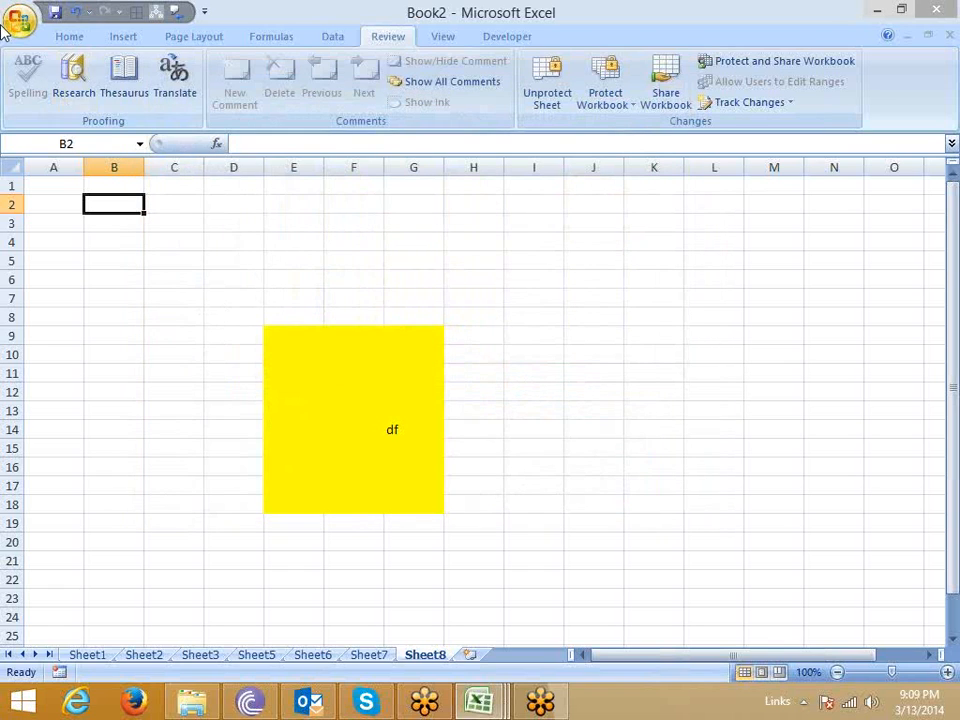
Open the recent workbook dddd by entering its file password.
{"action": "left_click", "coordinate": [19, 19]}
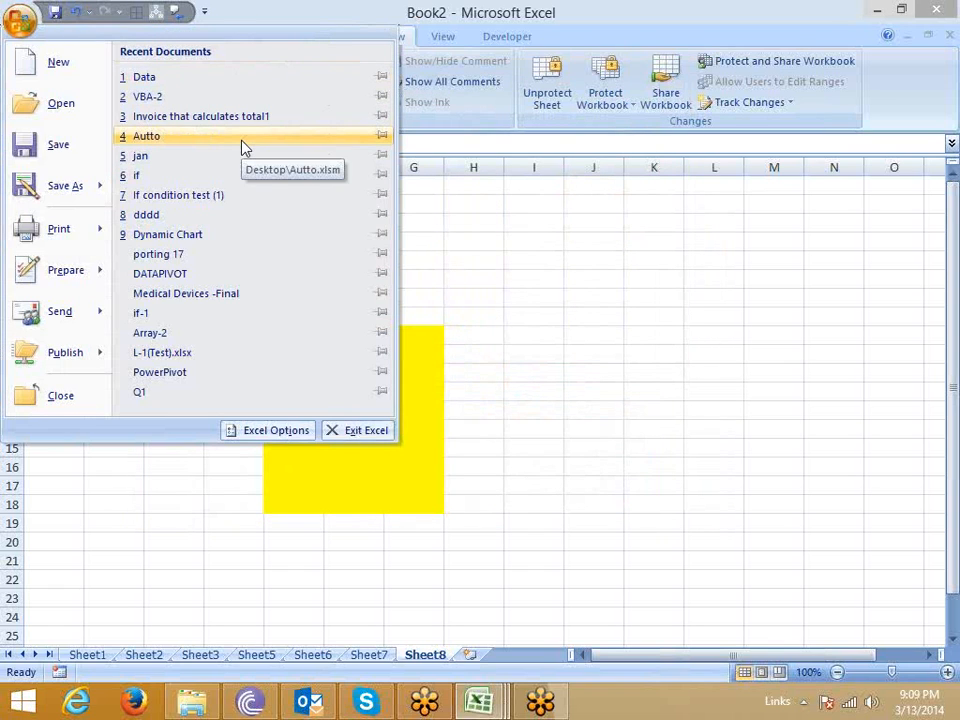
{"action": "left_click", "coordinate": [238, 218]}
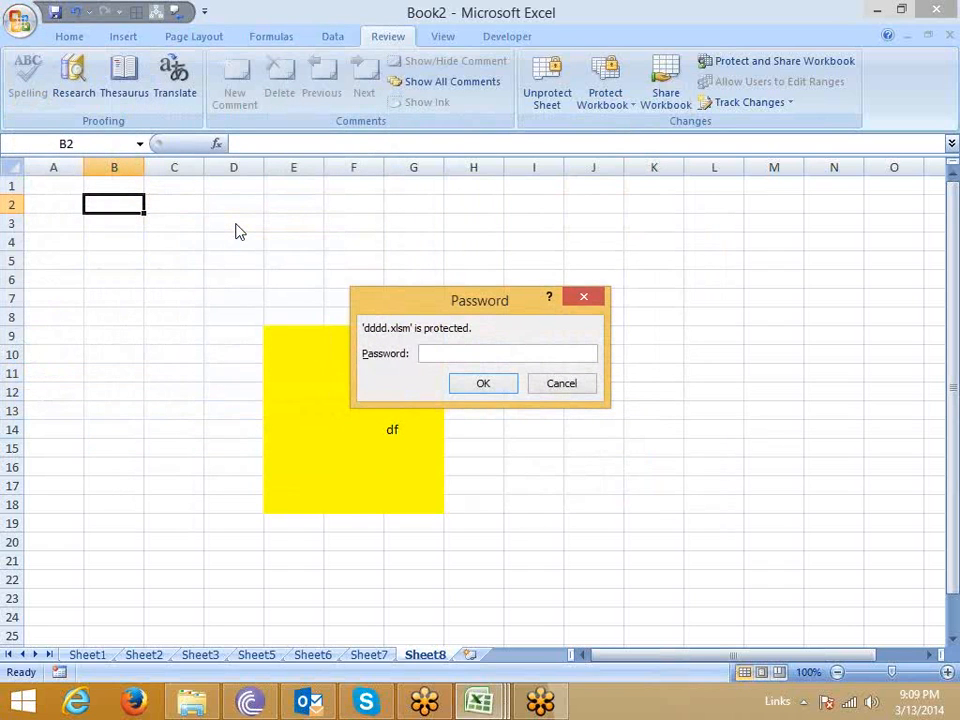
{"action": "type", "text": "1"}
{"action": "key", "text": "Return"}
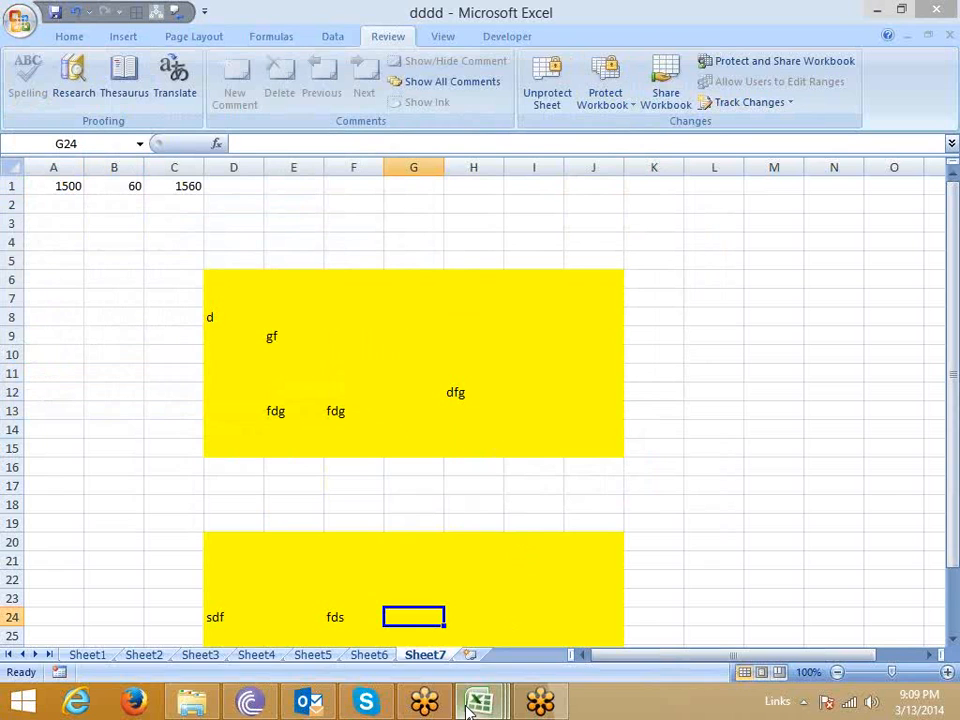
Switch to the Data workbook and examine the file password fields in its Save As General Options, without saving.
{"action": "mouse_move", "coordinate": [478, 702]}
{"action": "left_click", "coordinate": [389, 626]}
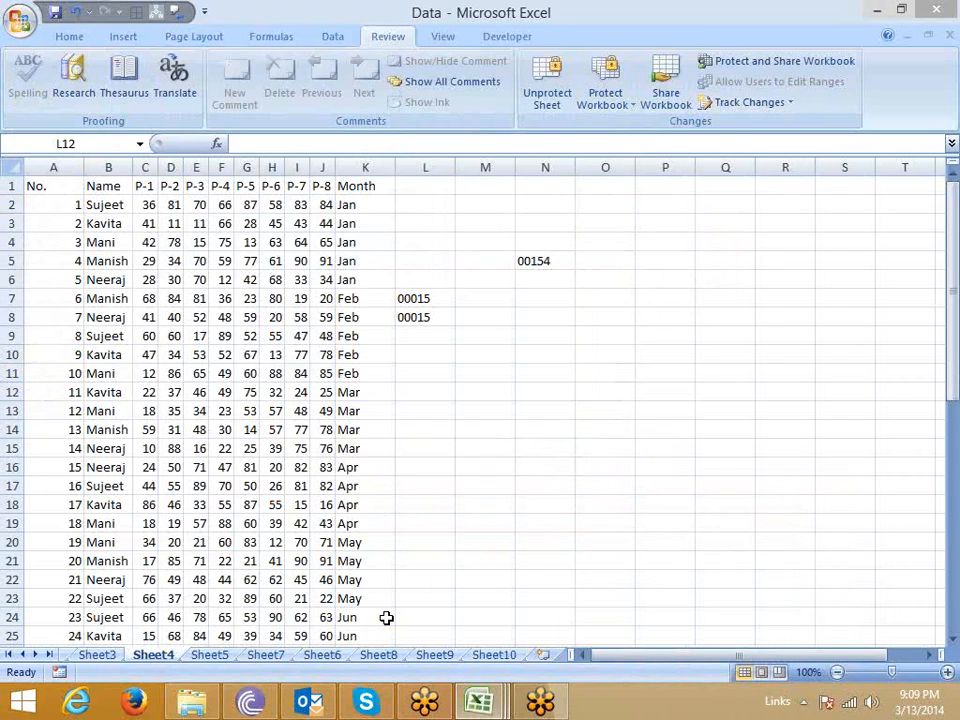
{"action": "left_click", "coordinate": [20, 20]}
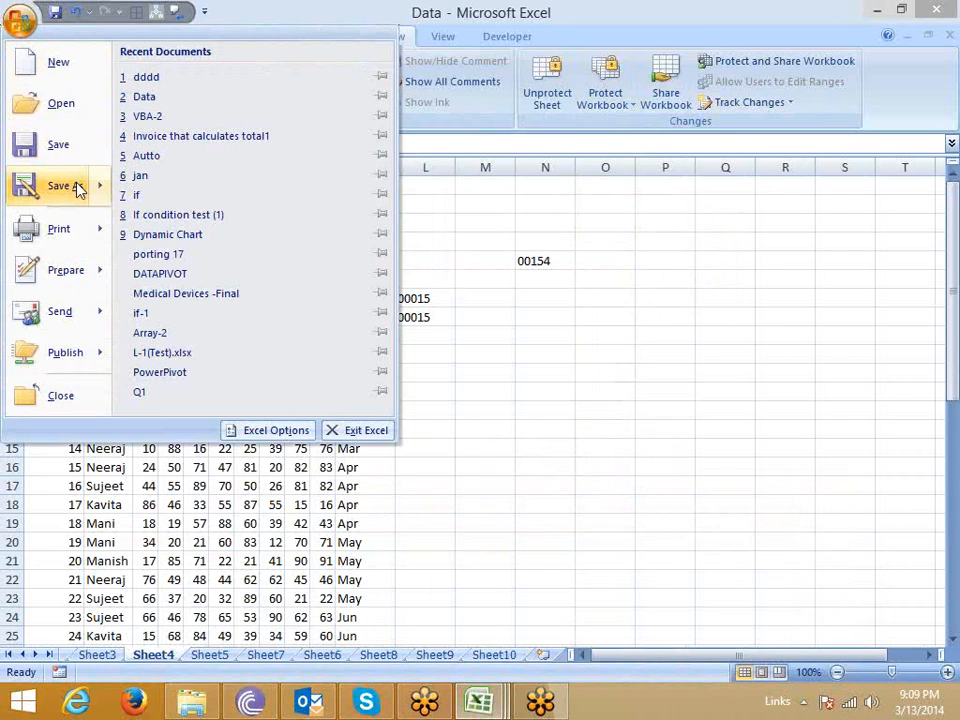
{"action": "mouse_move", "coordinate": [79, 193]}
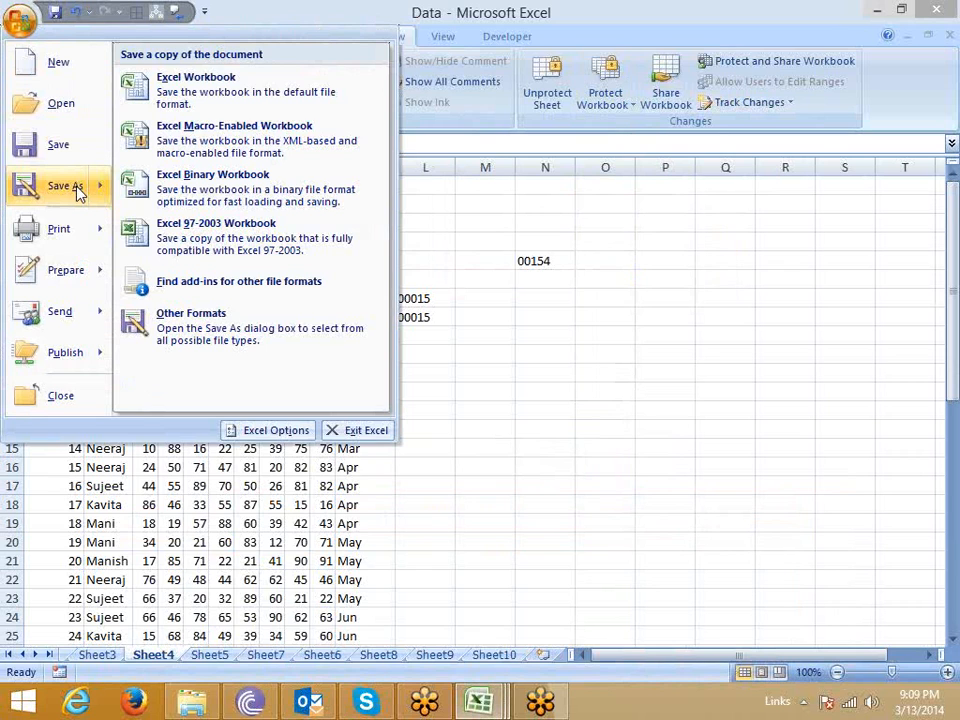
{"action": "left_click", "coordinate": [79, 193]}
{"action": "left_click", "coordinate": [497, 499]}
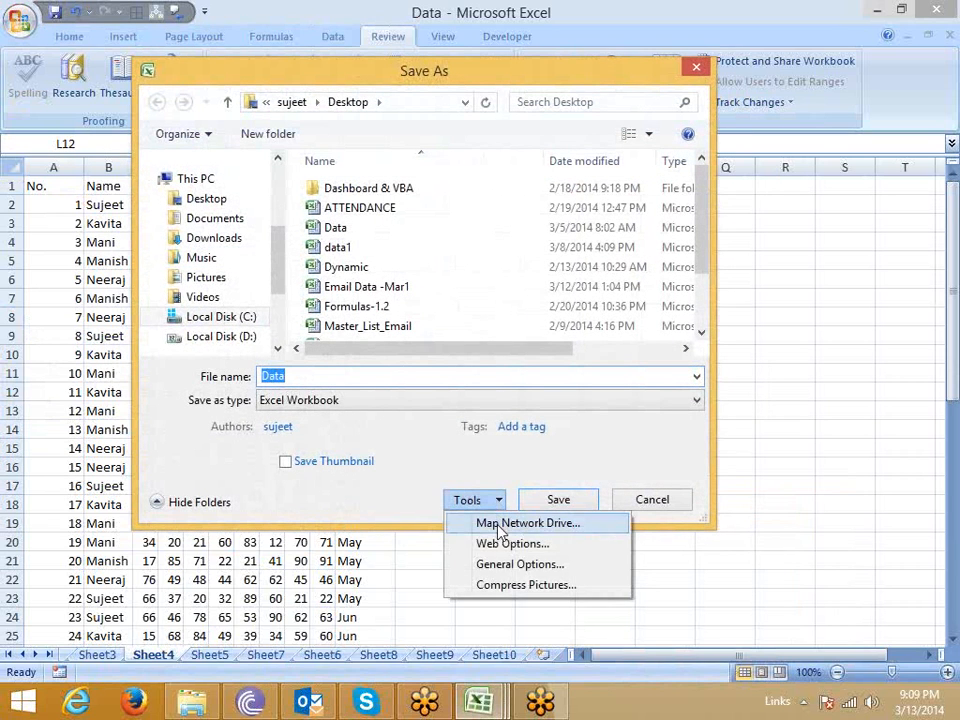
{"action": "left_click", "coordinate": [506, 565]}
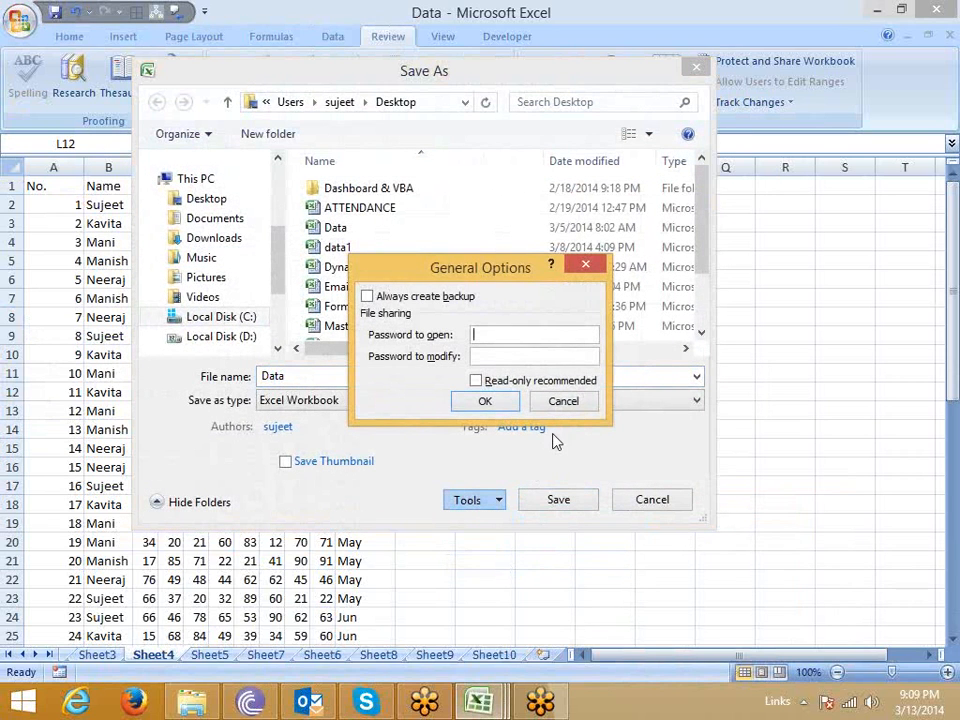
{"action": "left_click", "coordinate": [560, 408]}
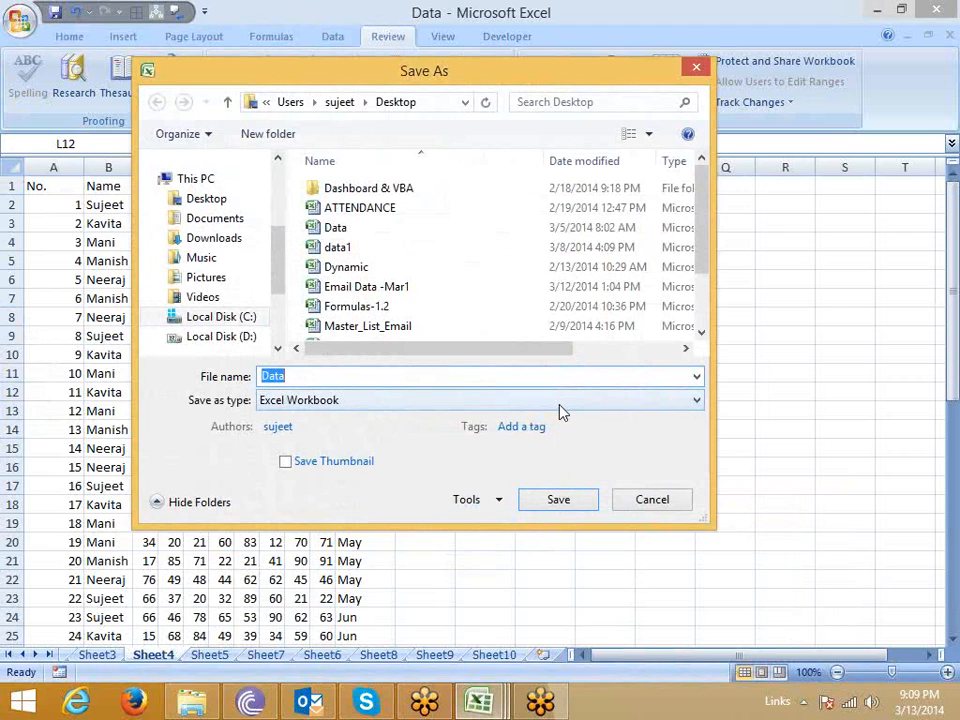
{"action": "left_click", "coordinate": [660, 502]}
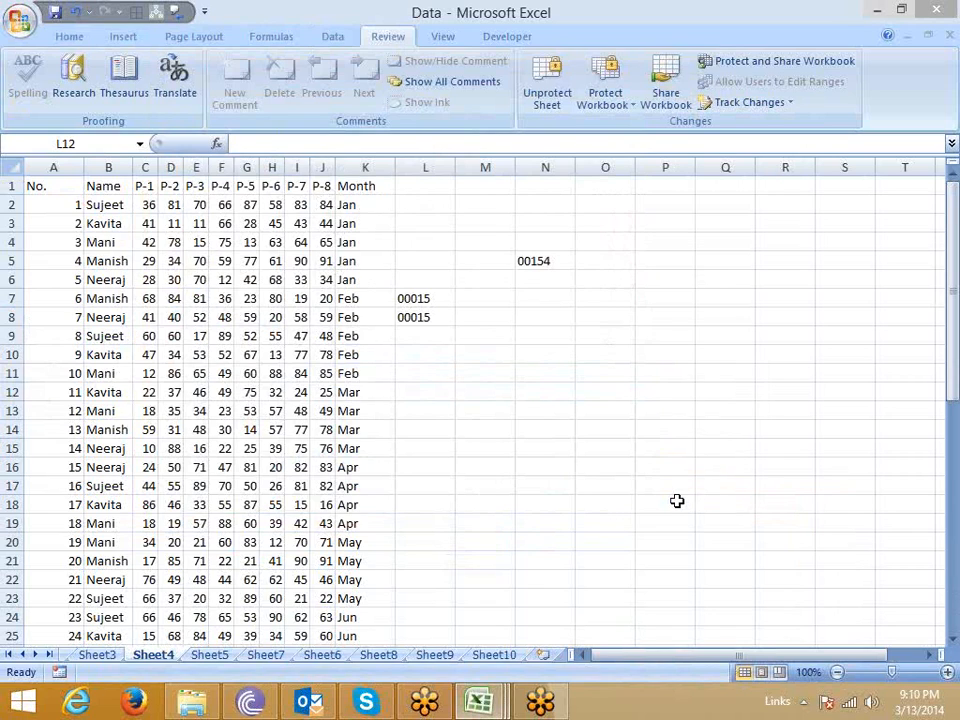
Examine the Encrypt Document password dialog for the Data workbook and close it without setting a password.
{"action": "left_click", "coordinate": [24, 24]}
{"action": "mouse_move", "coordinate": [66, 275]}
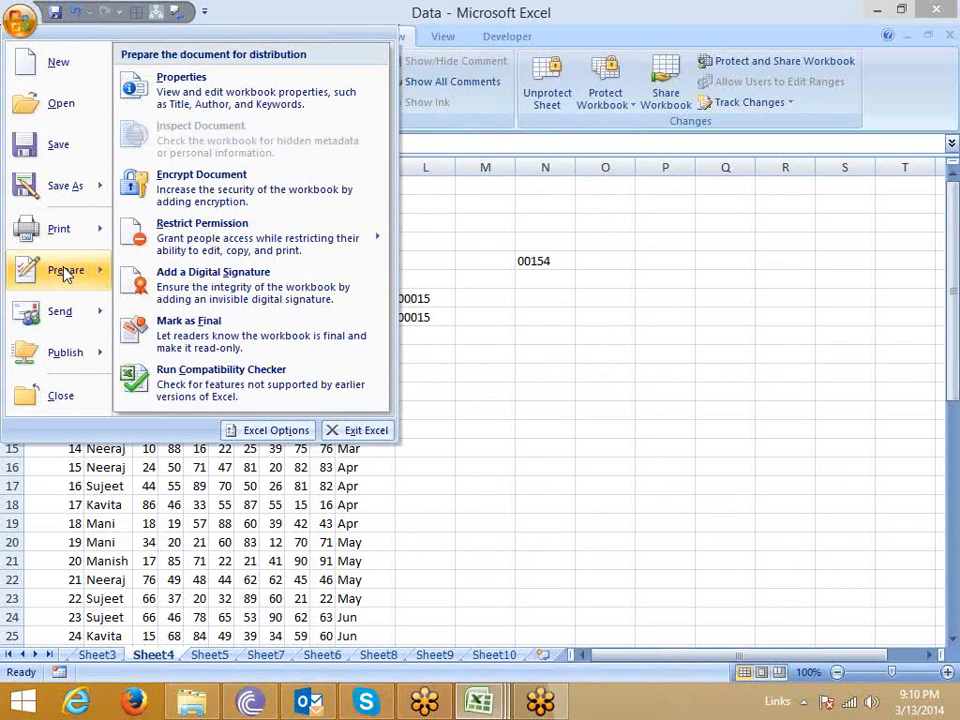
{"action": "left_click", "coordinate": [192, 198]}
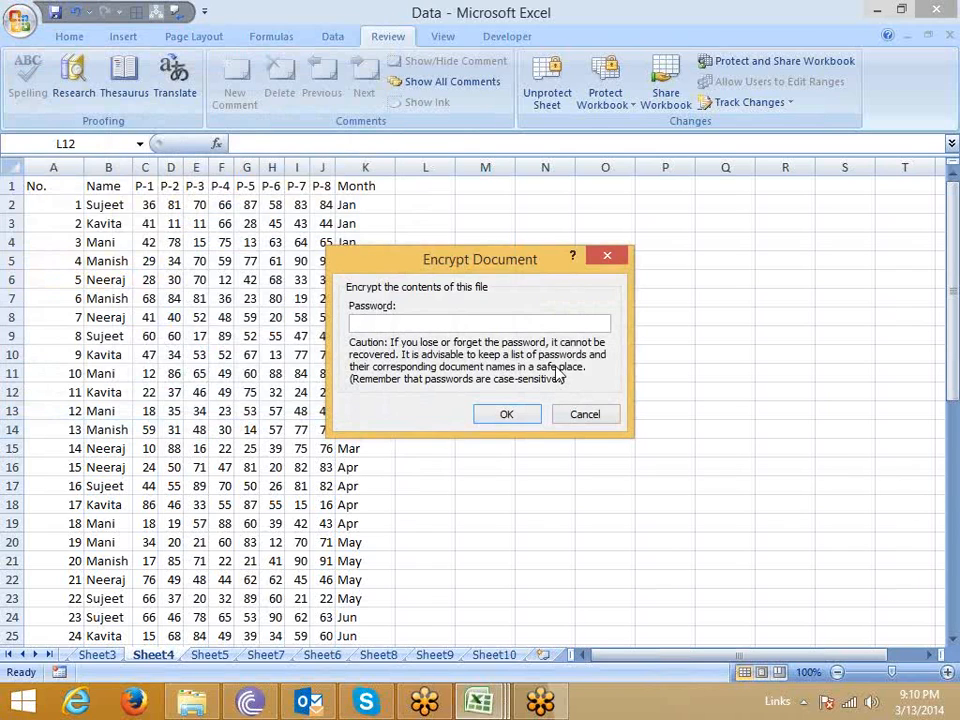
{"action": "key", "text": "Escape"}
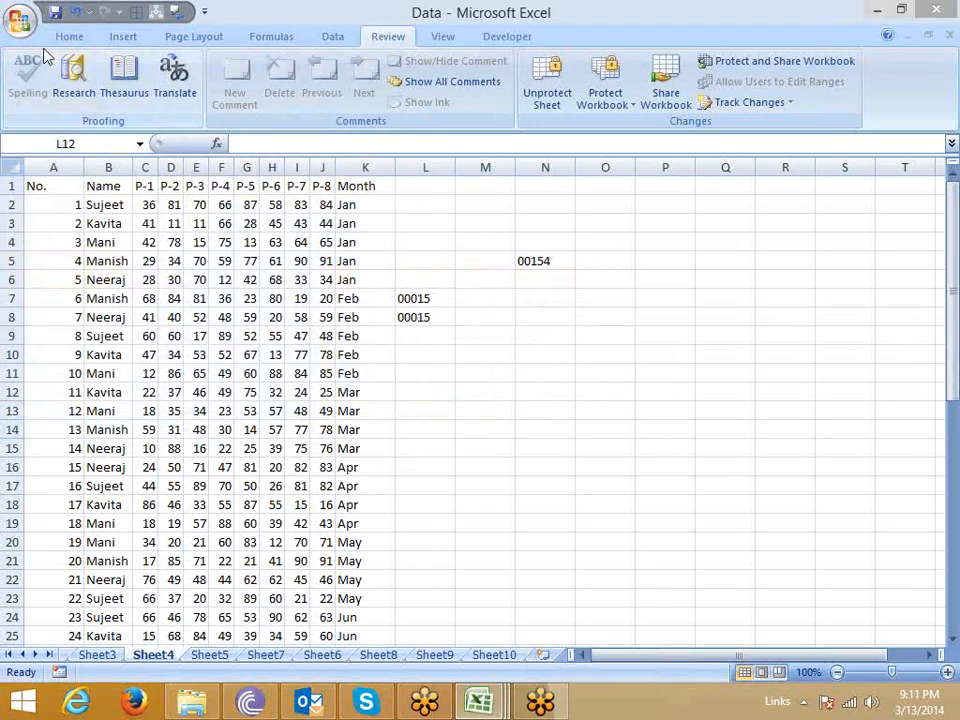
View the Save As dialog for the Data workbook again and close it without saving.
{"action": "left_click", "coordinate": [20, 20]}
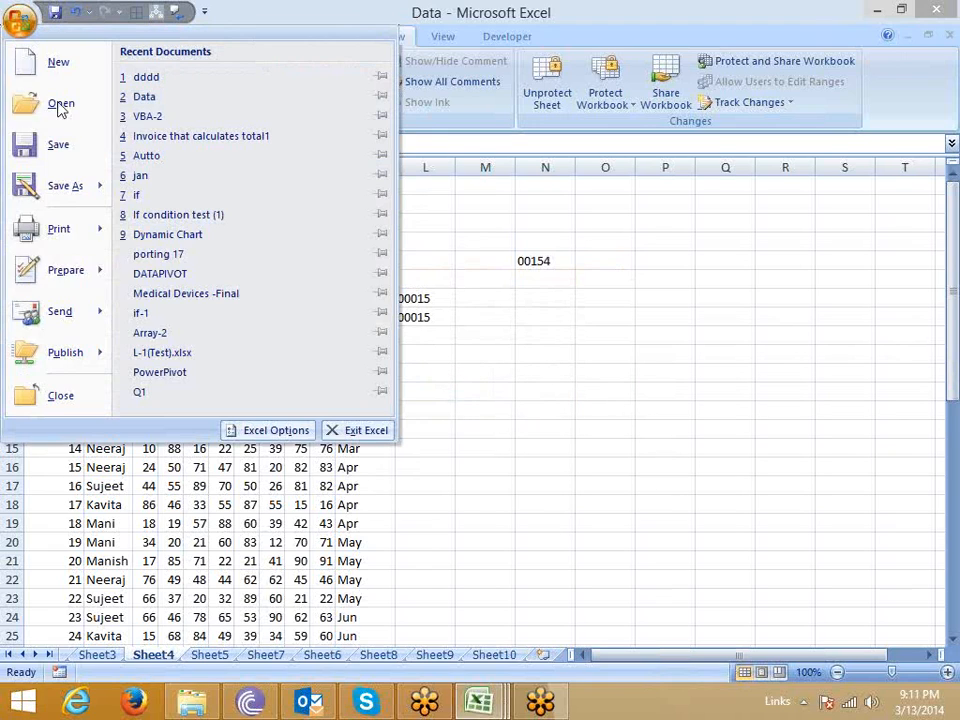
{"action": "left_click", "coordinate": [80, 195]}
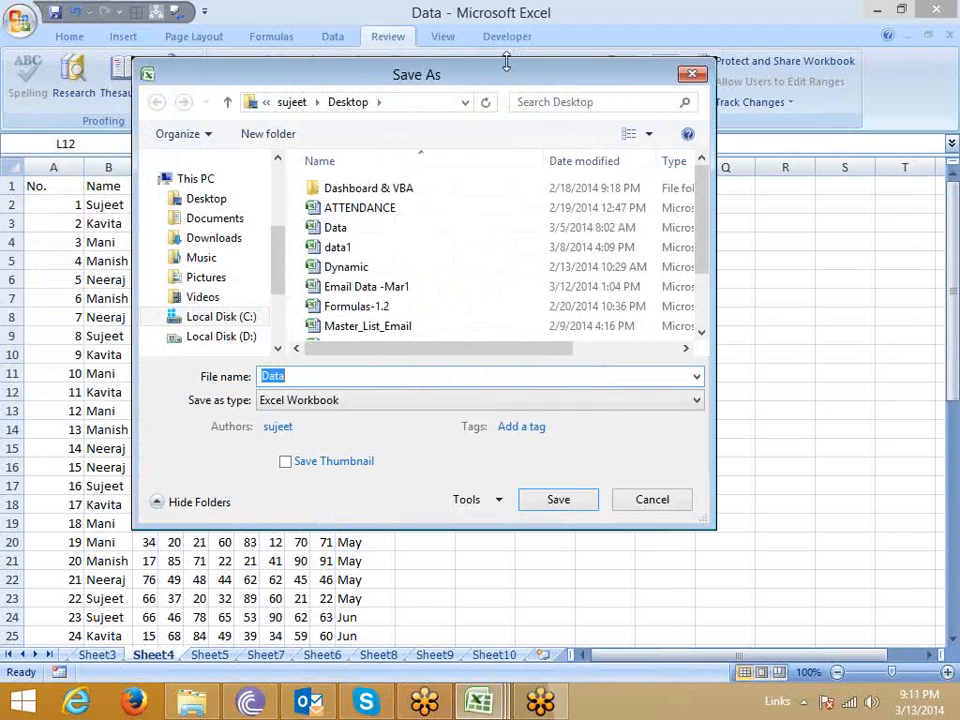
{"action": "left_click_drag", "start_coordinate": [502, 66], "coordinate": [426, 70]}
{"action": "left_click", "coordinate": [577, 506]}
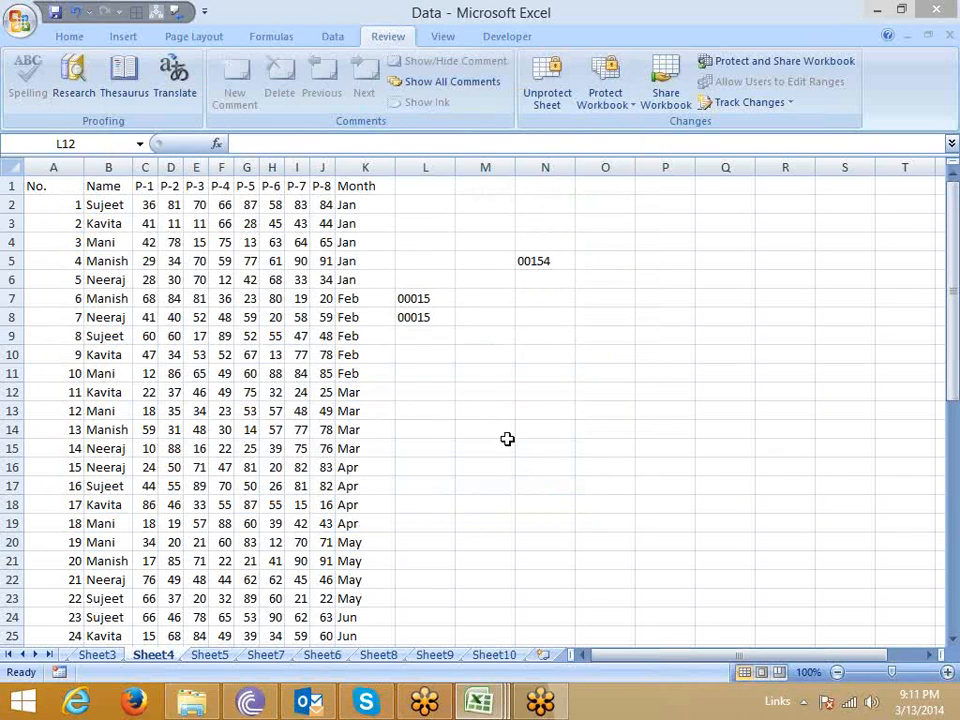
Open the Encrypt Document password dialog for the Data workbook.
{"action": "left_click", "coordinate": [16, 24]}
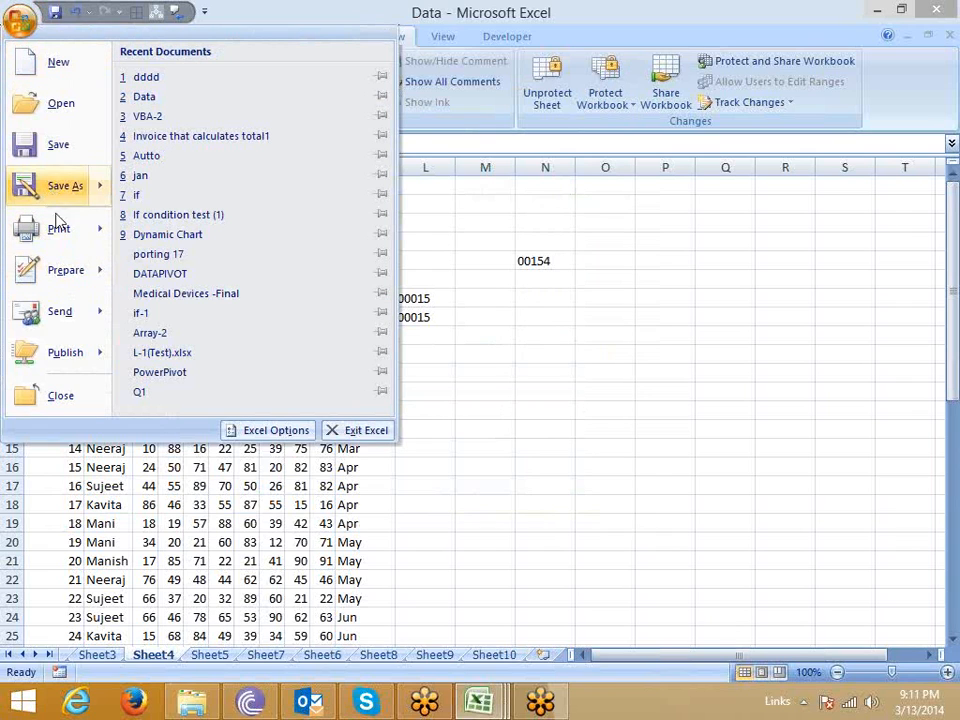
{"action": "mouse_move", "coordinate": [85, 279]}
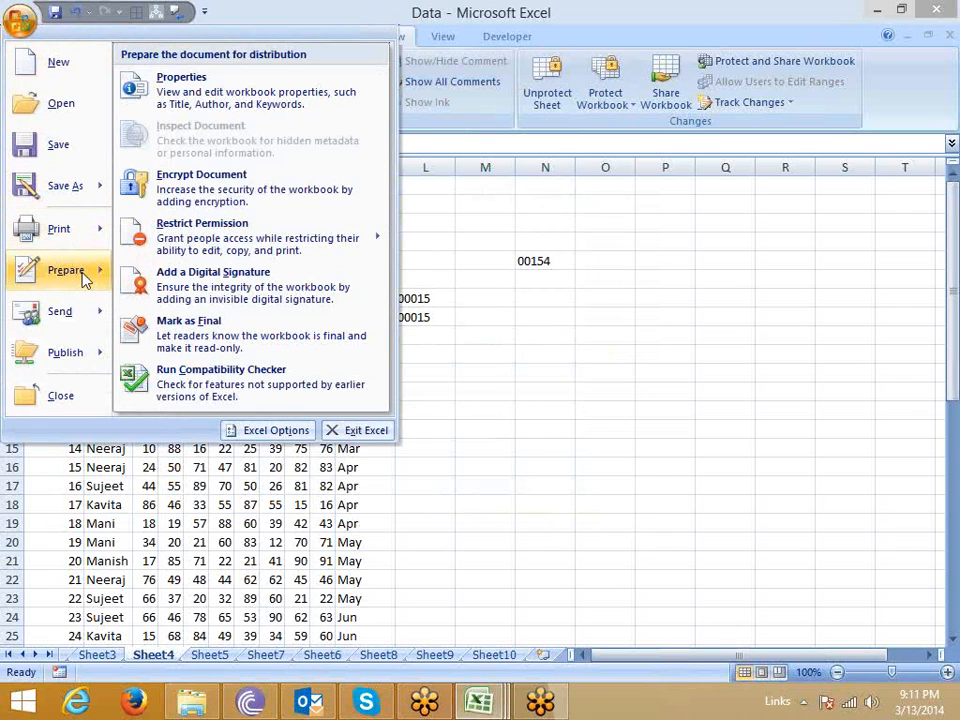
{"action": "left_click", "coordinate": [186, 195]}
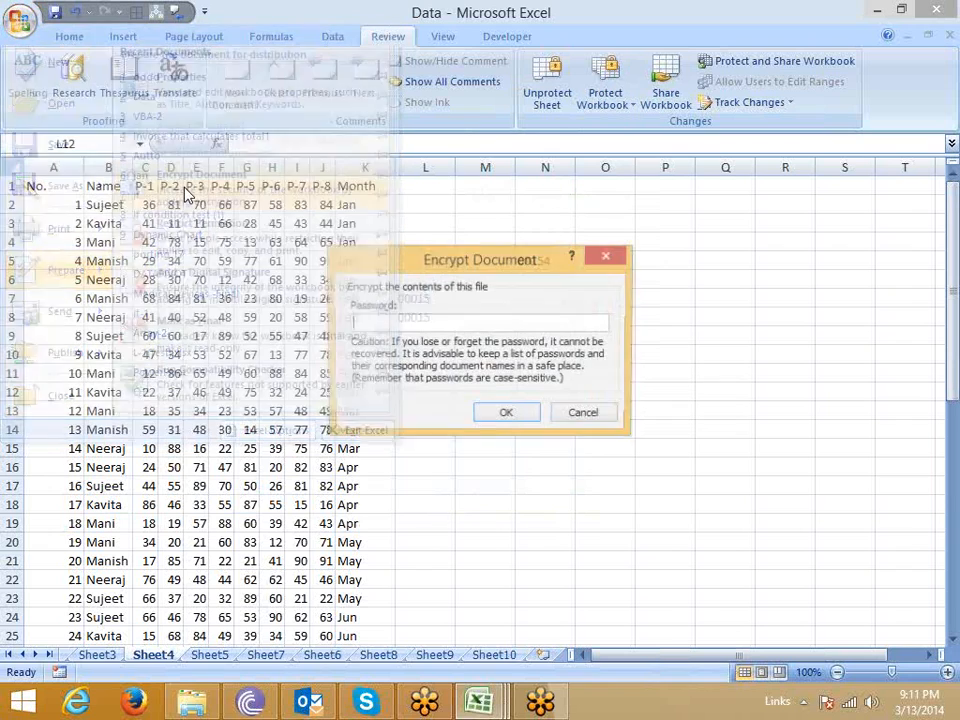